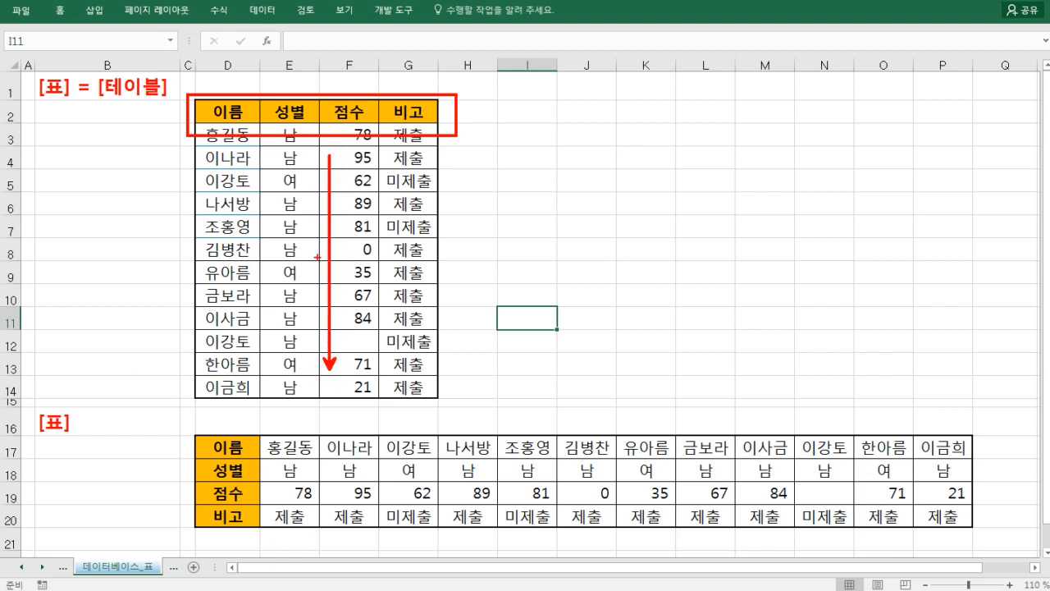
- Mark the lower table's header column with a red box and a rightward arrow, and number the two tables 1 and 2
{"action": "left_click_drag", "start_coordinate": [190, 421], "coordinate": [259, 530]}
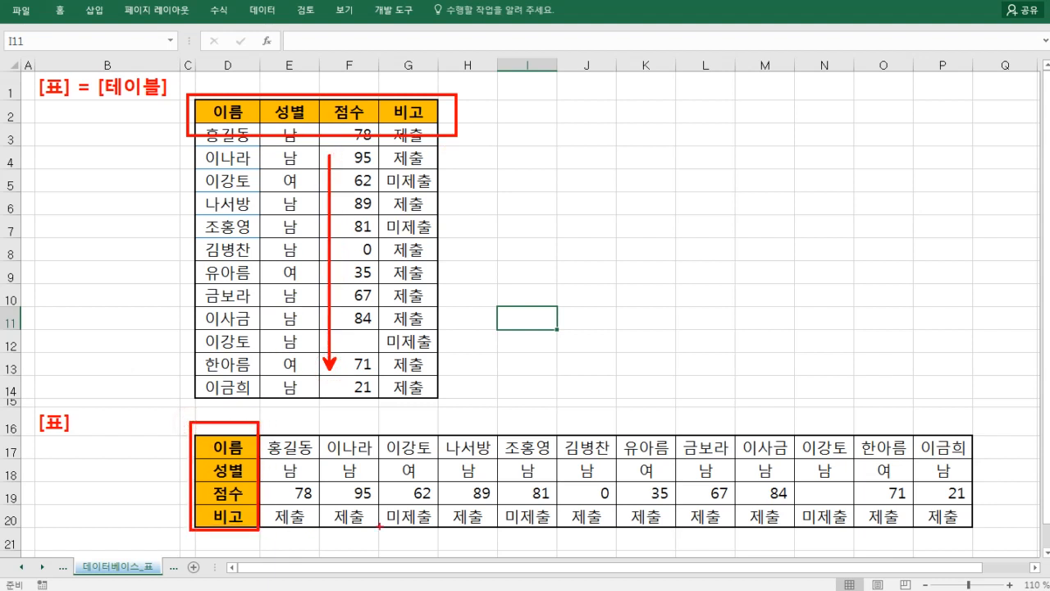
{"action": "left_click_drag", "start_coordinate": [297, 479], "coordinate": [781, 479]}
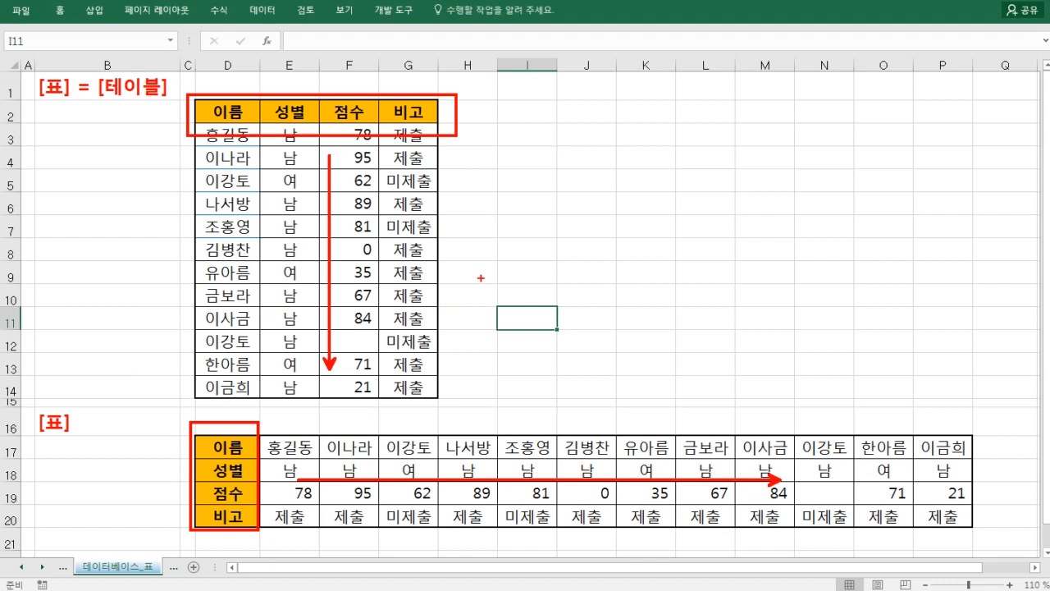
{"action": "left_click_drag", "start_coordinate": [478, 107], "coordinate": [489, 125]}
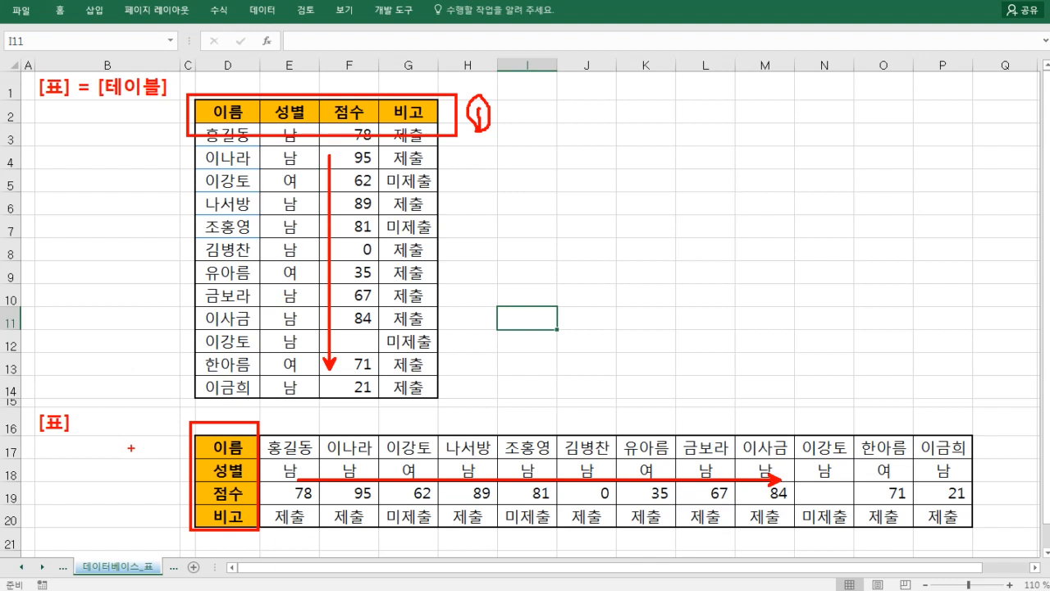
{"action": "mouse_move", "coordinate": [157, 435]}
{"action": "left_mouse_down"}
{"action": "mouse_move", "coordinate": [162, 448]}
{"action": "mouse_move", "coordinate": [149, 433]}
{"action": "left_mouse_up"}
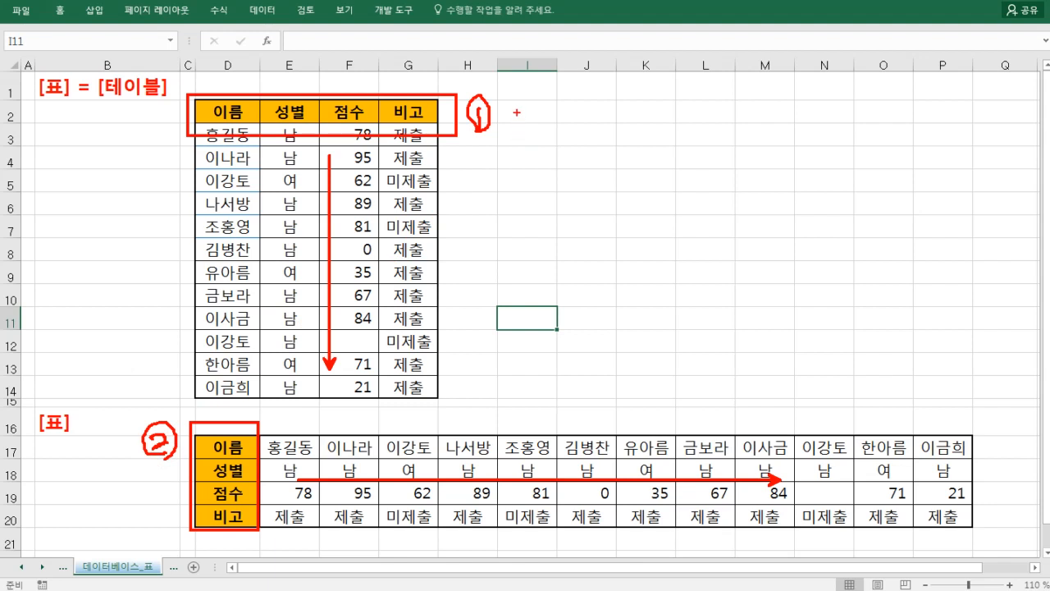
- Annotate table 1 with "D함수 O" and table 2 with "② D함수 X" in red handwriting
{"action": "mouse_move", "coordinate": [513, 109]}
{"action": "left_mouse_down"}
{"action": "mouse_move", "coordinate": [515, 123]}
{"action": "mouse_move", "coordinate": [497, 108]}
{"action": "mouse_move", "coordinate": [532, 92]}
{"action": "mouse_move", "coordinate": [543, 123]}
{"action": "mouse_move", "coordinate": [575, 108]}
{"action": "mouse_move", "coordinate": [584, 120]}
{"action": "mouse_move", "coordinate": [607, 102]}
{"action": "mouse_move", "coordinate": [588, 117]}
{"action": "left_mouse_up"}
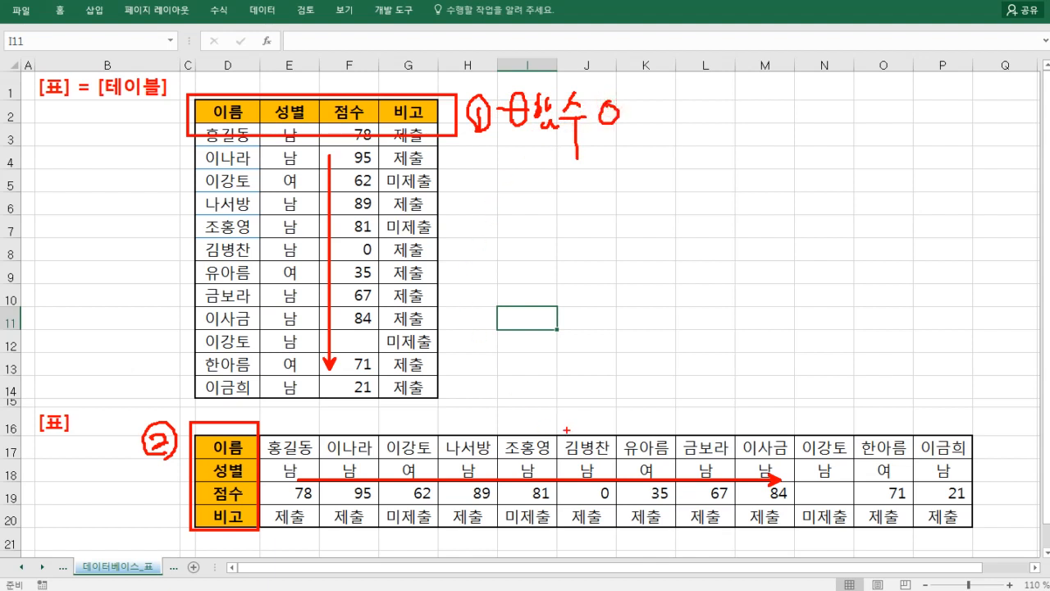
{"action": "mouse_move", "coordinate": [557, 442]}
{"action": "left_mouse_down"}
{"action": "mouse_move", "coordinate": [594, 402]}
{"action": "mouse_move", "coordinate": [592, 414]}
{"action": "mouse_move", "coordinate": [620, 407]}
{"action": "mouse_move", "coordinate": [607, 389]}
{"action": "mouse_move", "coordinate": [657, 413]}
{"action": "mouse_move", "coordinate": [638, 397]}
{"action": "mouse_move", "coordinate": [722, 384]}
{"action": "mouse_move", "coordinate": [709, 402]}
{"action": "mouse_move", "coordinate": [720, 428]}
{"action": "left_mouse_up"}
{"action": "left_click_drag", "start_coordinate": [745, 381], "coordinate": [772, 403]}
{"action": "left_click_drag", "start_coordinate": [771, 382], "coordinate": [744, 405]}
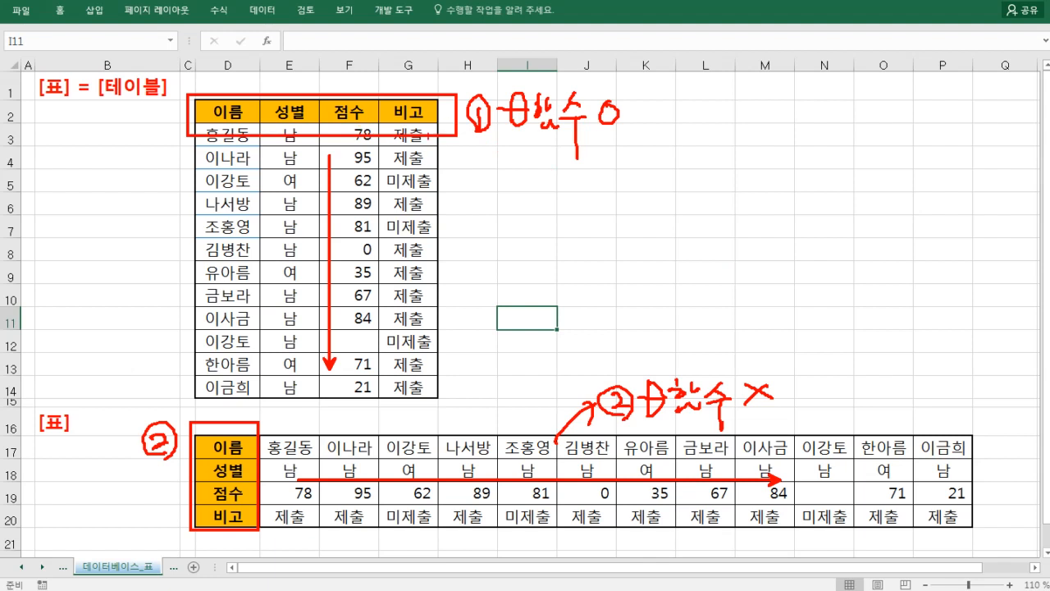
- Underline the table 1 note, draw a curve linking both table notes, and write an underlined "~if(s)" beside it
{"action": "left_click_drag", "start_coordinate": [503, 140], "coordinate": [583, 141]}
{"action": "left_click_drag", "start_coordinate": [665, 128], "coordinate": [769, 331]}
{"action": "left_click_drag", "start_coordinate": [805, 186], "coordinate": [806, 192]}
{"action": "left_click_drag", "start_coordinate": [805, 201], "coordinate": [805, 210]}
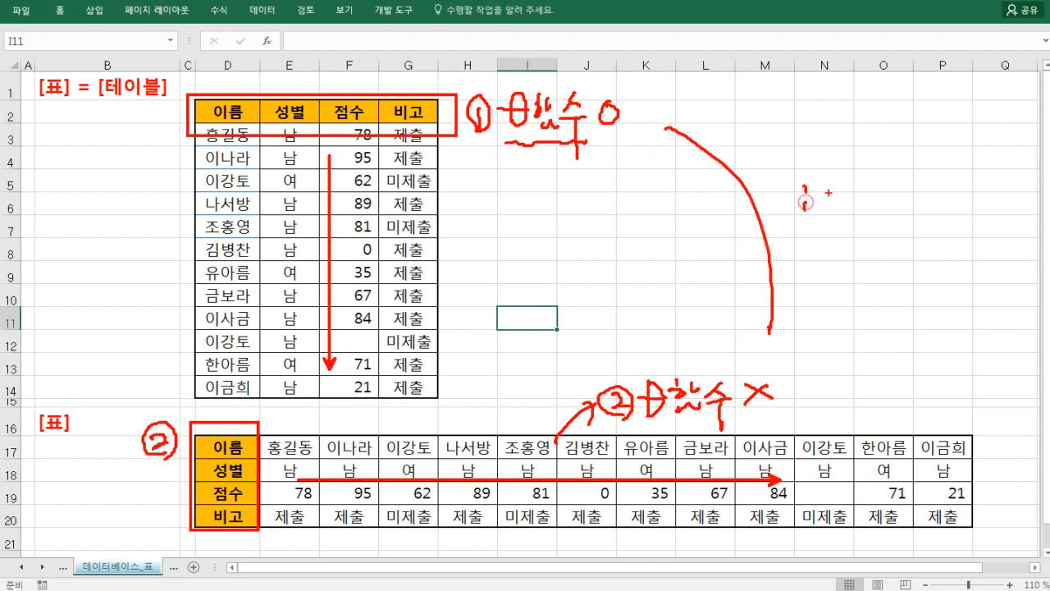
{"action": "left_click_drag", "start_coordinate": [836, 175], "coordinate": [819, 240]}
{"action": "mouse_move", "coordinate": [813, 189]}
{"action": "left_mouse_down"}
{"action": "mouse_move", "coordinate": [835, 188]}
{"action": "mouse_move", "coordinate": [858, 208]}
{"action": "left_mouse_up"}
{"action": "left_click_drag", "start_coordinate": [866, 189], "coordinate": [848, 211]}
{"action": "left_click_drag", "start_coordinate": [763, 197], "coordinate": [791, 197]}
{"action": "left_click_drag", "start_coordinate": [799, 244], "coordinate": [863, 244]}
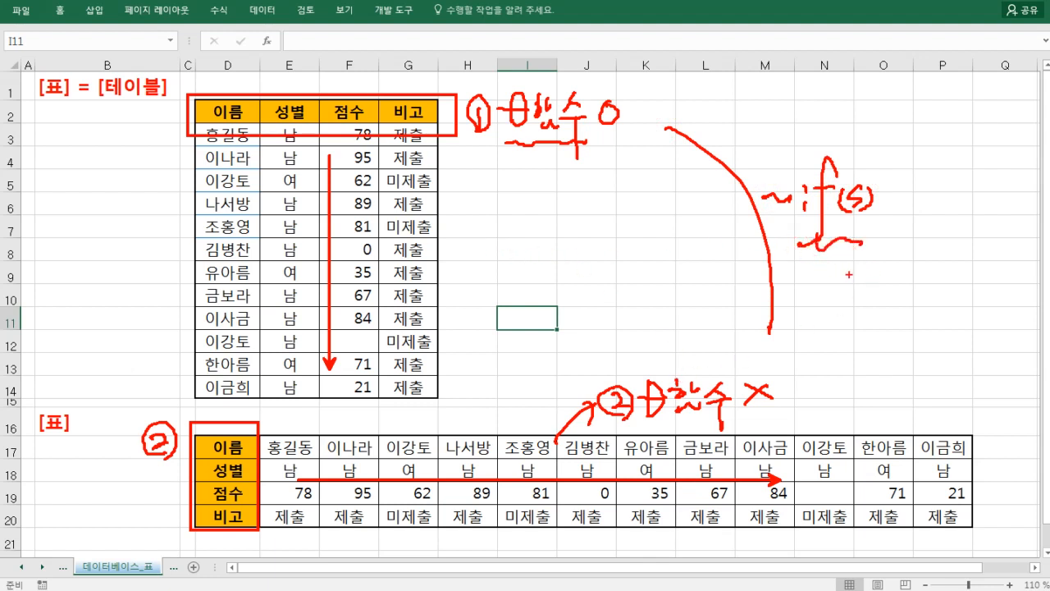
- Write "사용 제목X" under the "~if(s)" note, underline "제목X", and clear all the red annotations
{"action": "left_click_drag", "start_coordinate": [841, 267], "coordinate": [851, 281]}
{"action": "mouse_move", "coordinate": [857, 250]}
{"action": "left_mouse_down"}
{"action": "mouse_move", "coordinate": [858, 295]}
{"action": "mouse_move", "coordinate": [868, 271]}
{"action": "left_mouse_up"}
{"action": "left_click_drag", "start_coordinate": [878, 253], "coordinate": [888, 267]}
{"action": "mouse_move", "coordinate": [880, 275]}
{"action": "left_mouse_down"}
{"action": "mouse_move", "coordinate": [882, 262]}
{"action": "mouse_move", "coordinate": [929, 279]}
{"action": "mouse_move", "coordinate": [941, 264]}
{"action": "mouse_move", "coordinate": [936, 281]}
{"action": "mouse_move", "coordinate": [966, 284]}
{"action": "left_mouse_up"}
{"action": "left_click_drag", "start_coordinate": [900, 297], "coordinate": [966, 301]}
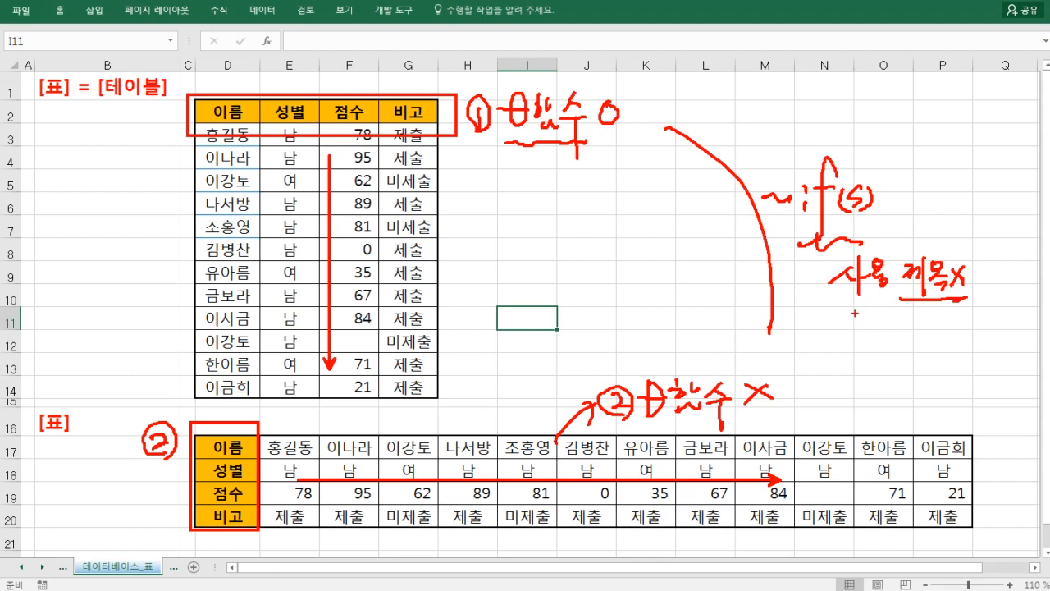
{"action": "key", "text": "Escape"}
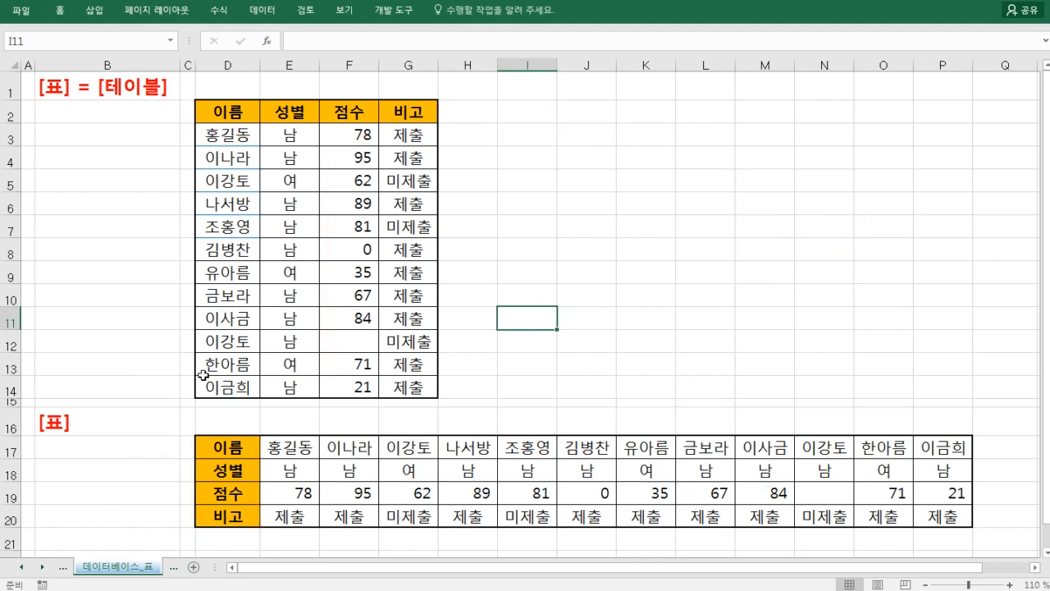
- Switch to the ~IF(S)함수단독1 sheet and look over the COUNTIF syntax in J1 and the grade table title in B1
{"action": "left_click", "coordinate": [43, 566]}
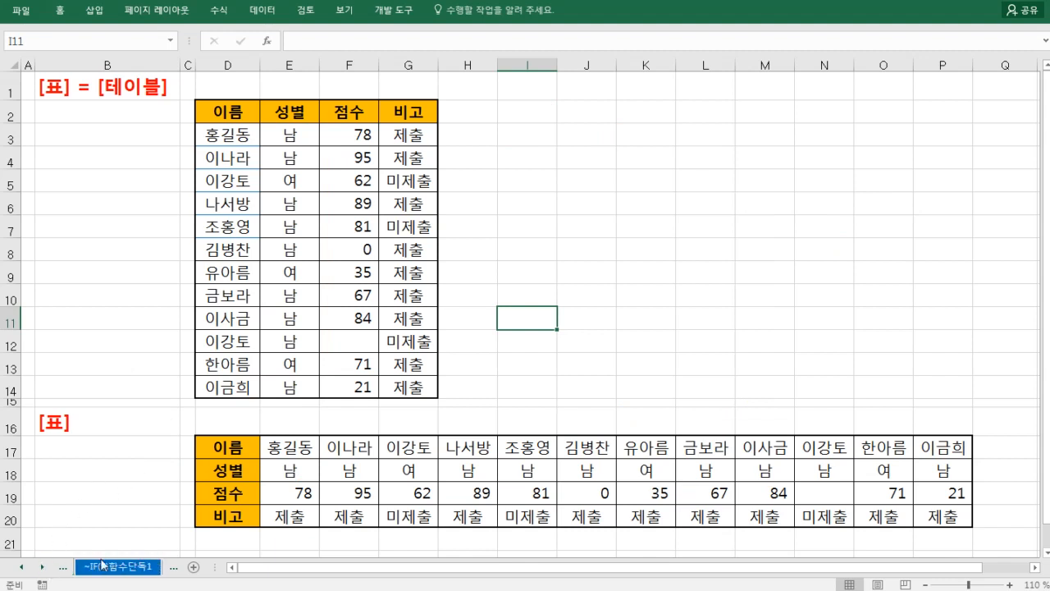
{"action": "left_click", "coordinate": [110, 566]}
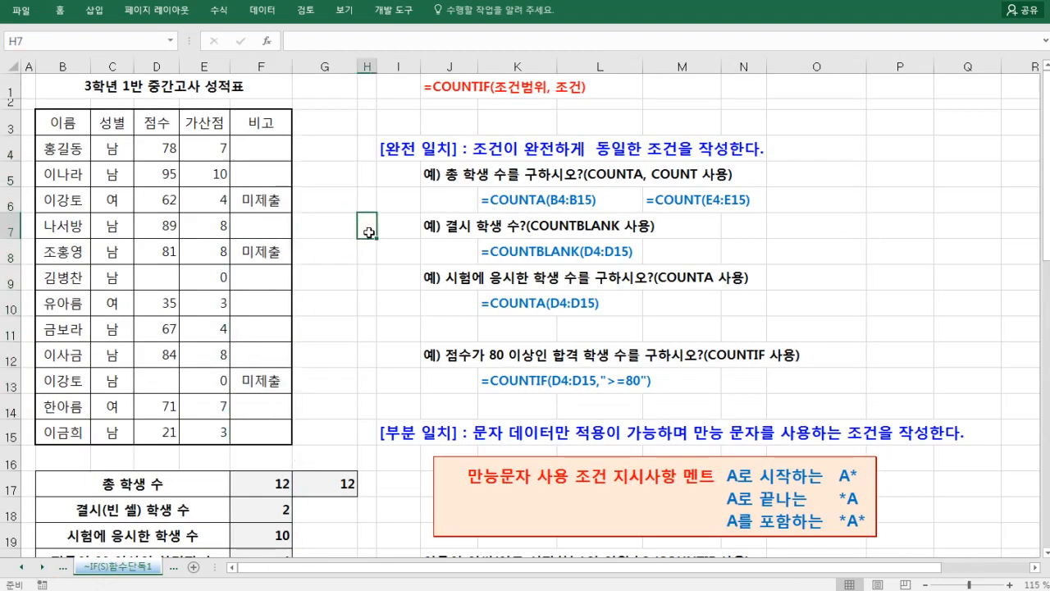
{"action": "left_click", "coordinate": [444, 85]}
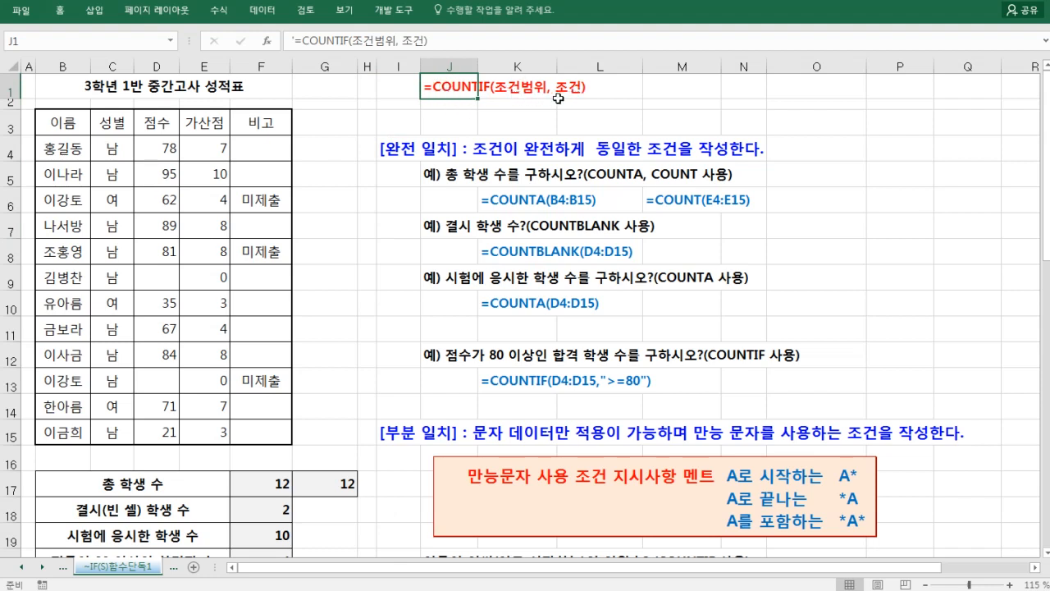
{"action": "left_click", "coordinate": [369, 195]}
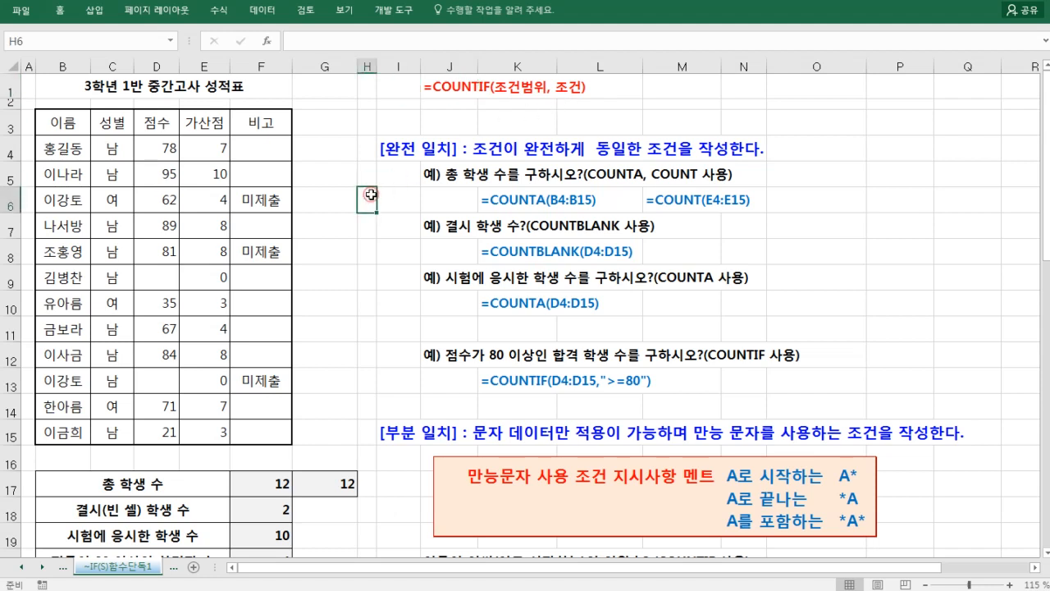
{"action": "left_click", "coordinate": [123, 90]}
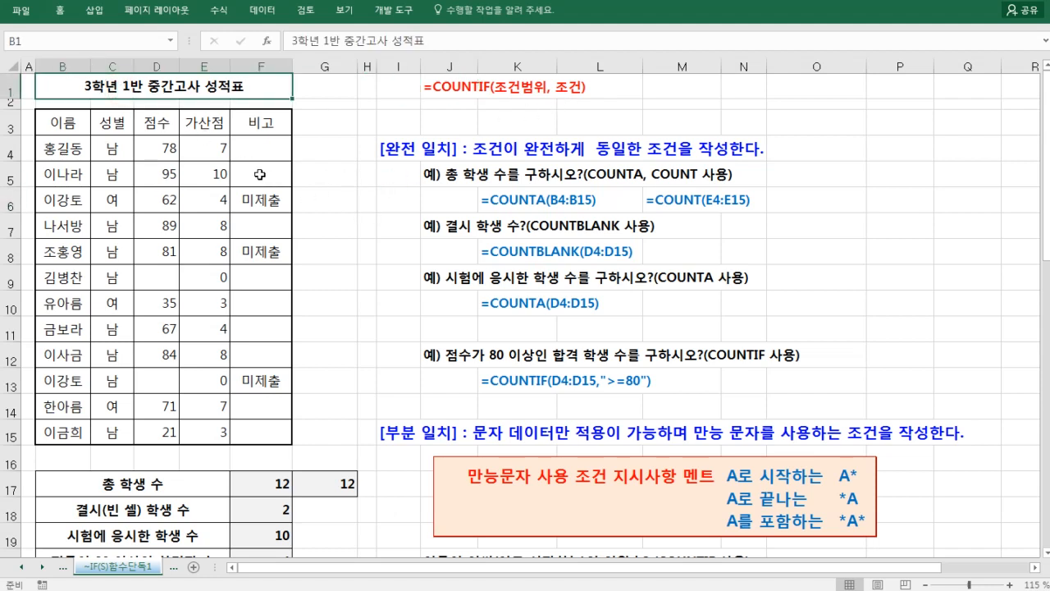
- Enlarge the font of the COUNTIF syntax line in J1
{"action": "left_click", "coordinate": [454, 84]}
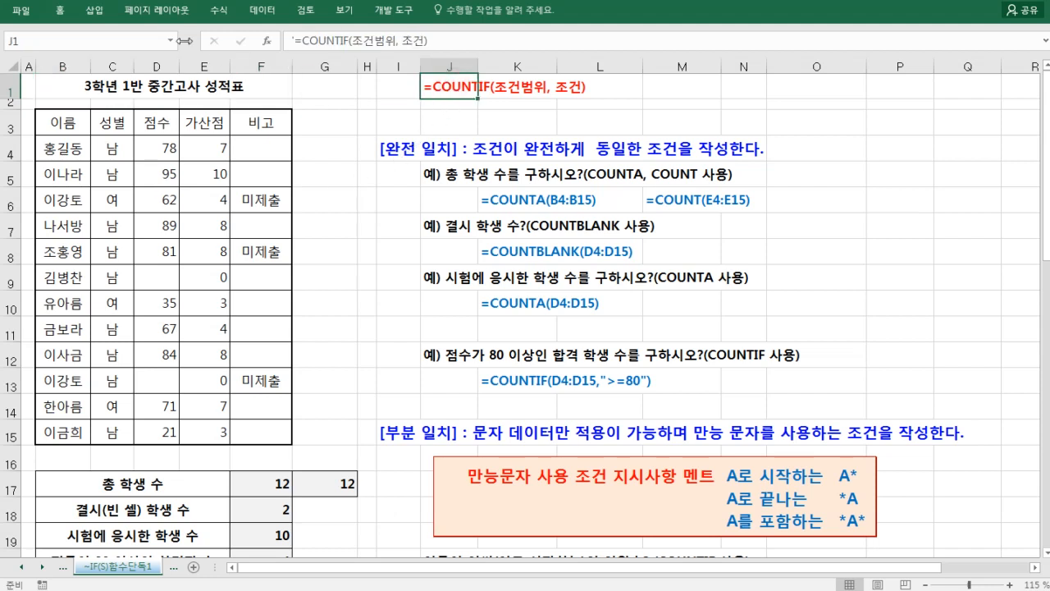
{"action": "left_click", "coordinate": [59, 11]}
{"action": "left_click", "coordinate": [365, 160]}
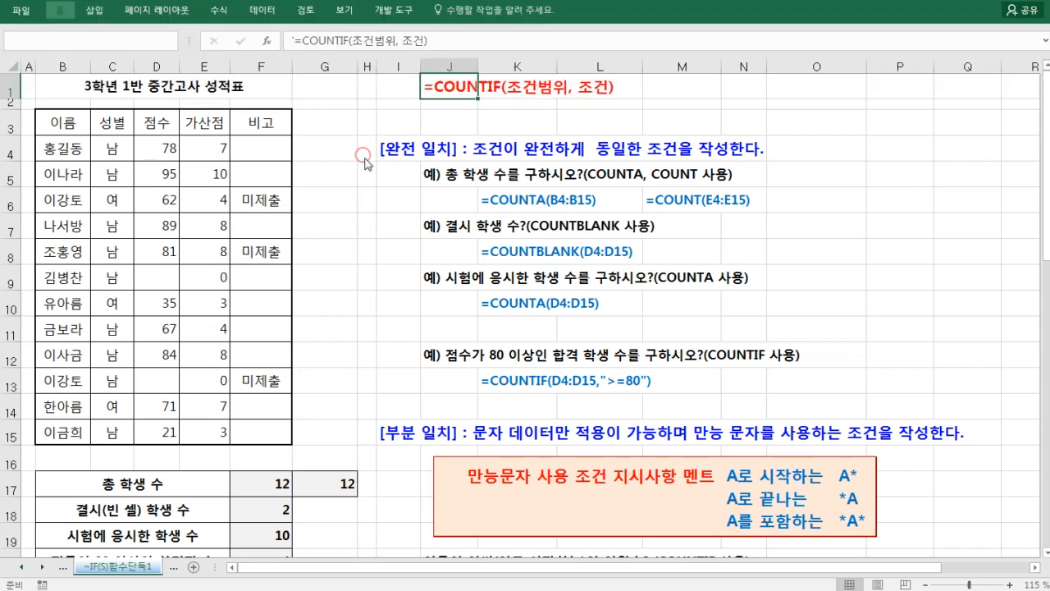
{"action": "left_click", "coordinate": [390, 199]}
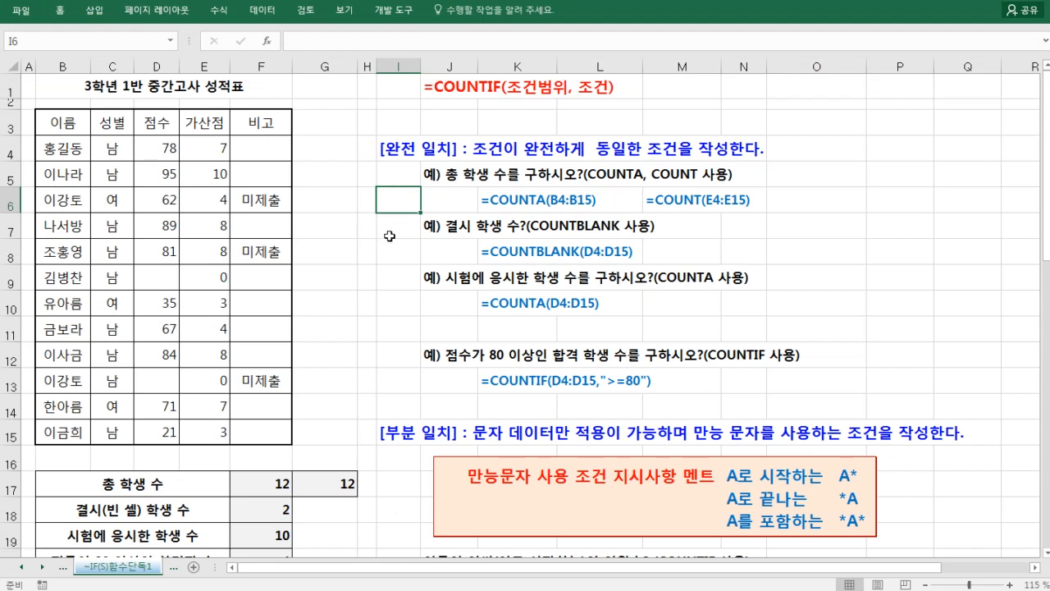
{"action": "left_click", "coordinate": [390, 233]}
- Examine the total-student formulas, COUNTA in F17 and COUNT in G17, and the ranges they refer to
{"action": "left_click", "coordinate": [259, 481]}
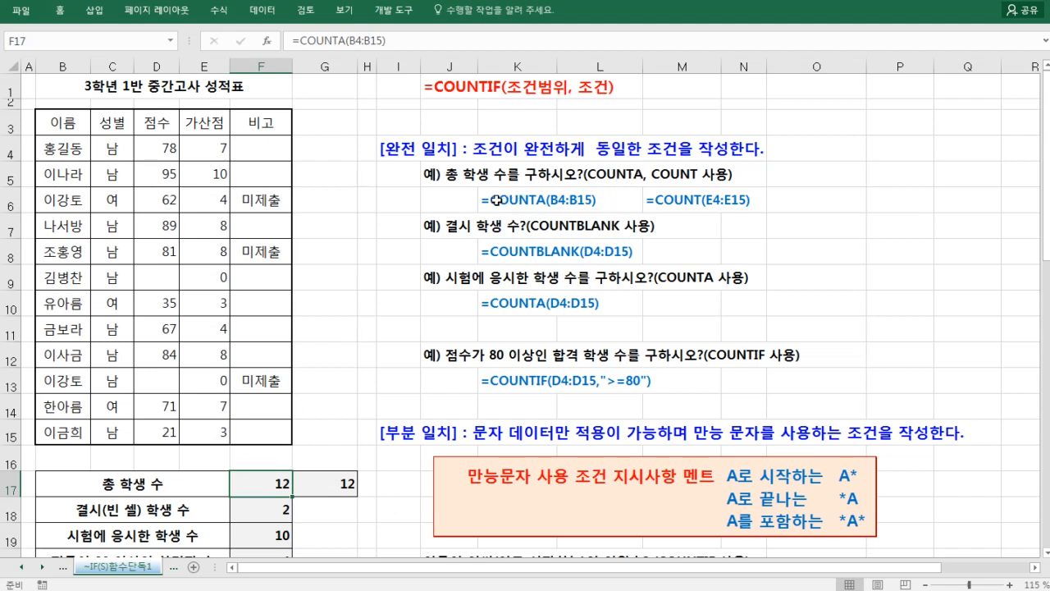
{"action": "double_click", "coordinate": [243, 474]}
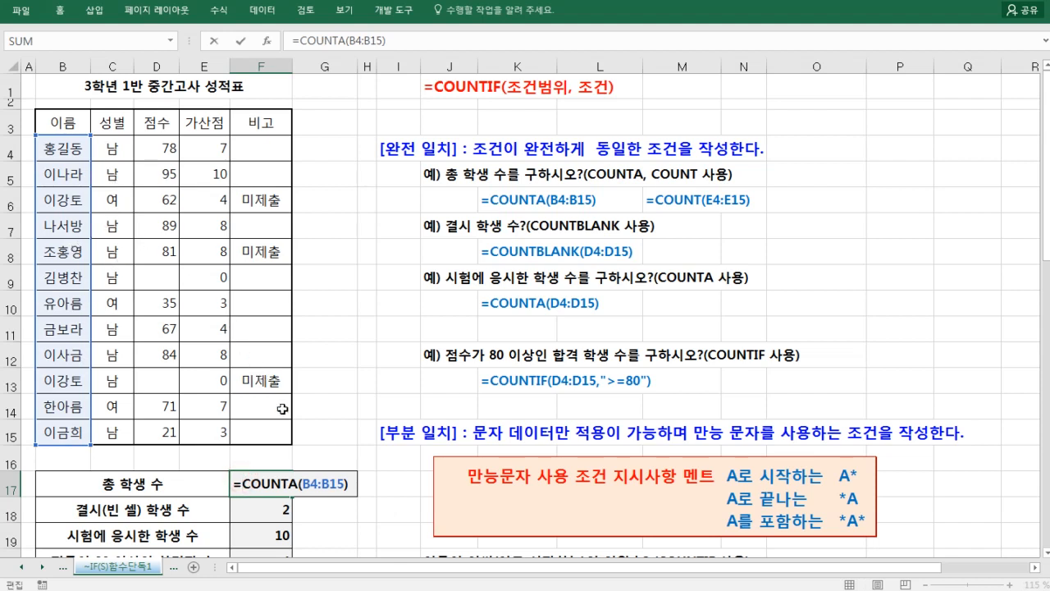
{"action": "key", "text": "Escape"}
{"action": "left_click", "coordinate": [332, 481]}
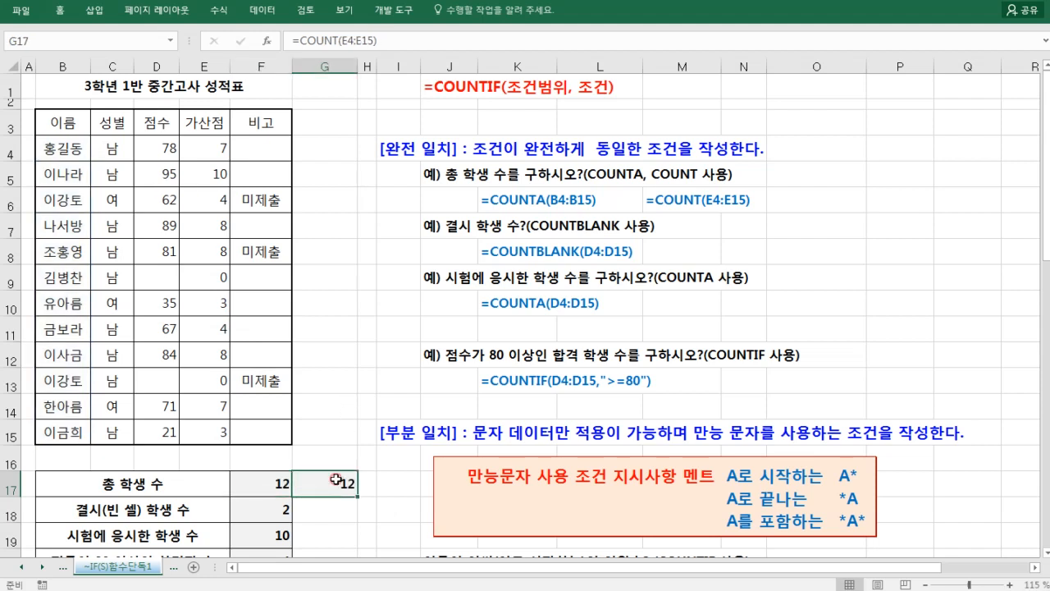
{"action": "double_click", "coordinate": [332, 480]}
{"action": "left_click_drag", "start_coordinate": [354, 484], "coordinate": [389, 483]}
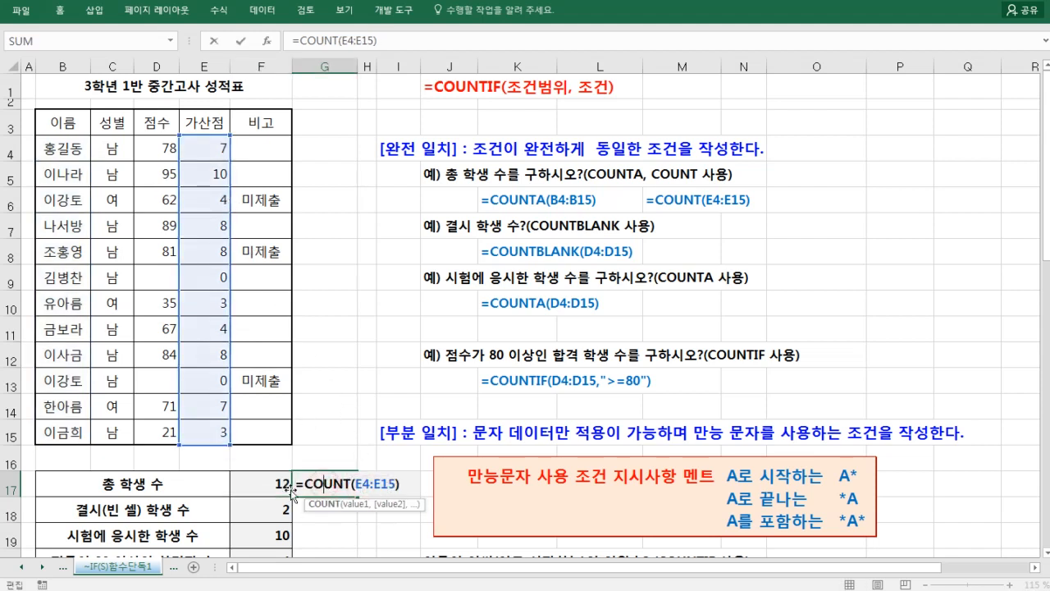
{"action": "key", "text": "Escape"}
- Recheck the argument range of the COUNTA formula in F17 without changing it
{"action": "left_click", "coordinate": [275, 485]}
{"action": "double_click", "coordinate": [277, 484]}
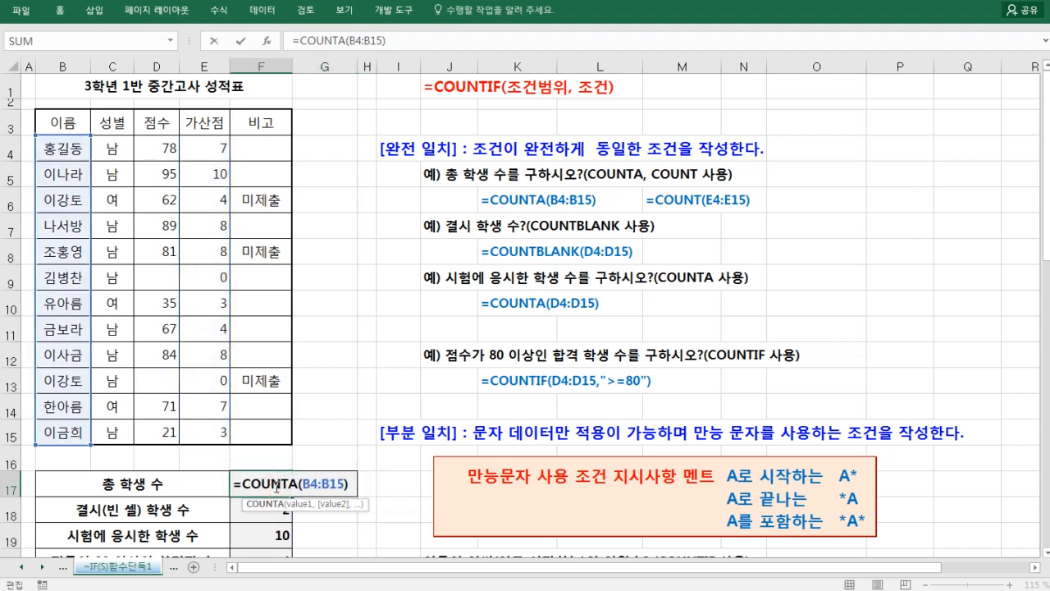
{"action": "left_click_drag", "start_coordinate": [277, 485], "coordinate": [322, 483]}
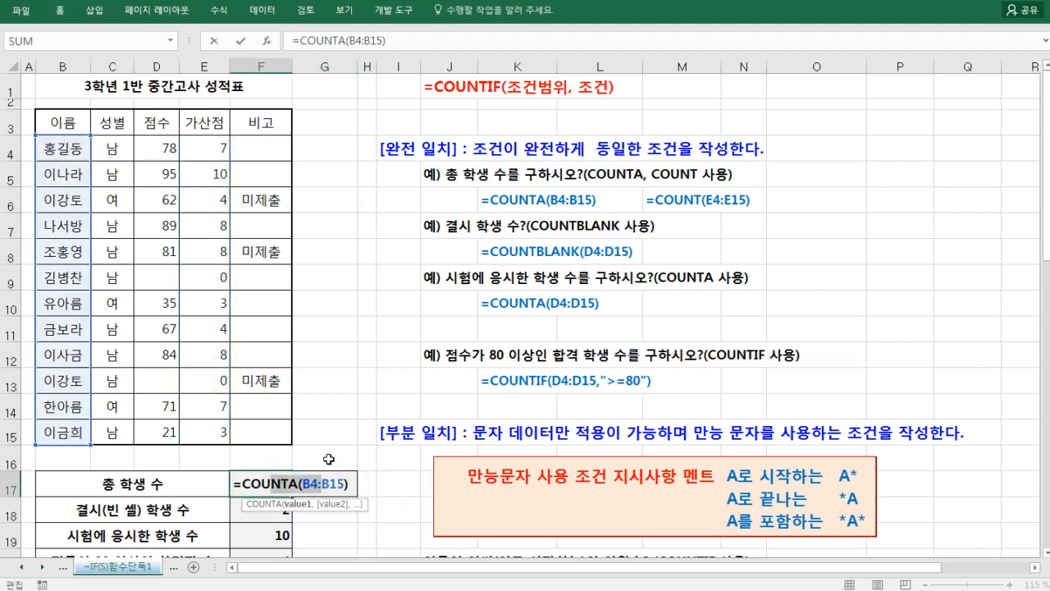
{"action": "key", "text": "Escape"}
- Examine the COUNTBLANK formula for absent students in F18 against the blank score cells D9 and D13
{"action": "left_click", "coordinate": [280, 514]}
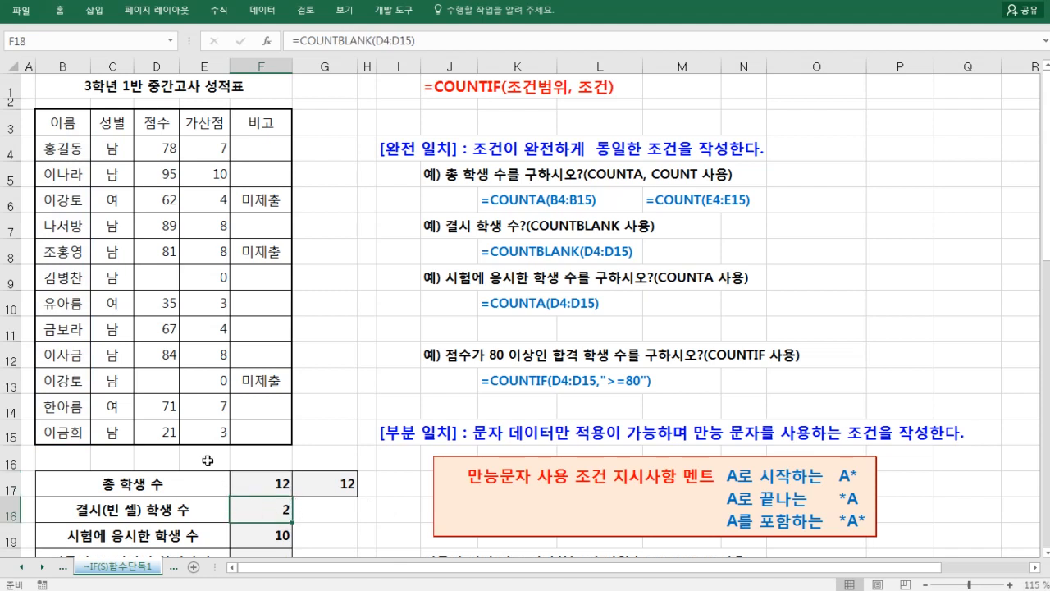
{"action": "left_click", "coordinate": [163, 277]}
{"action": "left_click", "coordinate": [167, 378], "text": "ctrl"}
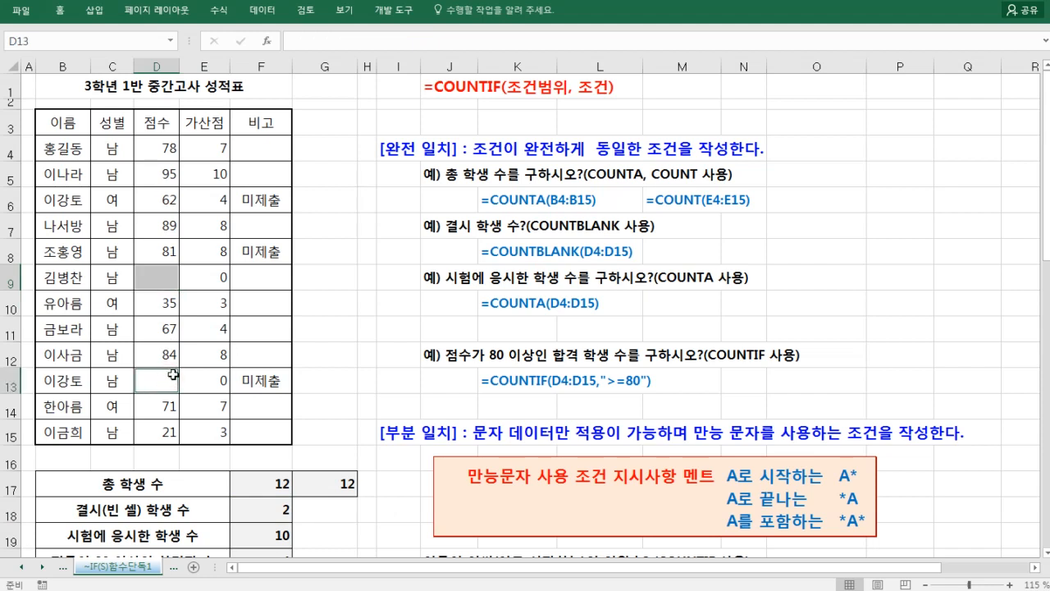
{"action": "left_click", "coordinate": [262, 510]}
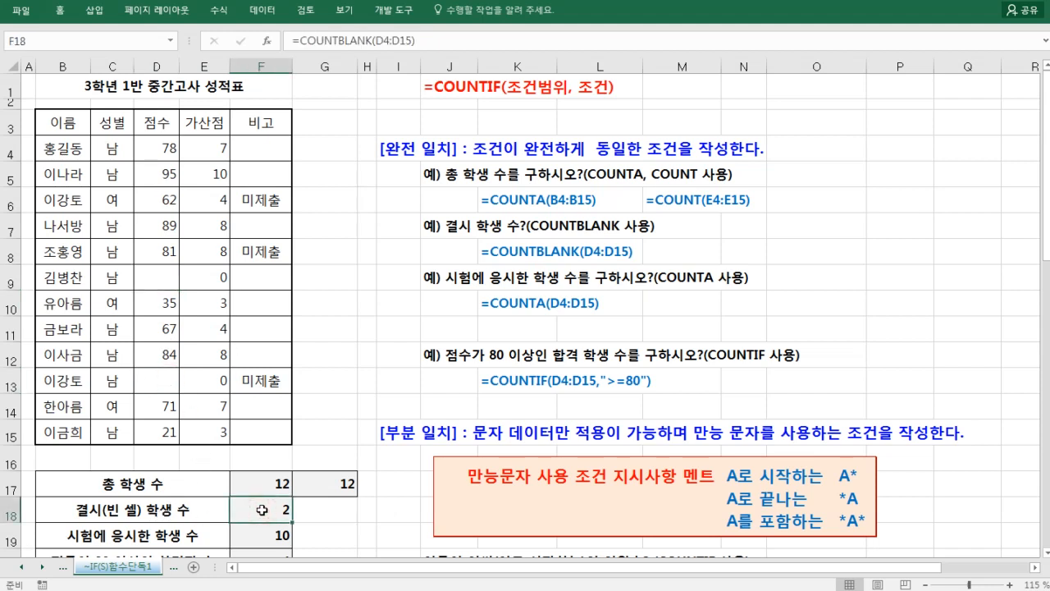
{"action": "double_click", "coordinate": [261, 510]}
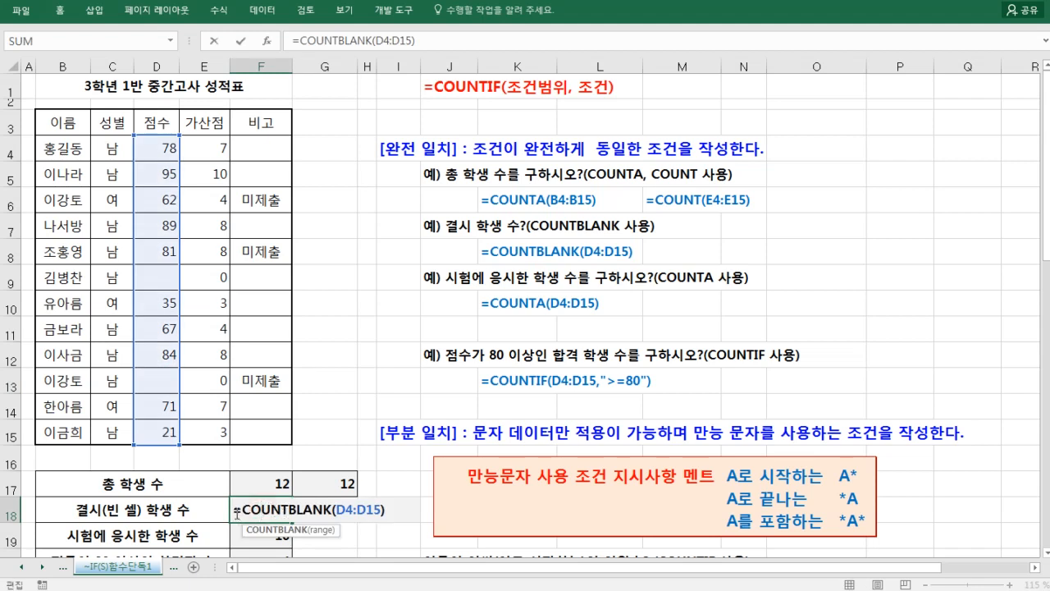
{"action": "left_click_drag", "start_coordinate": [237, 510], "coordinate": [387, 510]}
{"action": "left_click", "coordinate": [387, 510]}
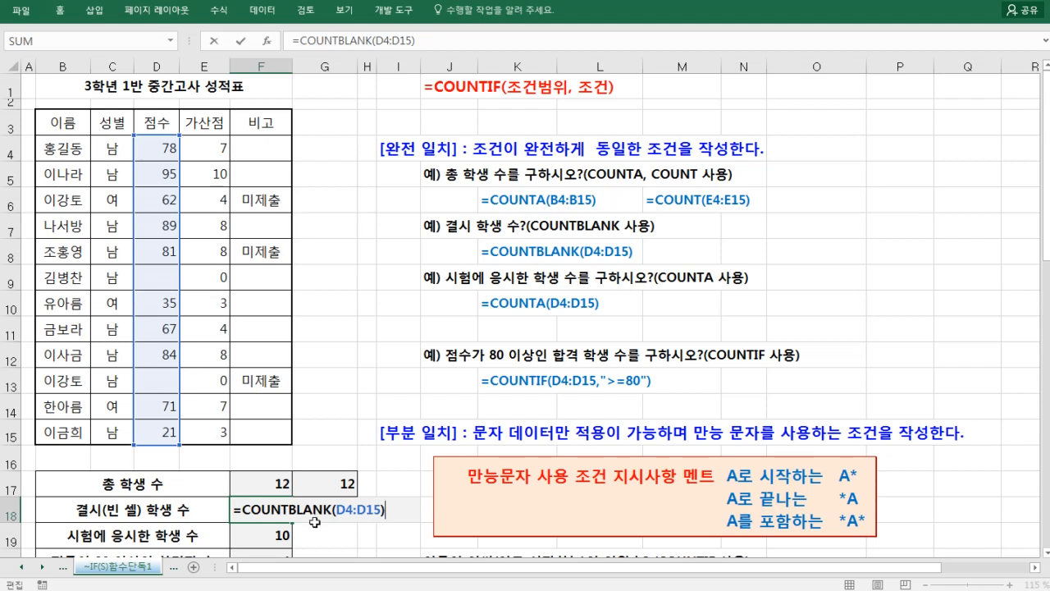
{"action": "key", "text": "Escape"}
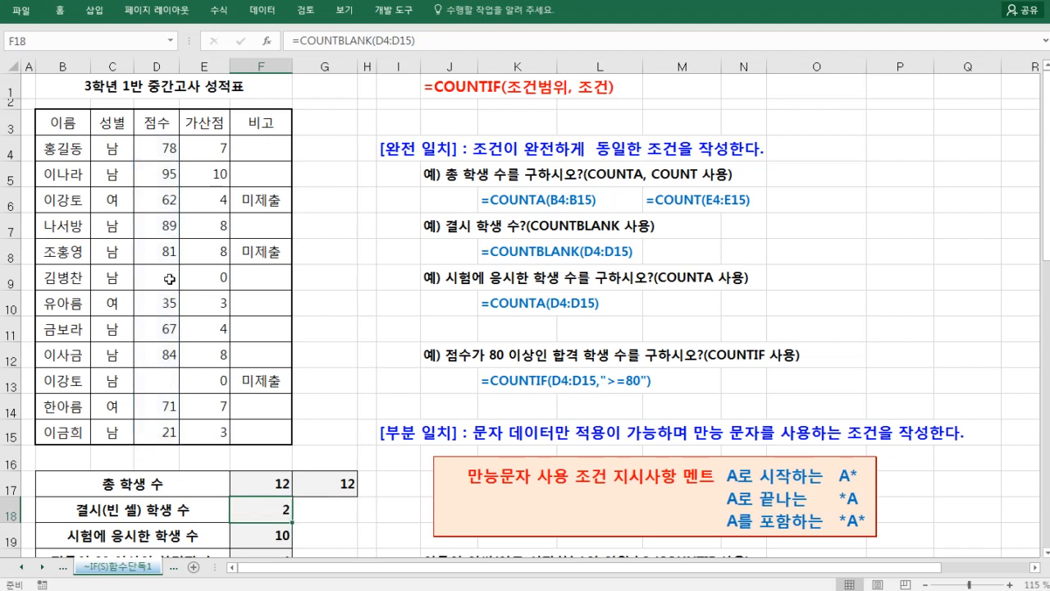
{"action": "left_click", "coordinate": [169, 279]}
{"action": "left_click", "coordinate": [163, 382]}
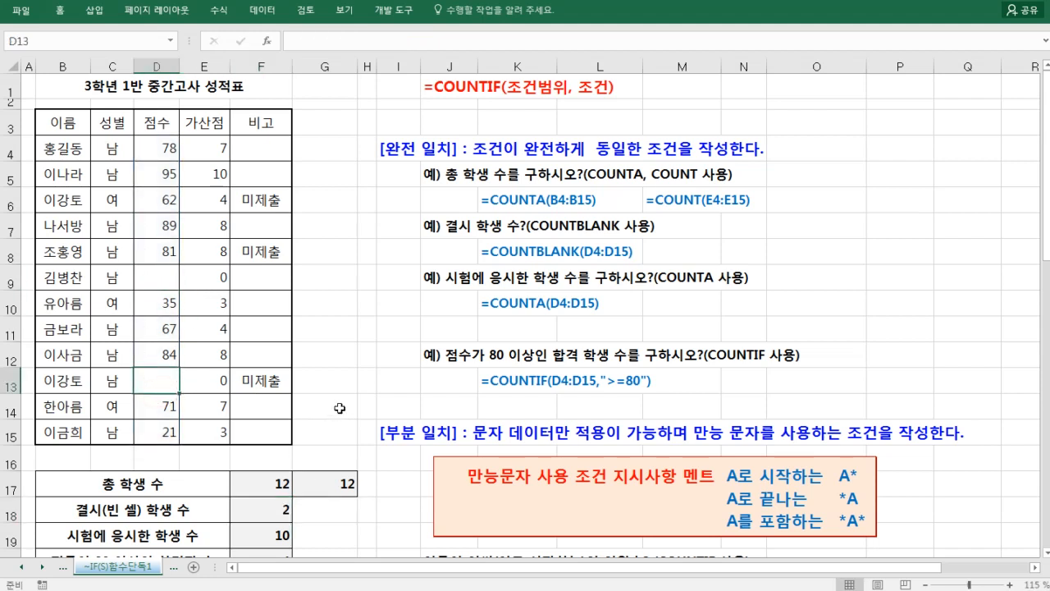
- Examine the COUNTA formula in F19 for students who took the exam and the score range D4:D15 it refers to
{"action": "left_click_drag", "start_coordinate": [446, 180], "coordinate": [687, 294]}
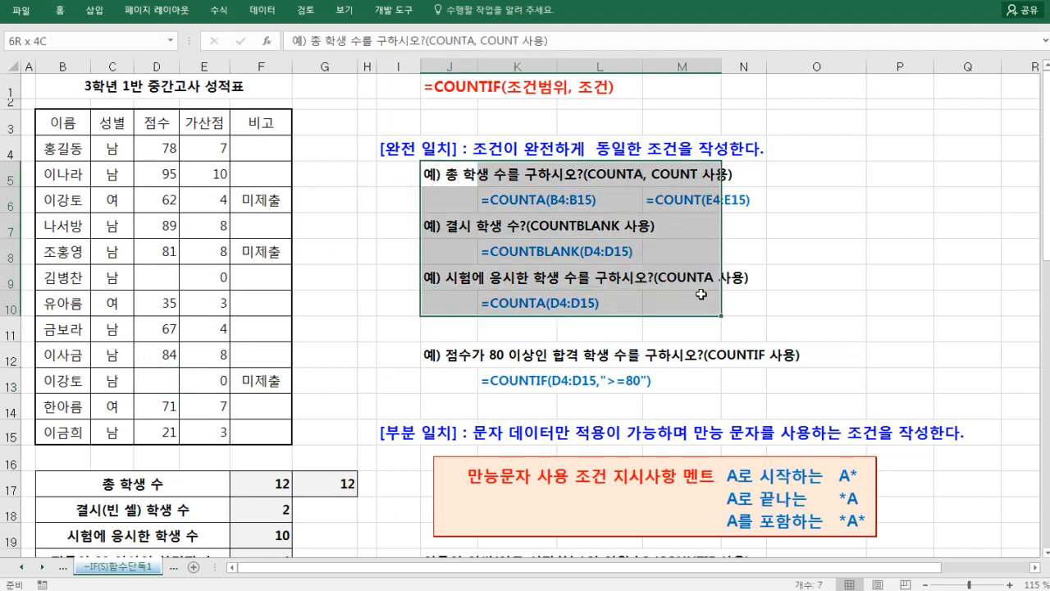
{"action": "left_click", "coordinate": [433, 280]}
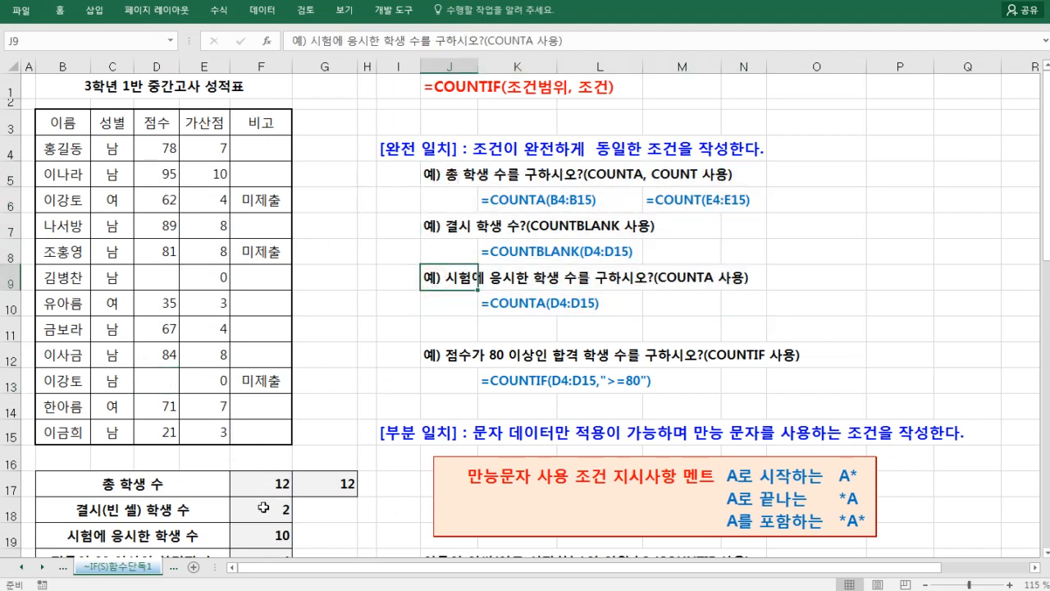
{"action": "left_click", "coordinate": [263, 536]}
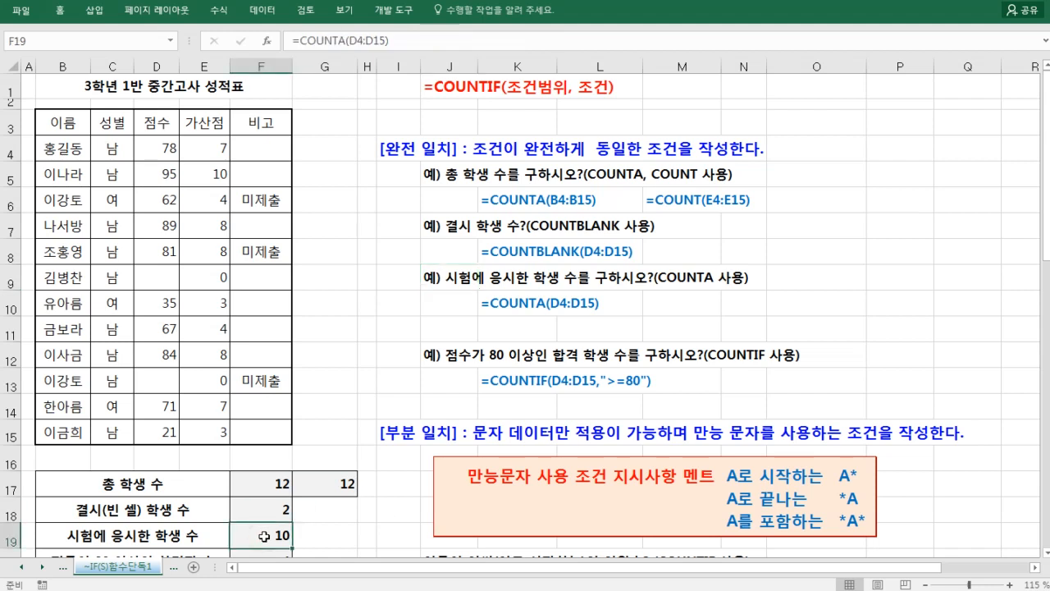
{"action": "double_click", "coordinate": [263, 536]}
{"action": "left_click_drag", "start_coordinate": [279, 539], "coordinate": [356, 543]}
{"action": "left_click", "coordinate": [355, 537]}
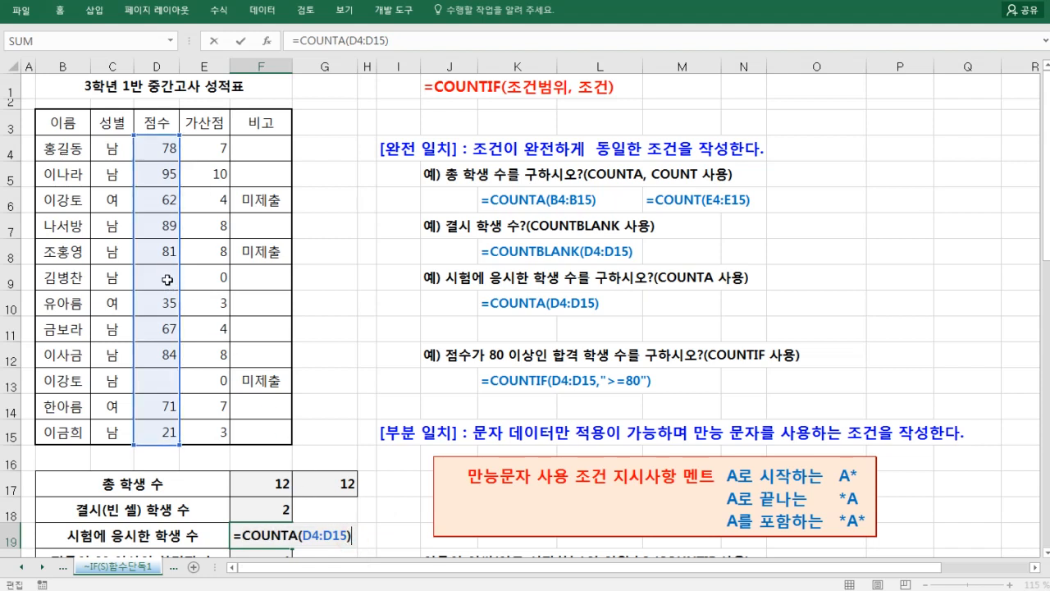
{"action": "key", "text": "ctrl+Return"}
- Compare the COUNTBLANK and COUNTA formulas in F18 and F19 against the blank score cells D9 and D13
{"action": "left_click", "coordinate": [277, 504]}
{"action": "left_click", "coordinate": [276, 535]}
{"action": "left_click", "coordinate": [282, 511]}
{"action": "left_click", "coordinate": [167, 286]}
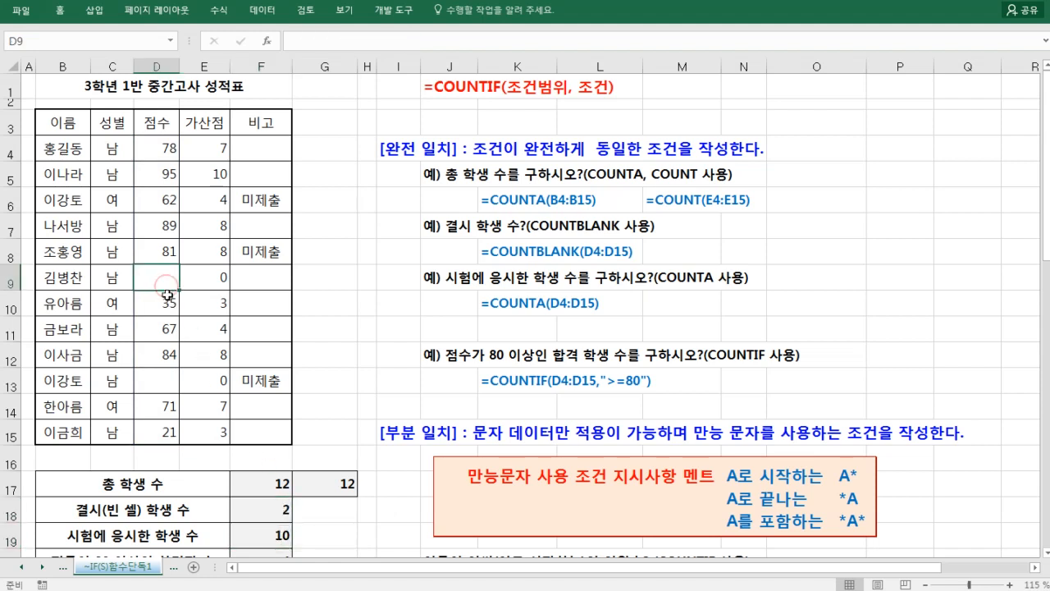
{"action": "left_click", "coordinate": [167, 376], "text": "ctrl"}
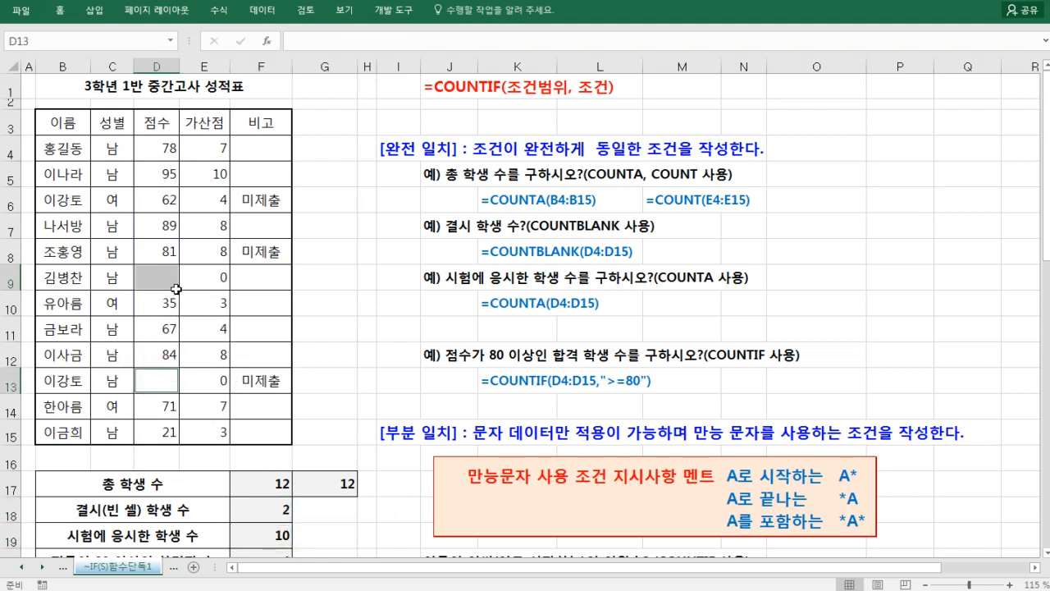
{"action": "left_click", "coordinate": [454, 285]}
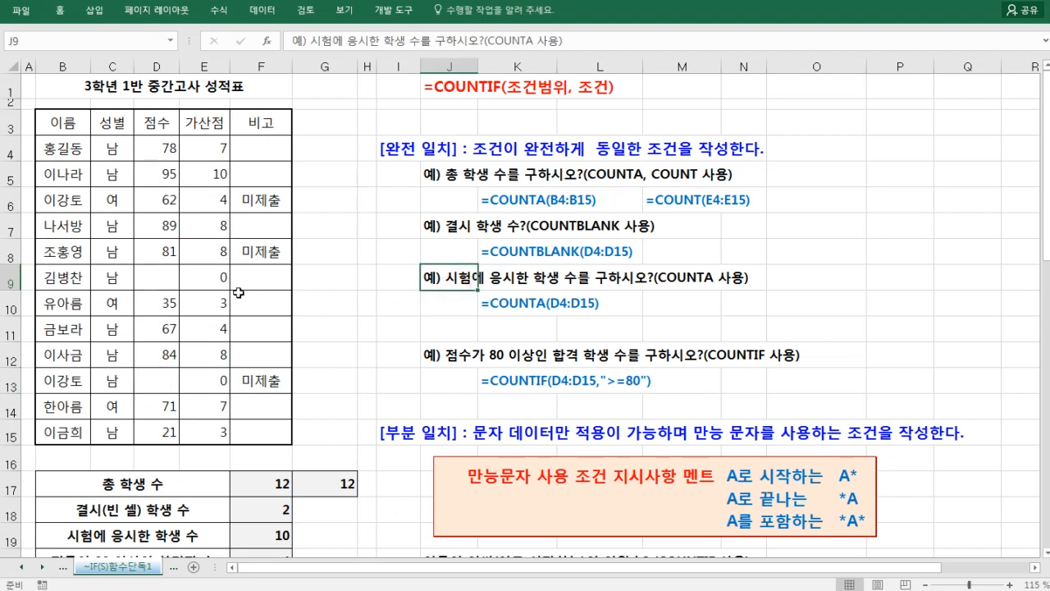
- Try 0 as the score in blank cells D9 and D13, and undo both entries after checking F18 and F19
{"action": "left_click", "coordinate": [164, 283]}
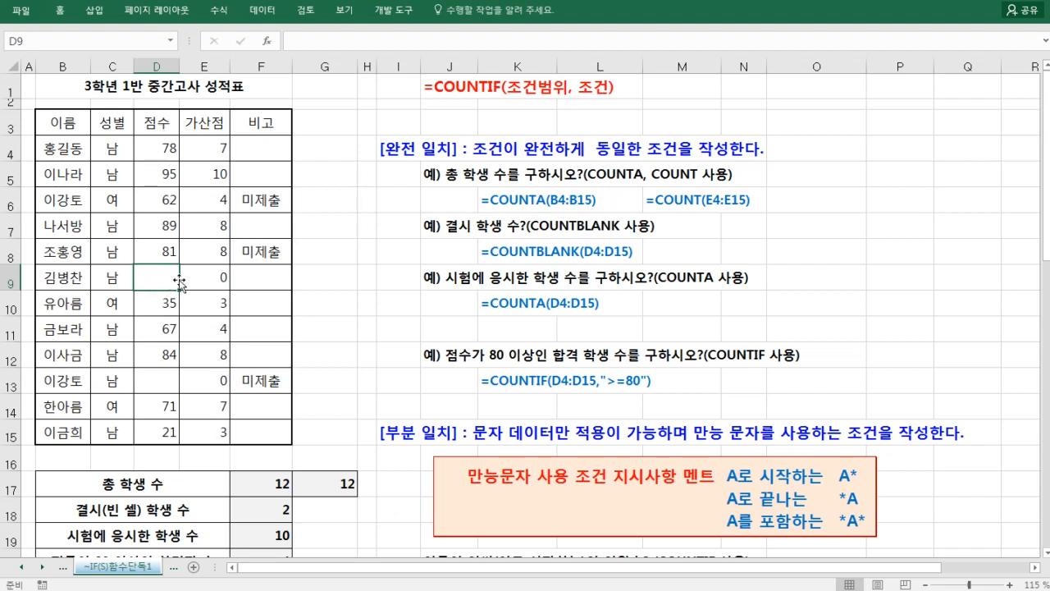
{"action": "type", "text": "0"}
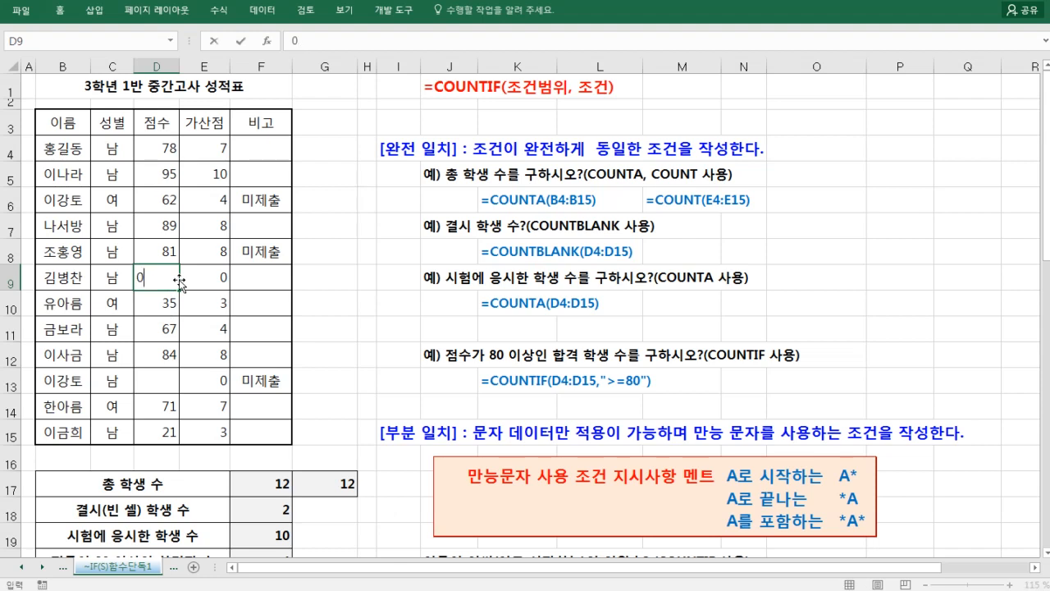
{"action": "key", "text": "Return"}
{"action": "key", "text": "Down"}
{"action": "key", "text": "Down"}
{"action": "key", "text": "Down"}
{"action": "key", "text": "Down"}
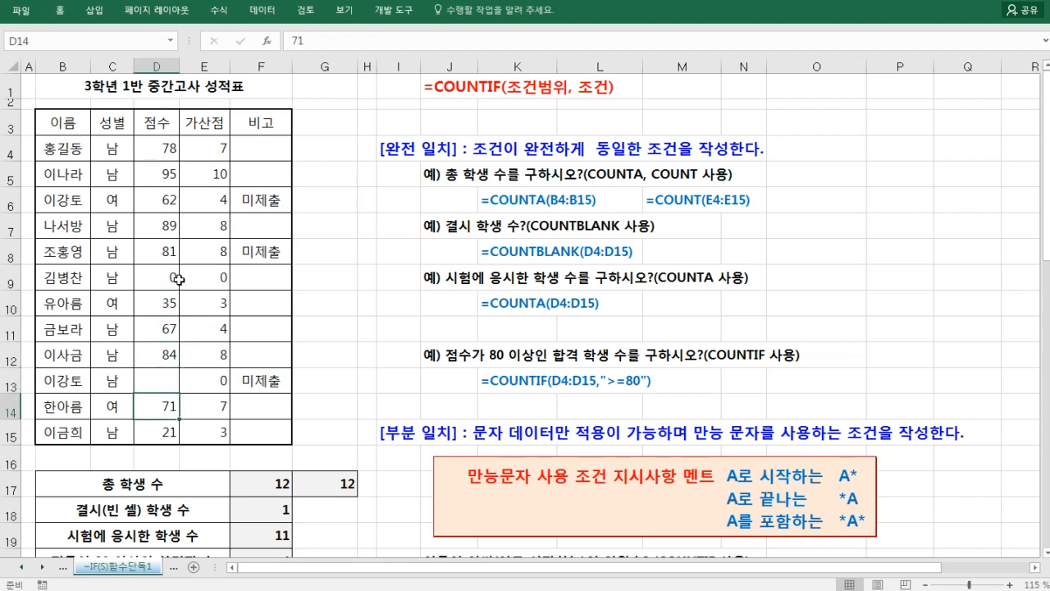
{"action": "left_click", "coordinate": [175, 371]}
{"action": "type", "text": "0"}
{"action": "key", "text": "Return"}
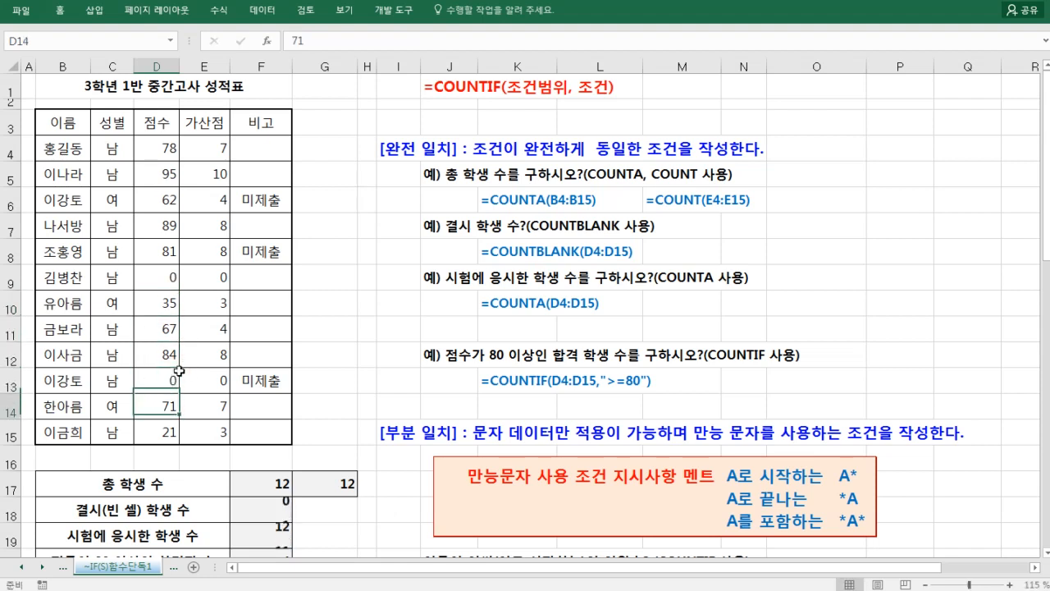
{"action": "left_click", "coordinate": [279, 504]}
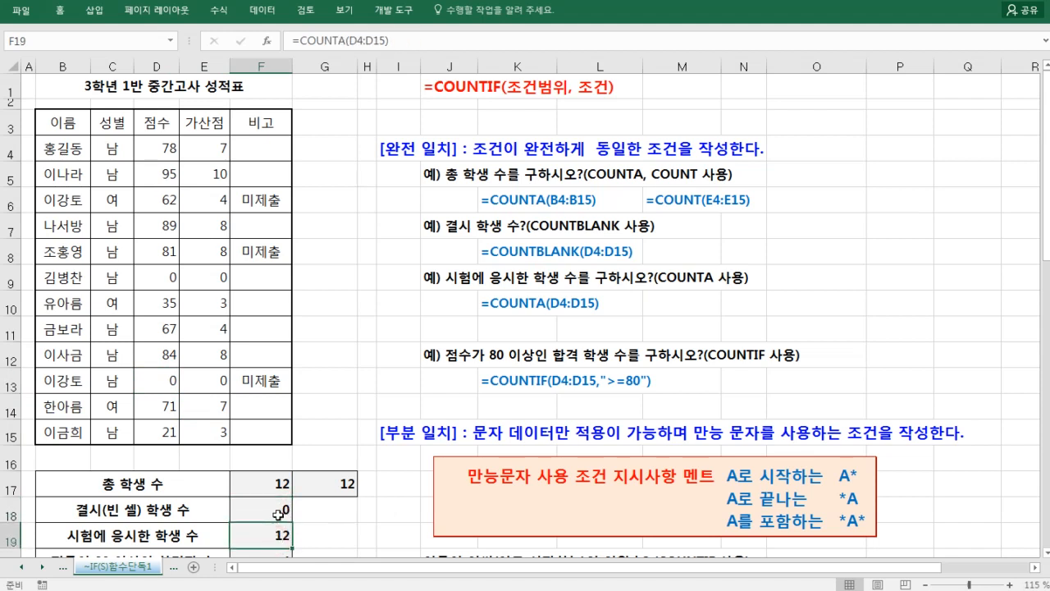
{"action": "key", "text": "ctrl+z"}
{"action": "key", "text": "ctrl+z"}
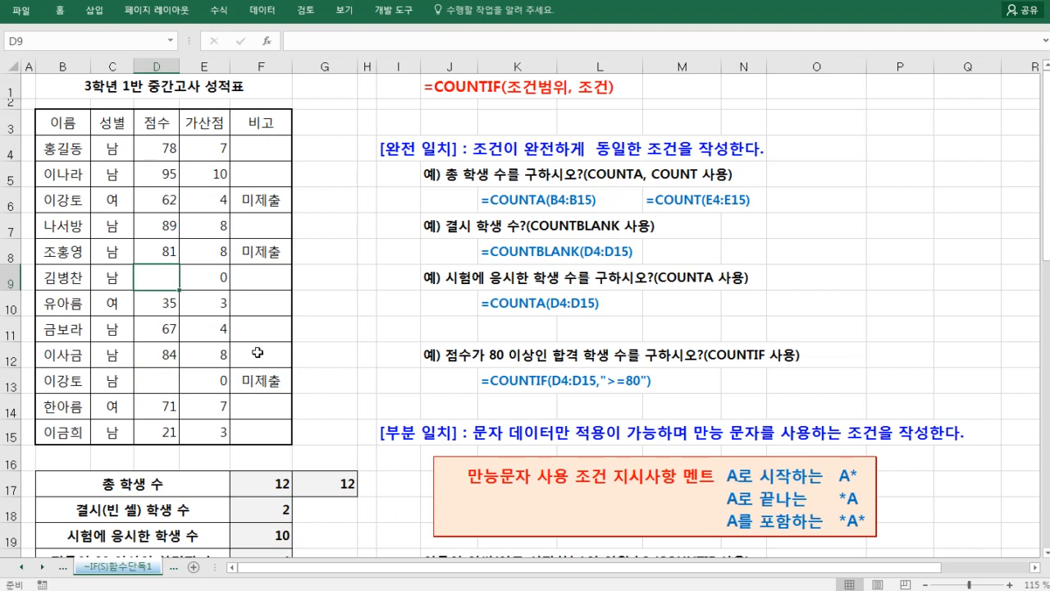
- Review the COUNTA, COUNT and COUNTBLANK examples in rows 5 to 10 and the COUNTIF example in K13
{"action": "left_click_drag", "start_coordinate": [428, 174], "coordinate": [729, 305]}
{"action": "left_click", "coordinate": [578, 270]}
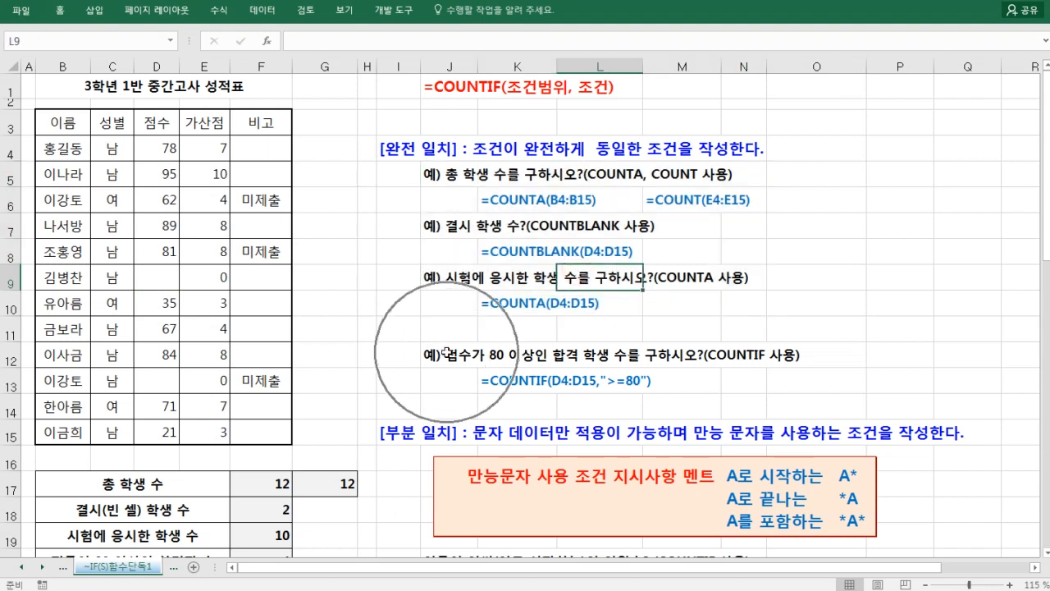
{"action": "left_click", "coordinate": [497, 382]}
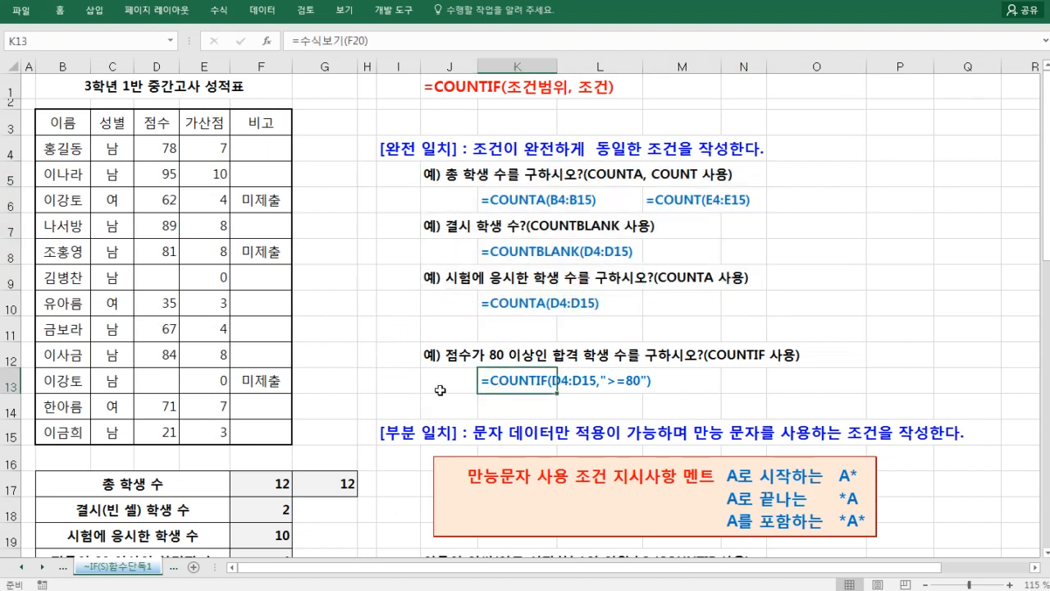
{"action": "left_click", "coordinate": [415, 396]}
{"action": "left_click", "coordinate": [320, 494]}
{"action": "left_click", "coordinate": [315, 509]}
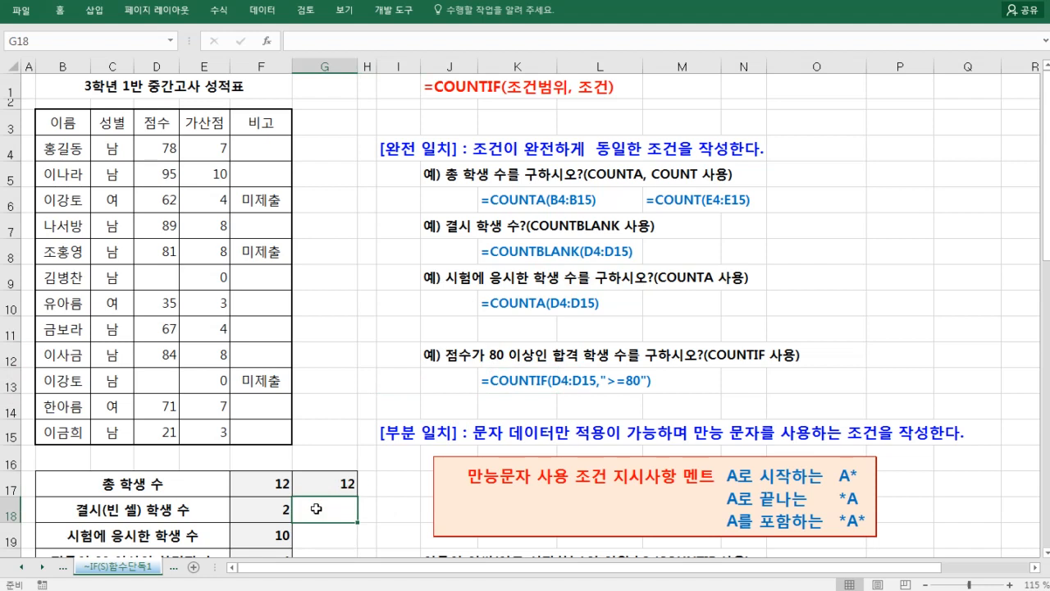
- Enter 0 in the blank score cells D9 and D13
{"action": "scroll", "coordinate": [319, 517], "scroll_direction": "down", "scroll_amount": 1}
{"action": "left_click", "coordinate": [164, 218]}
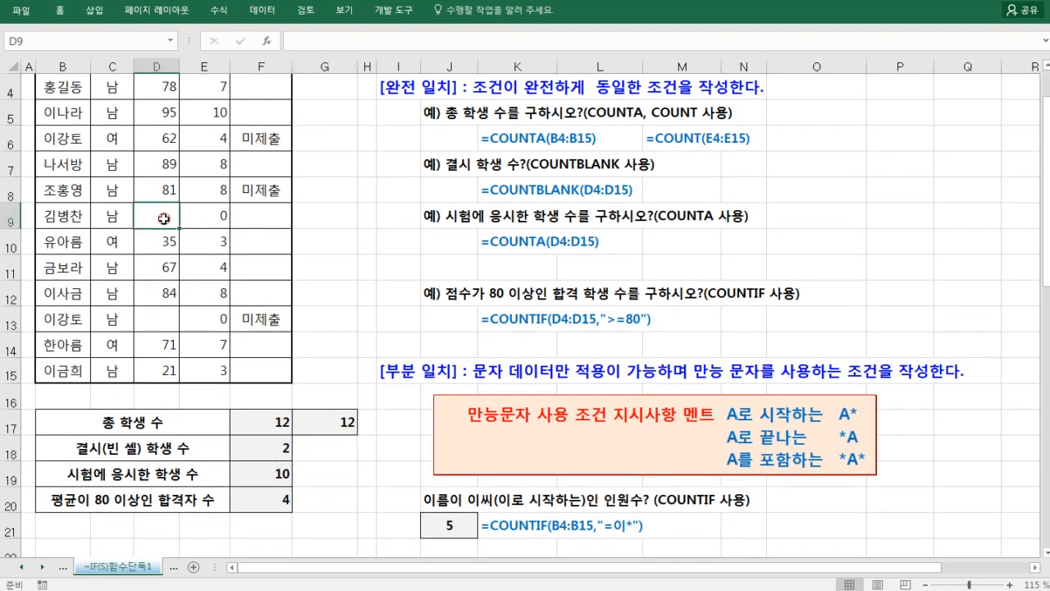
{"action": "type", "text": "0"}
{"action": "left_click", "coordinate": [154, 315]}
{"action": "type", "text": "0"}
- Enter =COUNTIF(D4:D15,">0") in G18 to count the students with scores above zero
{"action": "left_click", "coordinate": [327, 451]}
{"action": "type", "text": "="}
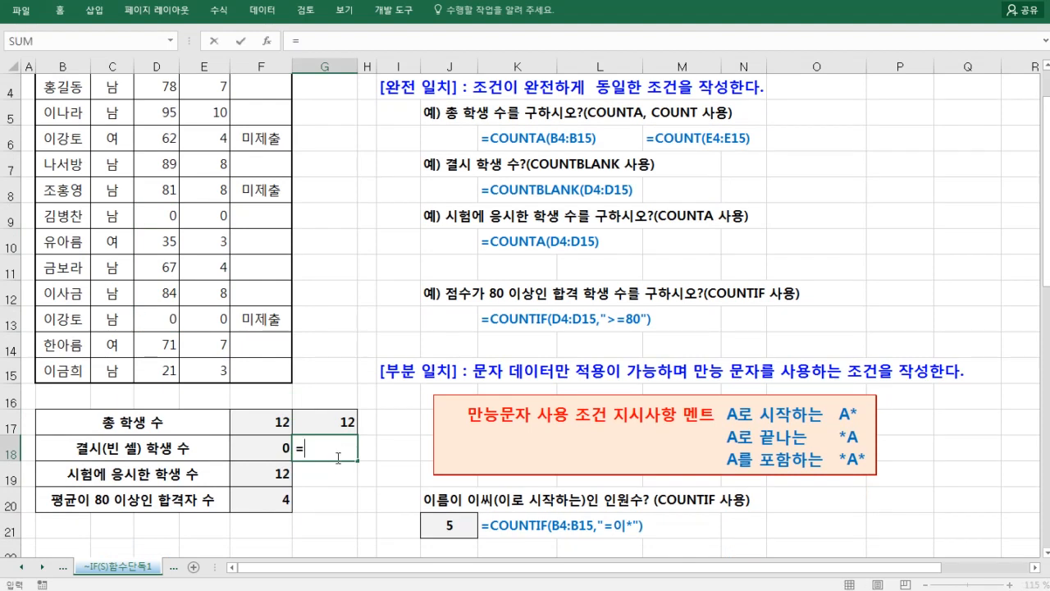
{"action": "type", "text": "coun"}
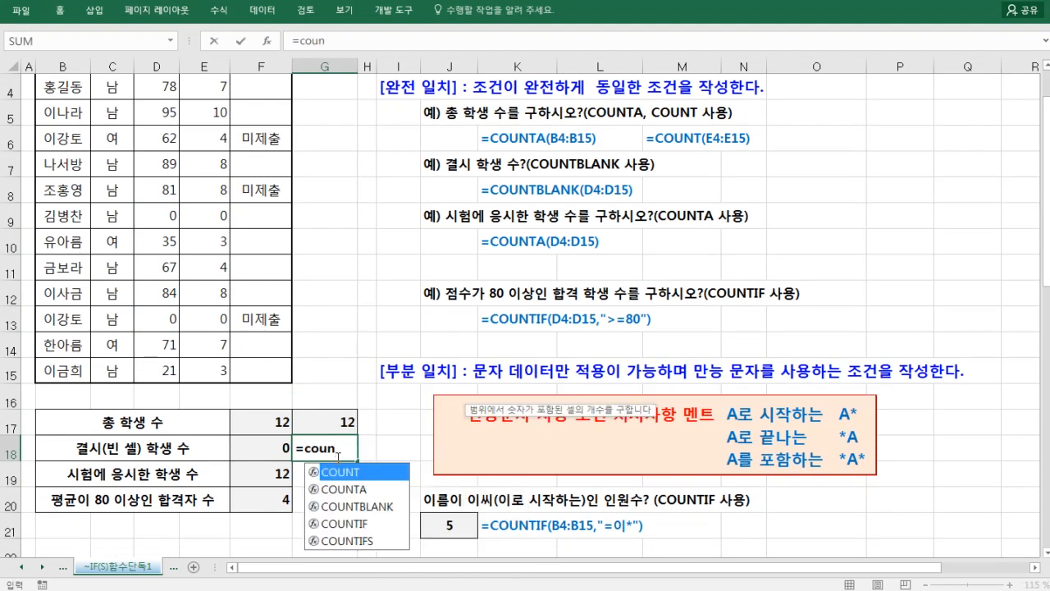
{"action": "key", "text": "Down"}
{"action": "key", "text": "Down"}
{"action": "key", "text": "Down"}
{"action": "key", "text": "Tab"}
{"action": "scroll", "coordinate": [280, 337], "scroll_direction": "up", "scroll_amount": 1}
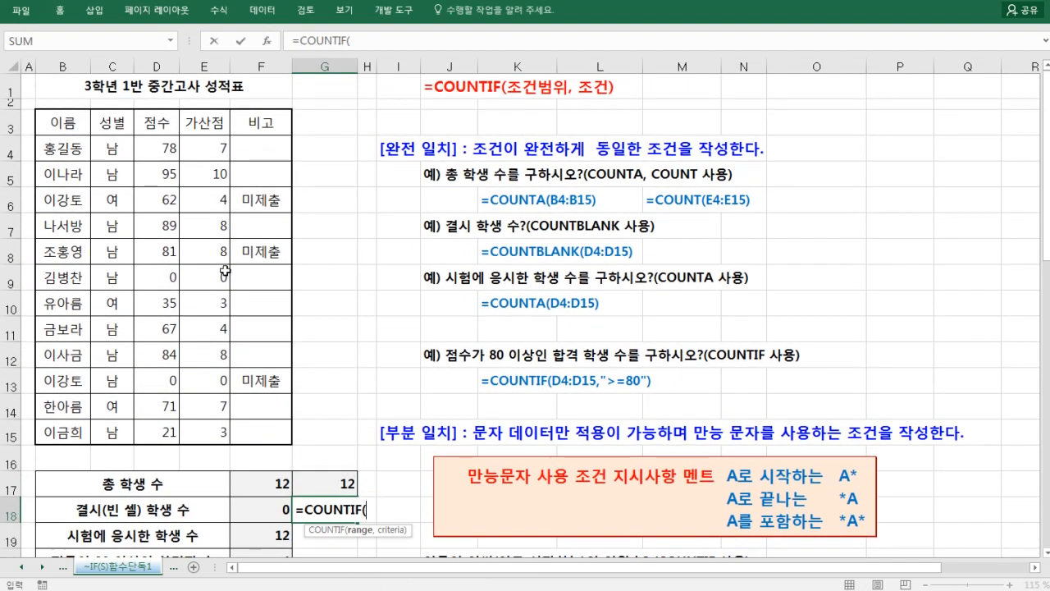
{"action": "left_click_drag", "start_coordinate": [157, 150], "coordinate": [165, 431]}
{"action": "scroll", "coordinate": [228, 425], "scroll_direction": "down", "scroll_amount": 1}
{"action": "type", "text": ",\">0"}
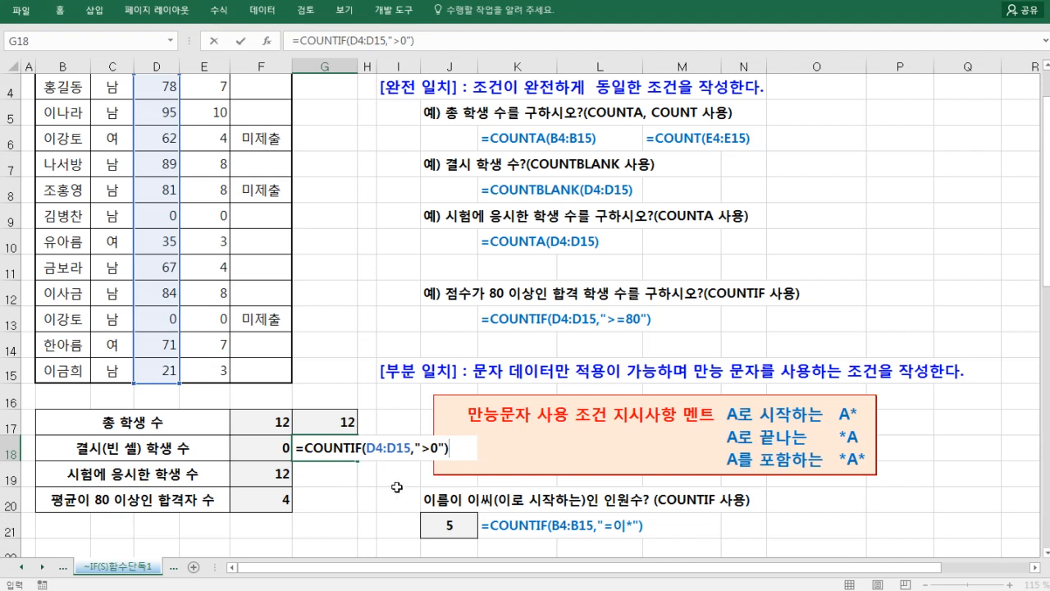
{"action": "left_click", "coordinate": [427, 447]}
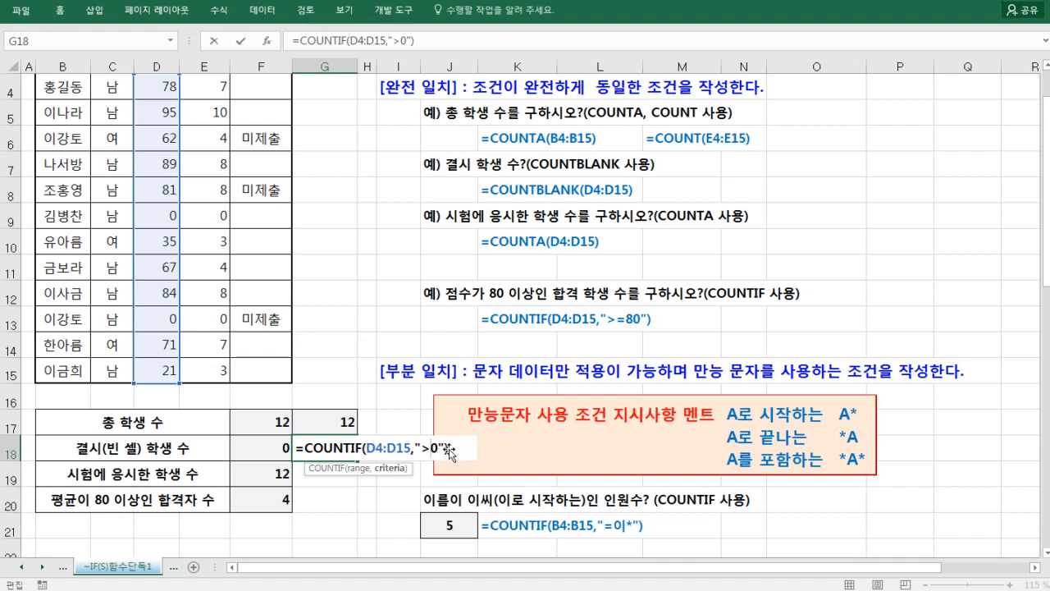
{"action": "key", "text": "Return"}
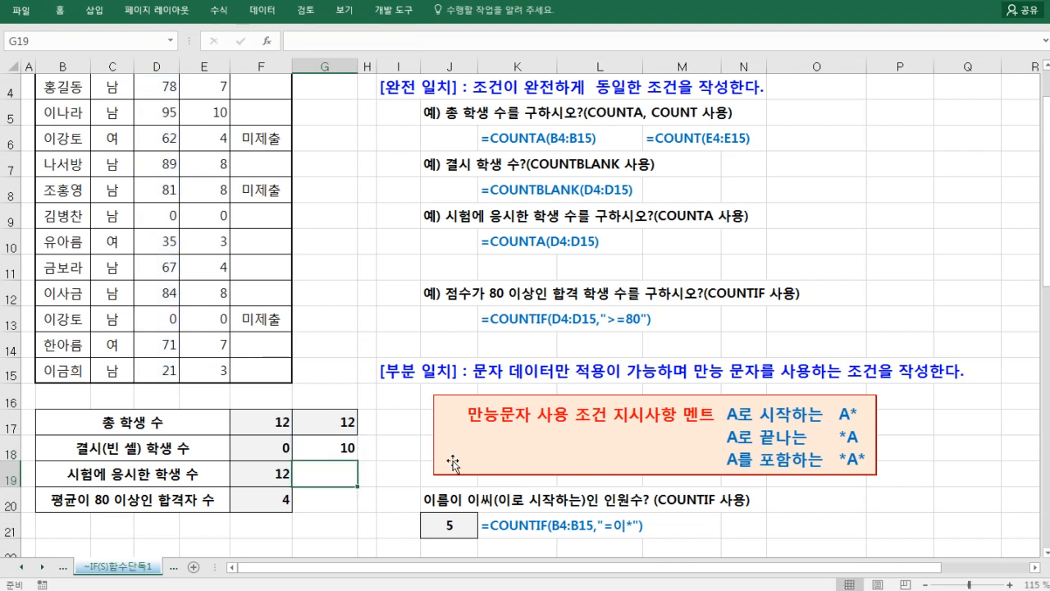
- Recheck the range and criterion of the COUNTIF formula in G18 without changing it
{"action": "left_click", "coordinate": [343, 448]}
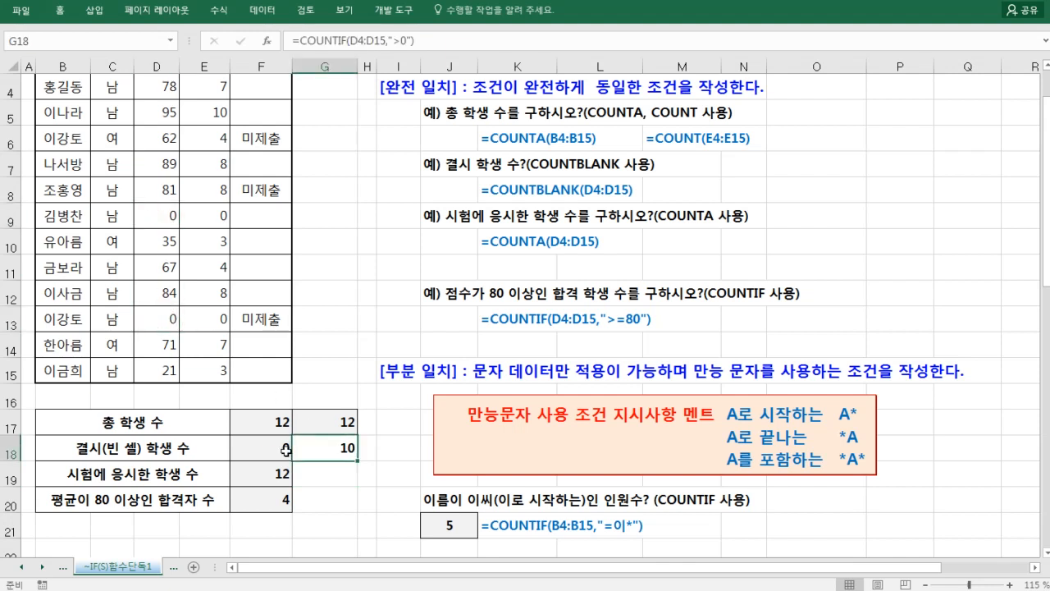
{"action": "double_click", "coordinate": [336, 450]}
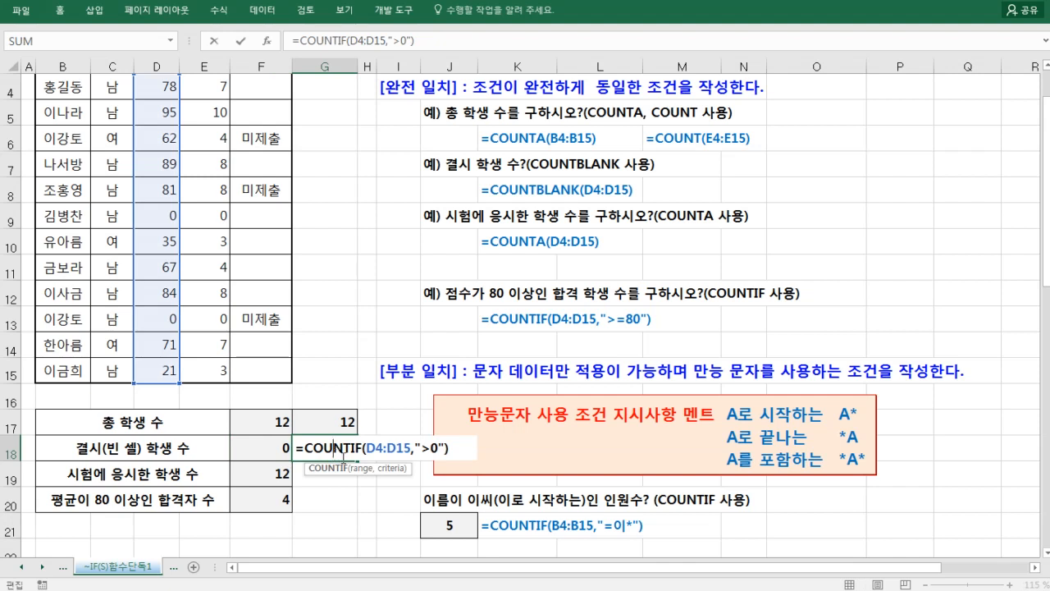
{"action": "key", "text": "Return"}
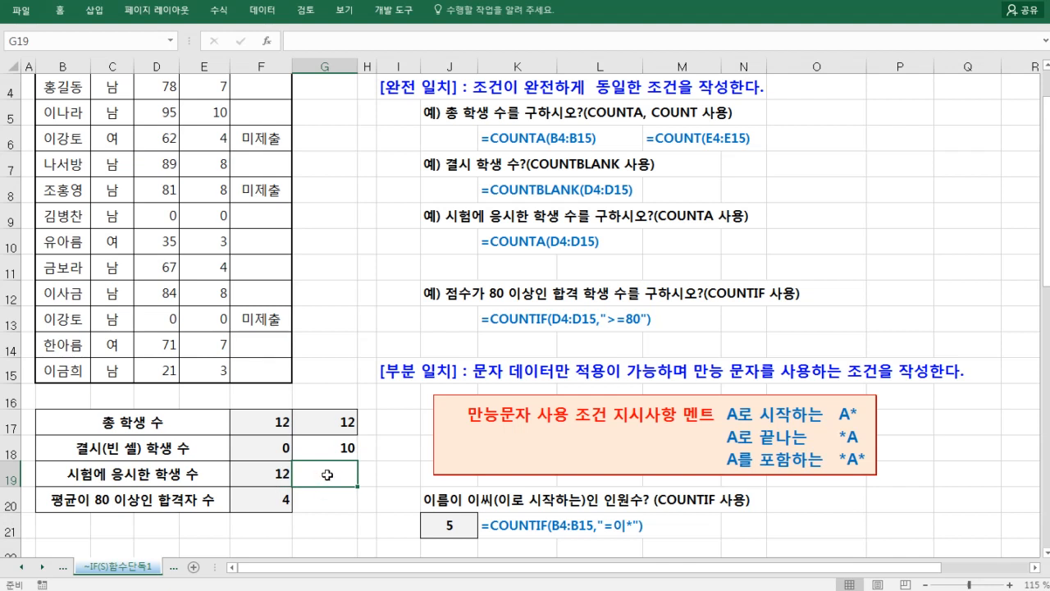
- Enter =COUNTIF(D4:D15,">0") in G19, beside the count of students who took the exam
{"action": "type", "text": "=cou"}
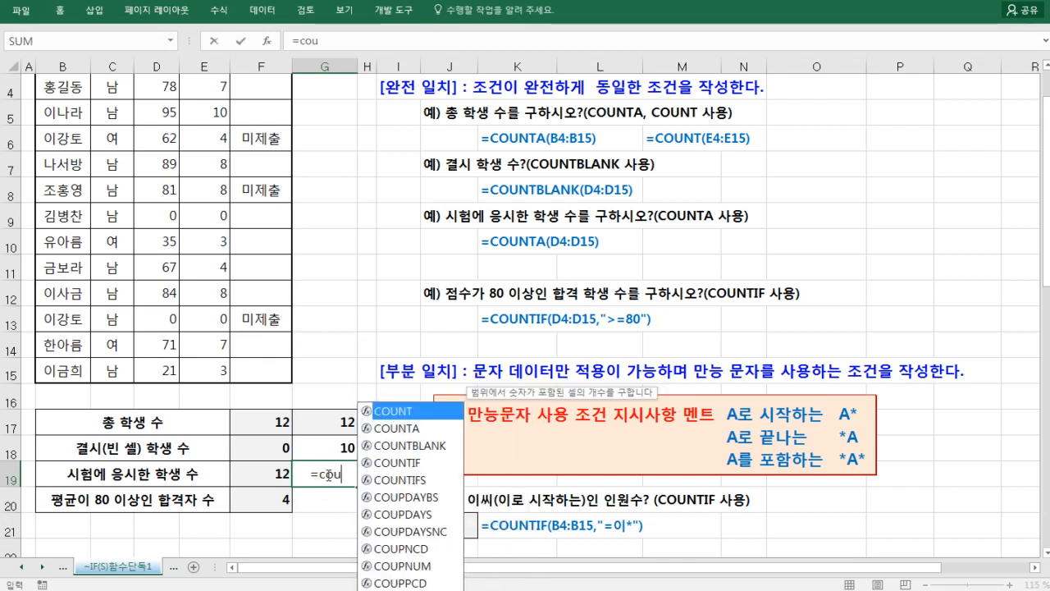
{"action": "key", "text": "Down"}
{"action": "key", "text": "Down"}
{"action": "key", "text": "Down"}
{"action": "key", "text": "Tab"}
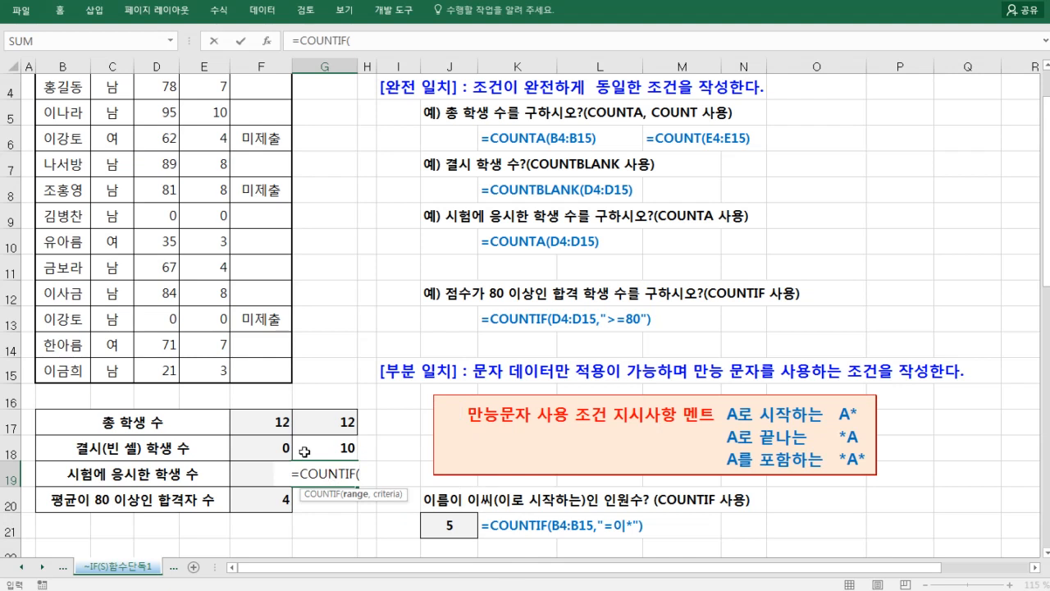
{"action": "scroll", "coordinate": [156, 221], "scroll_direction": "up", "scroll_amount": 1}
{"action": "left_click_drag", "start_coordinate": [156, 148], "coordinate": [160, 430]}
{"action": "scroll", "coordinate": [319, 428], "scroll_direction": "down", "scroll_amount": 1}
{"action": "type", "text": ",\">"}
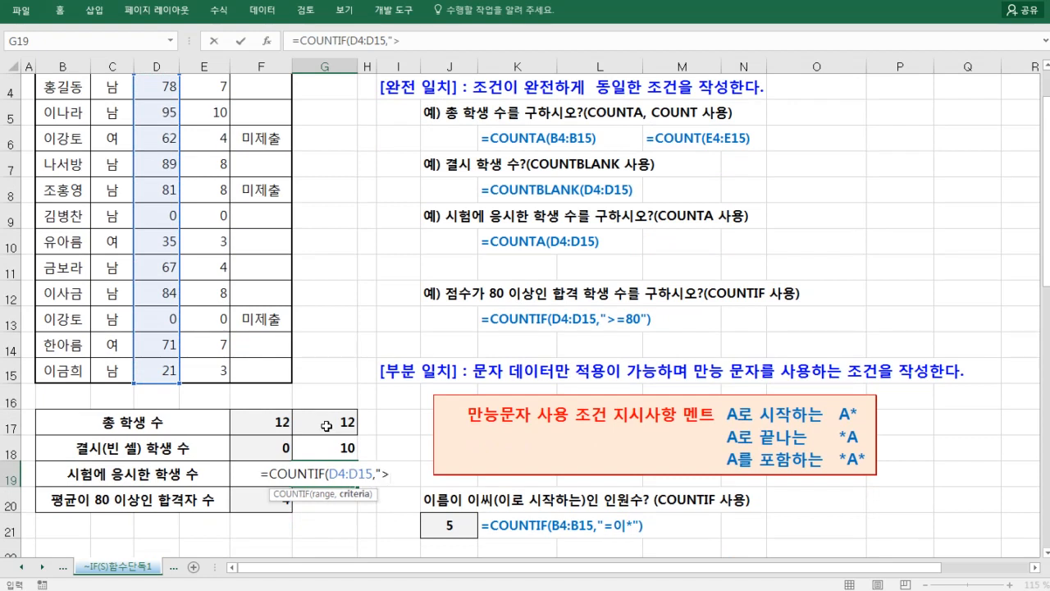
{"action": "type", "text": "0\")"}
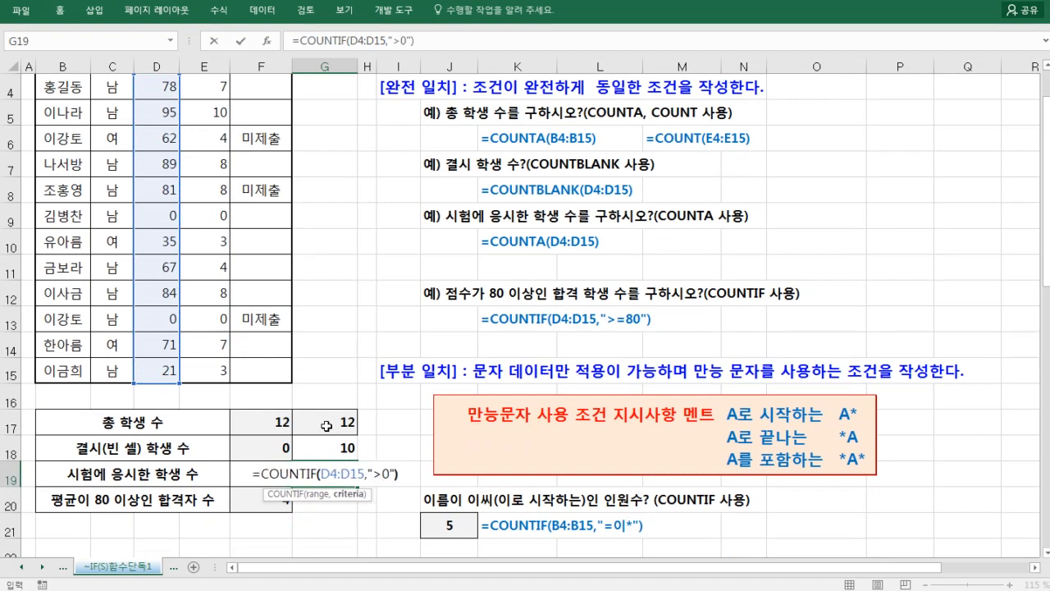
{"action": "key", "text": "Return"}
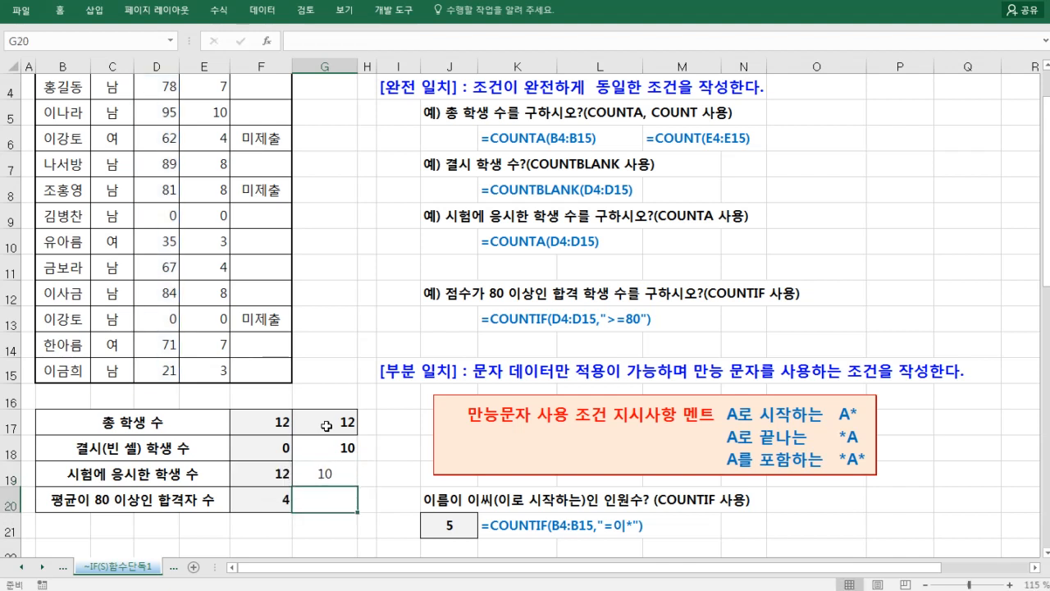
- Change the COUNTIF criterion in G19 to "=0" and recheck the formula
{"action": "double_click", "coordinate": [340, 473]}
{"action": "left_click_drag", "start_coordinate": [373, 474], "coordinate": [380, 473]}
{"action": "key", "text": "Return"}
{"action": "left_click", "coordinate": [339, 475]}
{"action": "double_click", "coordinate": [339, 475]}
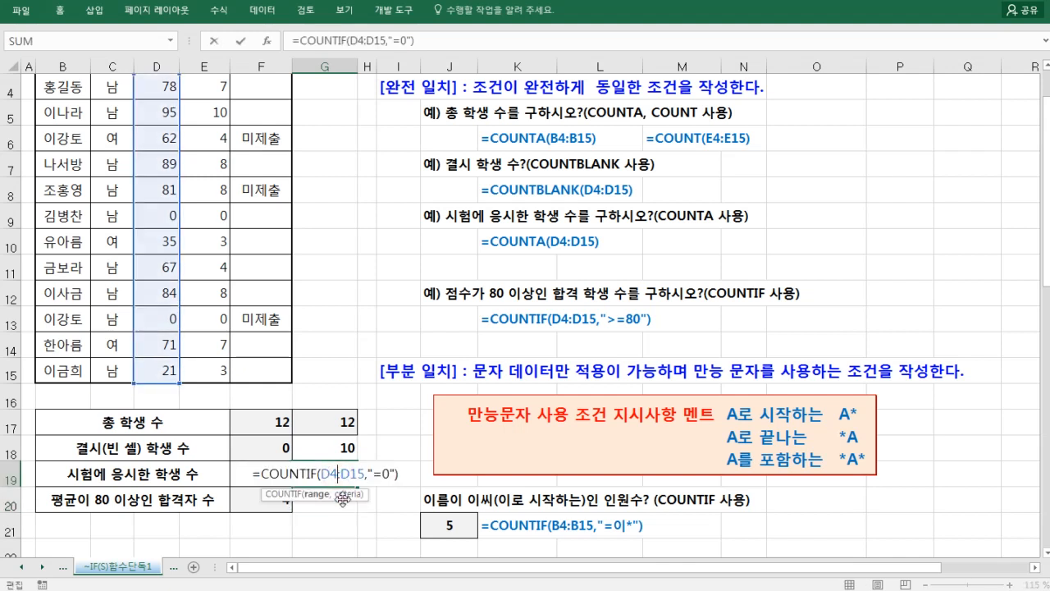
{"action": "key", "text": "Return"}
{"action": "left_click", "coordinate": [339, 473]}
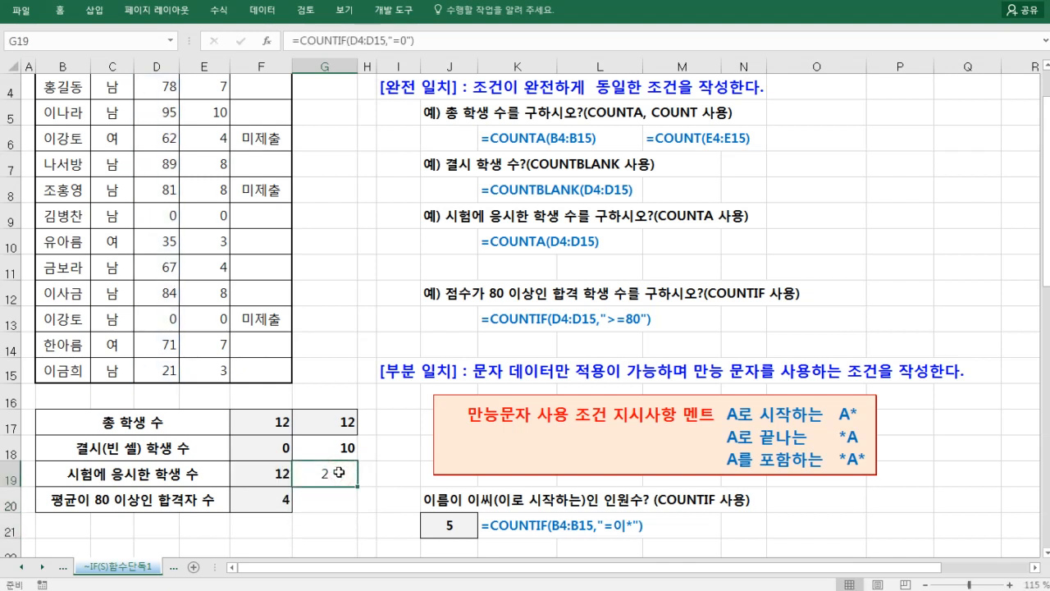
{"action": "double_click", "coordinate": [338, 473]}
{"action": "key", "text": "Escape"}
- Clear the trial formulas in G18:G19 and the zeros in score cells D9 and D13
{"action": "left_click_drag", "start_coordinate": [337, 447], "coordinate": [335, 473]}
{"action": "key", "text": "Delete"}
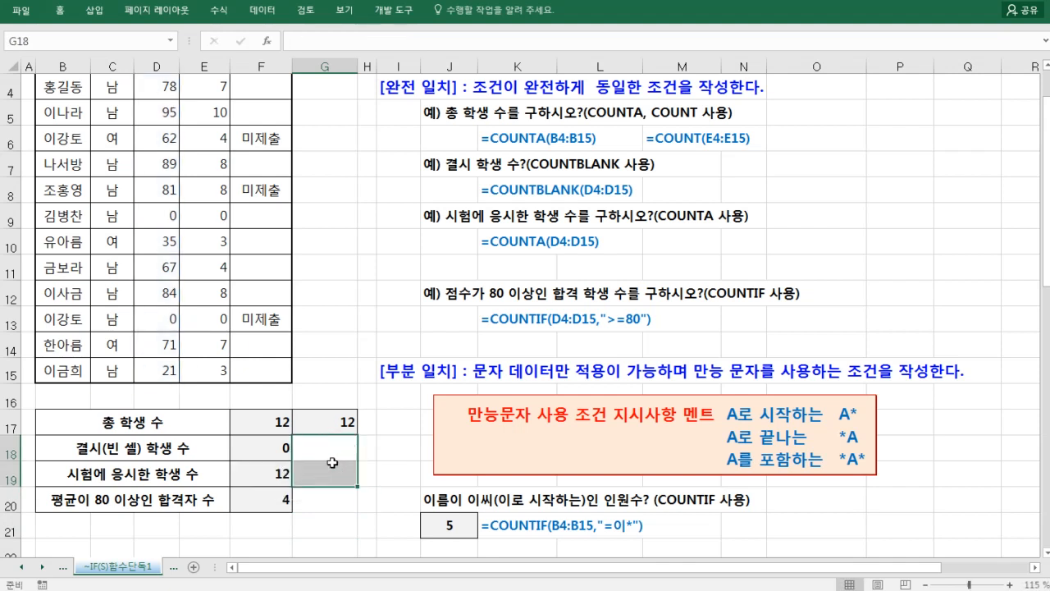
{"action": "left_click", "coordinate": [162, 211]}
{"action": "key", "text": "Delete"}
{"action": "left_click", "coordinate": [180, 316]}
{"action": "key", "text": "Delete"}
{"action": "left_click", "coordinate": [311, 443]}
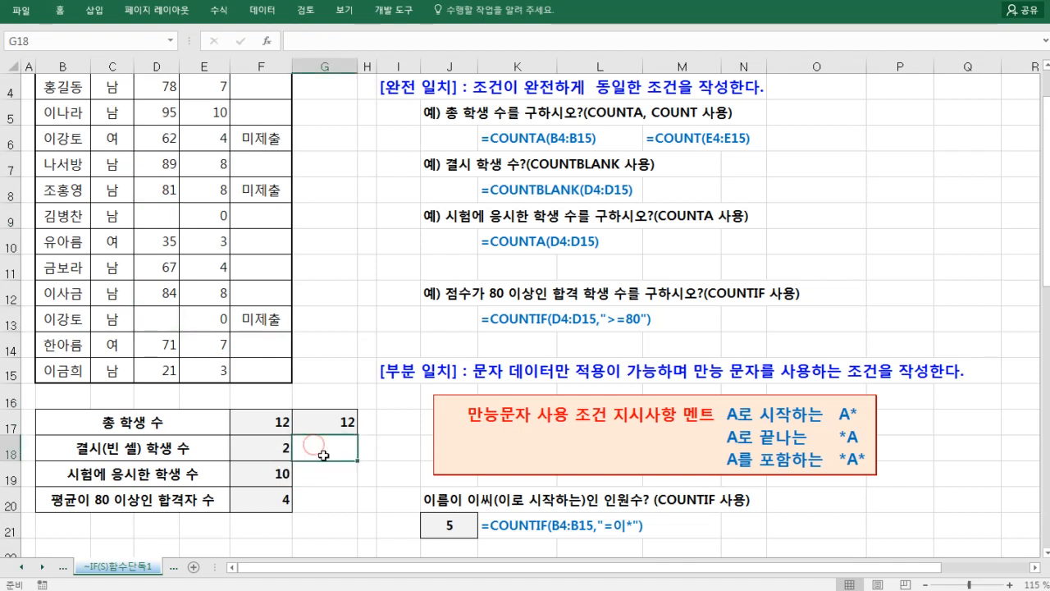
- Enter =COUNTIF(D4:D14,"=") in G18, beside the count of absent students
{"action": "type", "text": "=cou"}
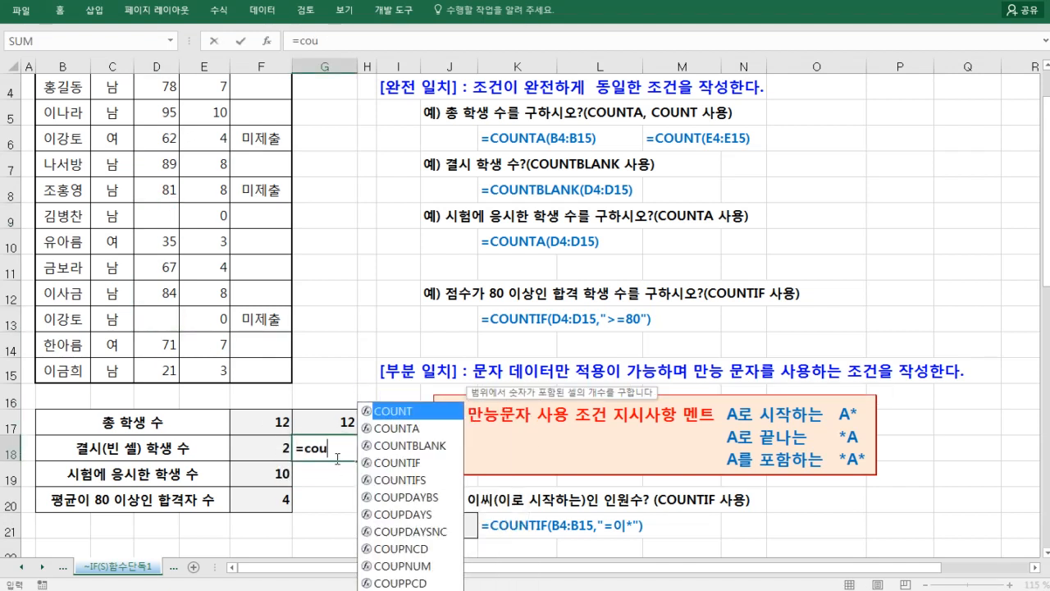
{"action": "key", "text": "Down"}
{"action": "key", "text": "Down"}
{"action": "key", "text": "Down"}
{"action": "key", "text": "Tab"}
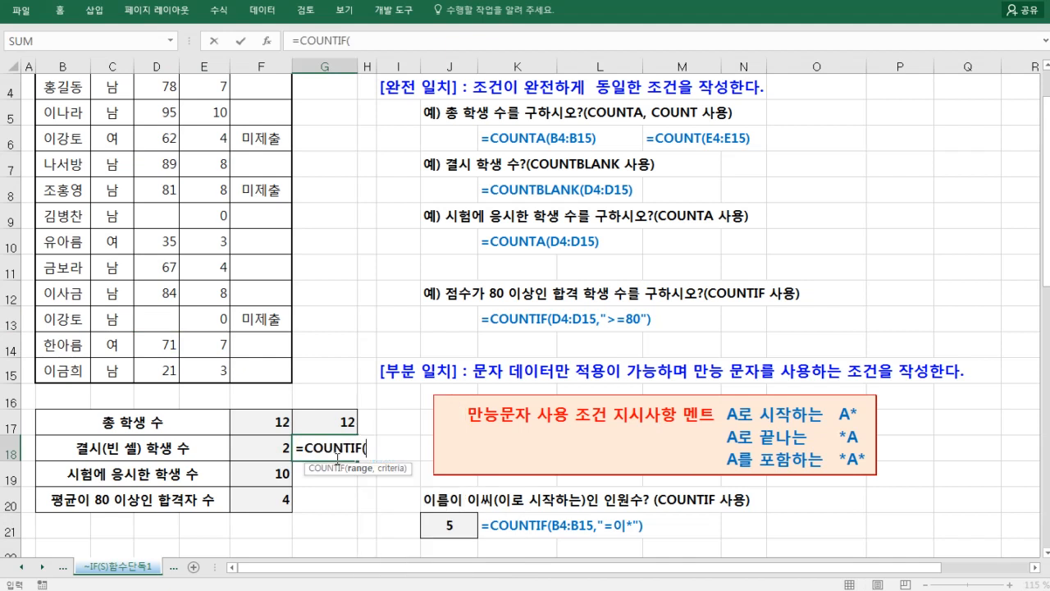
{"action": "scroll", "coordinate": [250, 315], "scroll_direction": "up", "scroll_amount": 1}
{"action": "left_click_drag", "start_coordinate": [160, 146], "coordinate": [160, 406]}
{"action": "scroll", "coordinate": [255, 426], "scroll_direction": "down", "scroll_amount": 1}
{"action": "type", "text": ",\"="}
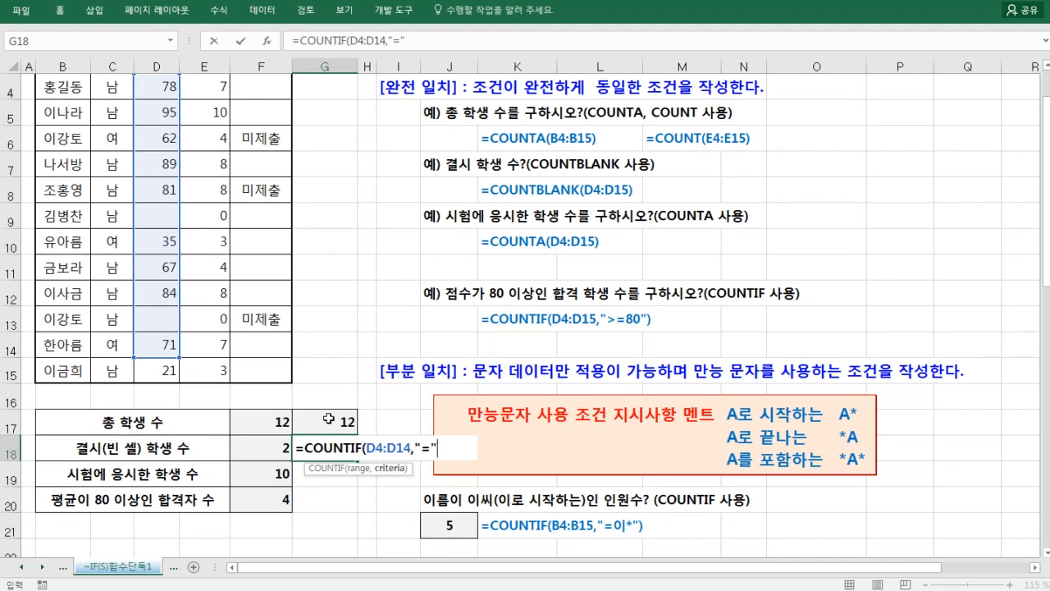
{"action": "key", "text": "ctrl+Return"}
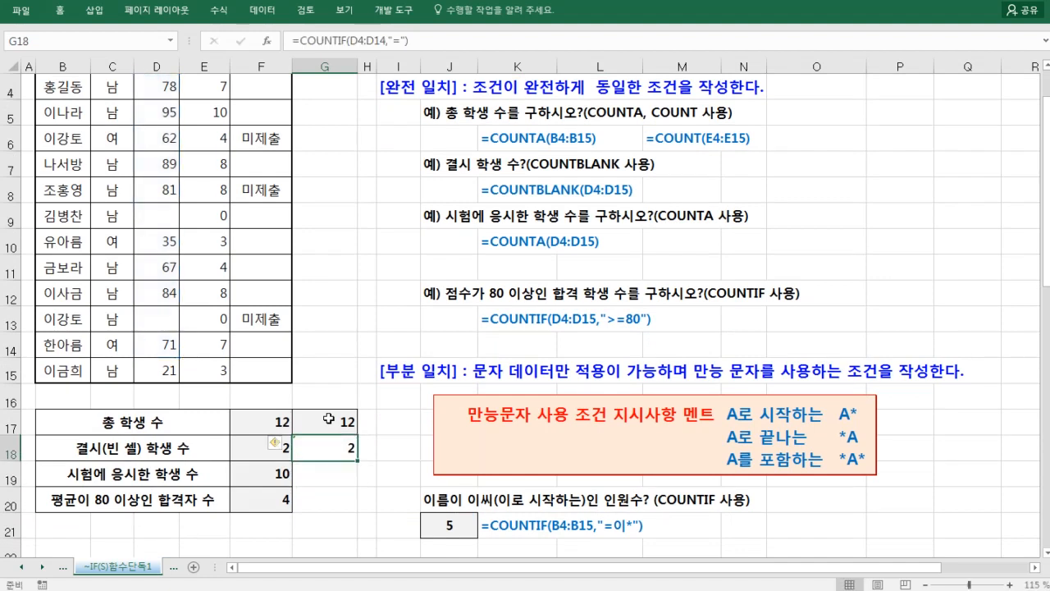
- Correct the range of the COUNTIF formula in G18 to D4:D15
{"action": "key", "text": "F2"}
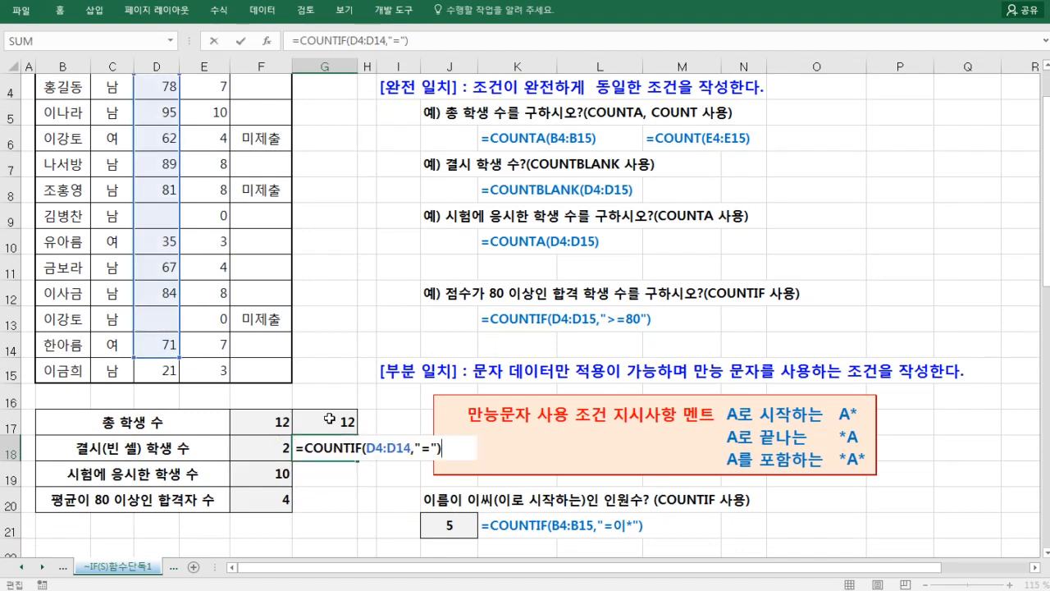
{"action": "left_click", "coordinate": [426, 449]}
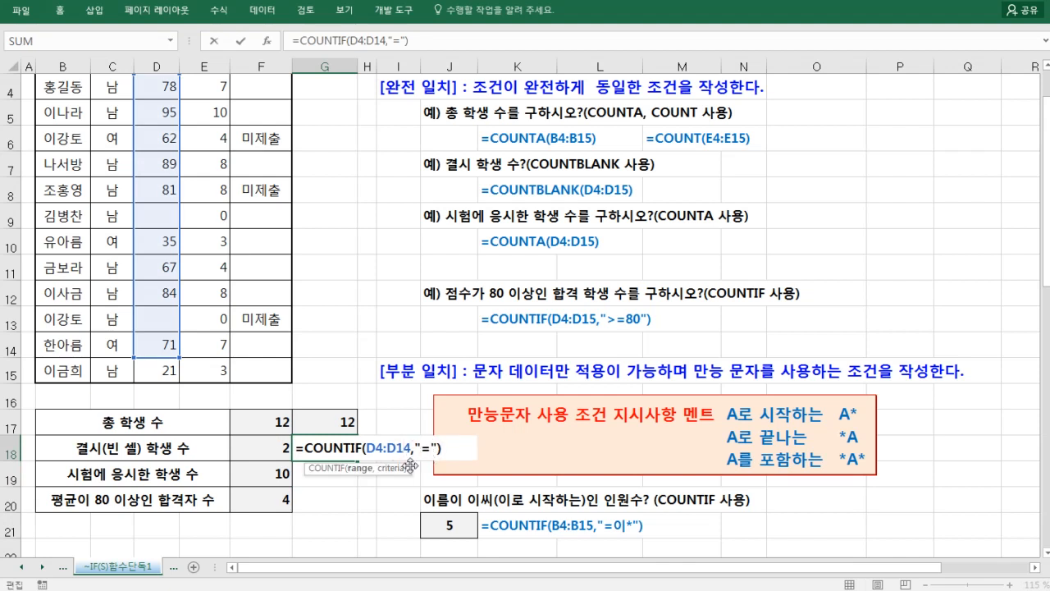
{"action": "key", "text": "Return"}
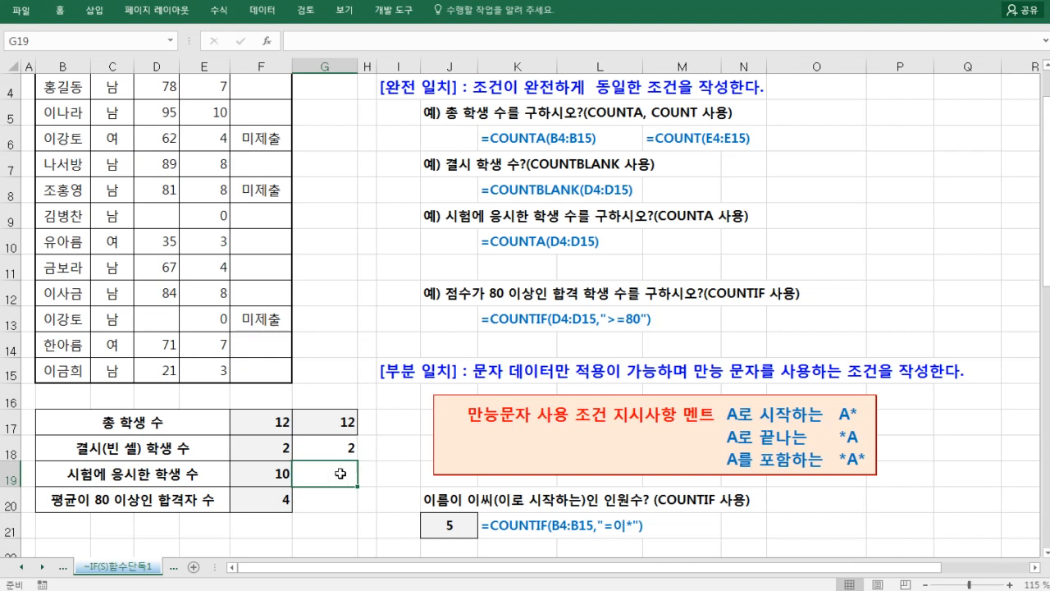
- Enter =COUNTIF(D4:D15,"<>") in G19, beside the count of students who took the exam
{"action": "type", "text": "="}
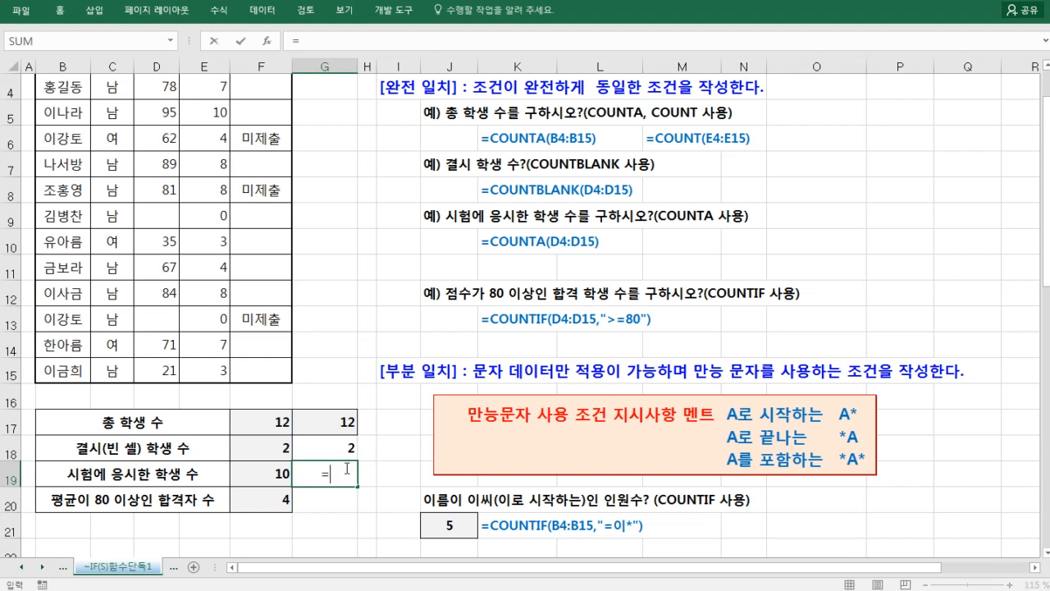
{"action": "type", "text": "cou"}
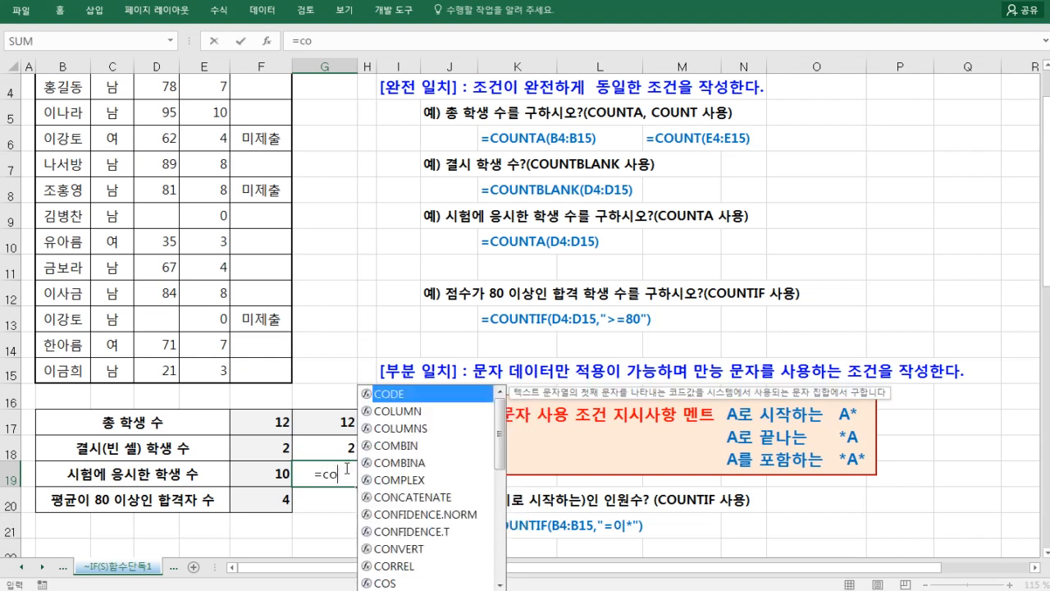
{"action": "key", "text": "Down"}
{"action": "key", "text": "Down"}
{"action": "key", "text": "Down"}
{"action": "key", "text": "Tab"}
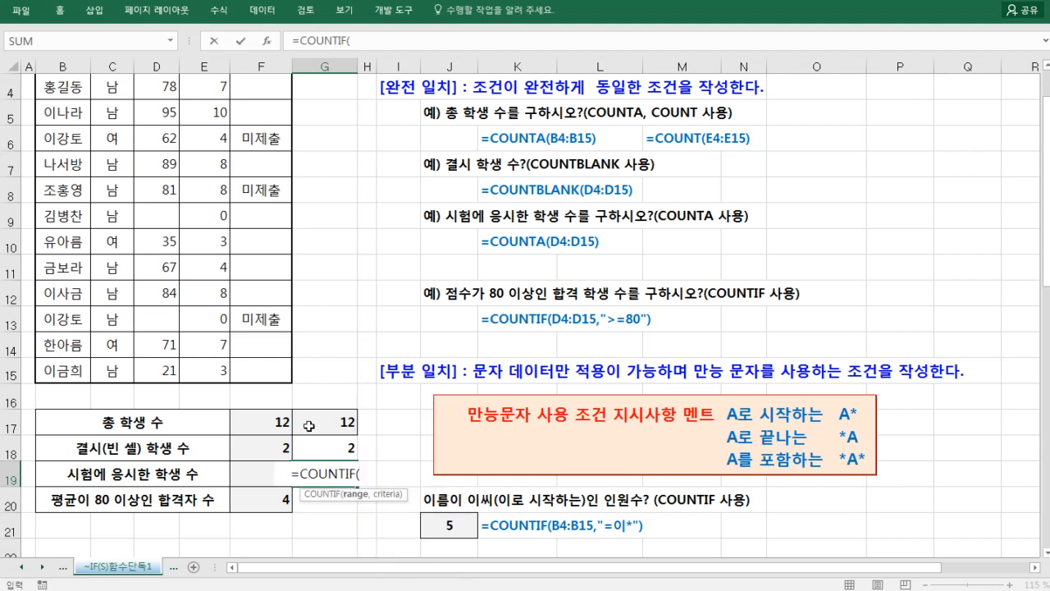
{"action": "scroll", "coordinate": [336, 457], "scroll_direction": "up", "scroll_amount": 2}
{"action": "left_click_drag", "start_coordinate": [158, 147], "coordinate": [157, 432]}
{"action": "scroll", "coordinate": [206, 405], "scroll_direction": "down", "scroll_amount": 2}
{"action": "type", "text": ",\"<>\")"}
{"action": "key", "text": "ctrl+Return"}
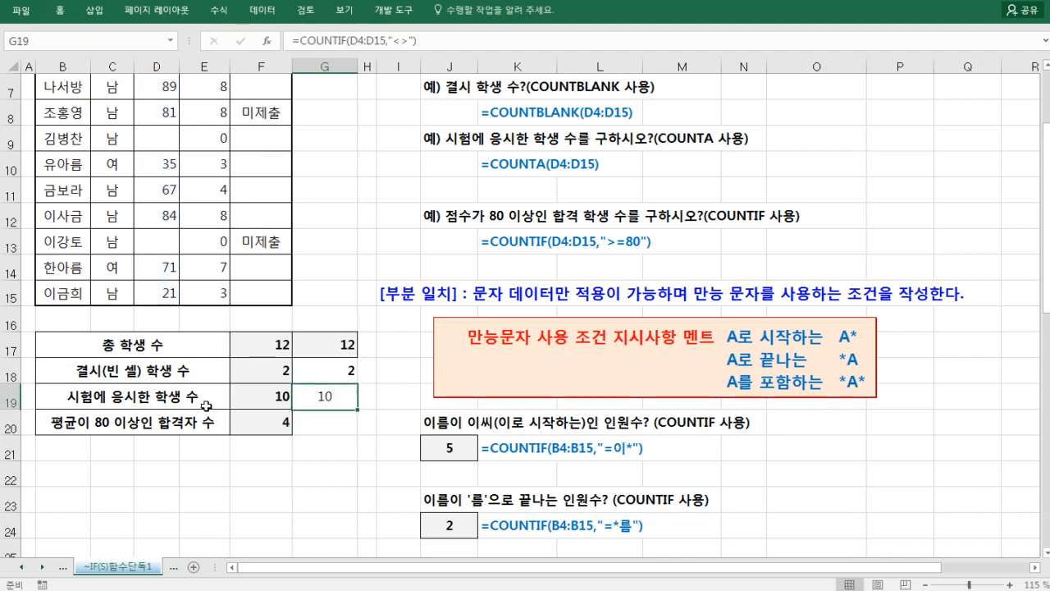
- Make G19 bold and turn off its centre alignment, then compare G18:G19 with the existing counts
{"action": "left_click", "coordinate": [60, 12]}
{"action": "left_click", "coordinate": [115, 56]}
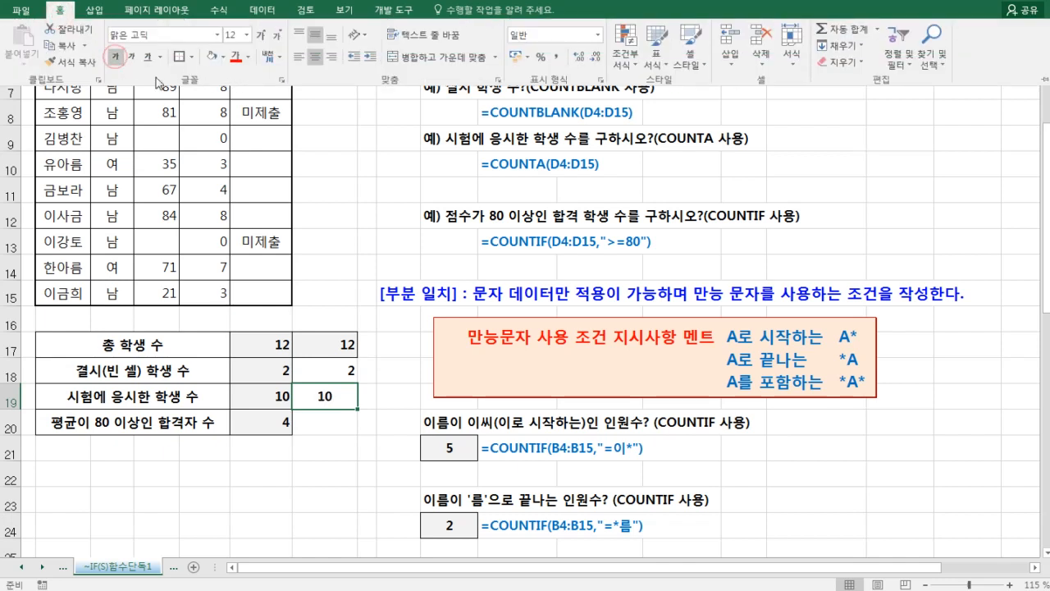
{"action": "left_click", "coordinate": [313, 56]}
{"action": "left_click", "coordinate": [339, 422]}
{"action": "left_click_drag", "start_coordinate": [344, 371], "coordinate": [347, 396]}
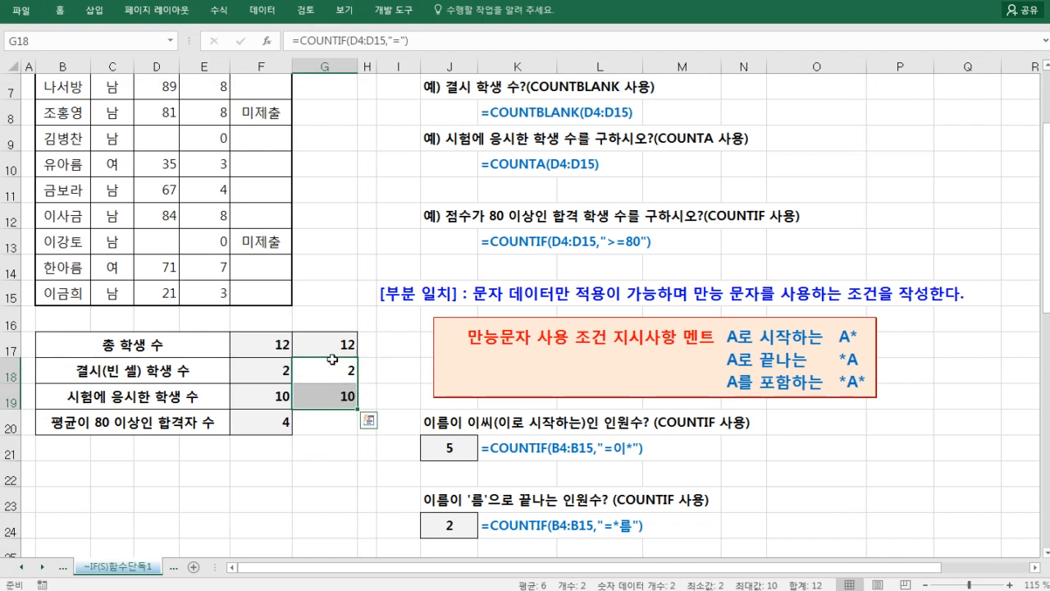
{"action": "left_click", "coordinate": [394, 279]}
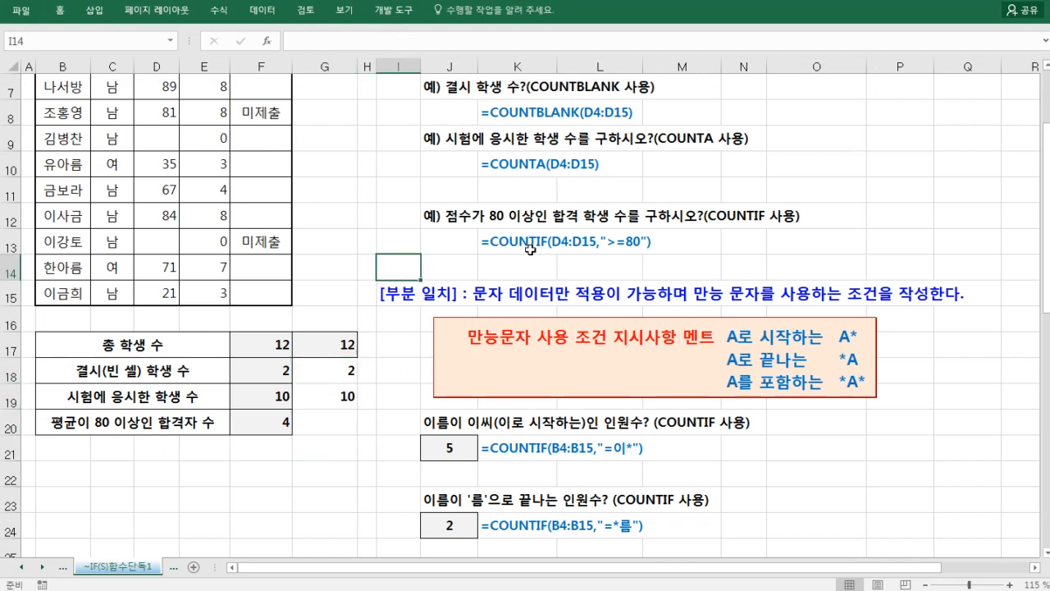
- Examine the range and the ">=80" criterion of the COUNTIF formula in F20 without changing it
{"action": "left_click", "coordinate": [267, 421]}
{"action": "double_click", "coordinate": [267, 421]}
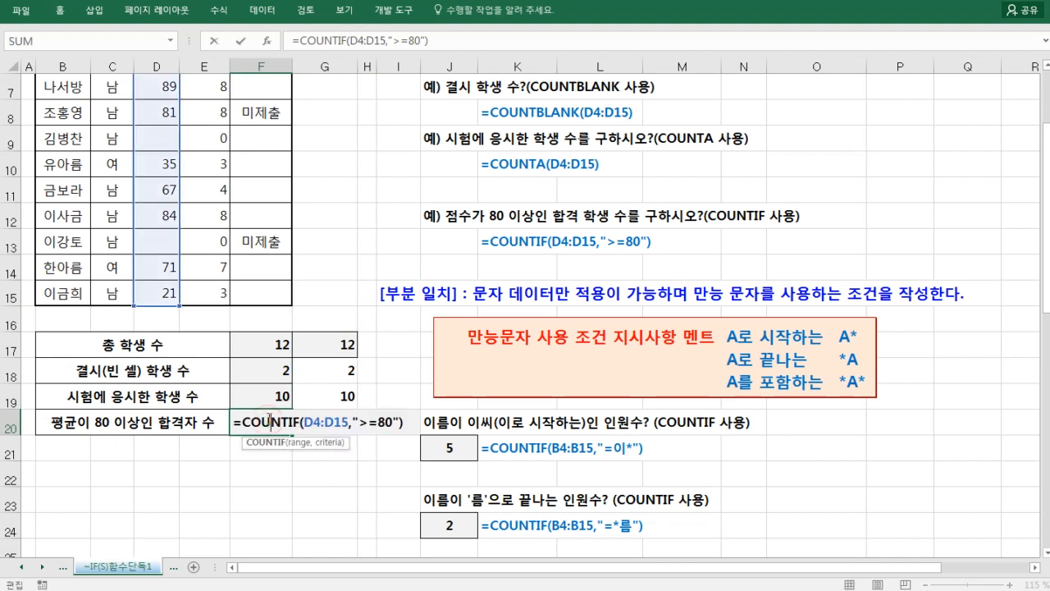
{"action": "left_click_drag", "start_coordinate": [400, 421], "coordinate": [353, 422]}
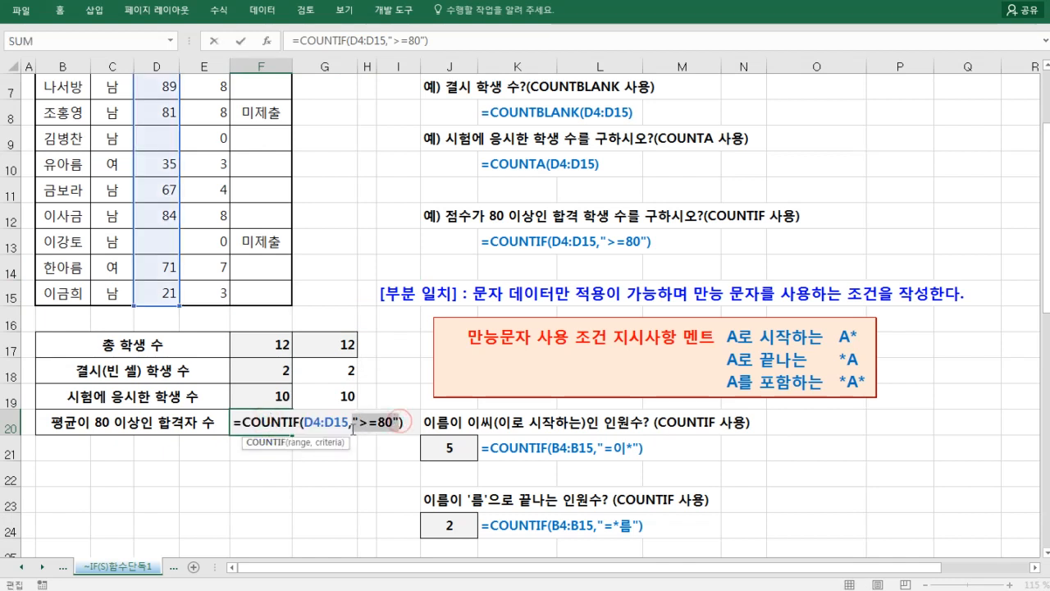
{"action": "key", "text": "Escape"}
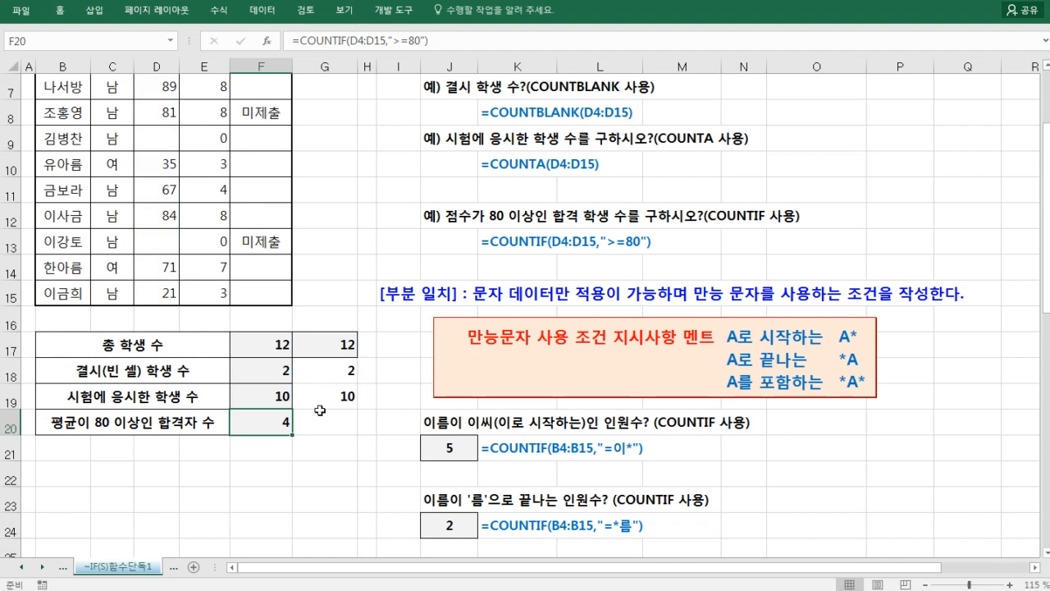
- Select the scores of 80 or more together in D5, D7, D8 and D12 to check the F20 count
{"action": "scroll", "coordinate": [196, 259], "scroll_direction": "up", "scroll_amount": 1}
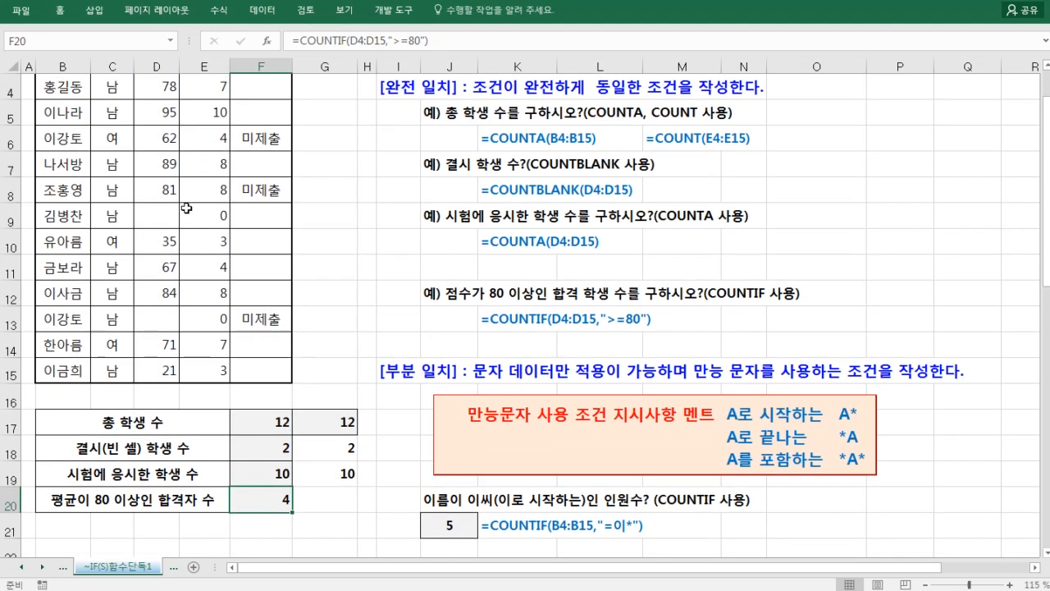
{"action": "left_click", "coordinate": [162, 107]}
{"action": "left_click", "coordinate": [162, 163], "text": "ctrl"}
{"action": "left_click", "coordinate": [160, 197], "text": "ctrl"}
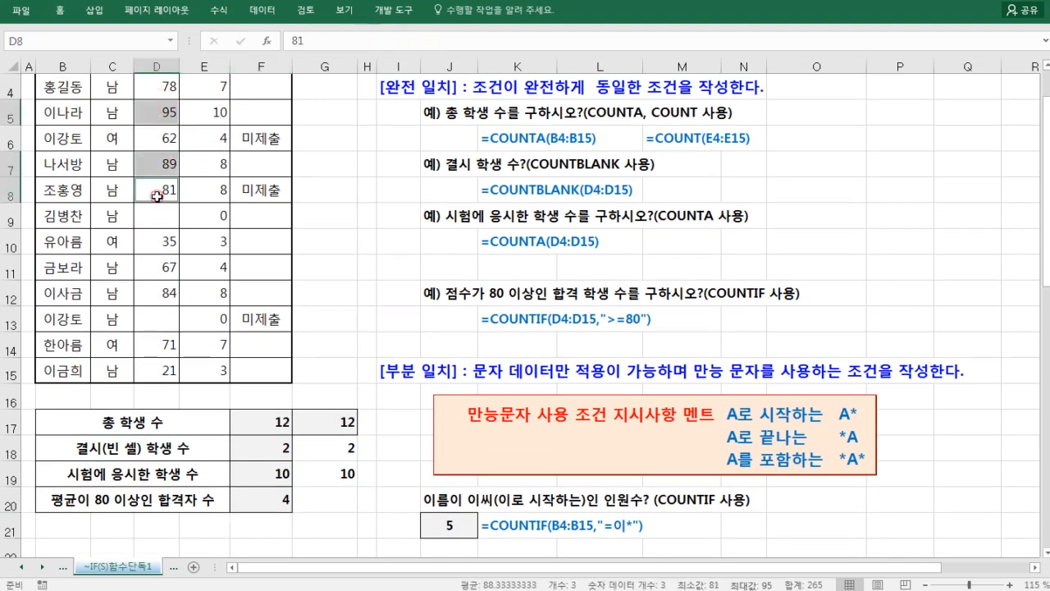
{"action": "left_click", "coordinate": [167, 297], "text": "ctrl"}
{"action": "left_click", "coordinate": [433, 301]}
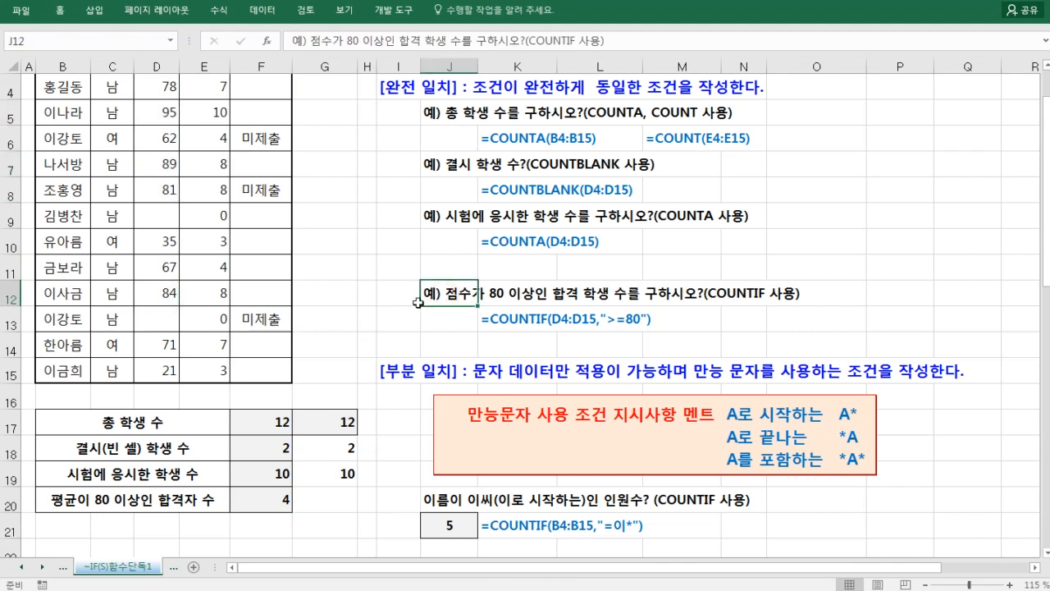
- Review the exact-match examples and the partial-match wildcard rules beside the grade table
{"action": "scroll", "coordinate": [324, 289], "scroll_direction": "up", "scroll_amount": 1}
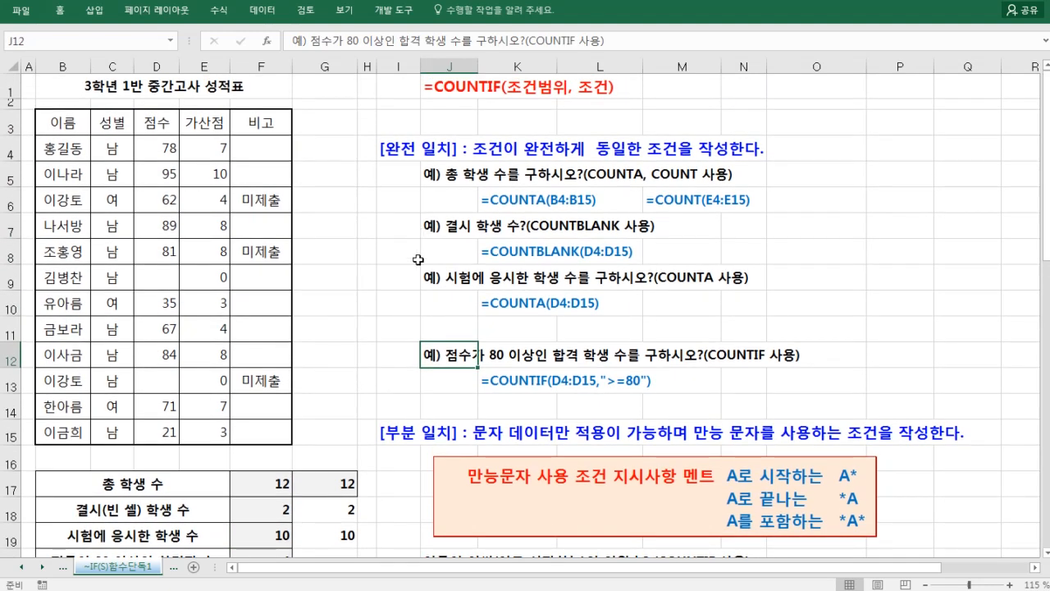
{"action": "left_click", "coordinate": [339, 505]}
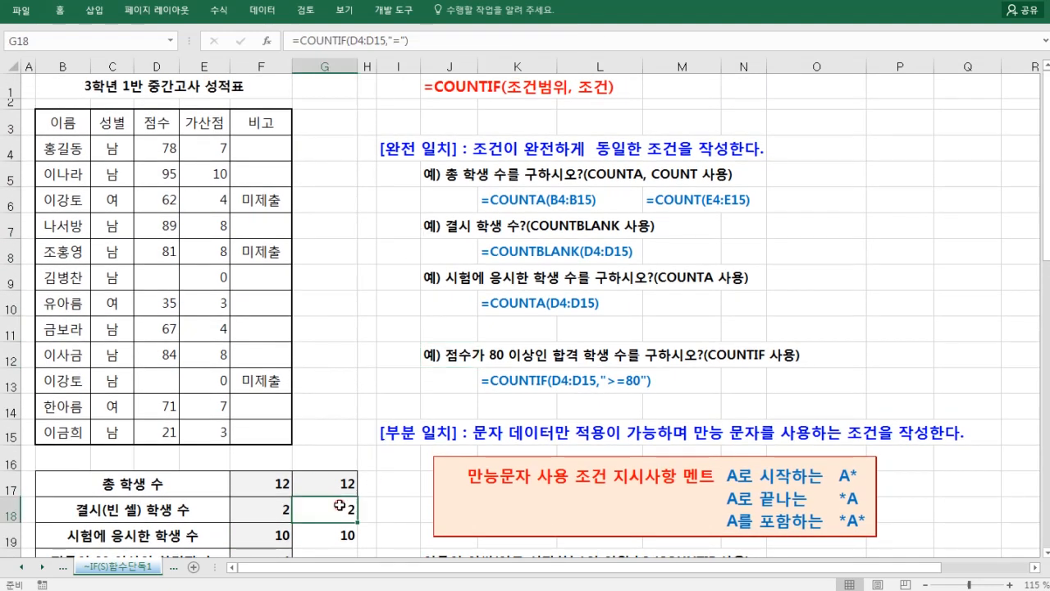
{"action": "left_click", "coordinate": [407, 150]}
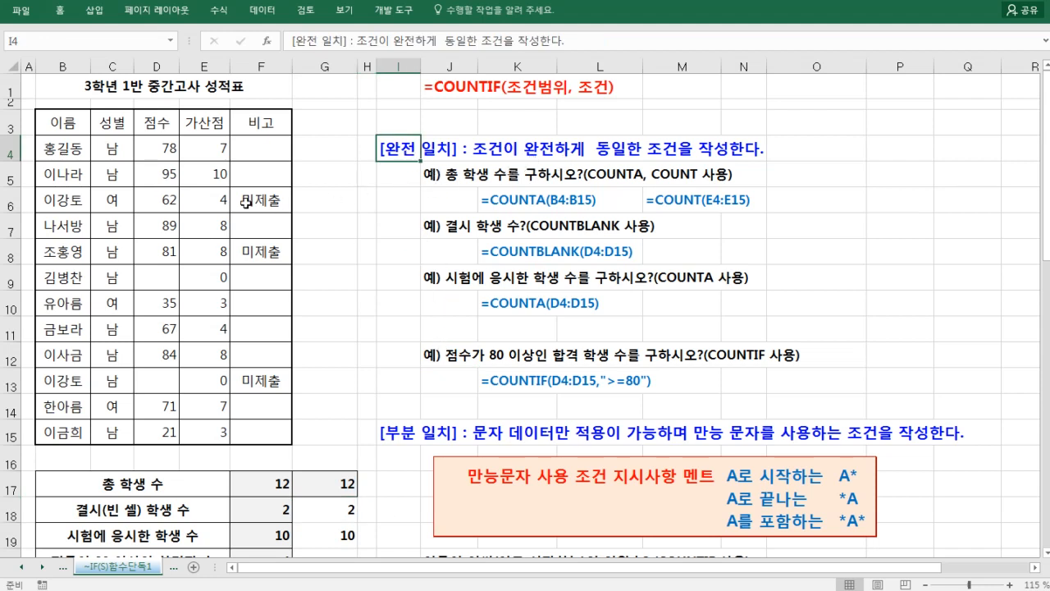
{"action": "scroll", "coordinate": [410, 295], "scroll_direction": "down", "scroll_amount": 3}
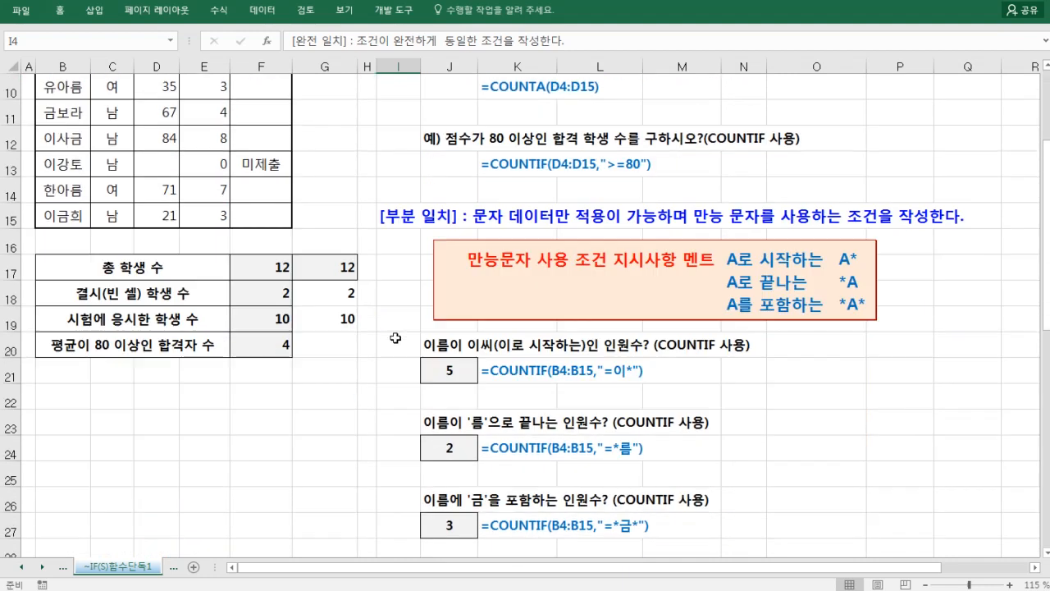
{"action": "scroll", "coordinate": [416, 325], "scroll_direction": "up", "scroll_amount": 2}
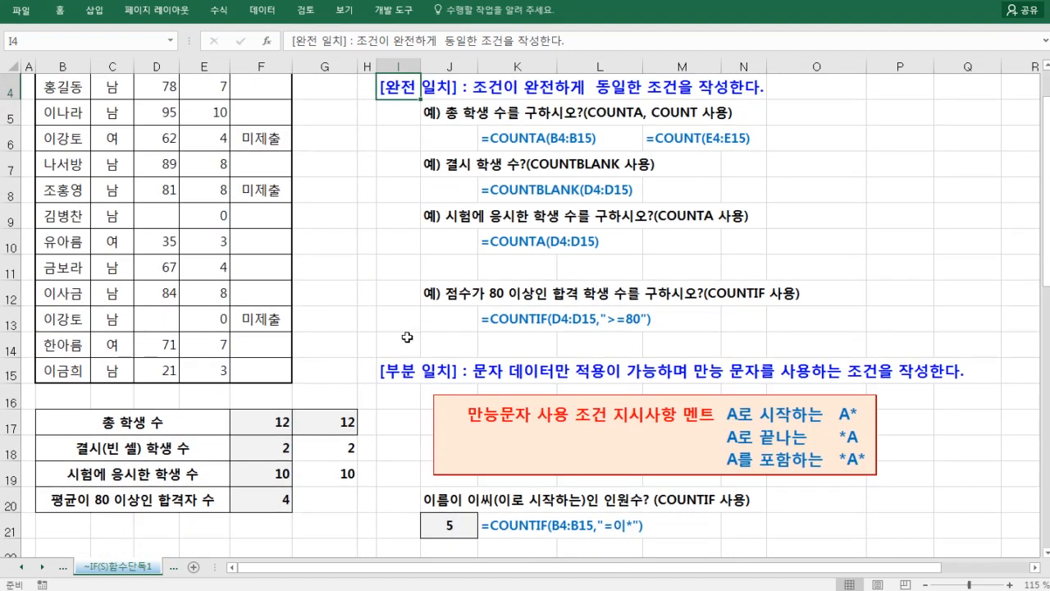
{"action": "scroll", "coordinate": [408, 335], "scroll_direction": "down", "scroll_amount": 3}
{"action": "scroll", "coordinate": [442, 327], "scroll_direction": "down", "scroll_amount": 1}
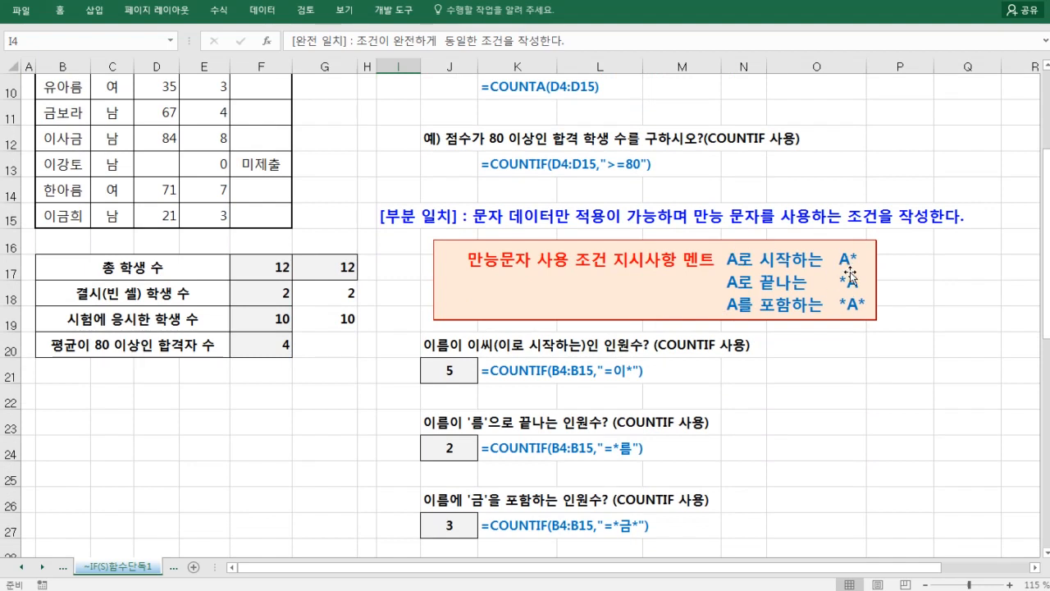
{"action": "scroll", "coordinate": [177, 250], "scroll_direction": "up", "scroll_amount": 3}
{"action": "scroll", "coordinate": [176, 250], "scroll_direction": "up", "scroll_amount": 1}
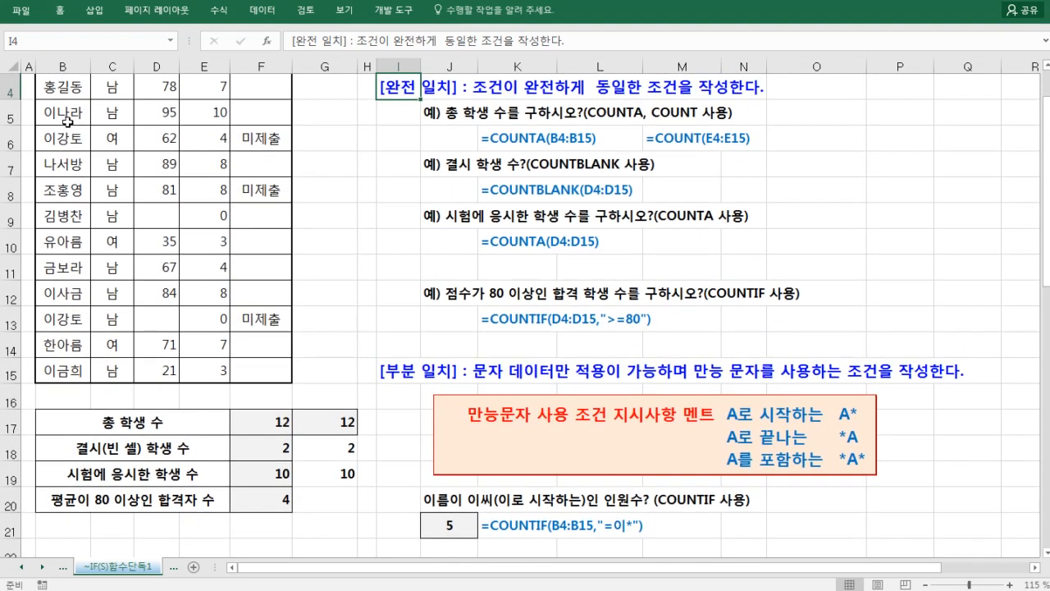
- Mark the names starting with 이 in column B and the A* wildcard pattern with temporary red boxes
{"action": "left_click_drag", "start_coordinate": [36, 99], "coordinate": [55, 156]}
{"action": "mouse_move", "coordinate": [38, 281]}
{"action": "left_mouse_down"}
{"action": "mouse_move", "coordinate": [55, 332]}
{"action": "mouse_move", "coordinate": [54, 381]}
{"action": "left_mouse_up"}
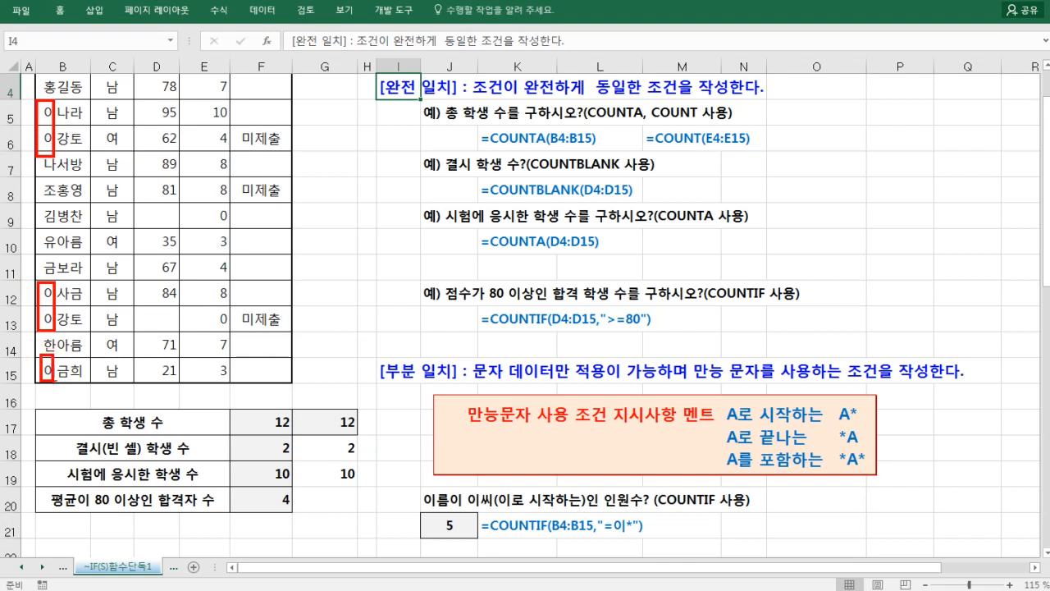
{"action": "mouse_move", "coordinate": [847, 403]}
{"action": "left_mouse_down"}
{"action": "mouse_move", "coordinate": [859, 421]}
{"action": "mouse_move", "coordinate": [851, 447]}
{"action": "left_mouse_up"}
{"action": "key", "text": "Escape"}
- Select the names ending in 름 together in B14 and B10 to check the "=*름" example
{"action": "scroll", "coordinate": [305, 305], "scroll_direction": "down", "scroll_amount": 2}
{"action": "scroll", "coordinate": [186, 230], "scroll_direction": "up", "scroll_amount": 1}
{"action": "scroll", "coordinate": [164, 213], "scroll_direction": "down", "scroll_amount": 1}
{"action": "left_click", "coordinate": [85, 188]}
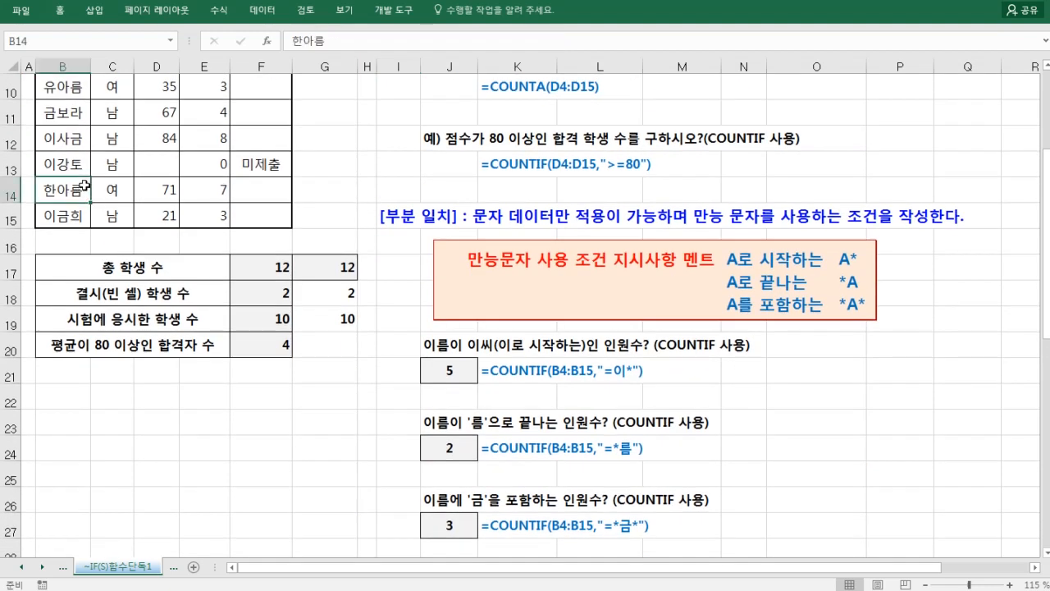
{"action": "scroll", "coordinate": [90, 164], "scroll_direction": "up", "scroll_amount": 1}
{"action": "left_click", "coordinate": [82, 164], "text": "ctrl"}
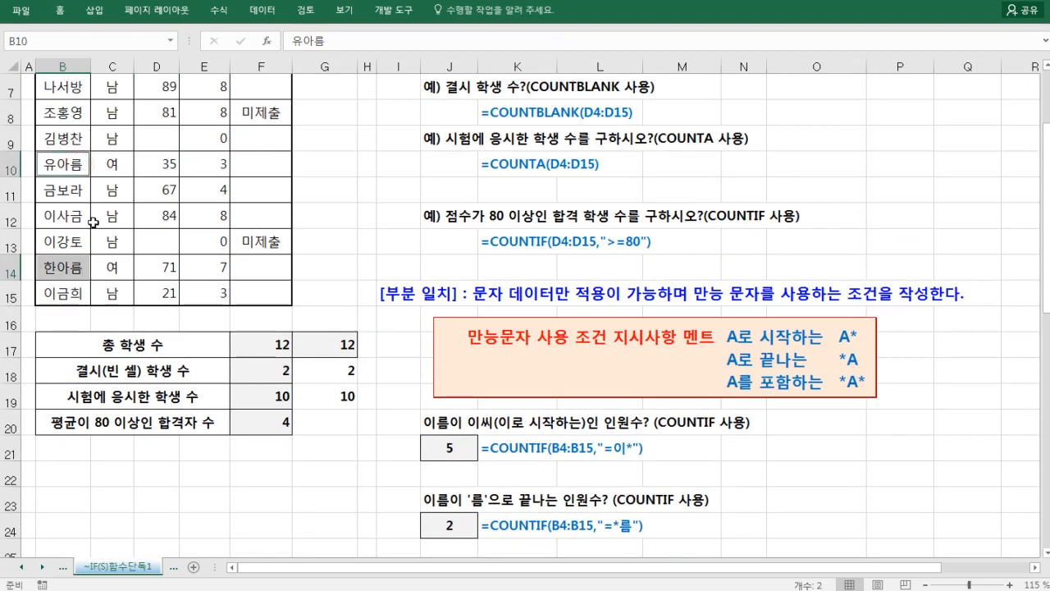
{"action": "scroll", "coordinate": [429, 368], "scroll_direction": "down", "scroll_amount": 1}
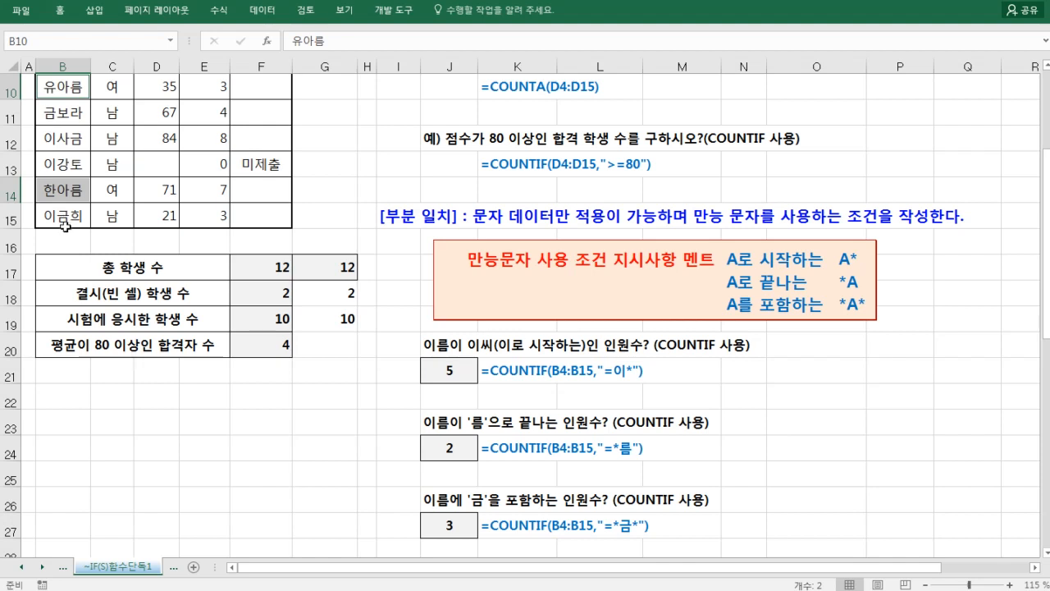
- Write =COUNTIF(B4:B15,"=이*") in J22 to count the names starting with 이
{"action": "left_click", "coordinate": [454, 372]}
{"action": "left_click", "coordinate": [455, 403]}
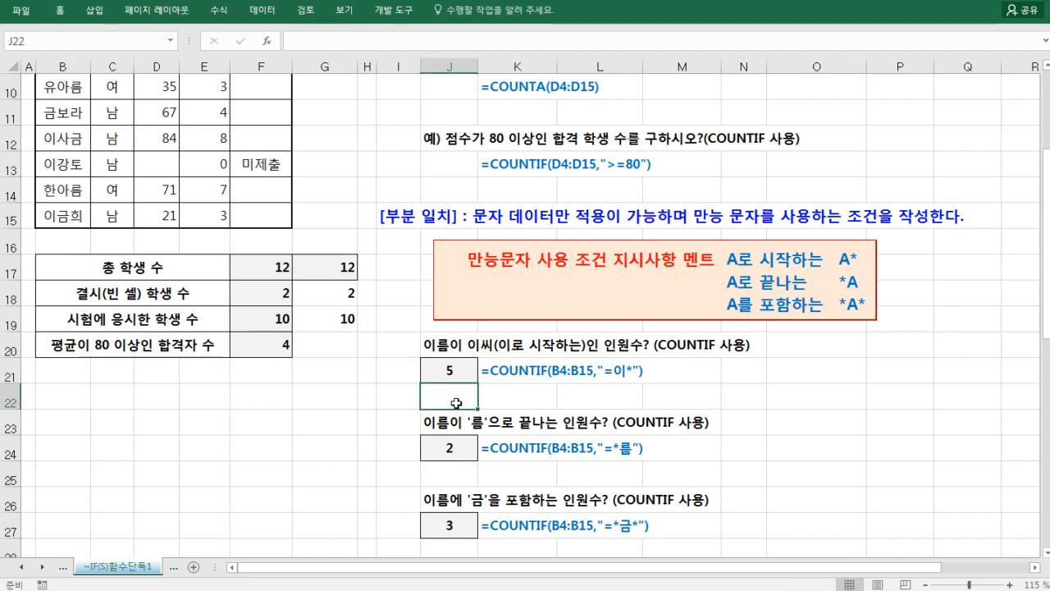
{"action": "type", "text": "=cou"}
{"action": "key", "text": "Down"}
{"action": "key", "text": "Down"}
{"action": "key", "text": "Down"}
{"action": "key", "text": "Tab"}
{"action": "scroll", "coordinate": [396, 350], "scroll_direction": "up", "scroll_amount": 3}
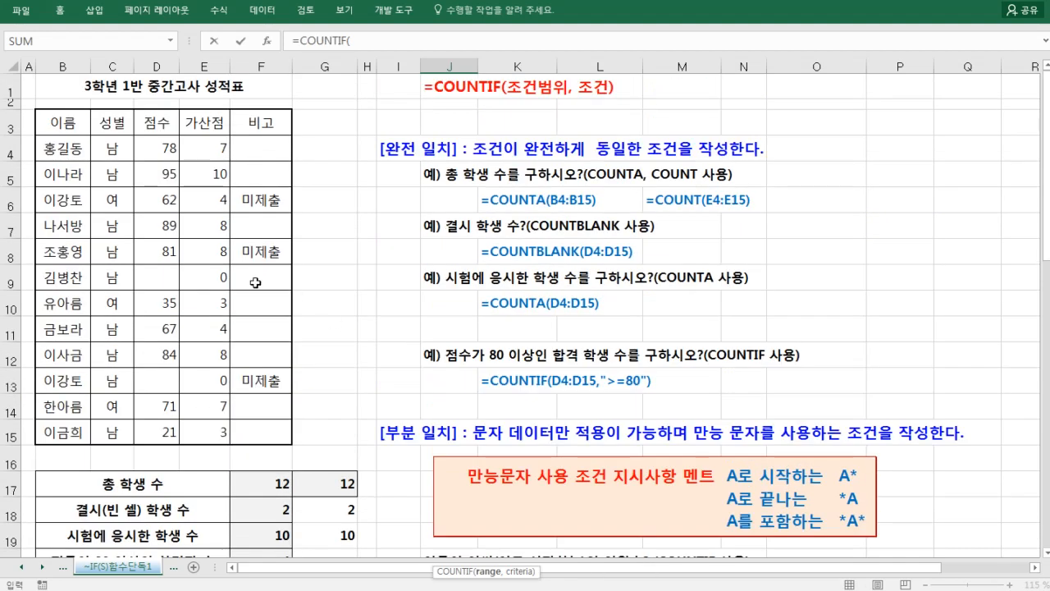
{"action": "left_click_drag", "start_coordinate": [72, 148], "coordinate": [73, 362]}
{"action": "left_click_drag", "start_coordinate": [75, 417], "coordinate": [72, 432]}
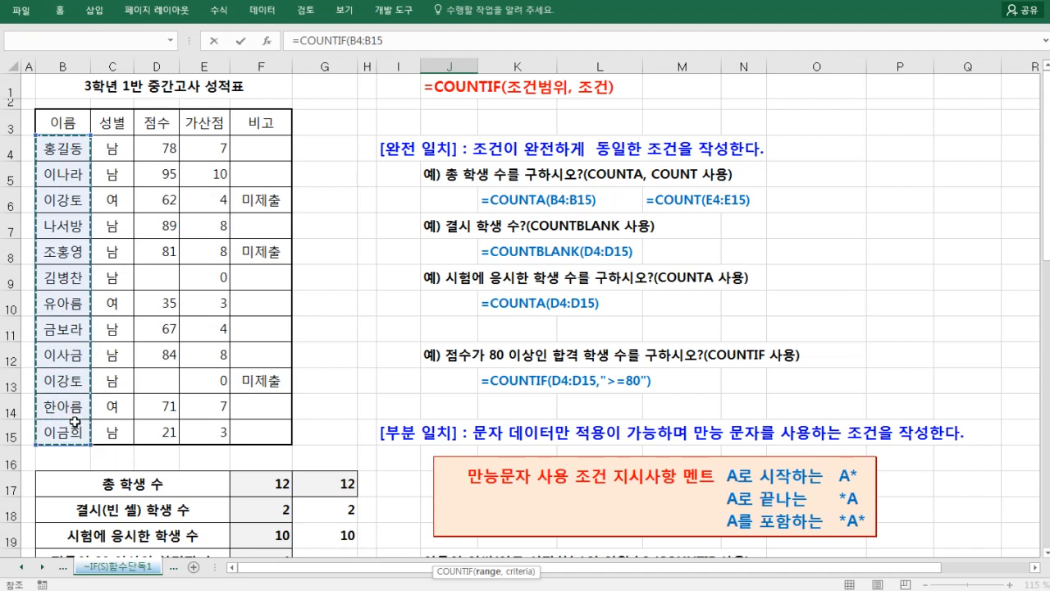
{"action": "scroll", "coordinate": [258, 408], "scroll_direction": "down", "scroll_amount": 2}
{"action": "type", "text": ","}
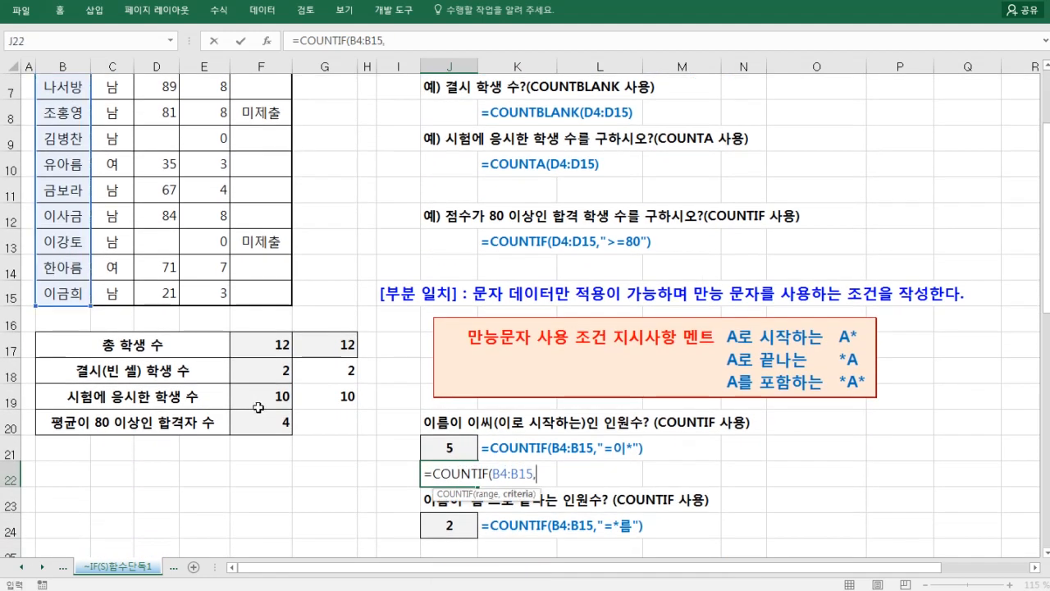
{"action": "type", "text": "\"=d"}
{"action": "type", "text": "이*"}
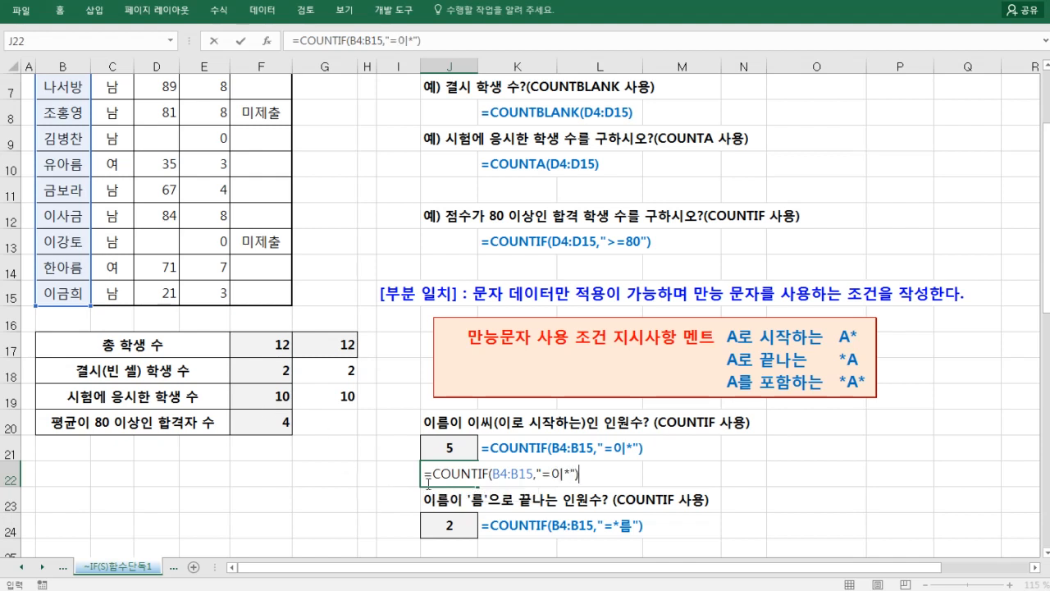
- Remove and restore the equals sign in the J22 criterion, enter the formula and clear the cell
{"action": "left_click", "coordinate": [540, 474]}
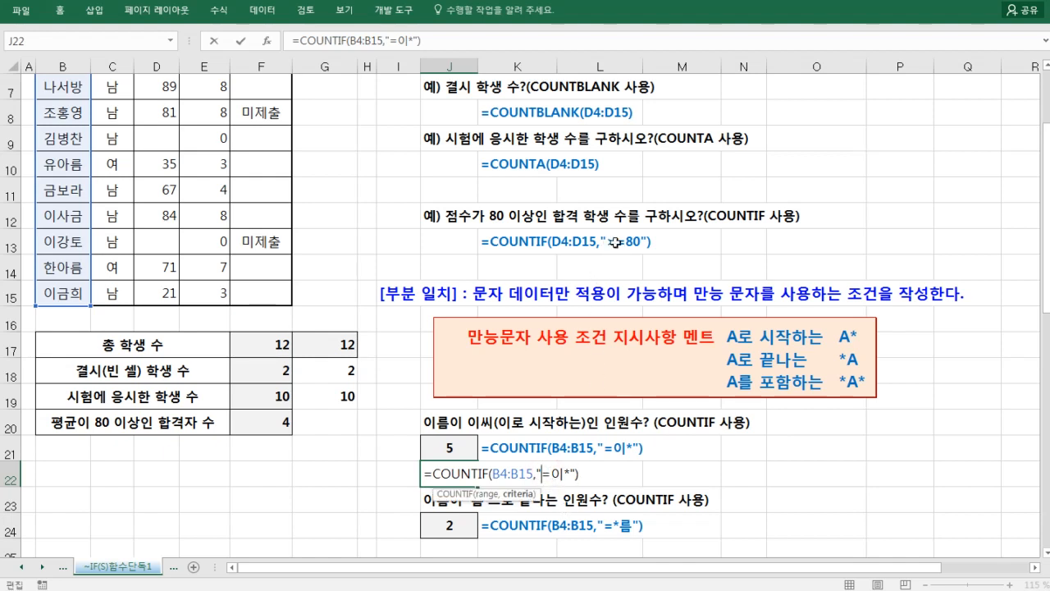
{"action": "key", "text": "Delete"}
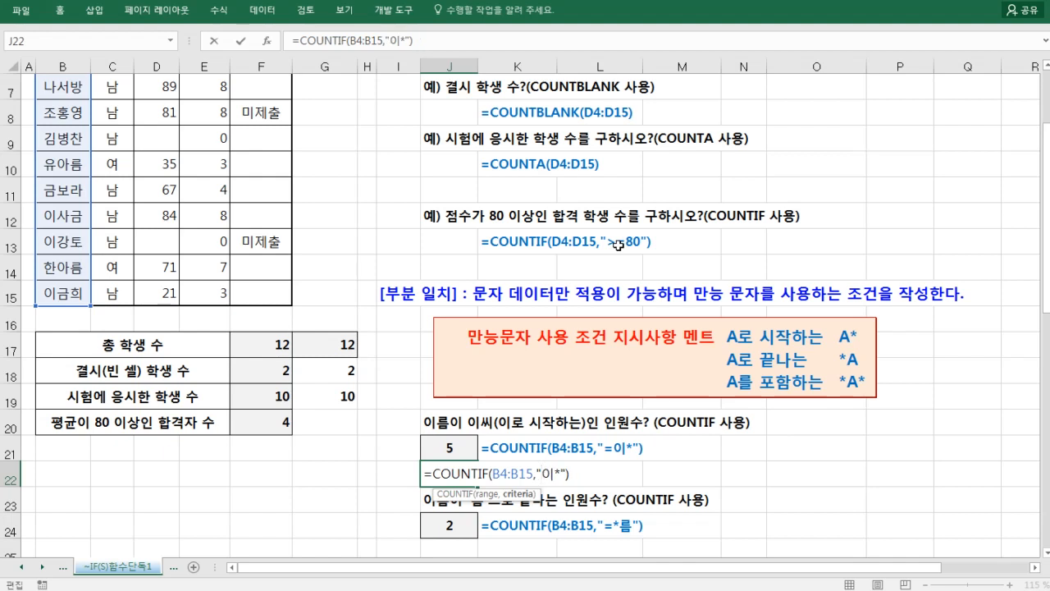
{"action": "type", "text": "="}
{"action": "key", "text": "ctrl+Return"}
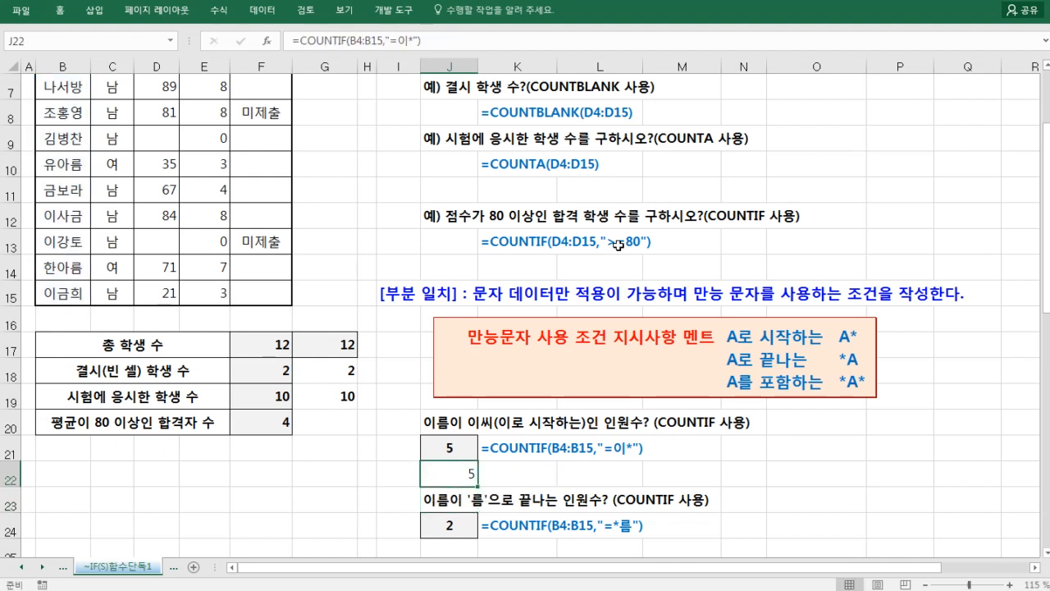
{"action": "key", "text": "Delete"}
- Inspect the "=*름" and "=*금*" wildcard criteria in the J24 and J27 formulas without changing them
{"action": "scroll", "coordinate": [558, 341], "scroll_direction": "down", "scroll_amount": 2}
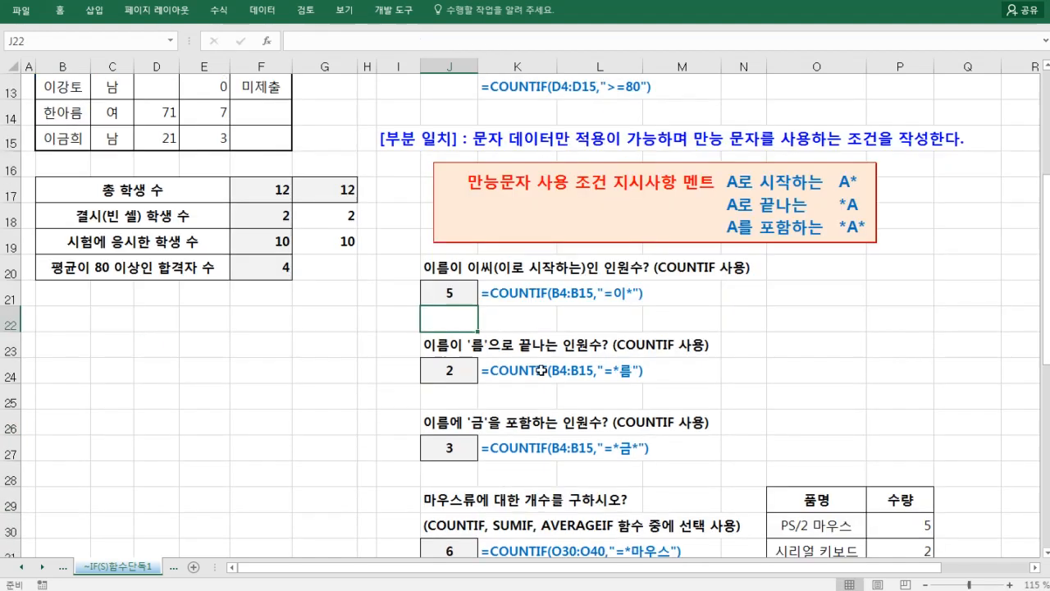
{"action": "double_click", "coordinate": [451, 371]}
{"action": "left_click_drag", "start_coordinate": [492, 371], "coordinate": [527, 370]}
{"action": "key", "text": "Escape"}
{"action": "scroll", "coordinate": [492, 377], "scroll_direction": "down", "scroll_amount": 1}
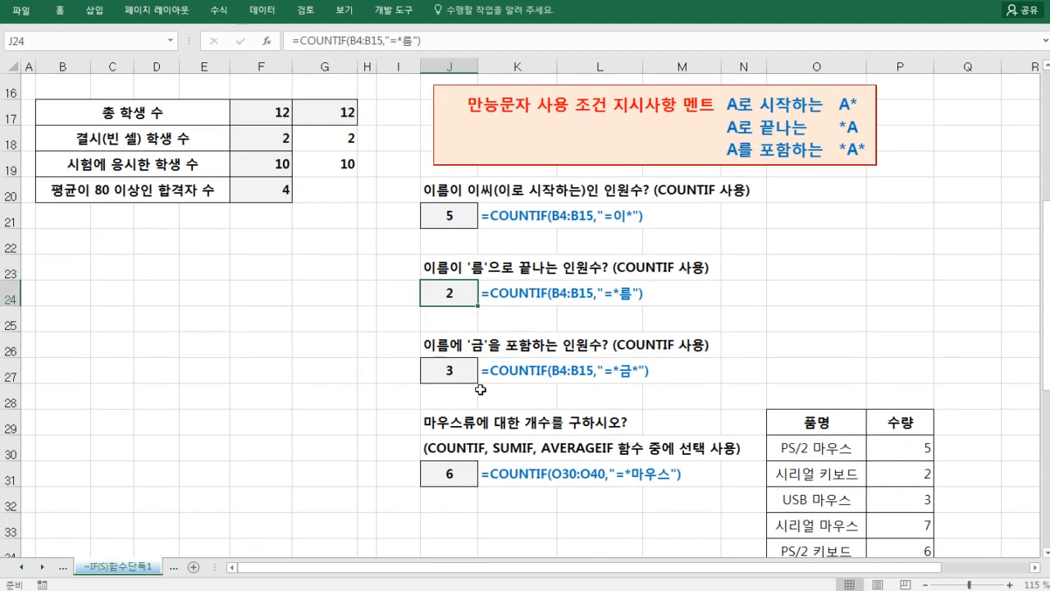
{"action": "double_click", "coordinate": [455, 371]}
{"action": "left_click_drag", "start_coordinate": [496, 371], "coordinate": [520, 372]}
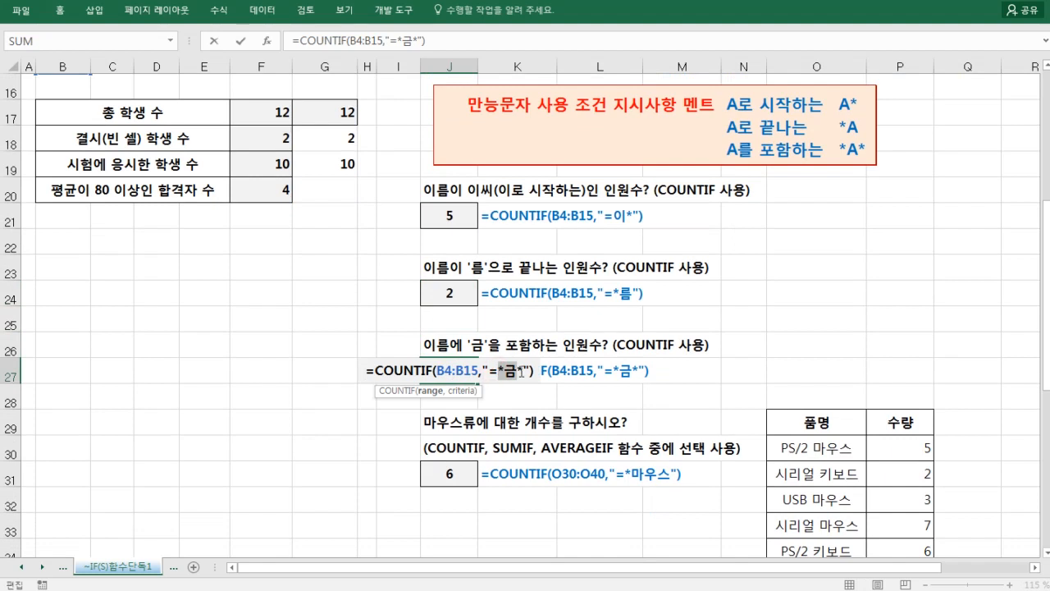
{"action": "key", "text": "Escape"}
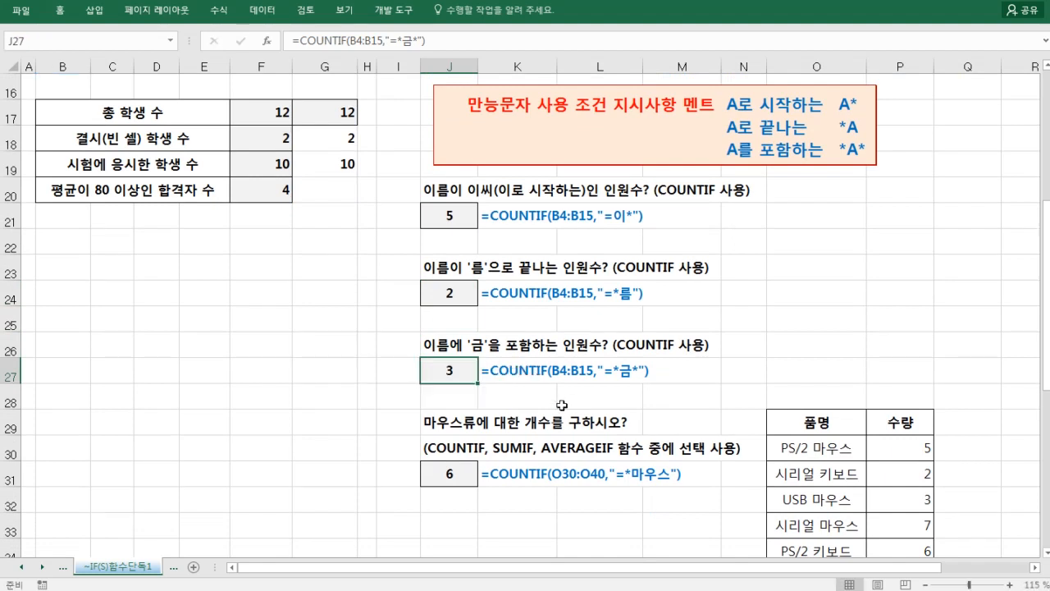
- Mark 마우스류 in the row 29 question and the 마우스 items in O30, O32 and O33 with temporary red boxes and a connecting line
{"action": "scroll", "coordinate": [504, 397], "scroll_direction": "down", "scroll_amount": 1}
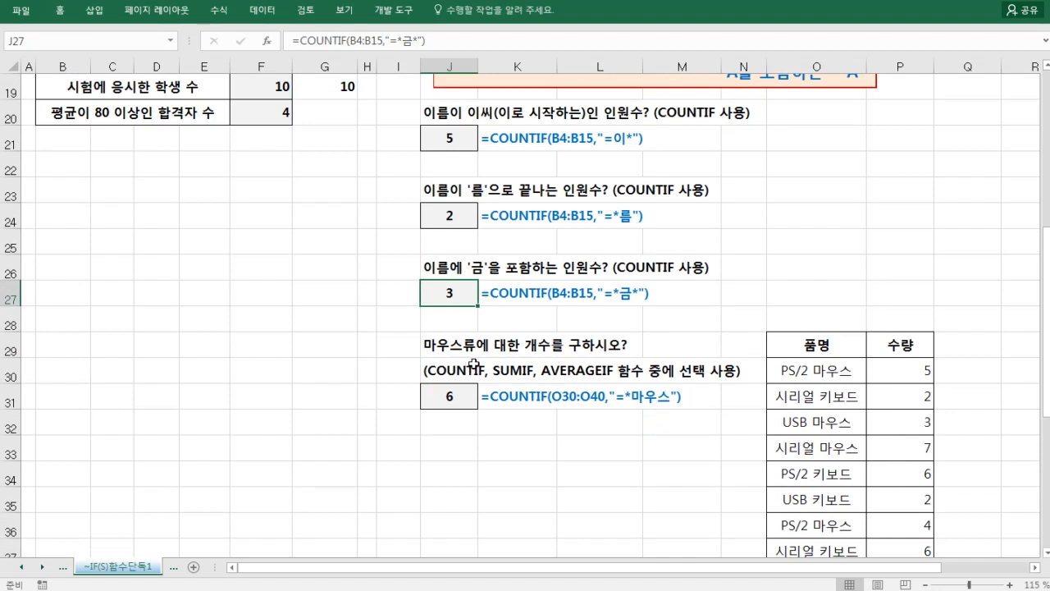
{"action": "left_click_drag", "start_coordinate": [419, 330], "coordinate": [478, 362]}
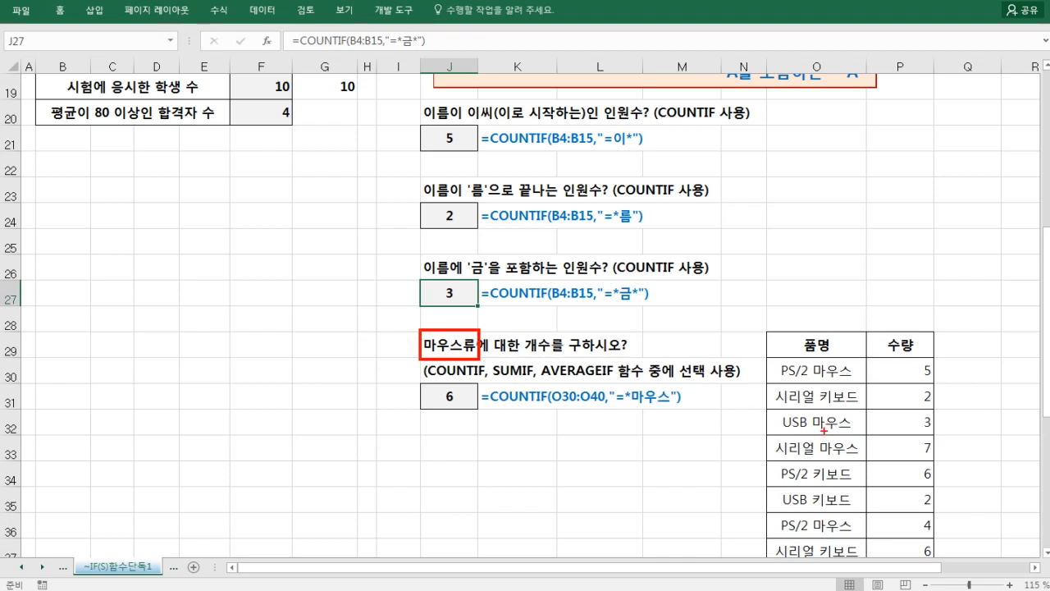
{"action": "left_click_drag", "start_coordinate": [811, 358], "coordinate": [857, 383]}
{"action": "left_click_drag", "start_coordinate": [810, 413], "coordinate": [867, 439]}
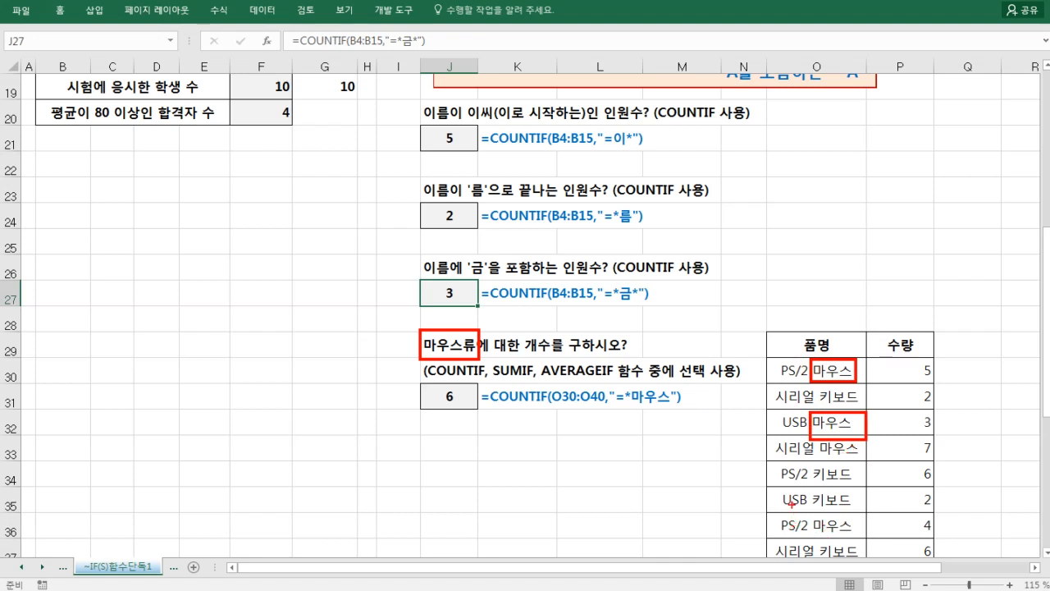
{"action": "left_click_drag", "start_coordinate": [816, 438], "coordinate": [864, 460]}
{"action": "mouse_move", "coordinate": [780, 367]}
{"action": "left_mouse_down"}
{"action": "mouse_move", "coordinate": [771, 415]}
{"action": "mouse_move", "coordinate": [789, 456]}
{"action": "left_mouse_up"}
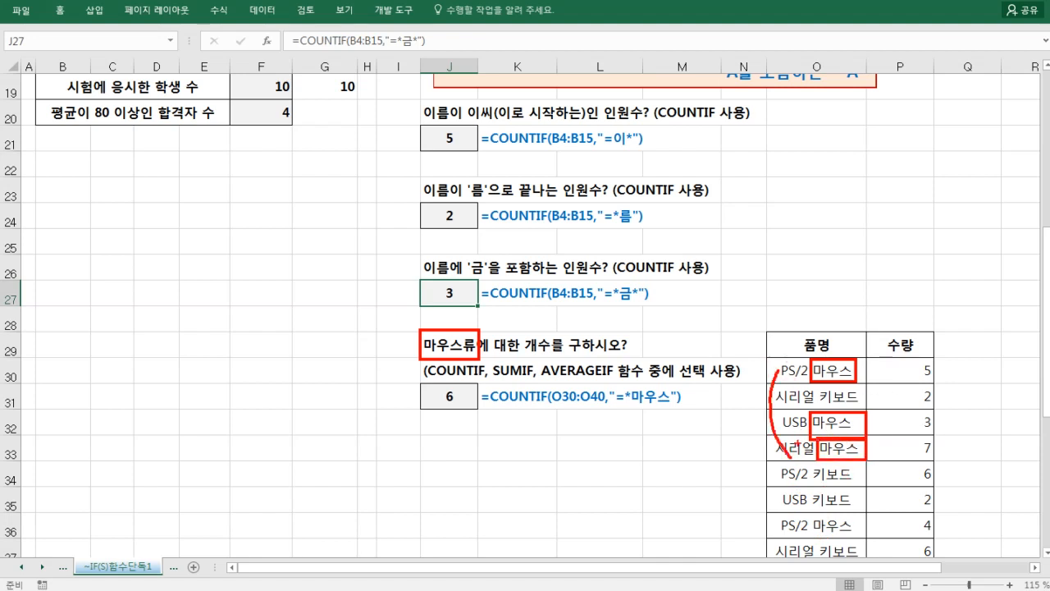
- Tick the 마우스류 question, box its "=*마우스" criterion in red and clear all the temporary marks
{"action": "mouse_move", "coordinate": [469, 312]}
{"action": "left_mouse_down"}
{"action": "mouse_move", "coordinate": [475, 321]}
{"action": "mouse_move", "coordinate": [484, 307]}
{"action": "left_mouse_up"}
{"action": "left_click_drag", "start_coordinate": [610, 386], "coordinate": [686, 412]}
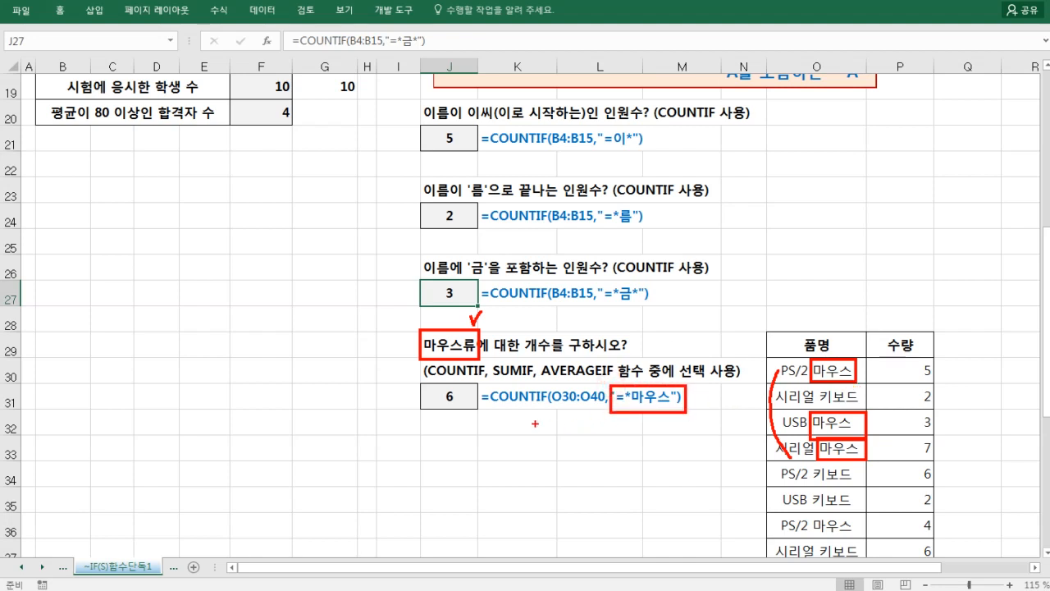
{"action": "left_click_drag", "start_coordinate": [480, 418], "coordinate": [500, 407]}
{"action": "key", "text": "Escape"}
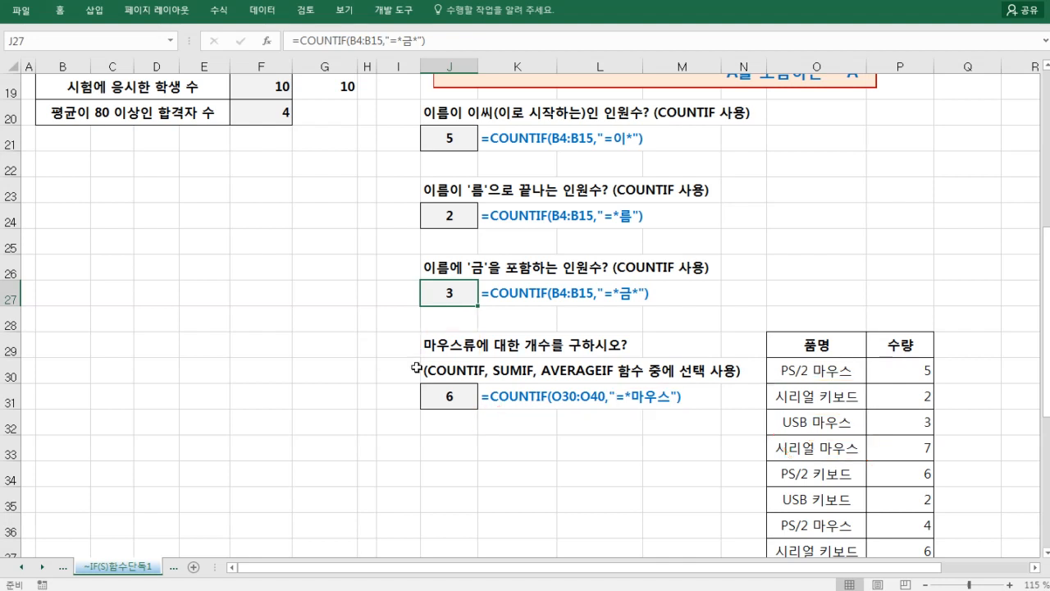
- Check the O30:O40 range used by the COUNTIF formula in J31 and leave it unchanged
{"action": "double_click", "coordinate": [449, 402]}
{"action": "scroll", "coordinate": [461, 392], "scroll_direction": "down", "scroll_amount": 2}
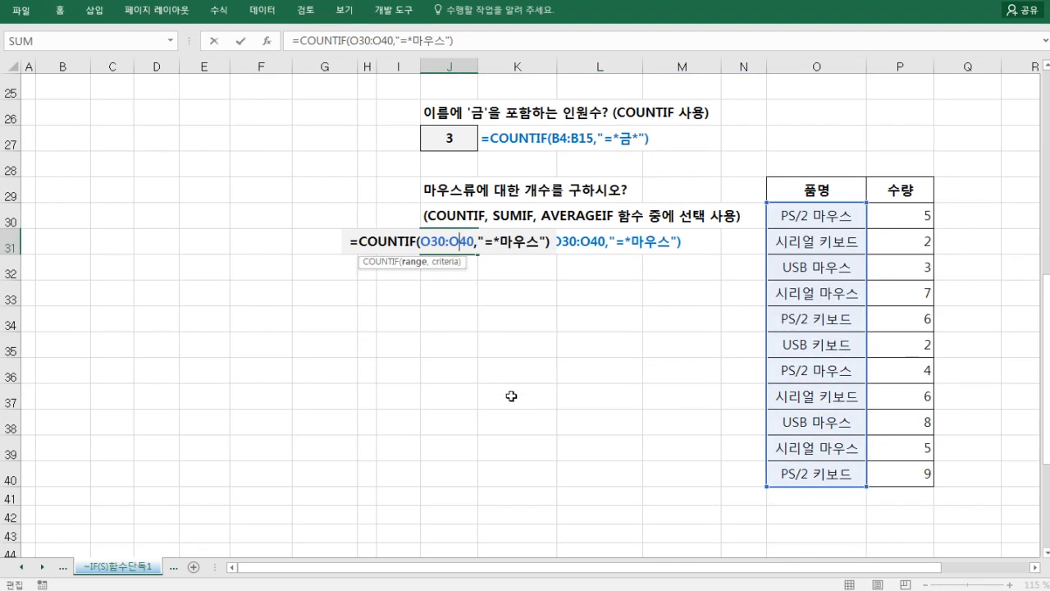
{"action": "key", "text": "Escape"}
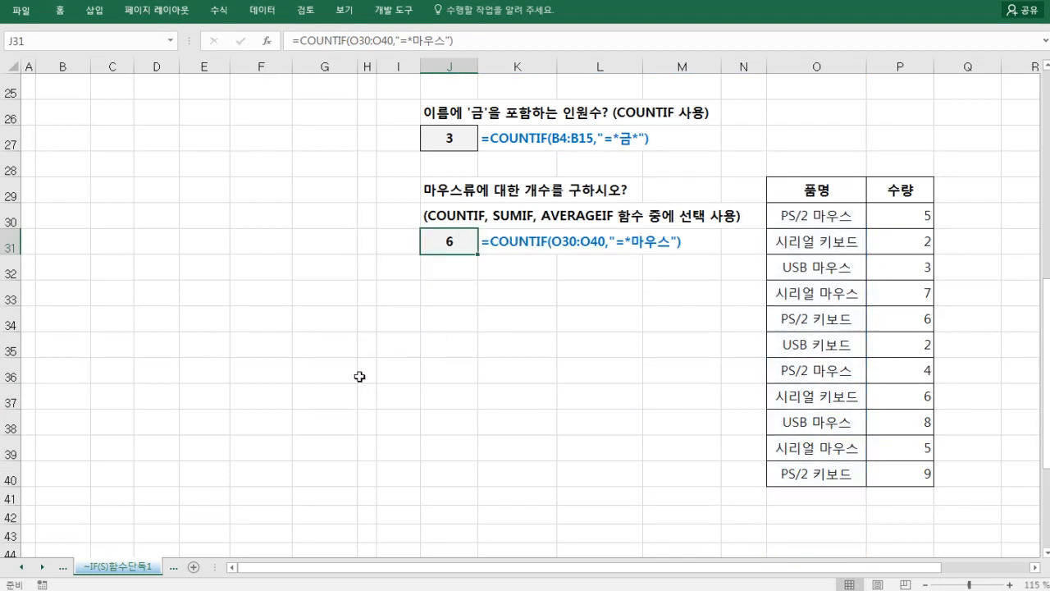
- Switch to the ~IF(S)함수단독2 worksheet and go to the grade table at its start
{"action": "left_click", "coordinate": [43, 567]}
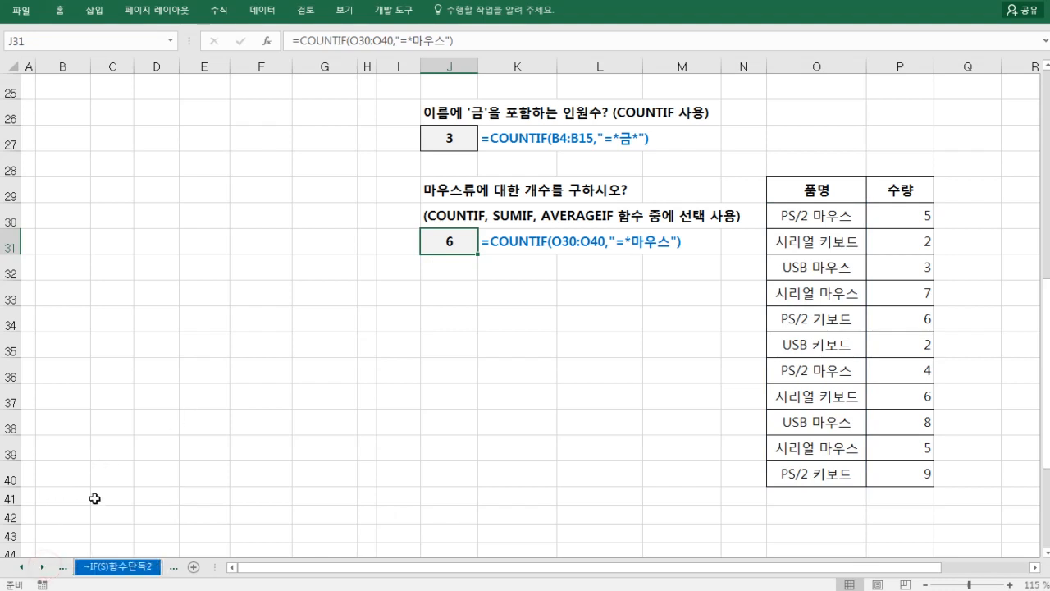
{"action": "left_click", "coordinate": [117, 567]}
{"action": "scroll", "coordinate": [167, 361], "scroll_direction": "up", "scroll_amount": 7}
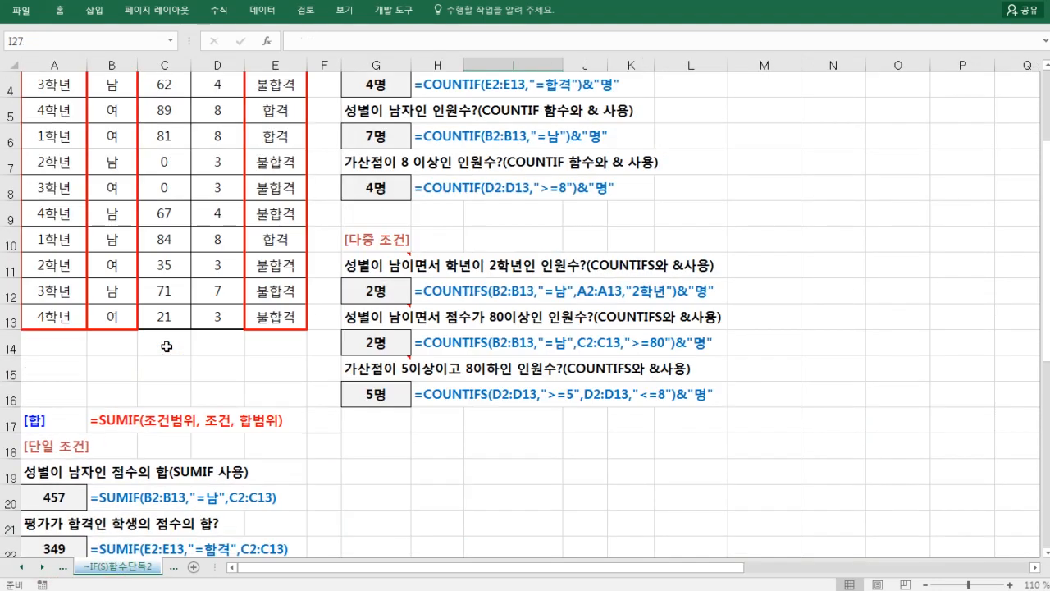
{"action": "scroll", "coordinate": [166, 346], "scroll_direction": "up", "scroll_amount": 1}
- Review the COUNTIF, SUMIF and AVERAGEIF syntax lines and their single- and multiple-condition examples
{"action": "left_click", "coordinate": [428, 82]}
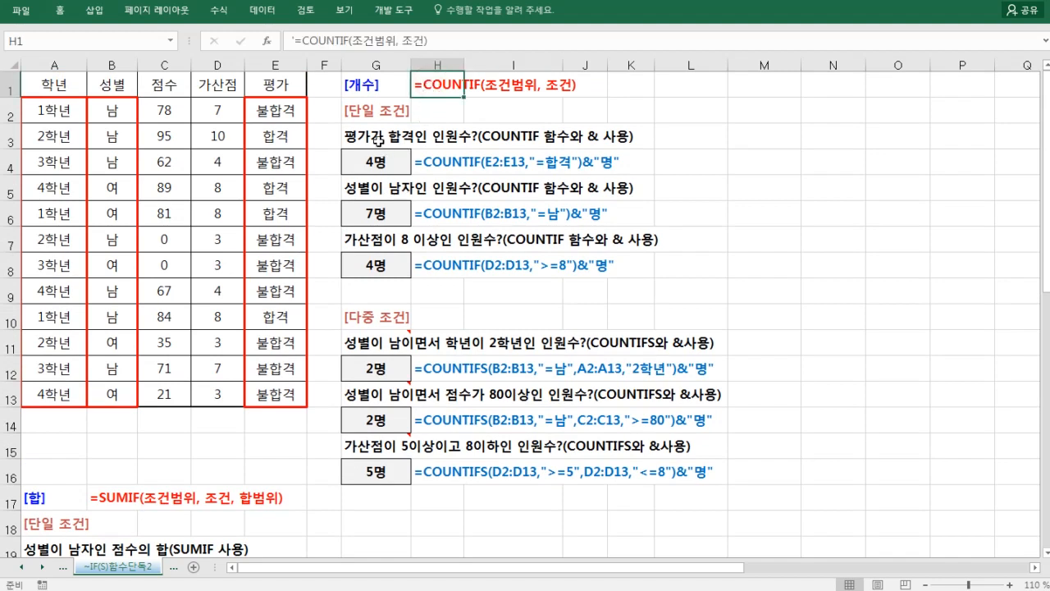
{"action": "scroll", "coordinate": [194, 375], "scroll_direction": "down", "scroll_amount": 2}
{"action": "left_click", "coordinate": [107, 336]}
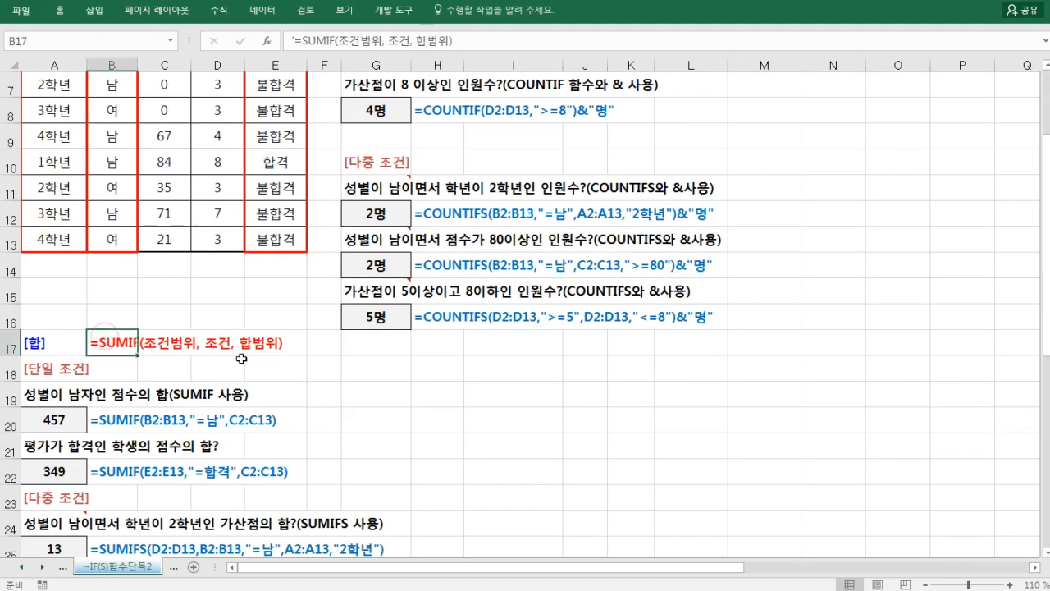
{"action": "scroll", "coordinate": [264, 369], "scroll_direction": "down", "scroll_amount": 3}
{"action": "scroll", "coordinate": [205, 414], "scroll_direction": "down", "scroll_amount": 2}
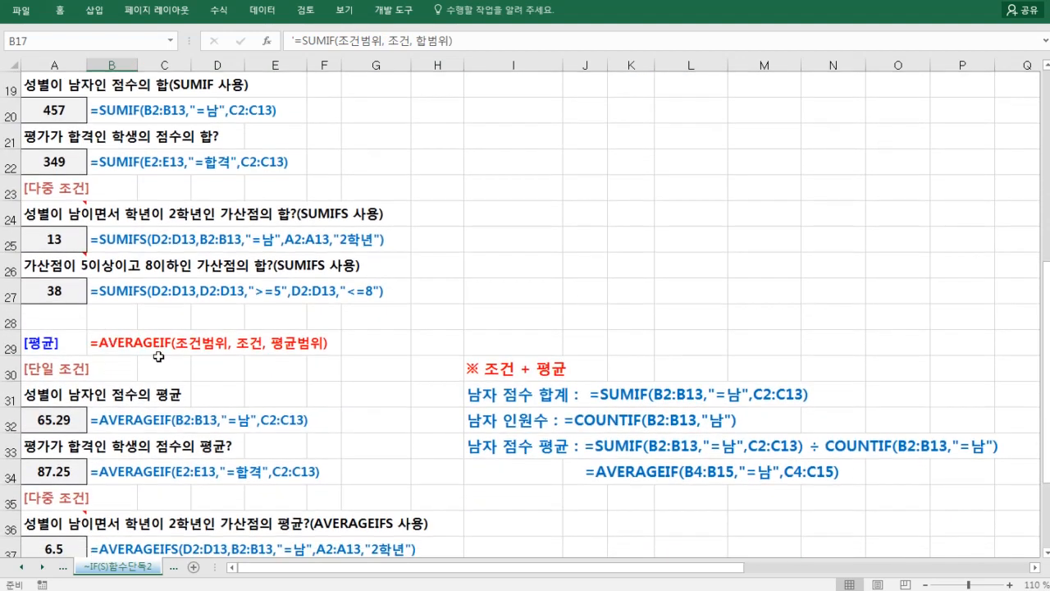
{"action": "scroll", "coordinate": [157, 378], "scroll_direction": "down", "scroll_amount": 1}
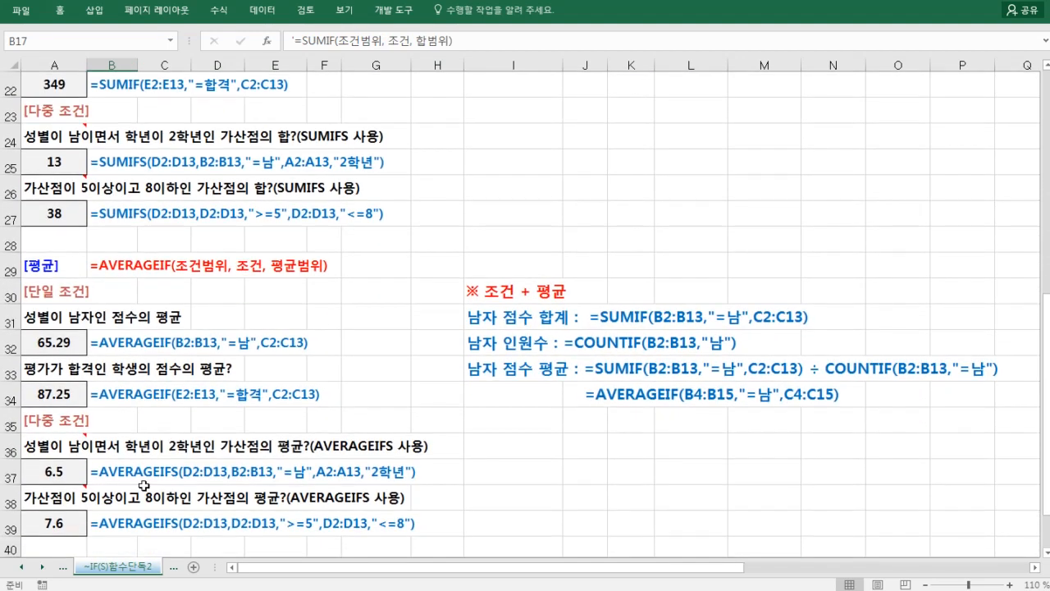
{"action": "scroll", "coordinate": [153, 399], "scroll_direction": "up", "scroll_amount": 5}
{"action": "scroll", "coordinate": [178, 431], "scroll_direction": "up", "scroll_amount": 2}
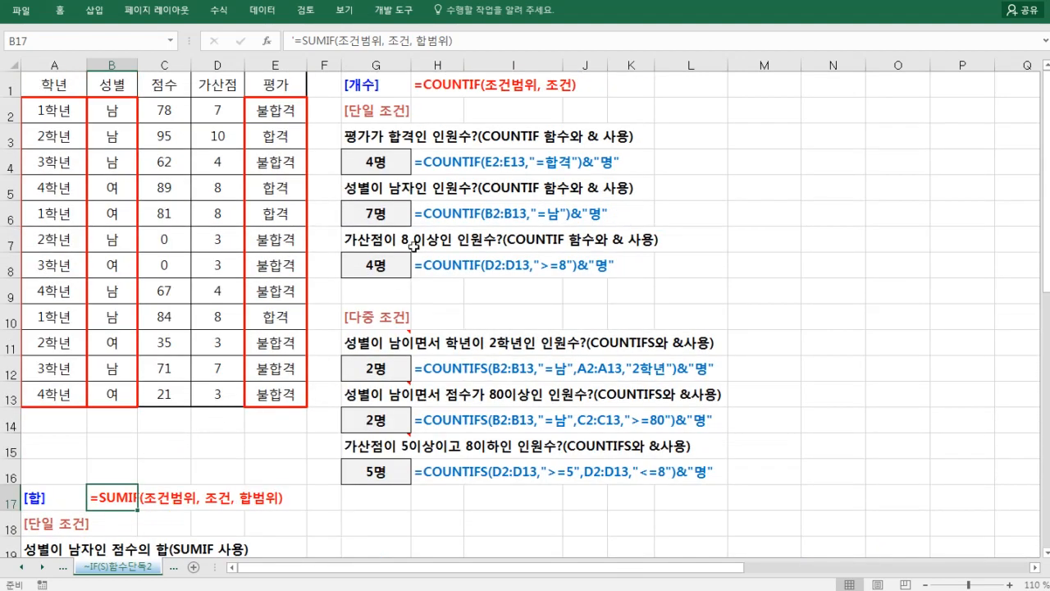
- Start a COUNTIF formula in L4 with the 평가 column cells E2:E13 as its range
{"action": "left_click", "coordinate": [381, 135]}
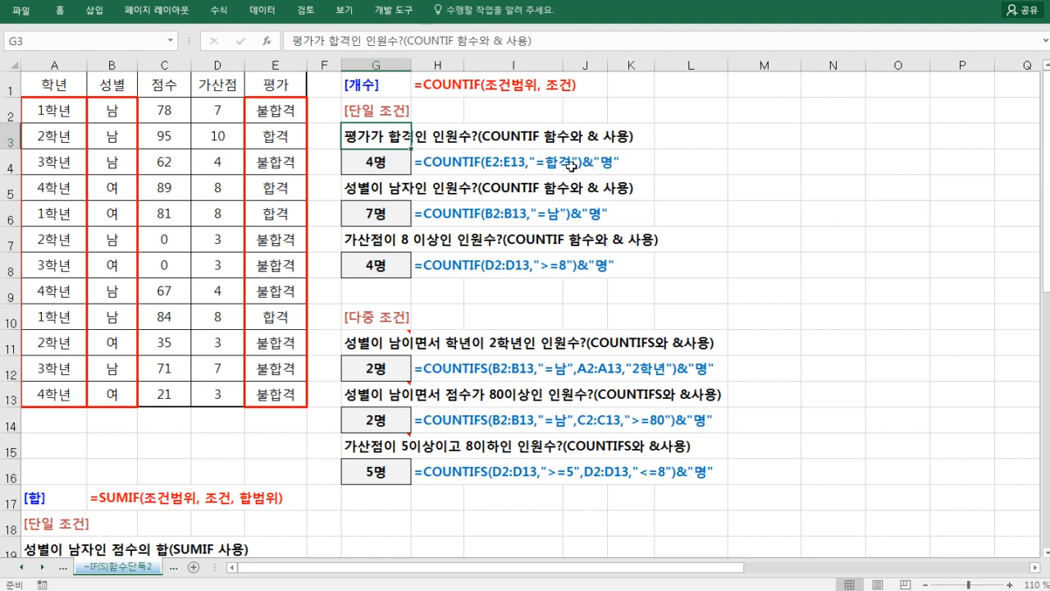
{"action": "left_click", "coordinate": [655, 162]}
{"action": "type", "text": "="}
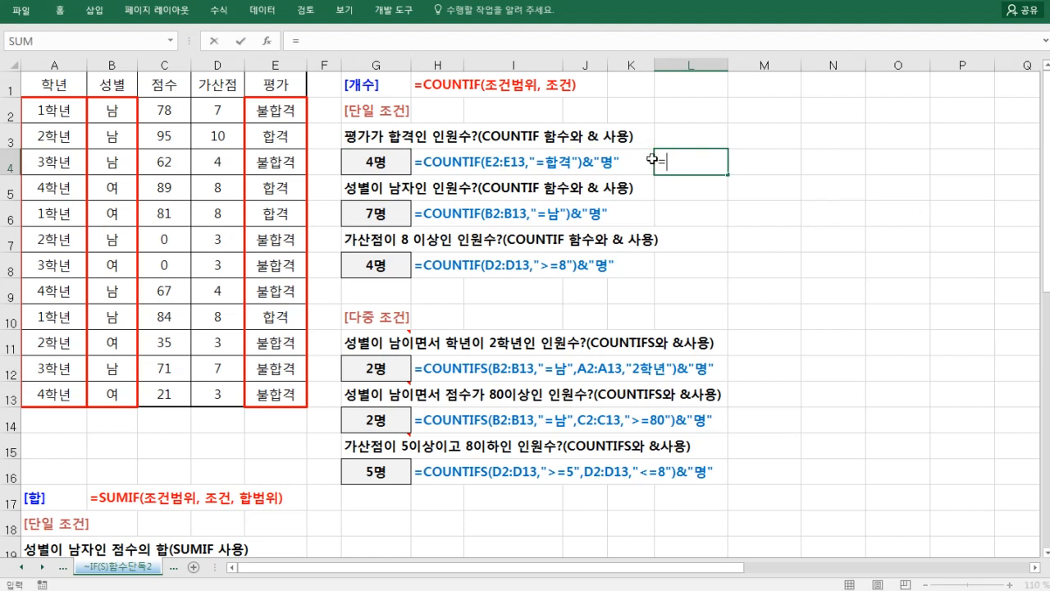
{"action": "type", "text": "채ㅕ"}
{"action": "key", "text": "BackSpace"}
{"action": "key", "text": "BackSpace"}
{"action": "type", "text": "=cou"}
{"action": "key", "text": "Down"}
{"action": "key", "text": "Down"}
{"action": "key", "text": "Down"}
{"action": "key", "text": "Tab"}
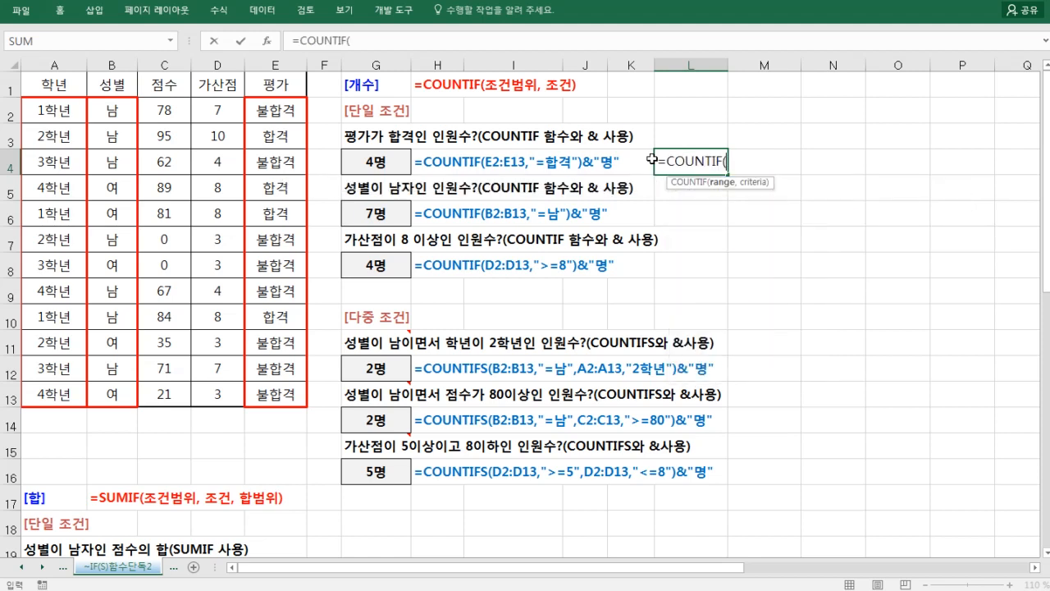
{"action": "left_click_drag", "start_coordinate": [271, 115], "coordinate": [273, 388]}
{"action": "type", "text": ","}
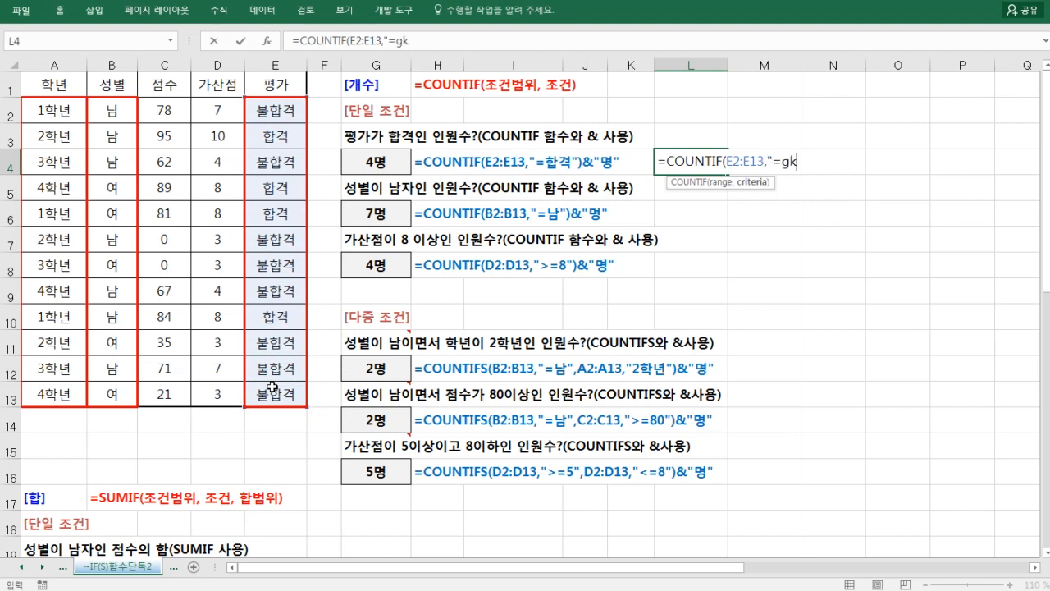
- Complete the L4 formula with criterion "=합격" and the suffix &"명", accepting the proposed correction
{"action": "type", "text": "\"=합격\")&"}
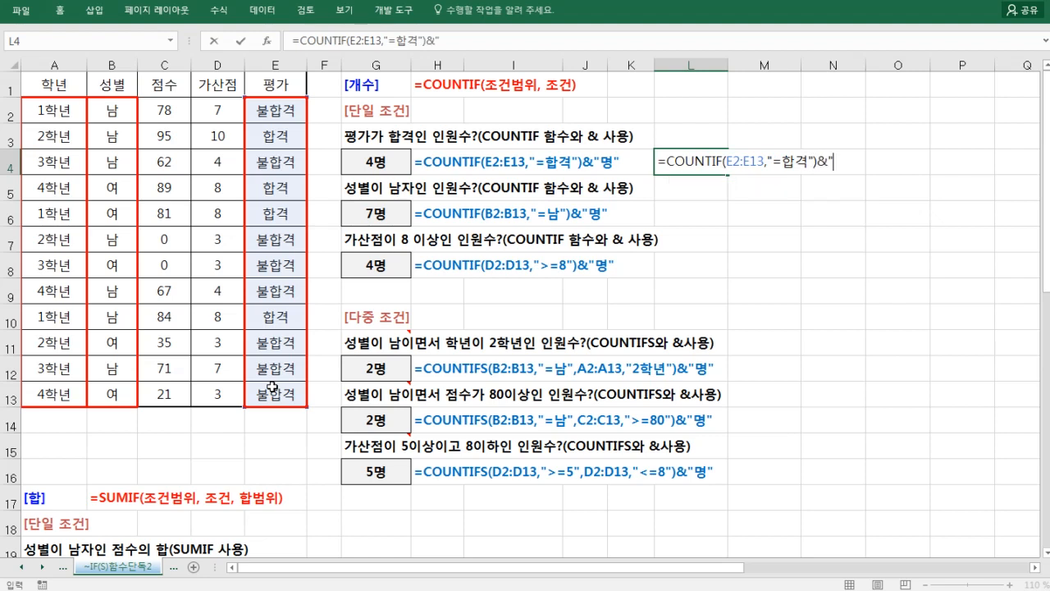
{"action": "type", "text": "\"a"}
{"action": "key", "text": "BackSpace"}
{"action": "key", "text": "BackSpace"}
{"action": "type", "text": "며"}
{"action": "key", "text": "BackSpace"}
{"action": "key", "text": "BackSpace"}
{"action": "type", "text": "명\")"}
{"action": "key", "text": "Return"}
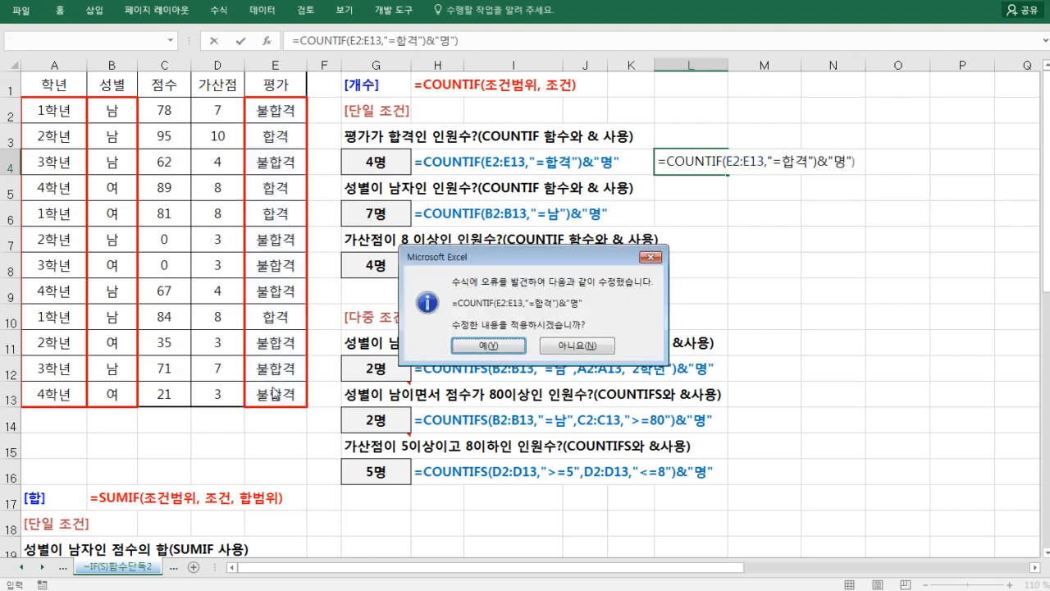
{"action": "left_click", "coordinate": [489, 345]}
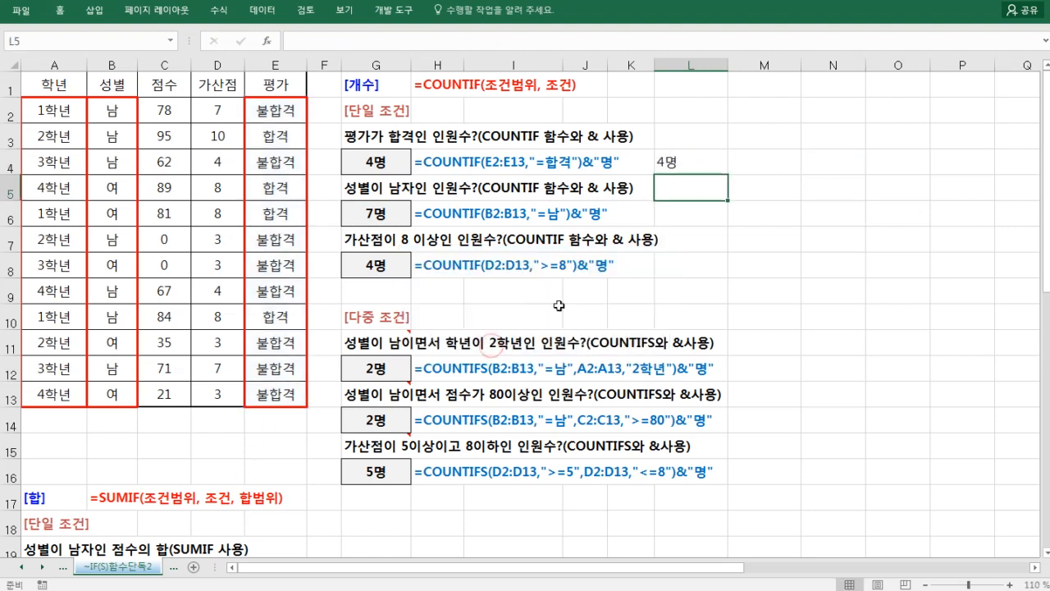
- Open the COUNTIF formula in L4 for review, re-enter it unchanged, and clear the cell
{"action": "double_click", "coordinate": [694, 161]}
{"action": "left_click", "coordinate": [852, 160]}
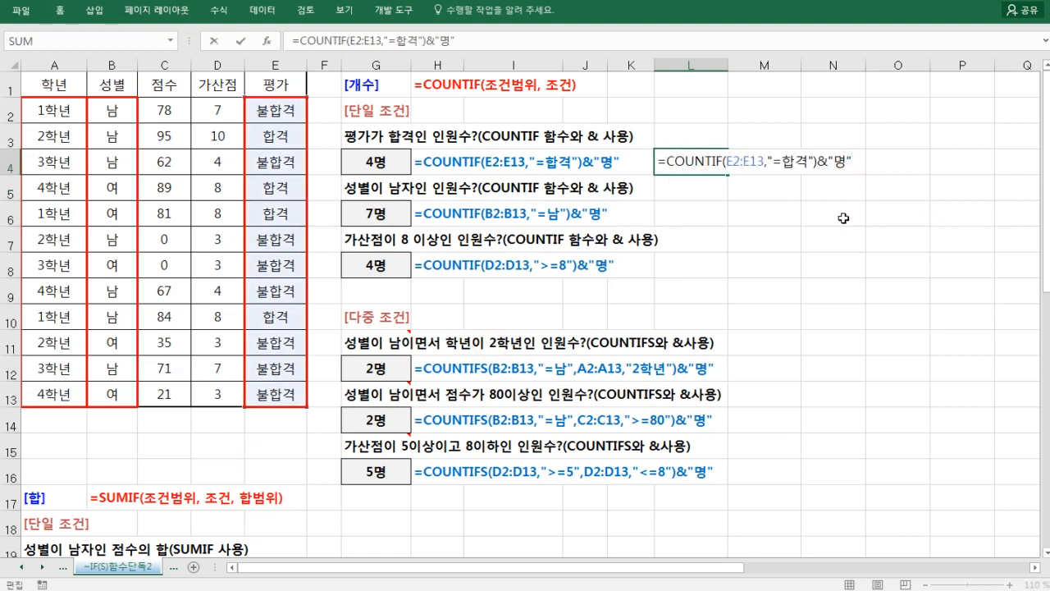
{"action": "key", "text": "ctrl+Return"}
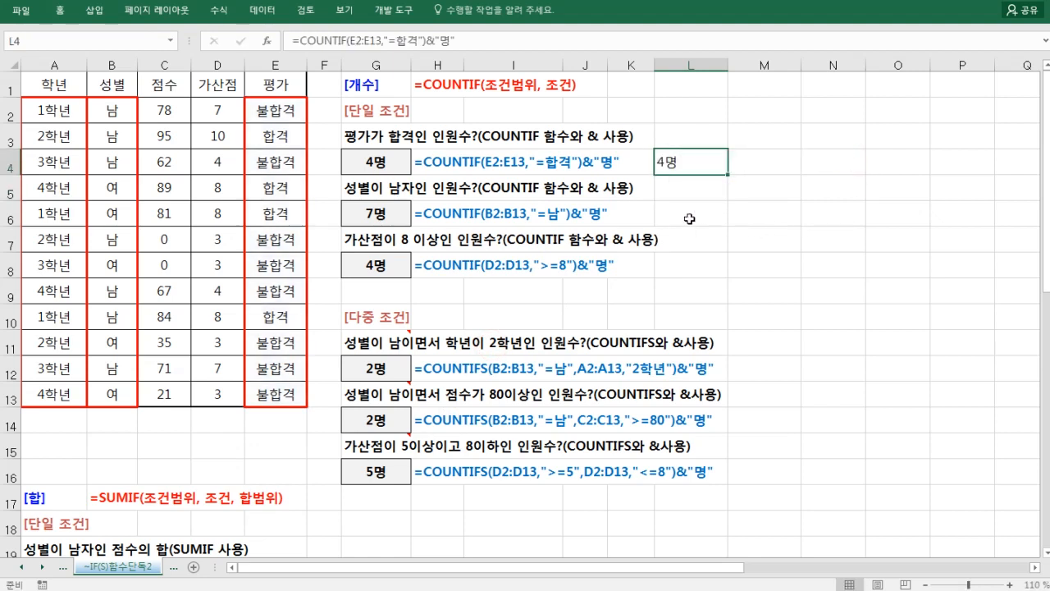
{"action": "key", "text": "Delete"}
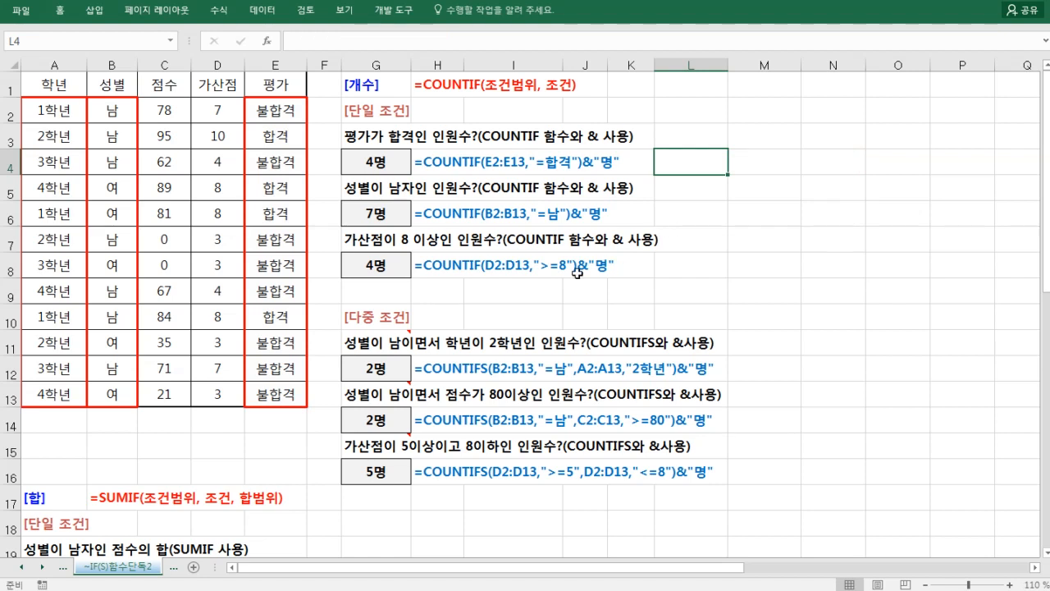
- Compare the single-condition COUNTIF examples with the multiple-condition COUNTIFS examples beside the grade table
{"action": "scroll", "coordinate": [382, 198], "scroll_direction": "up", "scroll_amount": 3}
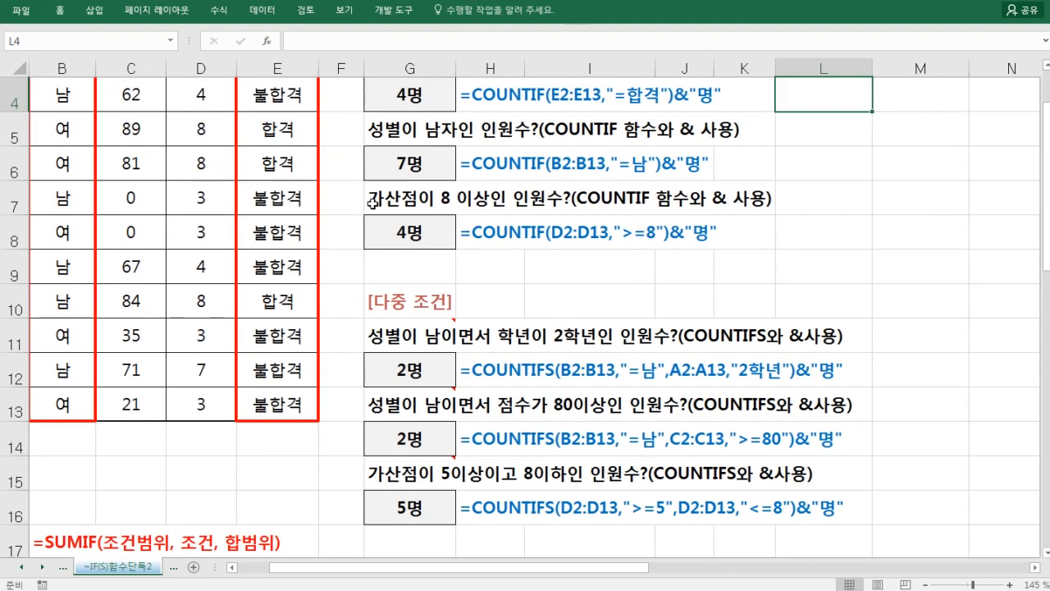
{"action": "left_click_drag", "start_coordinate": [361, 196], "coordinate": [50, 123]}
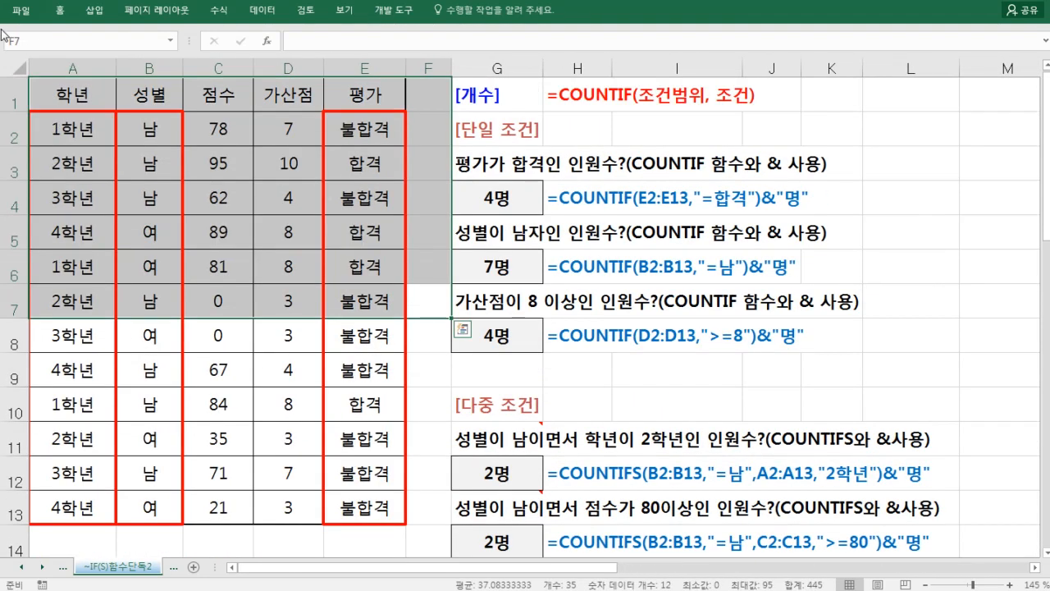
{"action": "left_click", "coordinate": [497, 238]}
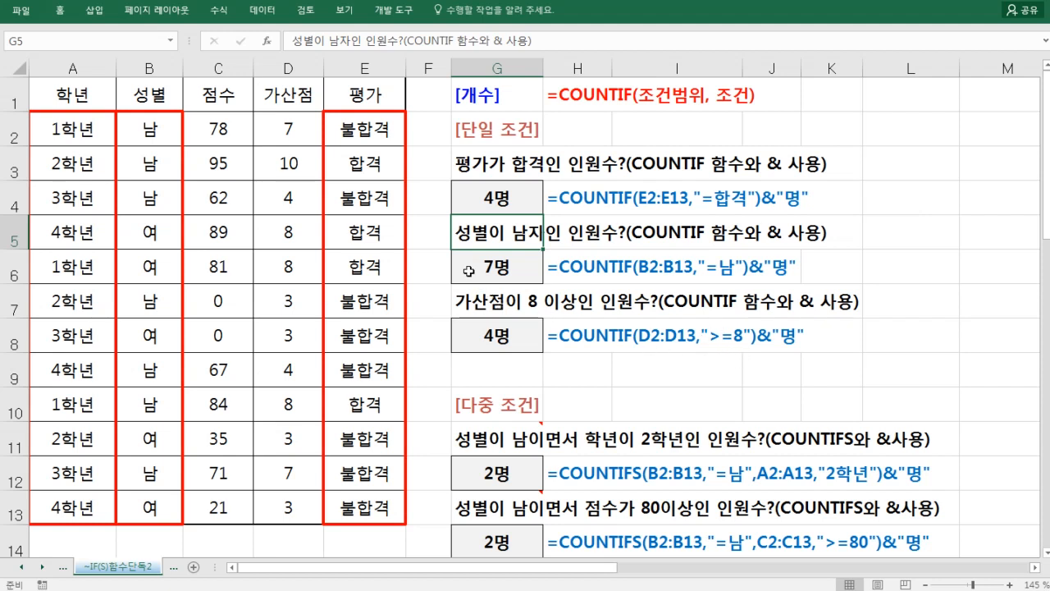
{"action": "scroll", "coordinate": [470, 257], "scroll_direction": "down", "scroll_amount": 1}
{"action": "left_click", "coordinate": [488, 286]}
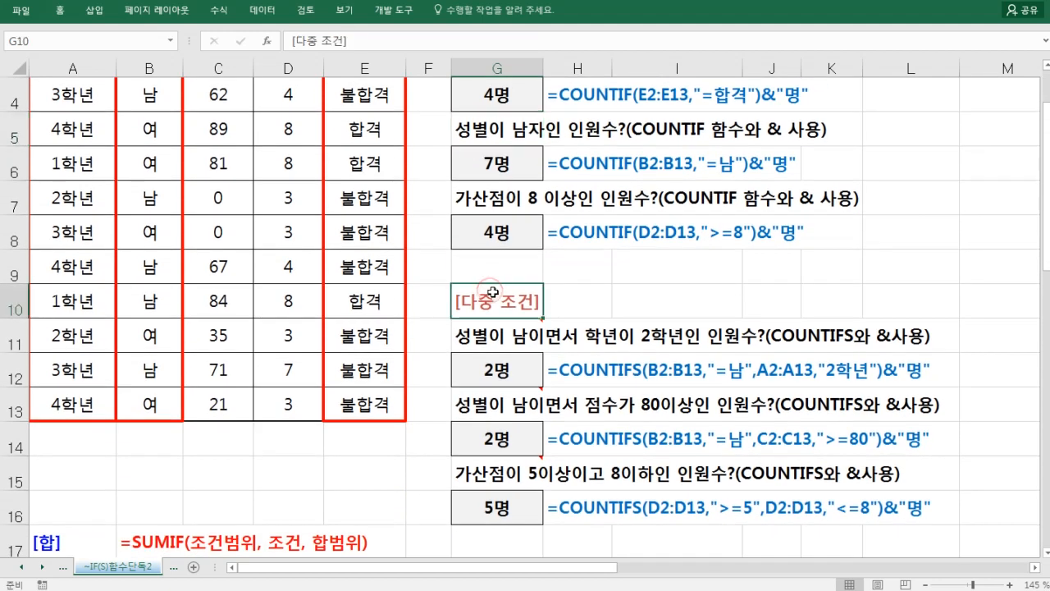
{"action": "scroll", "coordinate": [489, 304], "scroll_direction": "up", "scroll_amount": 1}
{"action": "left_click", "coordinate": [487, 130]}
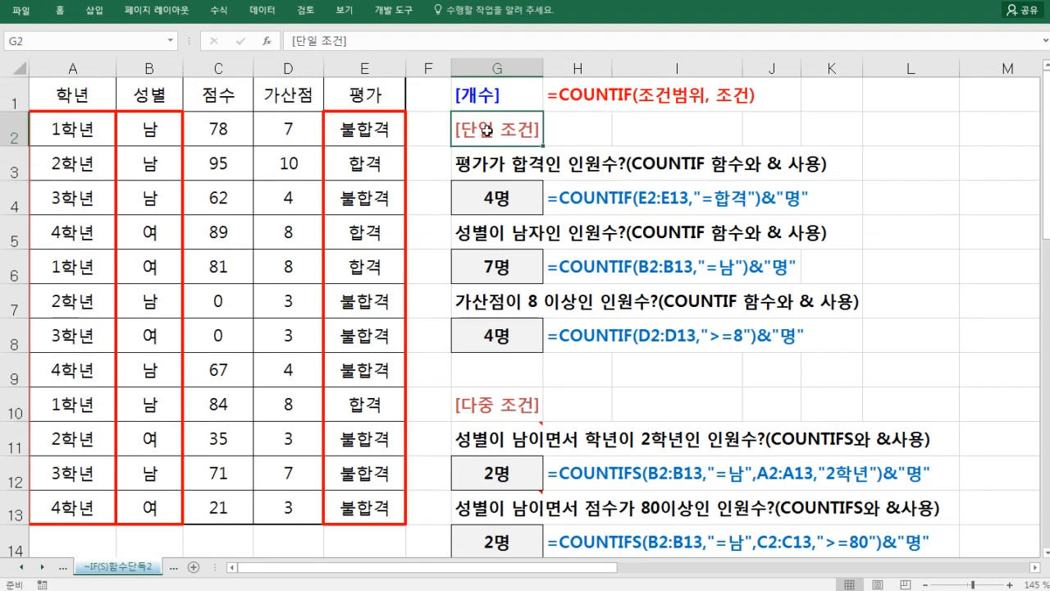
{"action": "scroll", "coordinate": [499, 255], "scroll_direction": "down", "scroll_amount": 1}
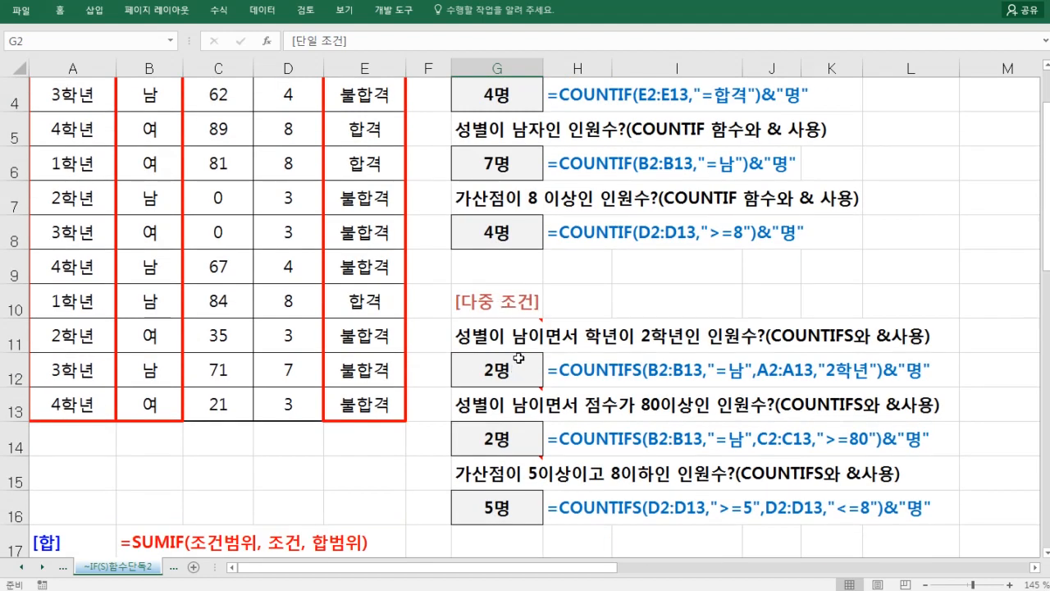
{"action": "mouse_move", "coordinate": [523, 343]}
- Select the empty cell H10 beside the [다중 조건] heading
{"action": "left_click", "coordinate": [602, 276]}
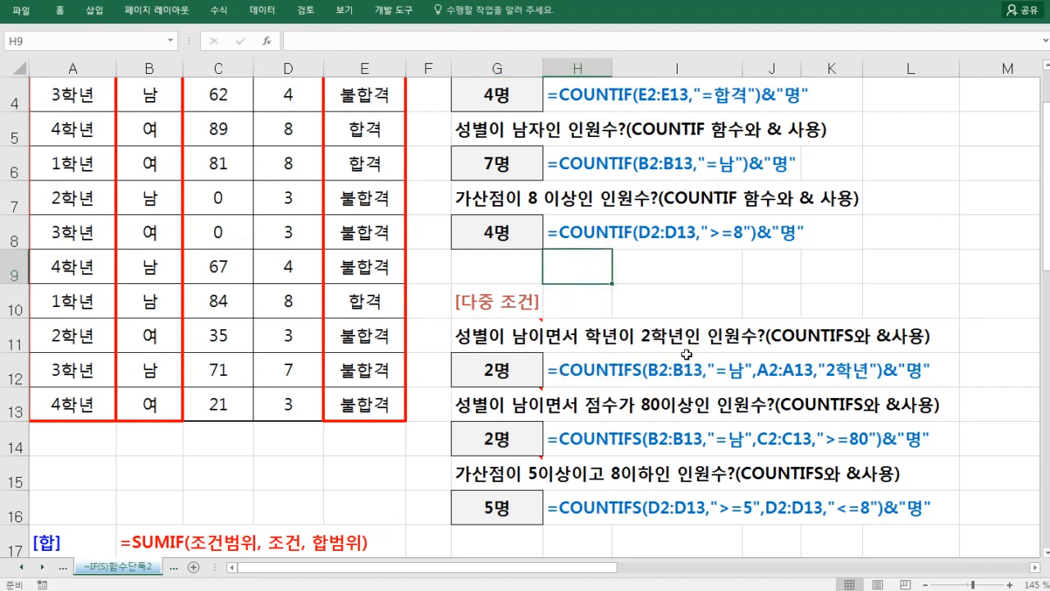
{"action": "left_click", "coordinate": [622, 305]}
{"action": "left_click", "coordinate": [589, 302]}
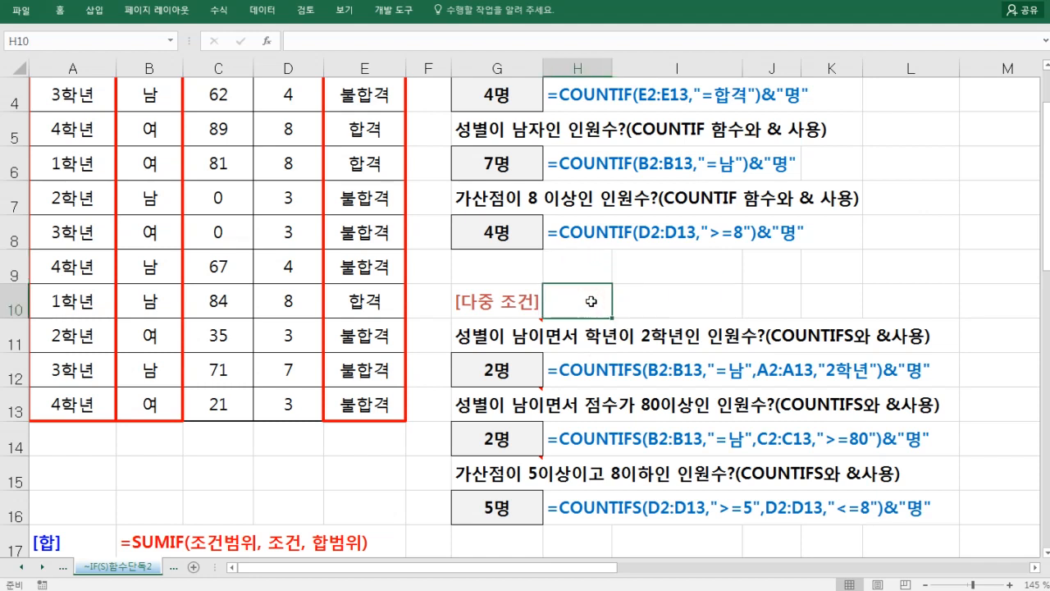
{"action": "type", "text": "=cou"}
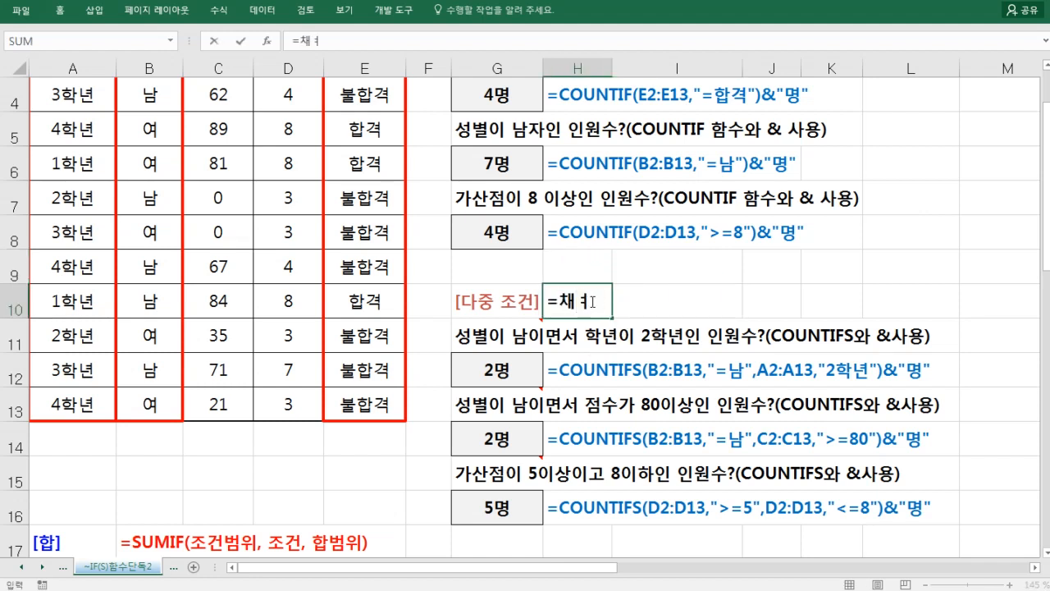
{"action": "key", "text": "F12"}
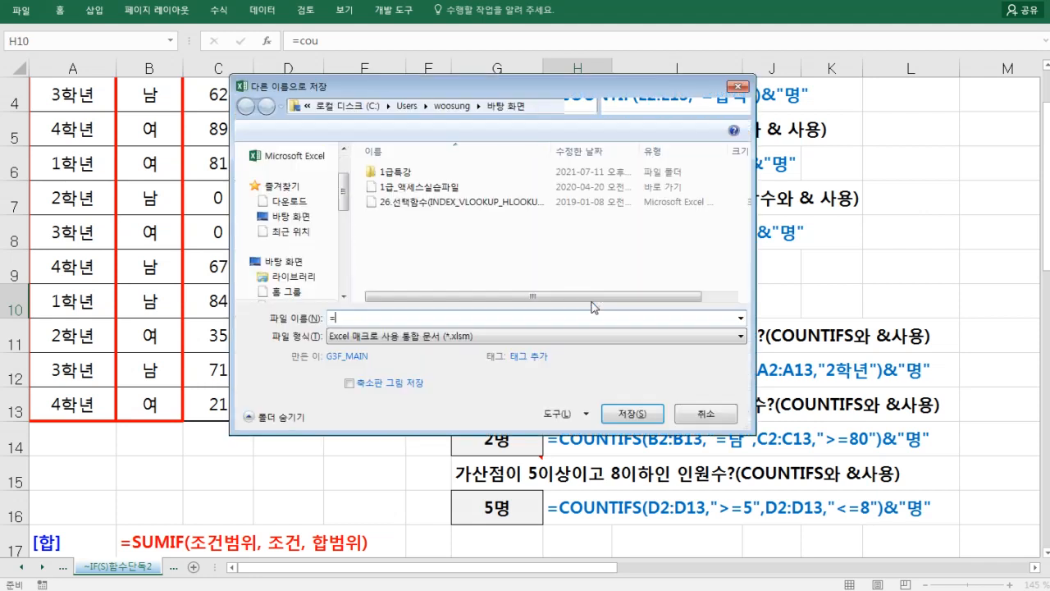
{"action": "key", "text": "Escape"}
- Start a COUNTIFS formula in H10 with the 성별 column cells B2:B13 as the first criteria range
{"action": "type", "text": "="}
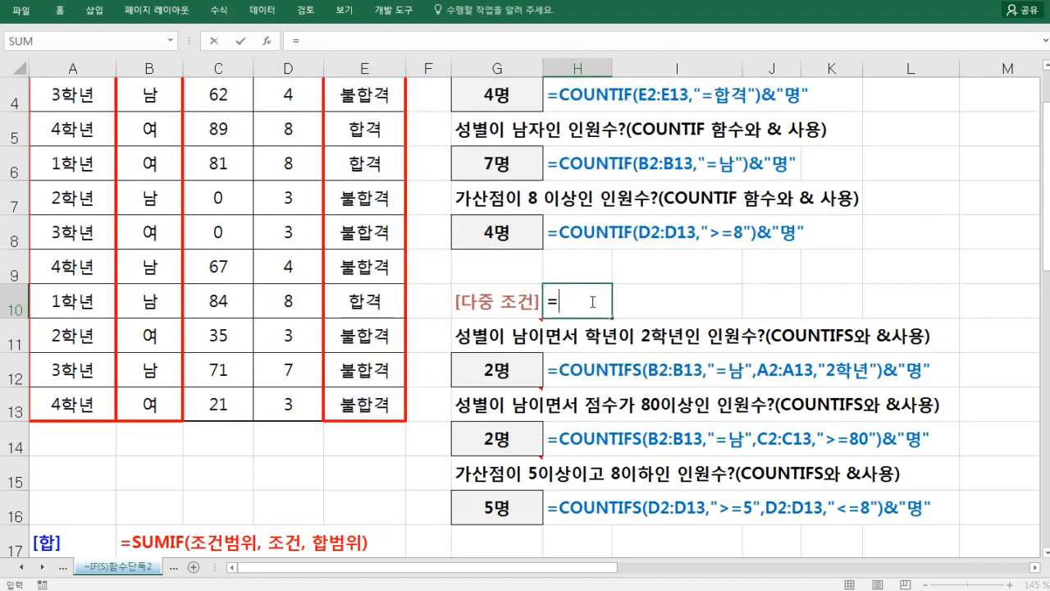
{"action": "type", "text": "cou"}
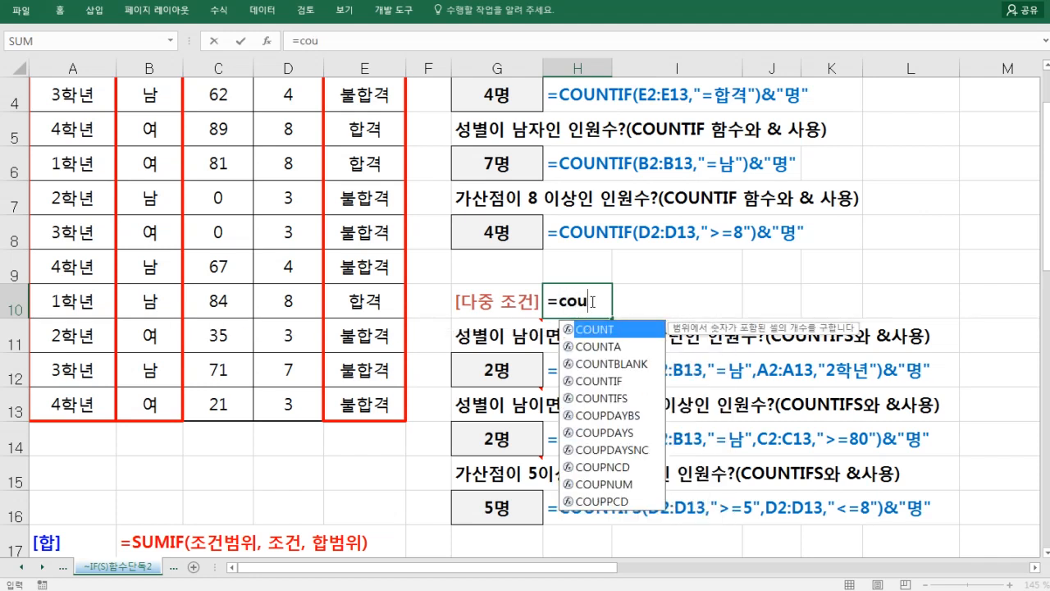
{"action": "left_click", "coordinate": [611, 399]}
{"action": "double_click", "coordinate": [611, 399]}
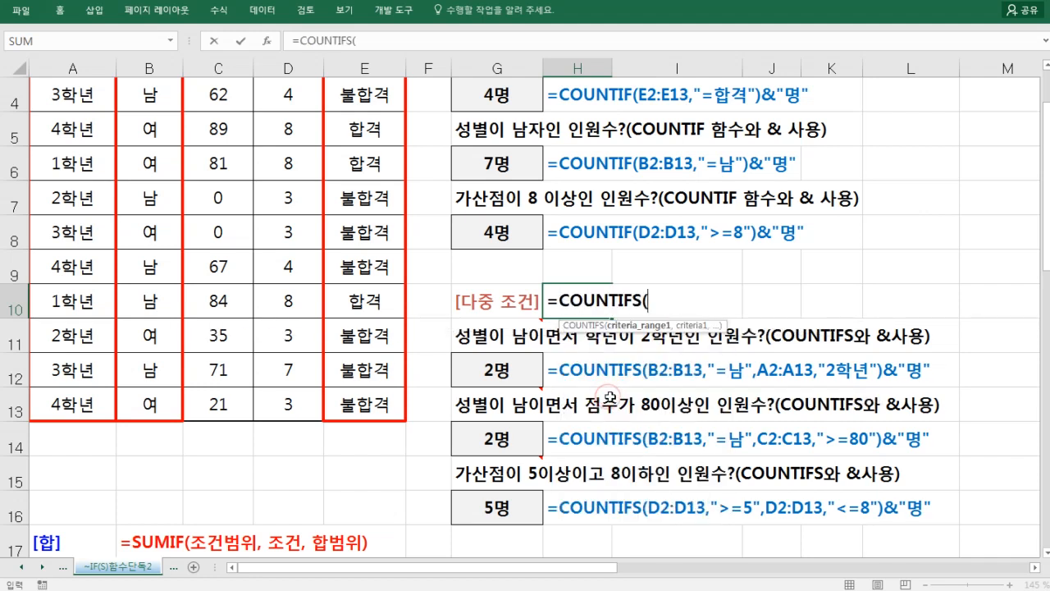
{"action": "left_click", "coordinate": [653, 300]}
{"action": "scroll", "coordinate": [441, 383], "scroll_direction": "up", "scroll_amount": 1}
{"action": "left_click_drag", "start_coordinate": [147, 131], "coordinate": [152, 502]}
{"action": "left_click", "coordinate": [152, 504]}
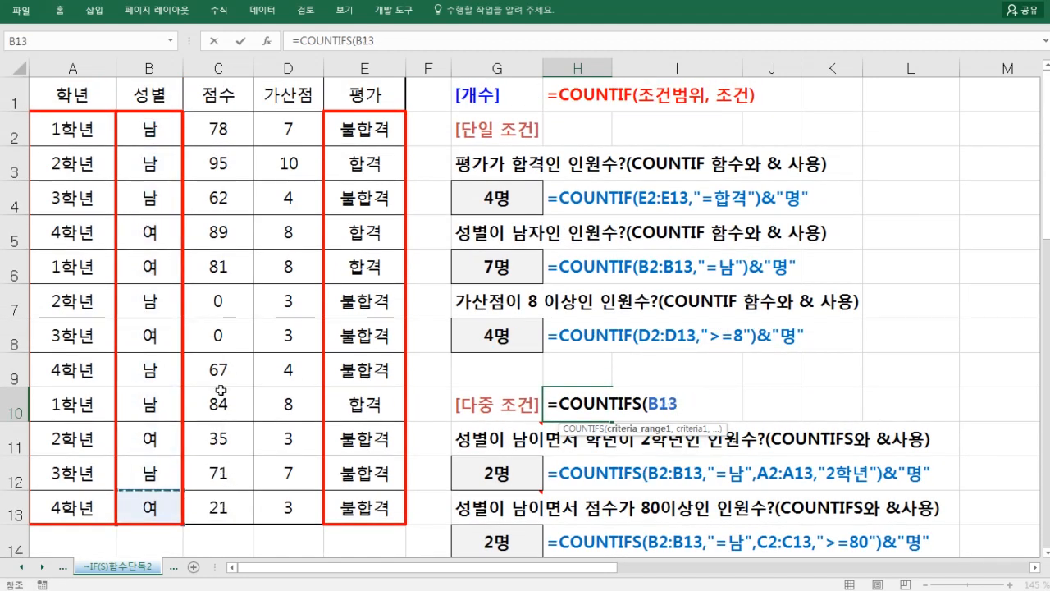
{"action": "left_click_drag", "start_coordinate": [164, 134], "coordinate": [144, 493]}
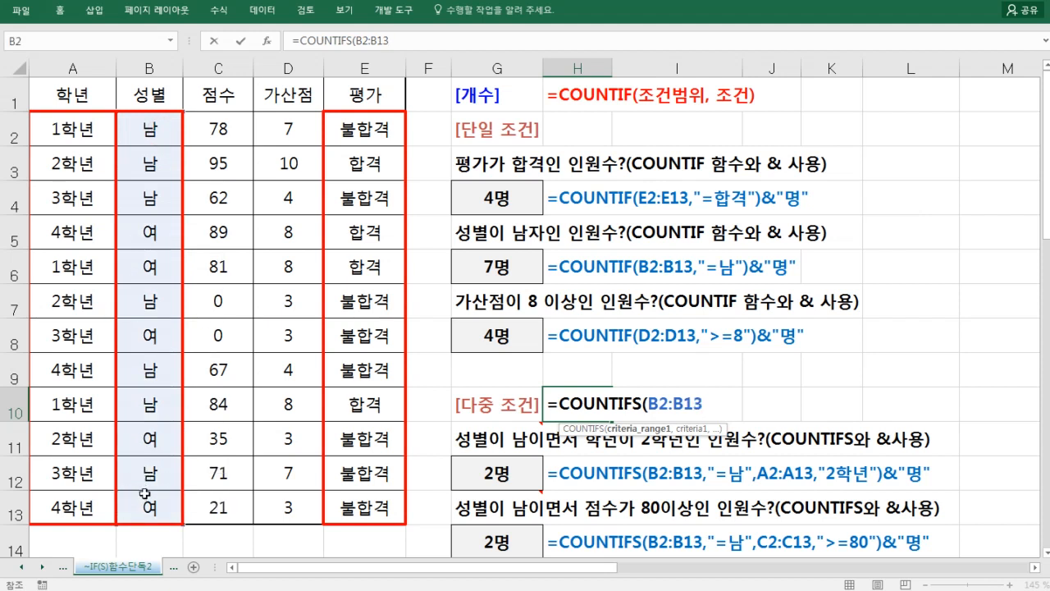
- Add "=남" as the first criterion of the COUNTIFS formula in H10
{"action": "type", "text": ",\""}
{"action": "type", "text": "=sk"}
{"action": "key", "text": "BackSpace"}
{"action": "key", "text": "BackSpace"}
{"action": "key", "text": "Hangul"}
{"action": "type", "text": "남"}
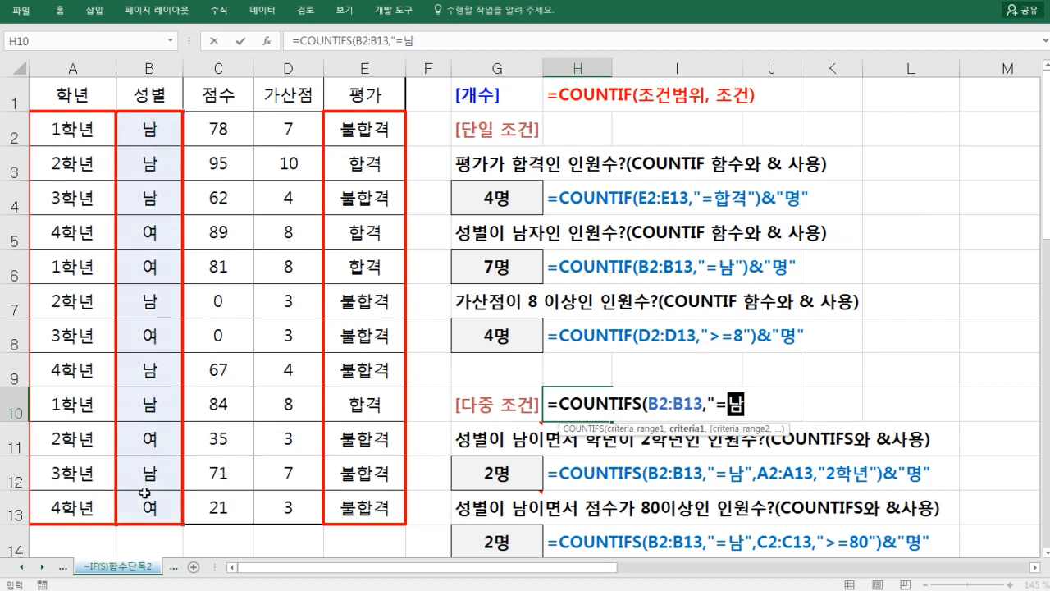
{"action": "type", "text": "\","}
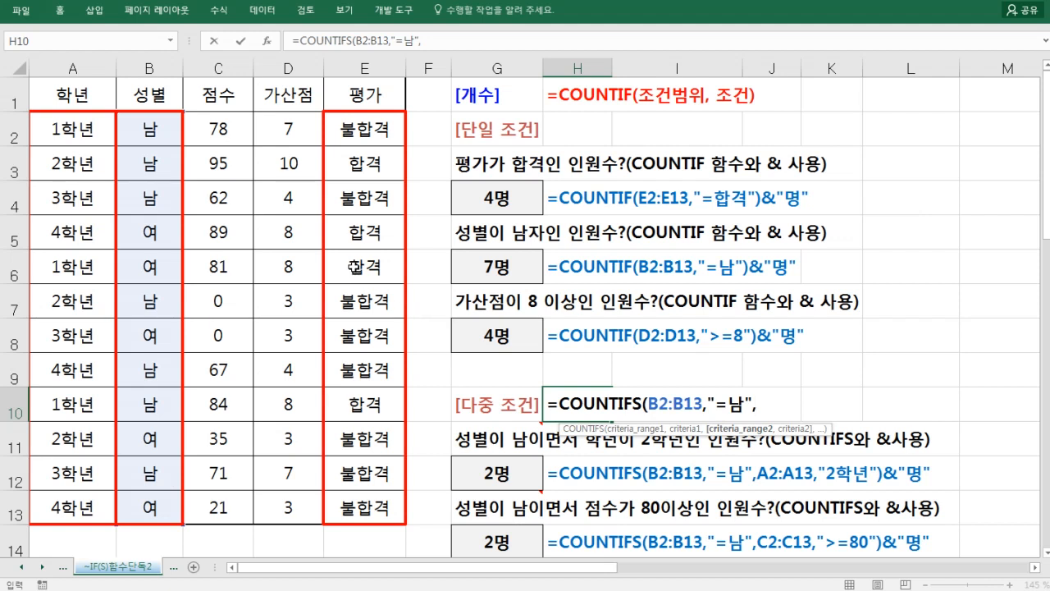
- Add the 학년 column cells A2:A13 with criterion "=2학년" as the second condition and close the COUNTIFS parenthesis
{"action": "left_click", "coordinate": [82, 128]}
{"action": "left_click_drag", "start_coordinate": [82, 128], "coordinate": [64, 496]}
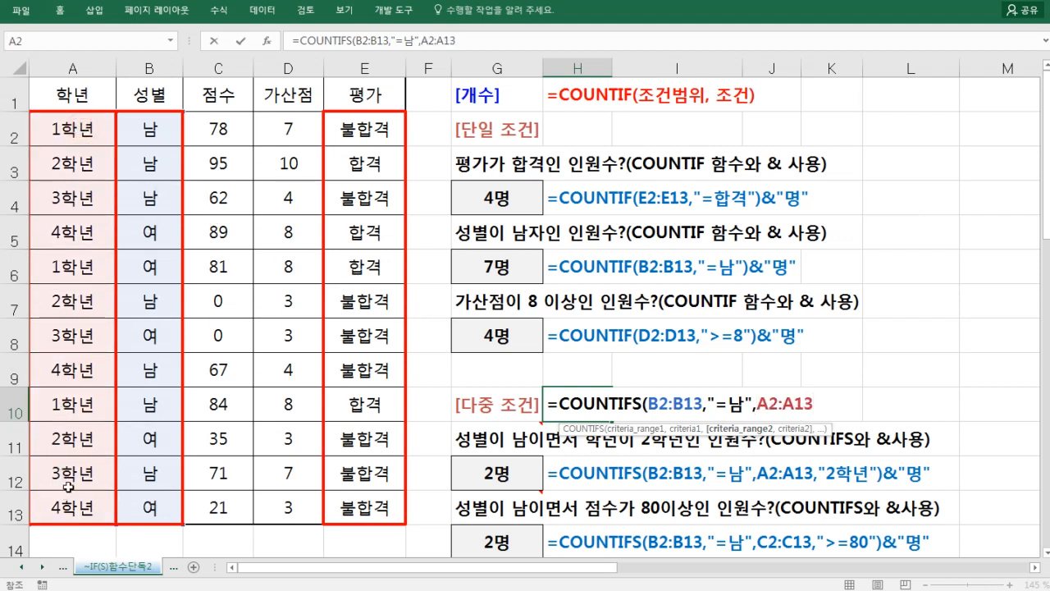
{"action": "type", "text": ","}
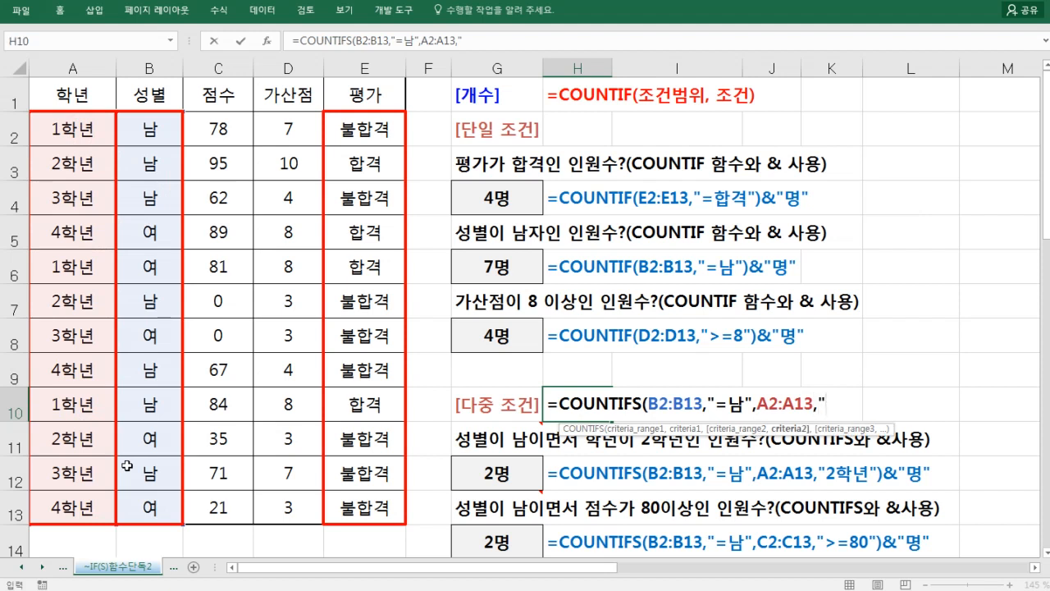
{"action": "type", "text": "년\""}
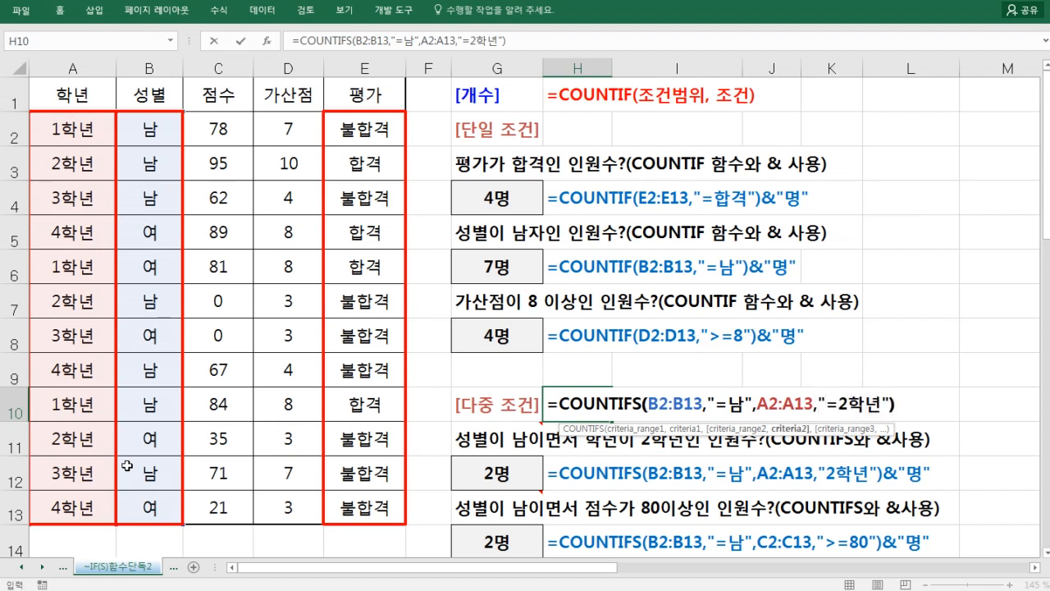
{"action": "type", "text": ")"}
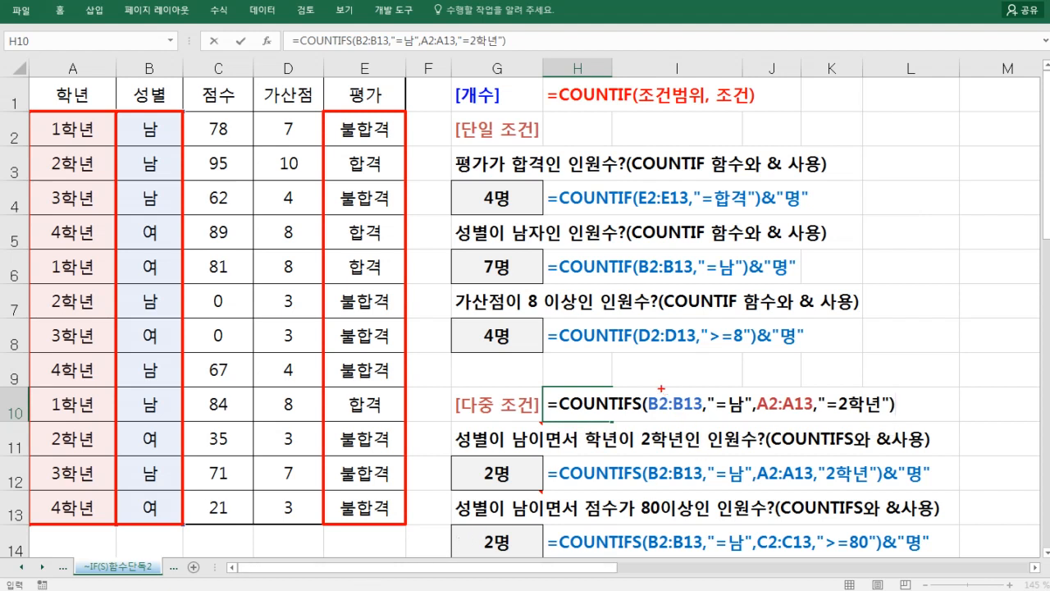
- Examine the two range-and-criterion pairs in the H10 COUNTIFS formula and compare them with the single-condition COUNTIF example in row 6
{"action": "left_click_drag", "start_coordinate": [649, 385], "coordinate": [750, 425]}
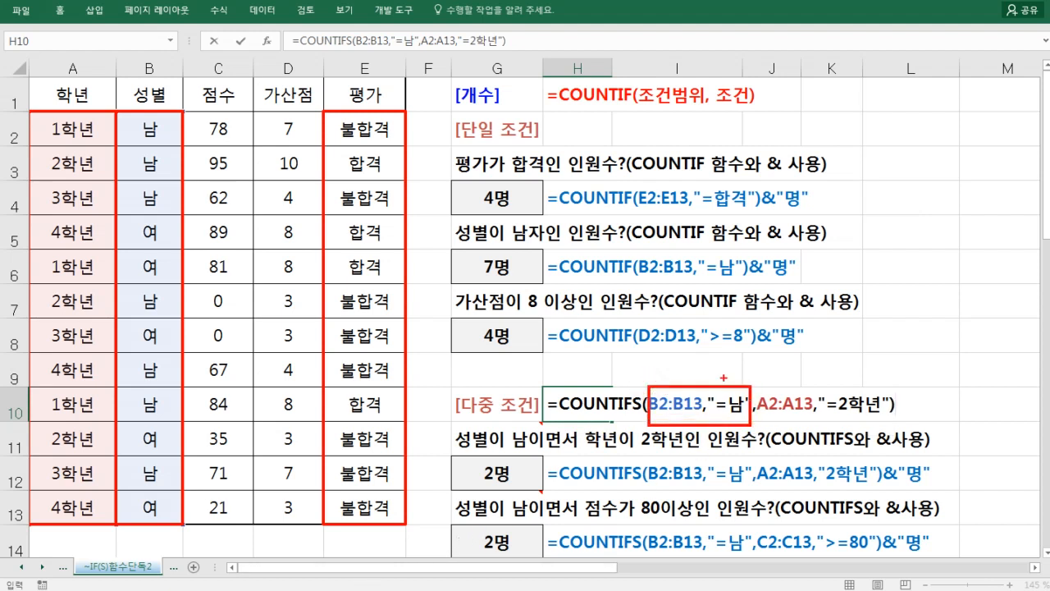
{"action": "left_click_drag", "start_coordinate": [720, 389], "coordinate": [842, 368]}
{"action": "left_click_drag", "start_coordinate": [759, 390], "coordinate": [887, 425]}
{"action": "mouse_move", "coordinate": [819, 416]}
{"action": "left_mouse_down"}
{"action": "mouse_move", "coordinate": [709, 451]}
{"action": "mouse_move", "coordinate": [699, 432]}
{"action": "left_mouse_up"}
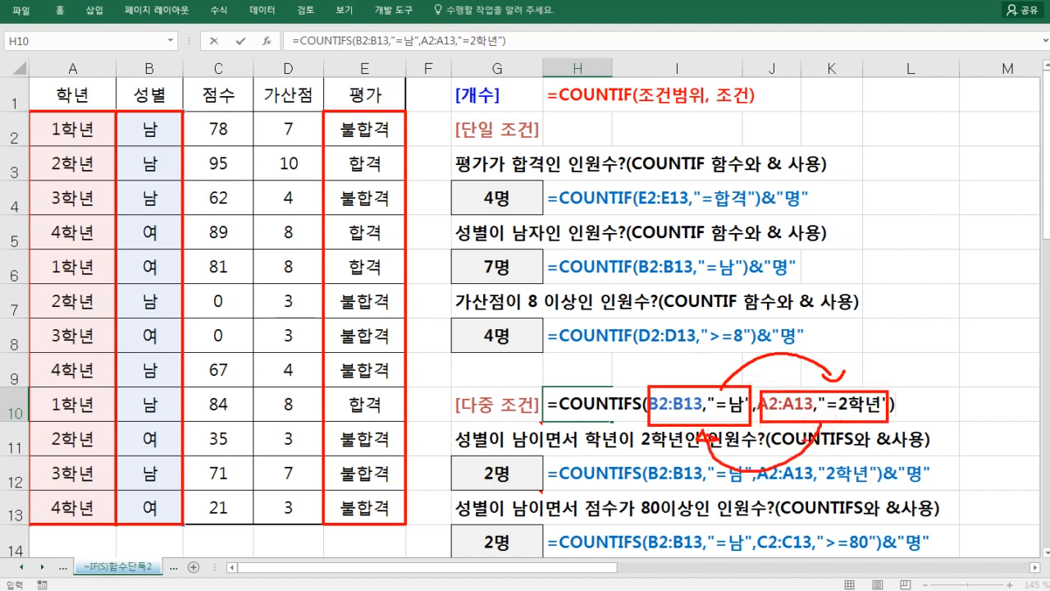
{"action": "key", "text": "Escape"}
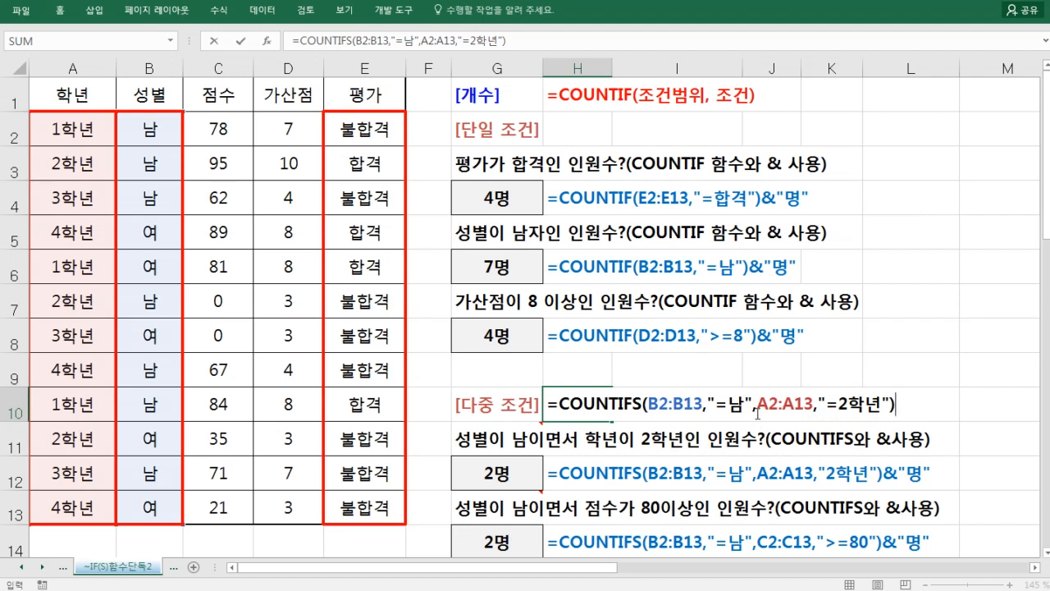
{"action": "left_click", "coordinate": [756, 402]}
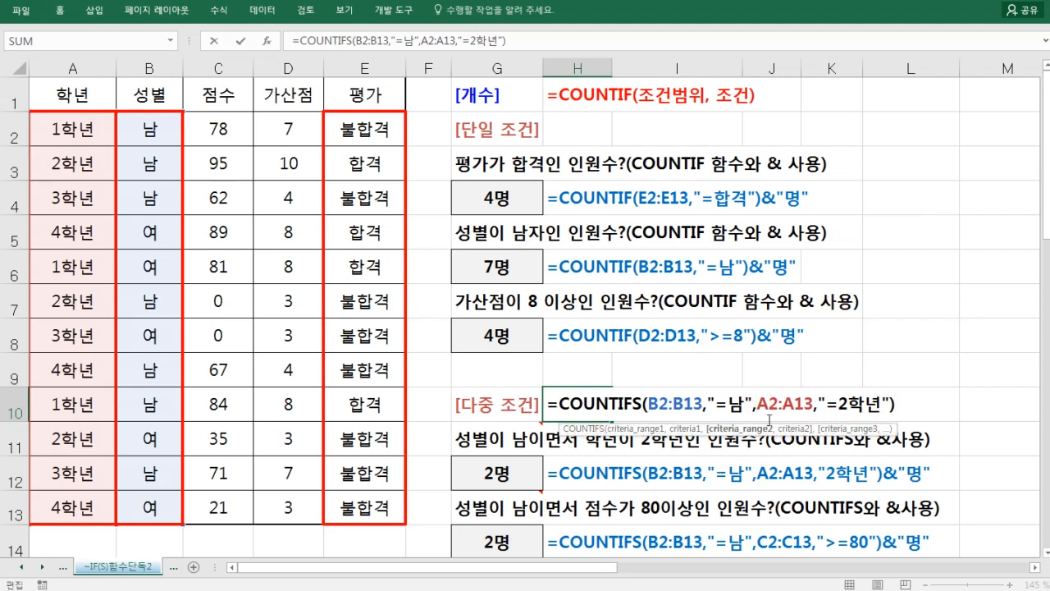
{"action": "left_click_drag", "start_coordinate": [648, 402], "coordinate": [703, 402]}
{"action": "left_click", "coordinate": [719, 401]}
{"action": "left_click", "coordinate": [780, 403]}
{"action": "left_click", "coordinate": [847, 403]}
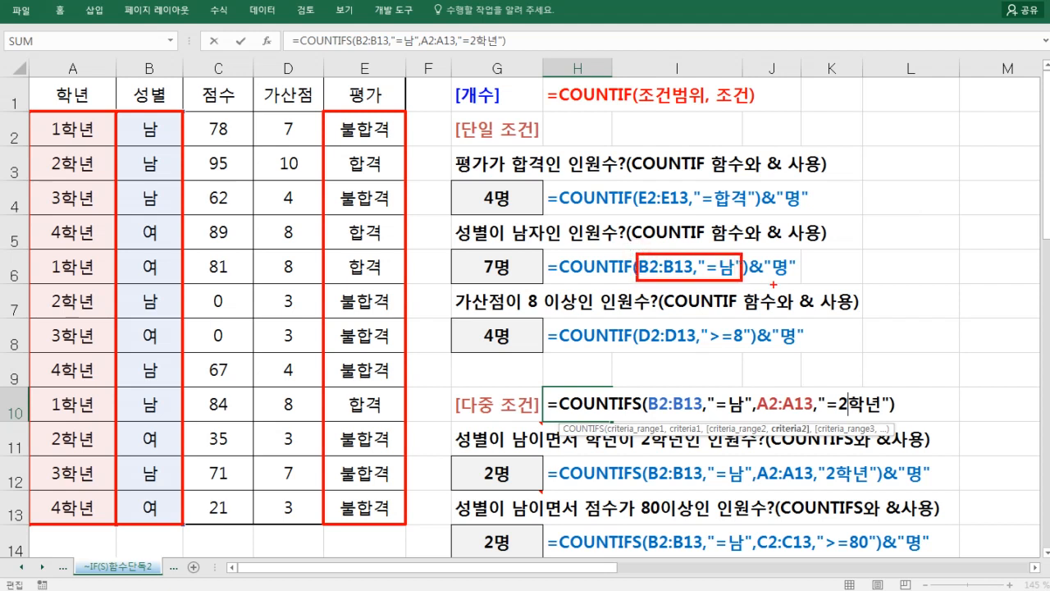
{"action": "left_click_drag", "start_coordinate": [753, 251], "coordinate": [890, 282]}
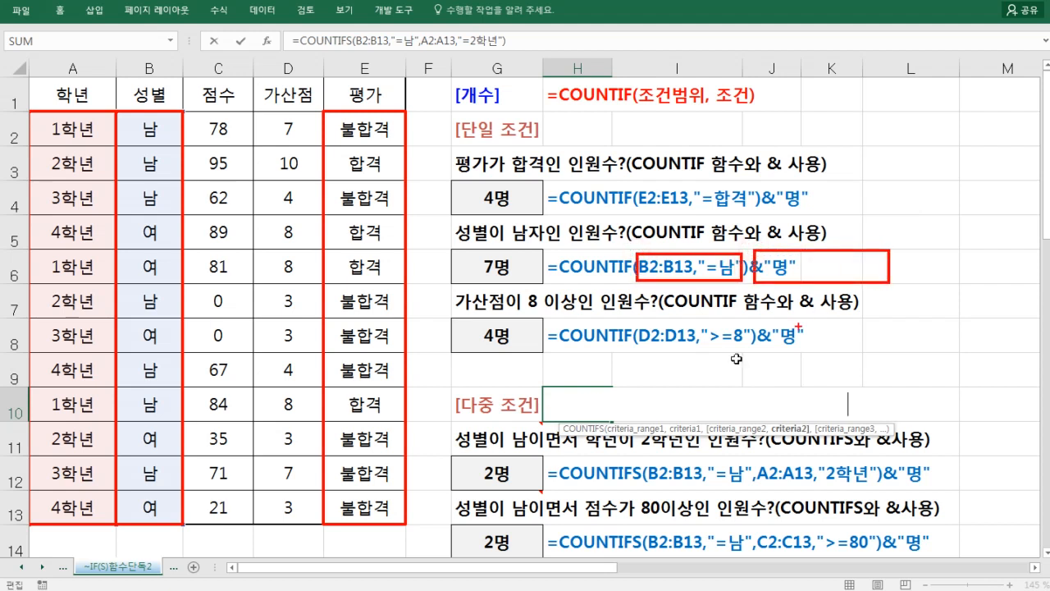
{"action": "key", "text": "Escape"}
- Complete the H10 COUNTIFS formula with the suffix &"명", enter it, and clear the cell
{"action": "left_click", "coordinate": [914, 403]}
{"action": "type", "text": "&\""}
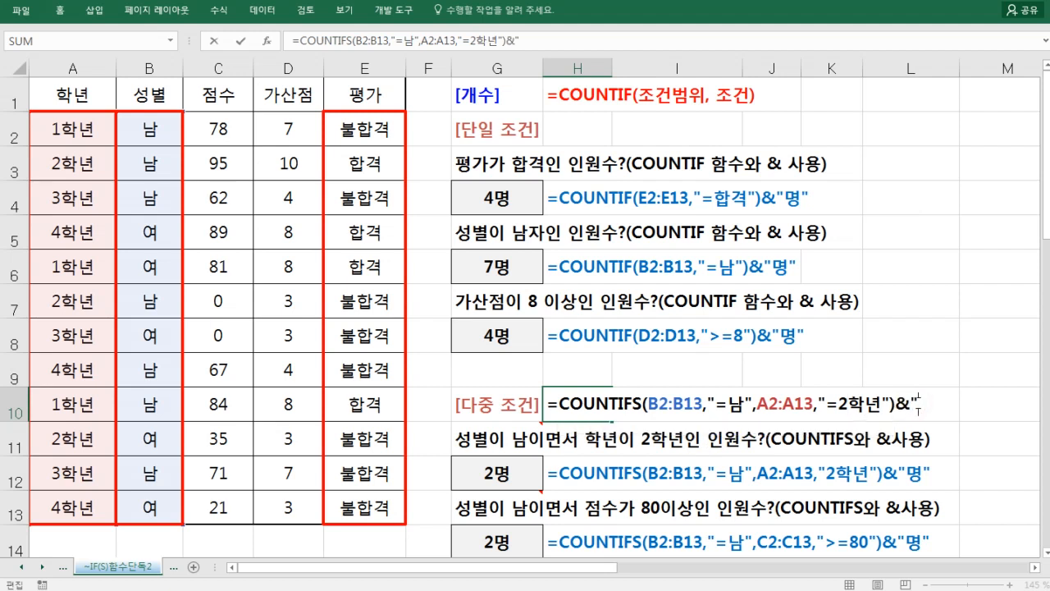
{"action": "type", "text": "명"}
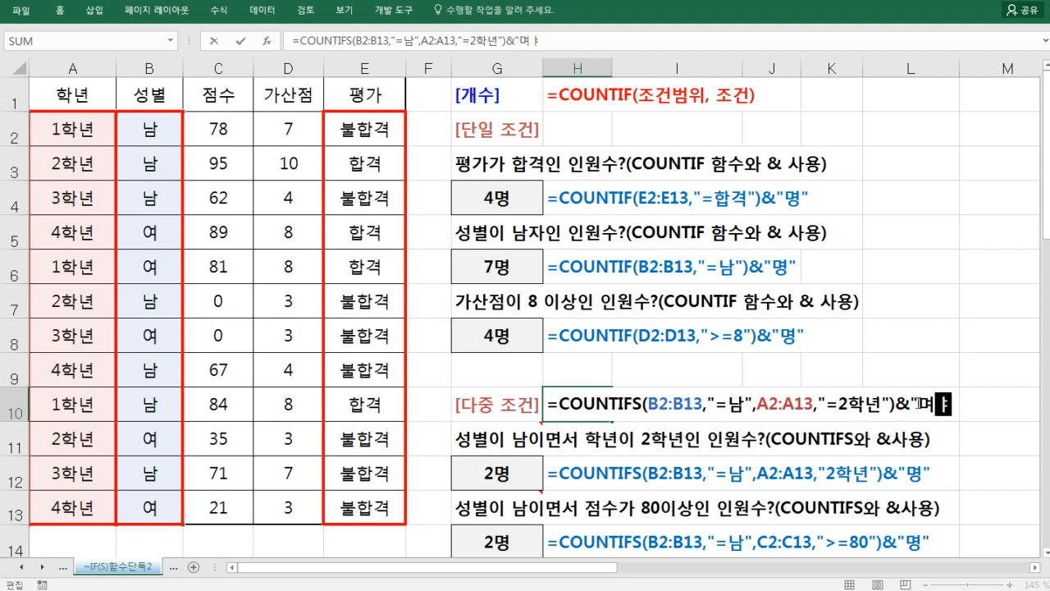
{"action": "key", "text": "BackSpace"}
{"action": "key", "text": "BackSpace"}
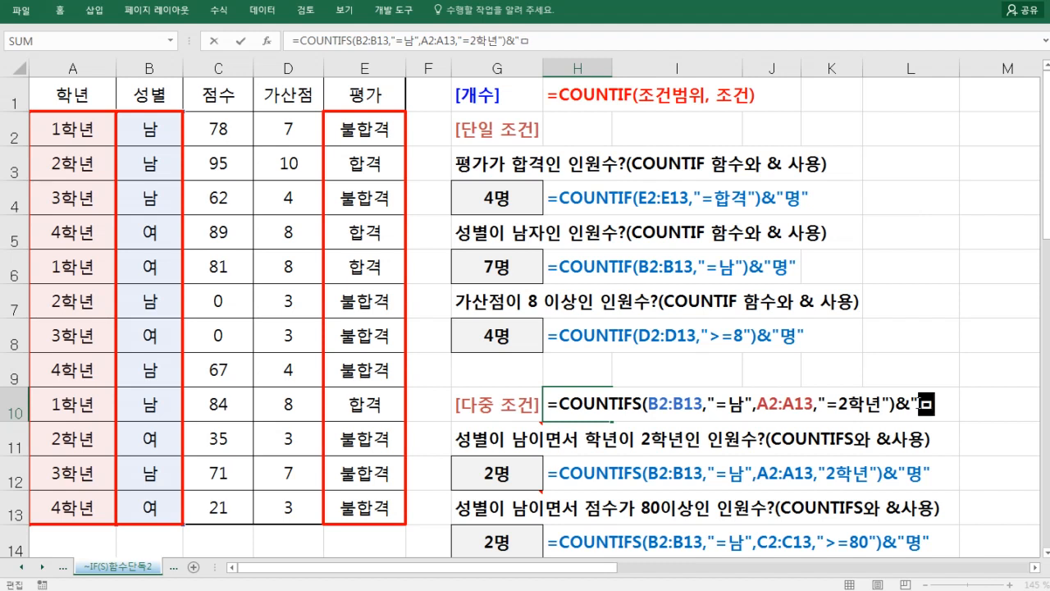
{"action": "type", "text": "명"}
{"action": "key", "text": "Return"}
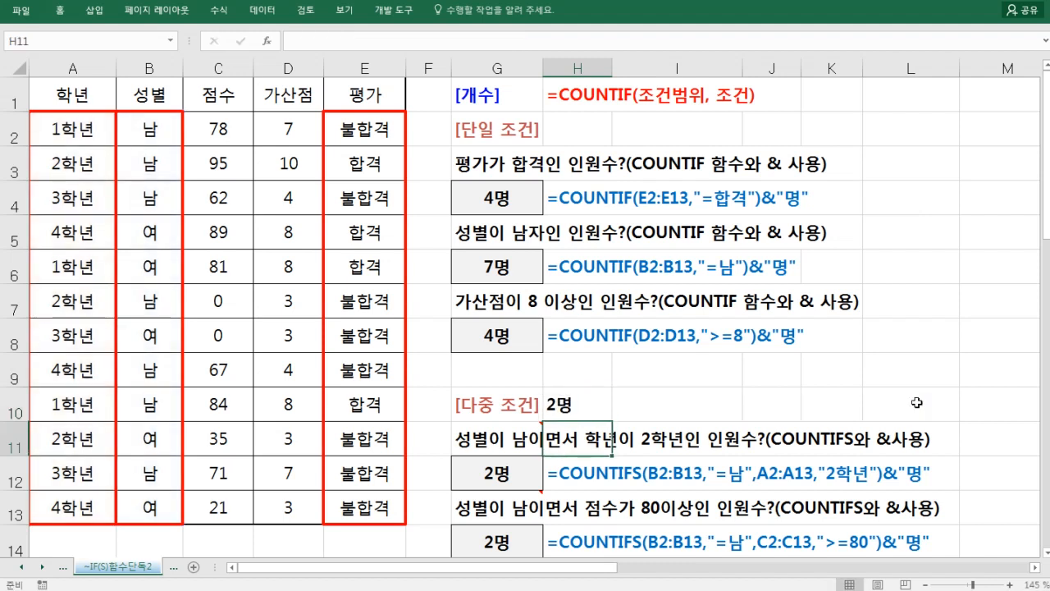
{"action": "left_click", "coordinate": [604, 408]}
{"action": "key", "text": "Delete"}
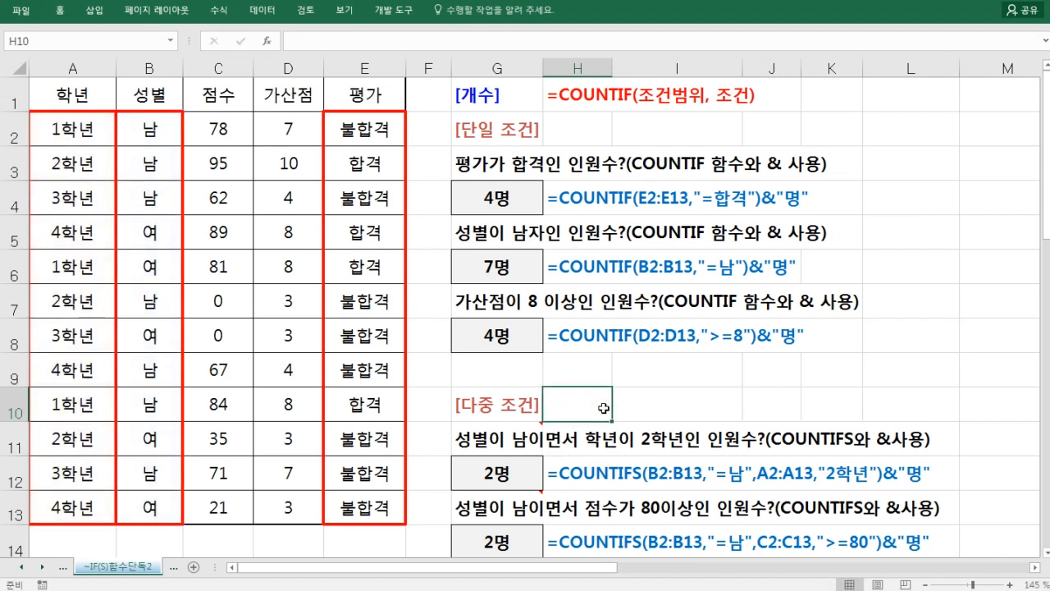
- Examine the row 14 COUNTIFS example against the 성별 cells B2:B13 and 점수 cells C2:C13 and its two range-and-criterion pairs
{"action": "scroll", "coordinate": [574, 399], "scroll_direction": "down", "scroll_amount": 1}
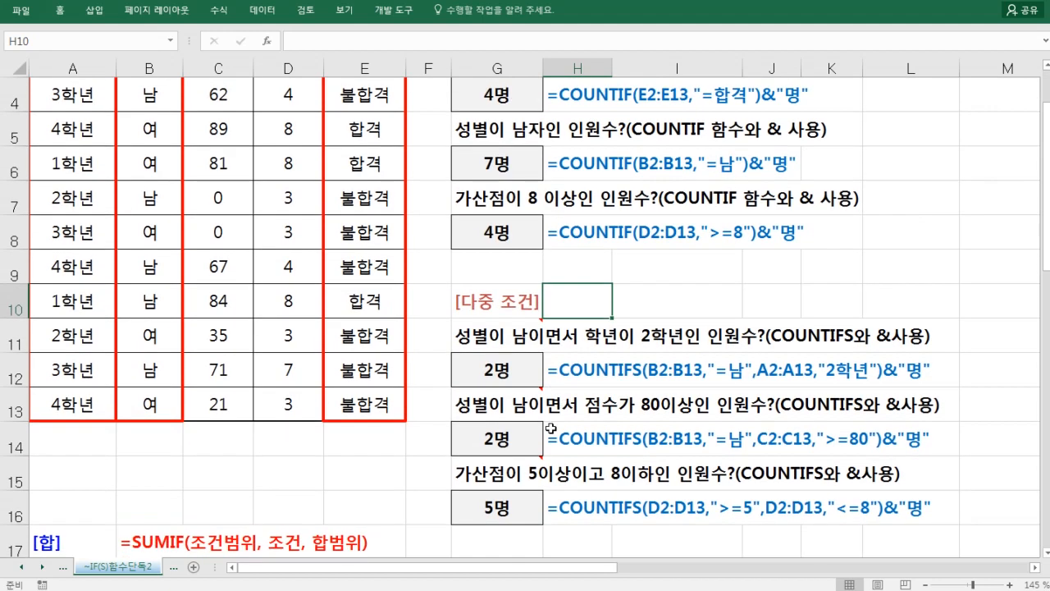
{"action": "left_click", "coordinate": [529, 409]}
{"action": "left_click", "coordinate": [602, 538]}
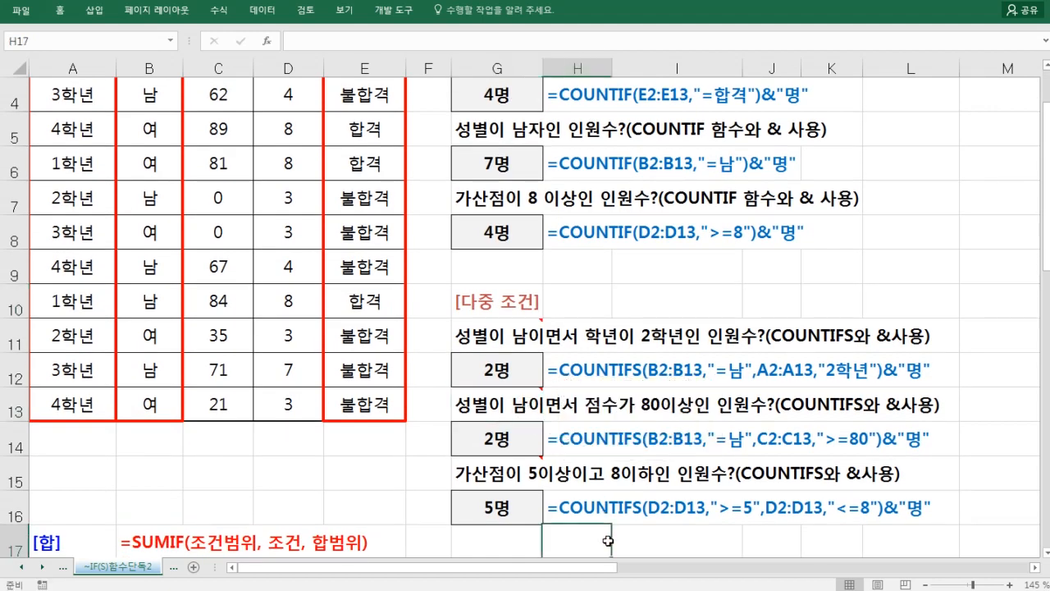
{"action": "scroll", "coordinate": [447, 369], "scroll_direction": "up", "scroll_amount": 1}
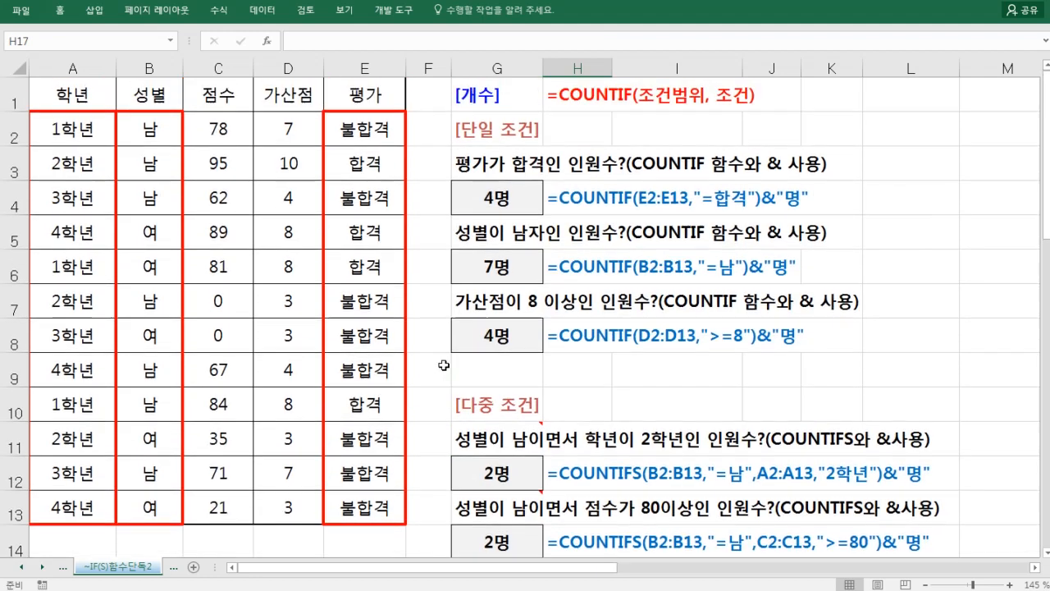
{"action": "left_click_drag", "start_coordinate": [160, 129], "coordinate": [150, 502]}
{"action": "left_click_drag", "start_coordinate": [221, 131], "coordinate": [215, 505]}
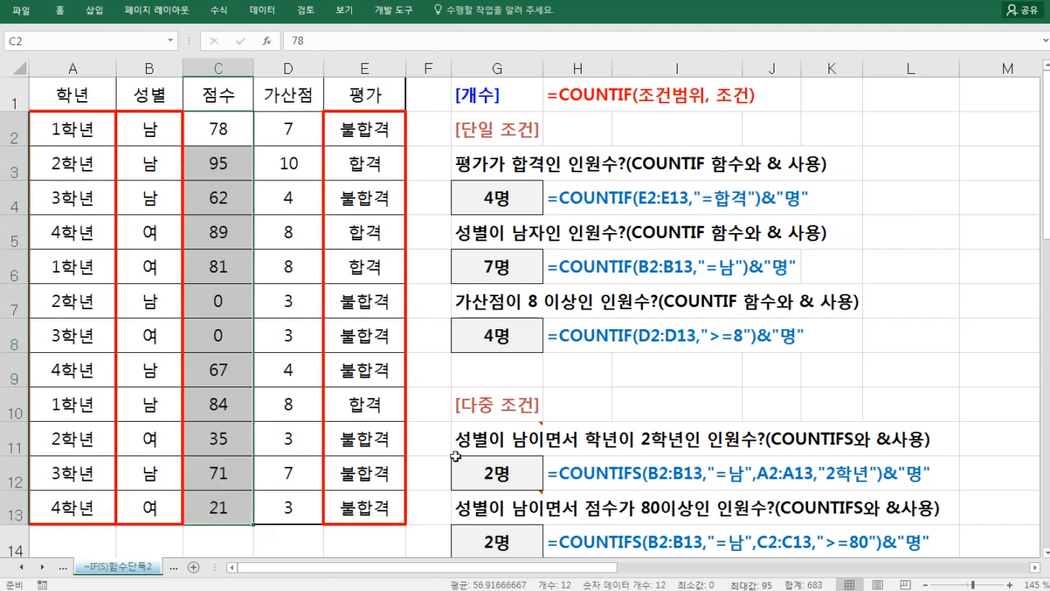
{"action": "scroll", "coordinate": [547, 447], "scroll_direction": "down", "scroll_amount": 1}
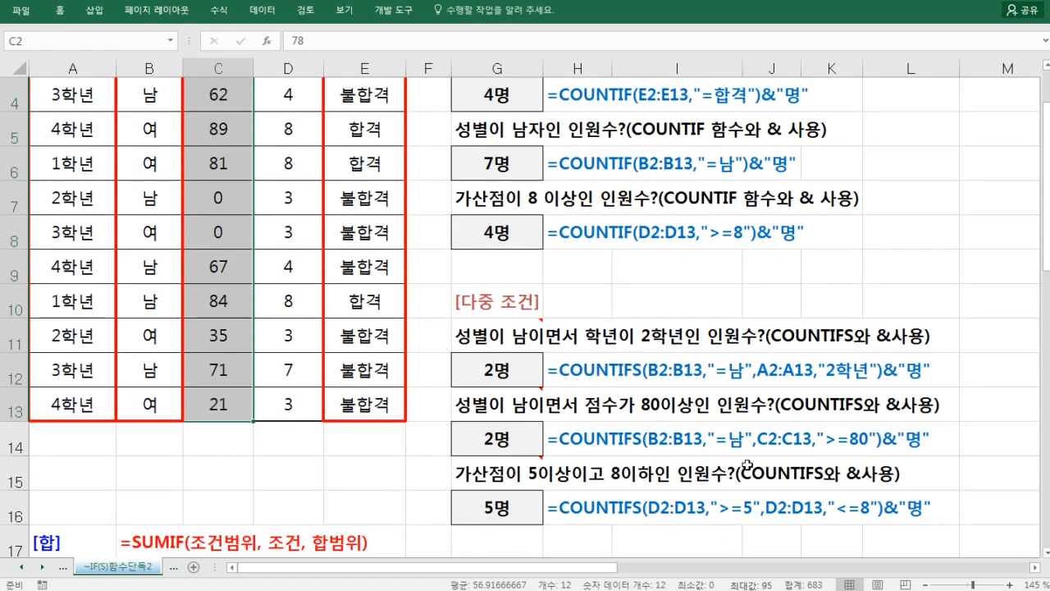
{"action": "mouse_move", "coordinate": [646, 423]}
{"action": "left_mouse_down"}
{"action": "mouse_move", "coordinate": [738, 453]}
{"action": "mouse_move", "coordinate": [878, 453]}
{"action": "left_mouse_up"}
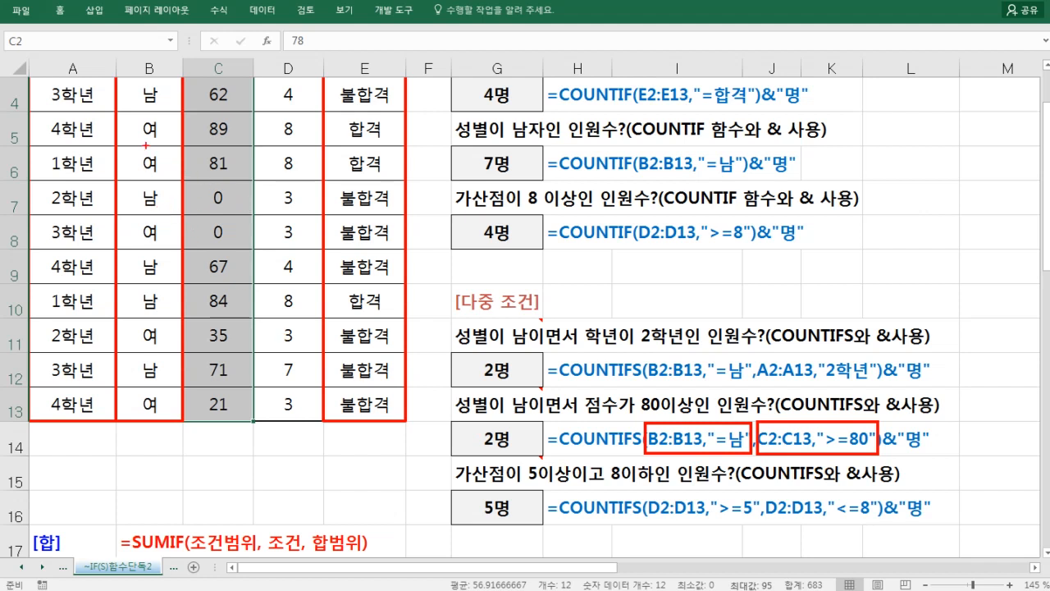
{"action": "mouse_move", "coordinate": [133, 286]}
{"action": "left_mouse_down"}
{"action": "mouse_move", "coordinate": [181, 310]}
{"action": "mouse_move", "coordinate": [239, 310]}
{"action": "left_mouse_up"}
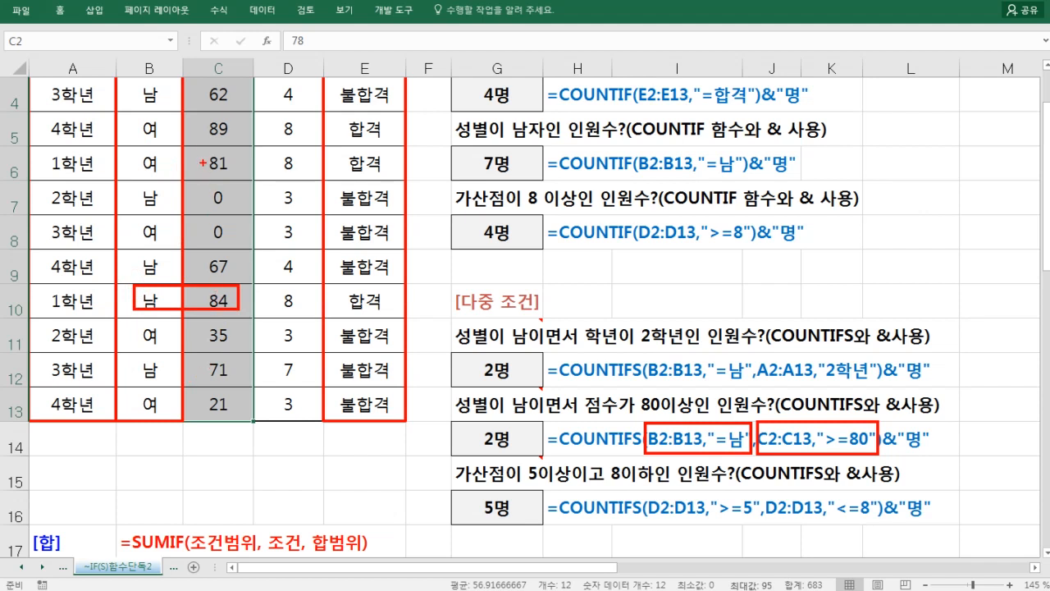
- Select the 성별 and 점수 cells of the records meeting both conditions, B3:C3 and B10:C10
{"action": "key", "text": "Escape"}
{"action": "scroll", "coordinate": [719, 468], "scroll_direction": "up", "scroll_amount": 1}
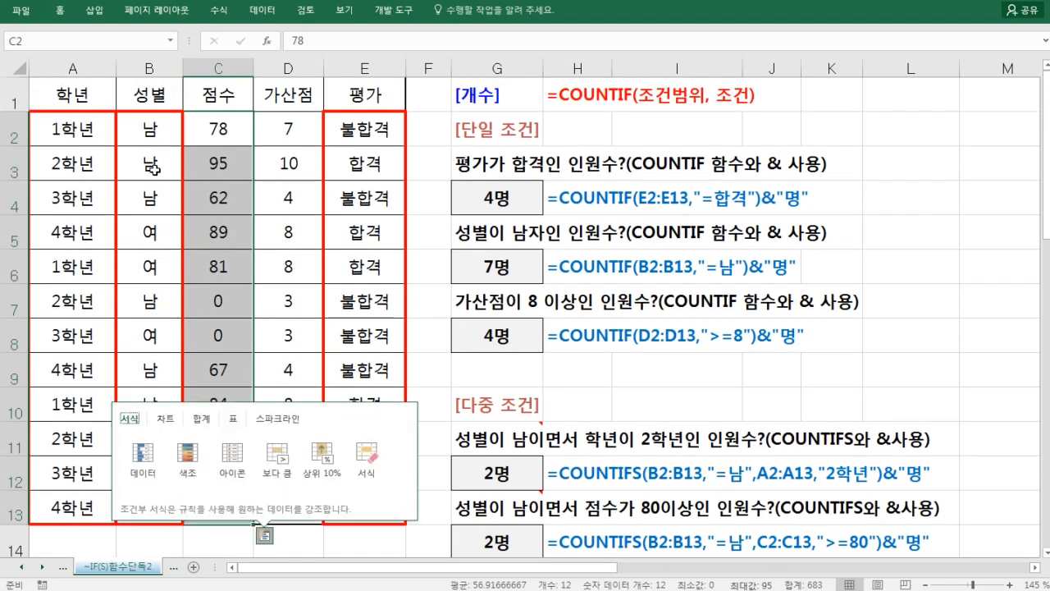
{"action": "left_click_drag", "start_coordinate": [149, 163], "coordinate": [207, 166]}
{"action": "left_click_drag", "start_coordinate": [160, 396], "coordinate": [231, 404], "text": "ctrl"}
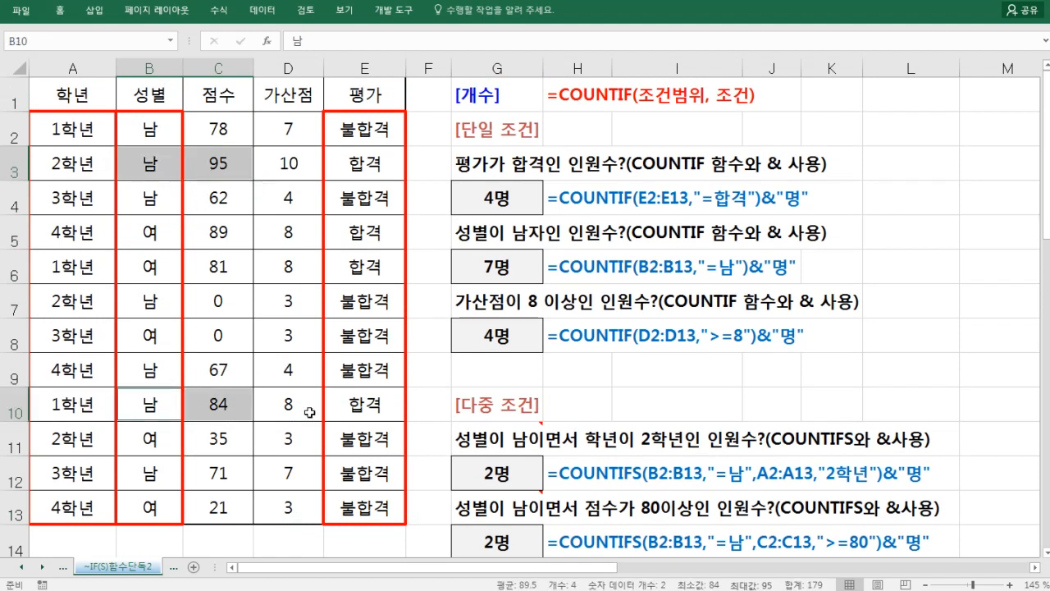
- Examine the 가산점 example in rows 15 and 16, comparing the two COUNTIFS conditions that both use the range D2:D13
{"action": "scroll", "coordinate": [474, 419], "scroll_direction": "down", "scroll_amount": 2}
{"action": "left_click", "coordinate": [515, 373]}
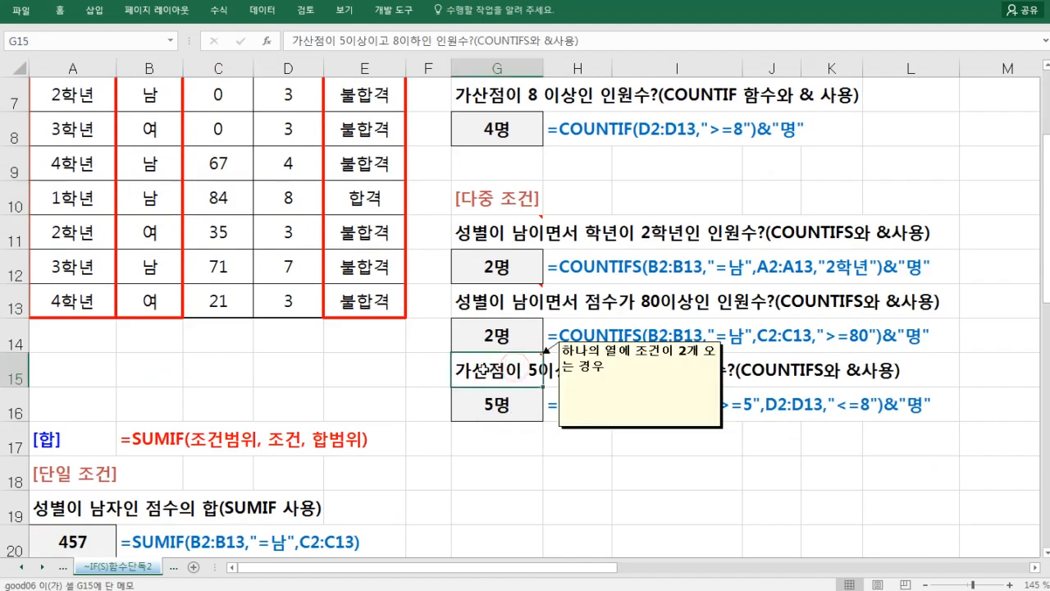
{"action": "scroll", "coordinate": [395, 338], "scroll_direction": "up", "scroll_amount": 1}
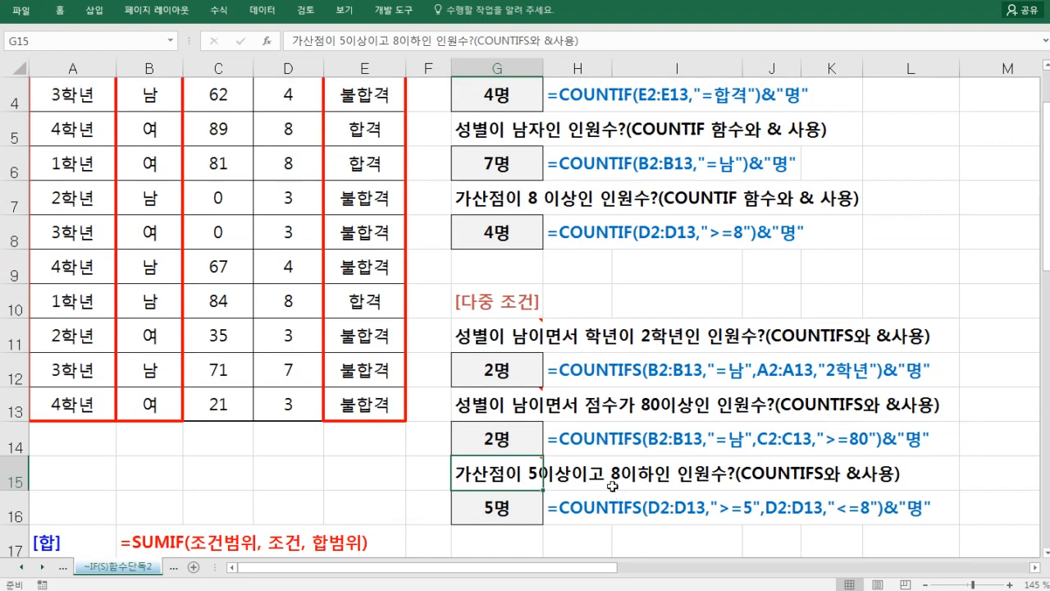
{"action": "left_click", "coordinate": [693, 549]}
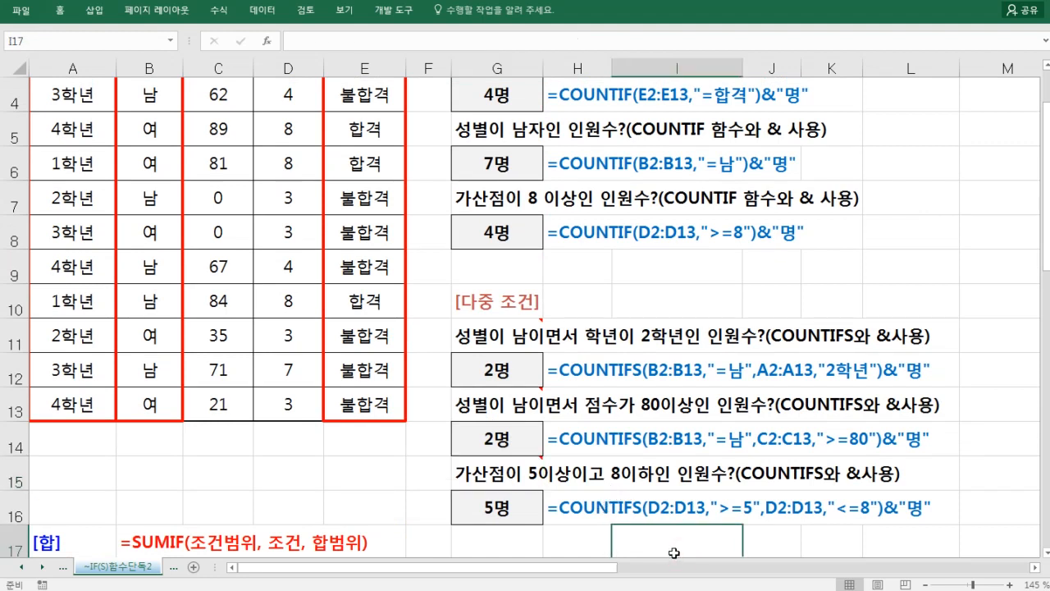
{"action": "left_click_drag", "start_coordinate": [649, 487], "coordinate": [756, 526]}
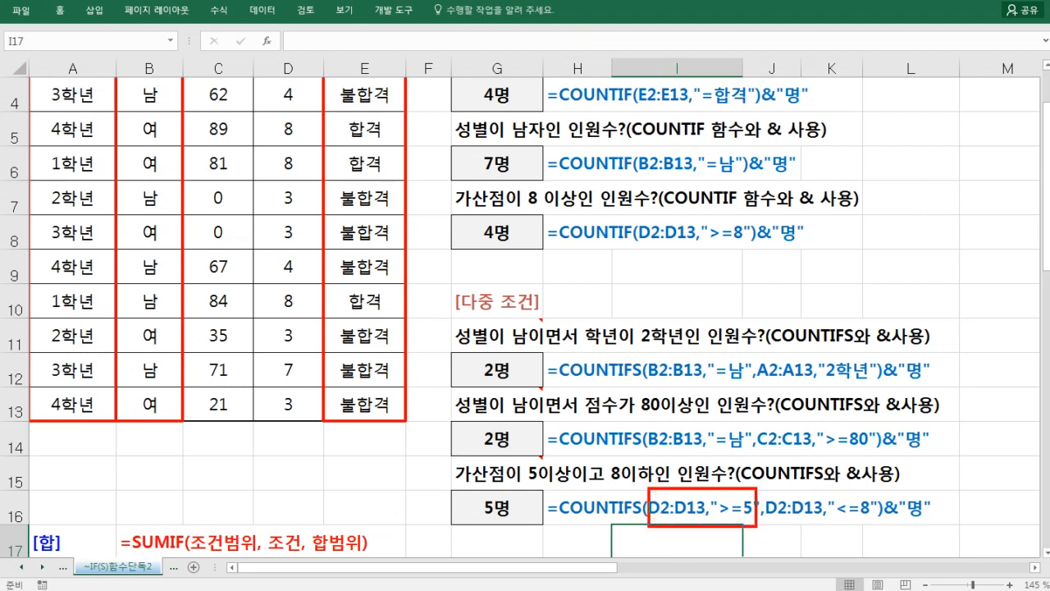
{"action": "mouse_move", "coordinate": [765, 490]}
{"action": "left_mouse_down"}
{"action": "mouse_move", "coordinate": [906, 524]}
{"action": "mouse_move", "coordinate": [883, 524]}
{"action": "left_mouse_up"}
{"action": "left_click_drag", "start_coordinate": [671, 496], "coordinate": [689, 484]}
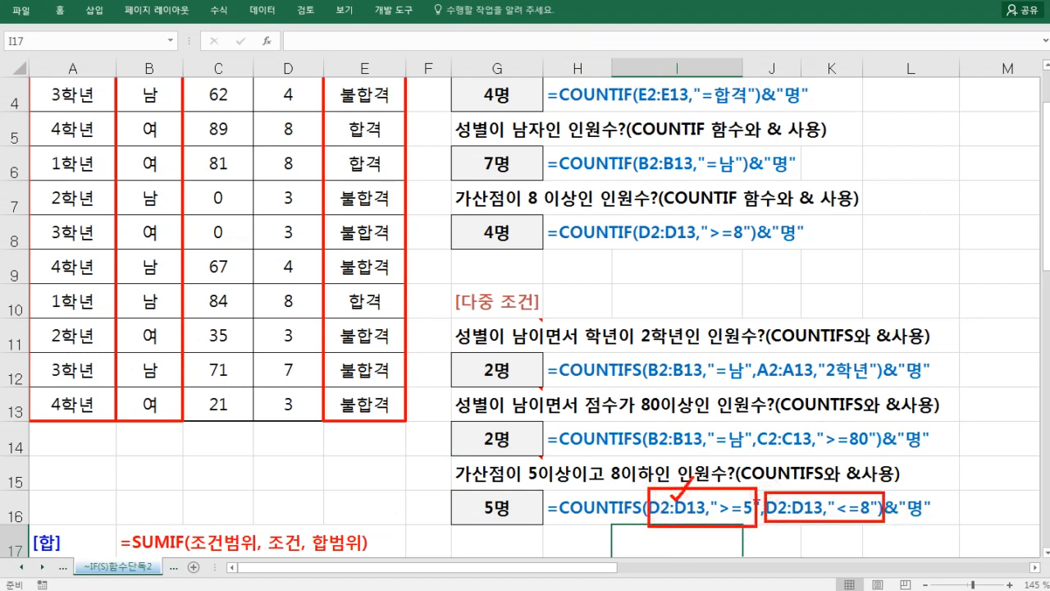
{"action": "left_click_drag", "start_coordinate": [789, 490], "coordinate": [808, 481]}
{"action": "left_click_drag", "start_coordinate": [788, 517], "coordinate": [677, 502]}
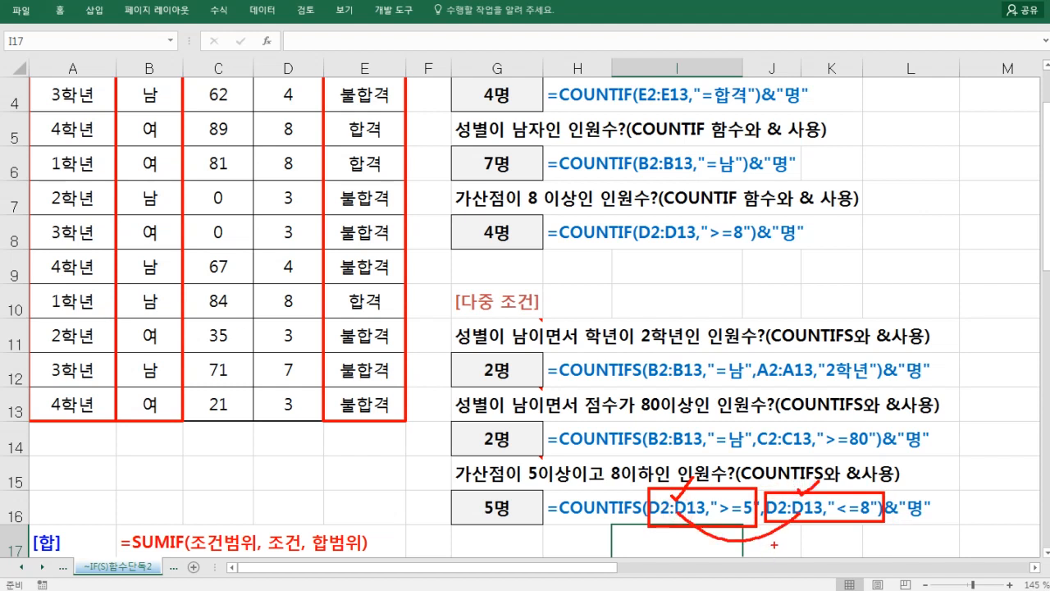
{"action": "key", "text": "Escape"}
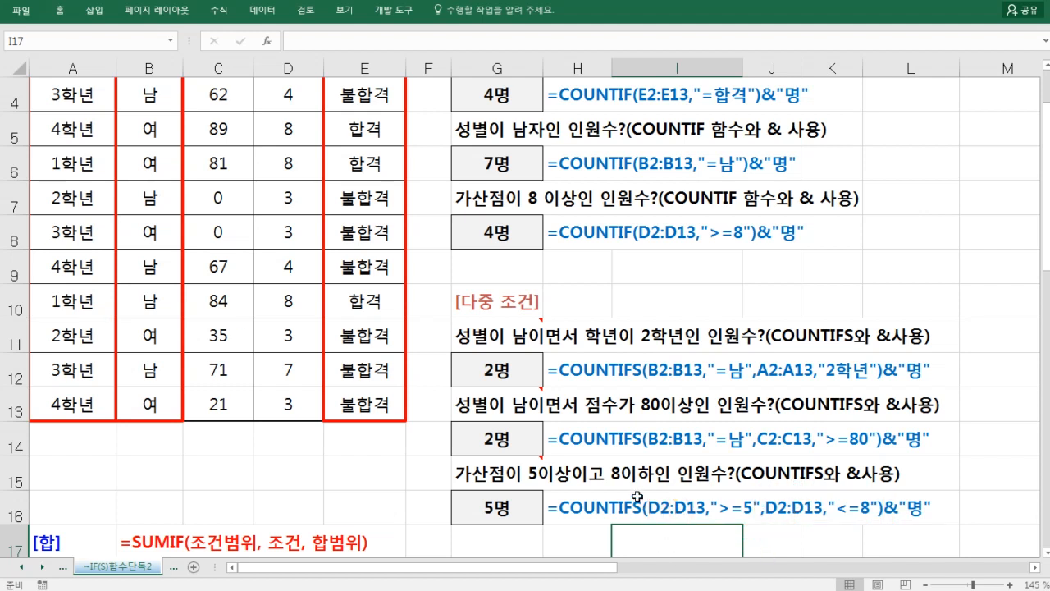
- Review the COUNTIF syntax in H1, the COUNTIFS examples, and the SUMIF syntax with its single-condition examples in rows 17 to 22
{"action": "scroll", "coordinate": [500, 472], "scroll_direction": "down", "scroll_amount": 1}
{"action": "left_click", "coordinate": [500, 471]}
{"action": "scroll", "coordinate": [500, 472], "scroll_direction": "up", "scroll_amount": 2}
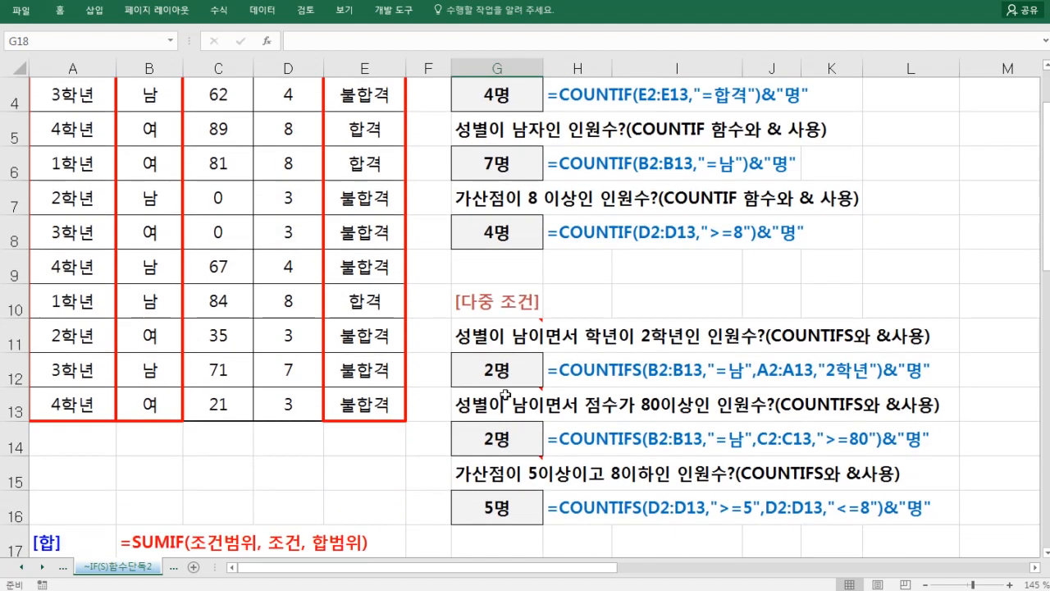
{"action": "left_click", "coordinate": [590, 104]}
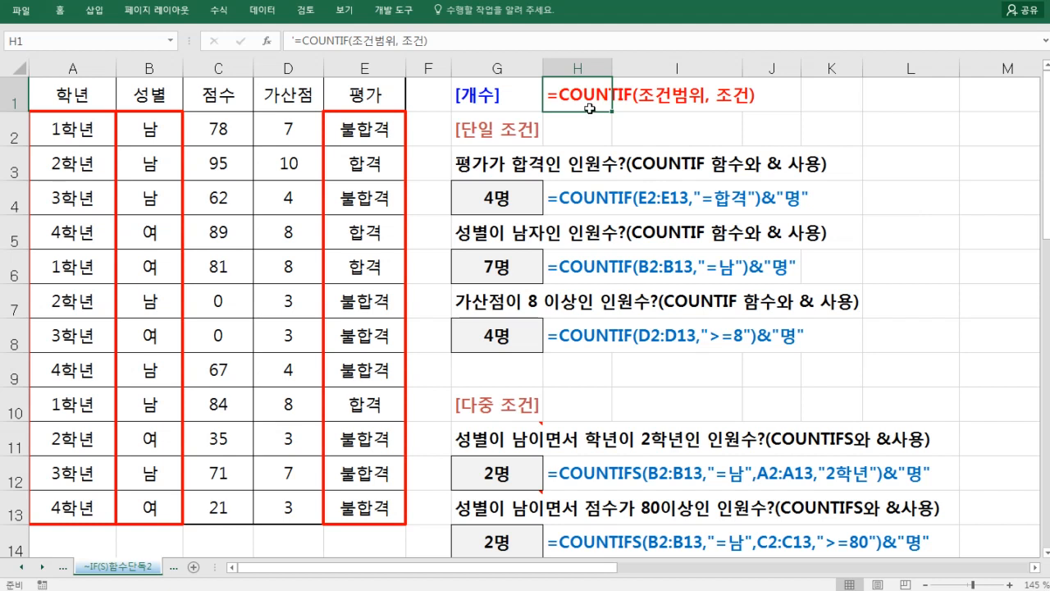
{"action": "scroll", "coordinate": [246, 428], "scroll_direction": "down", "scroll_amount": 3}
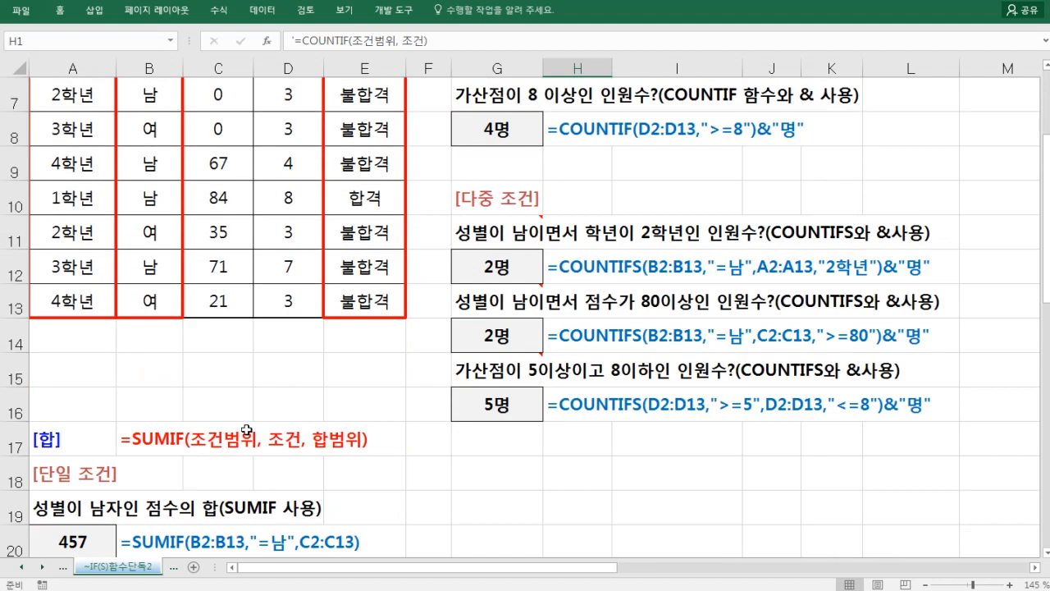
{"action": "left_click", "coordinate": [155, 392]}
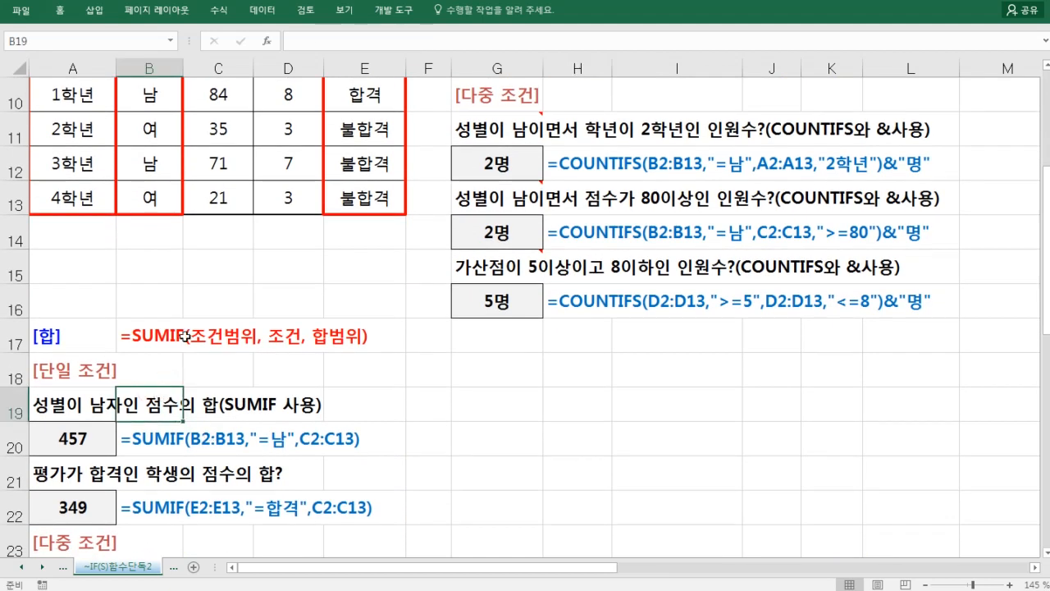
{"action": "left_click", "coordinate": [325, 468]}
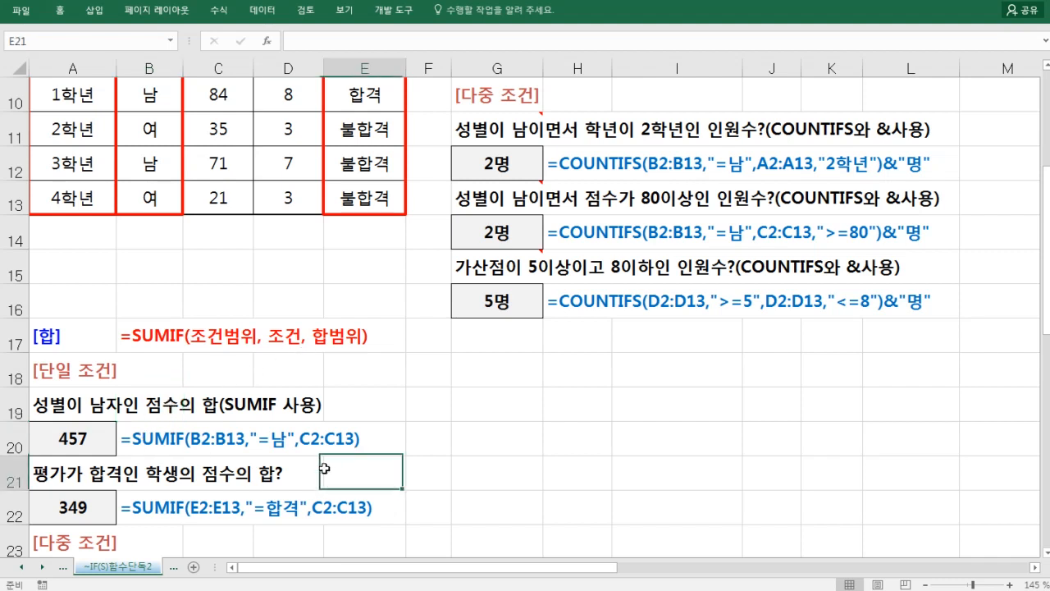
{"action": "left_click", "coordinate": [442, 416]}
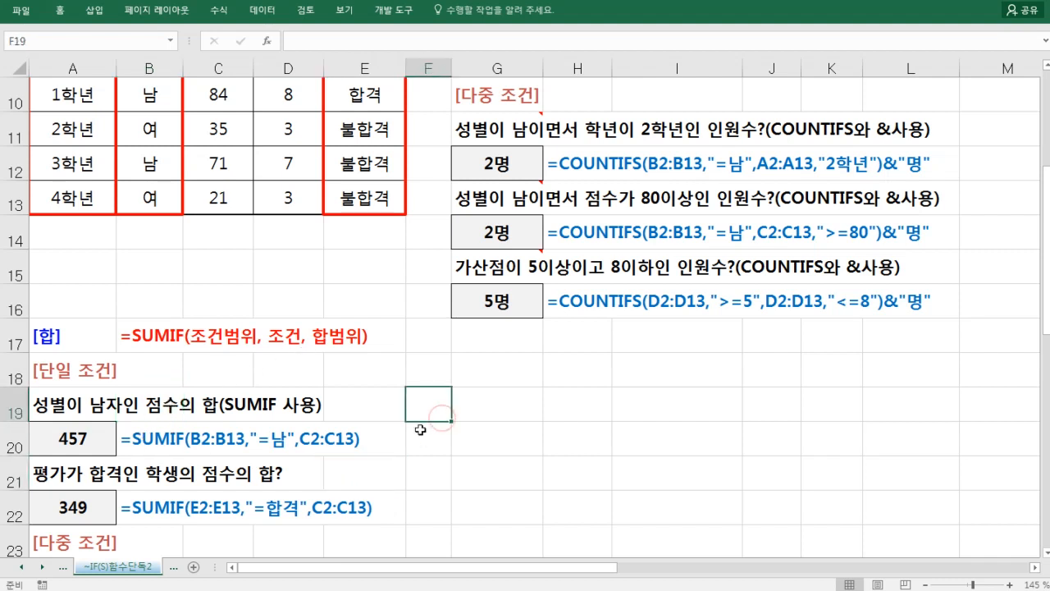
- Start a SUMIF formula in E19 with the 성별 cells B2:B13 as the criteria range
{"action": "left_click", "coordinate": [370, 408]}
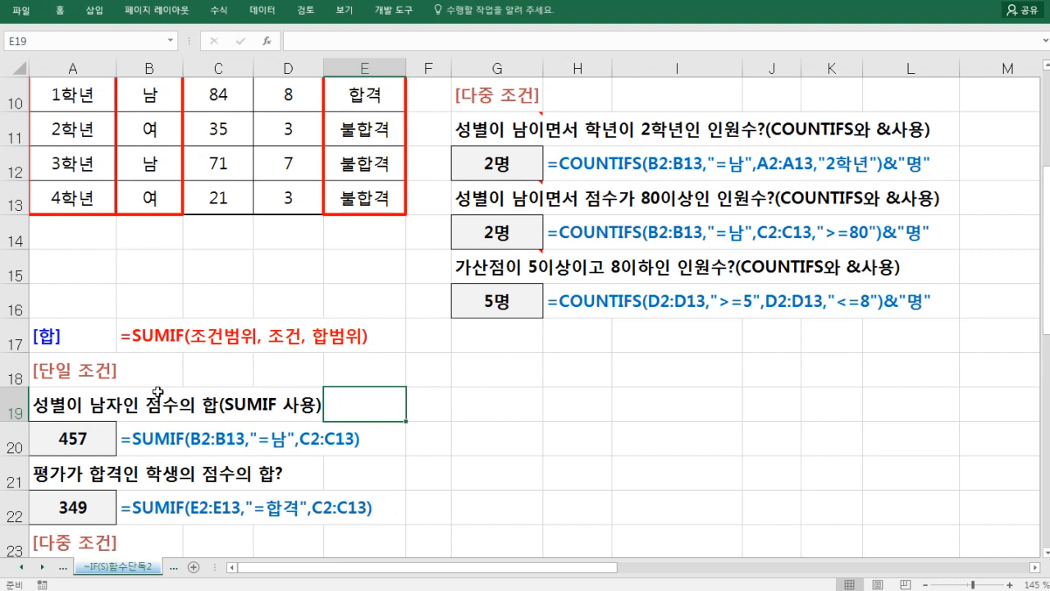
{"action": "type", "text": "=sum"}
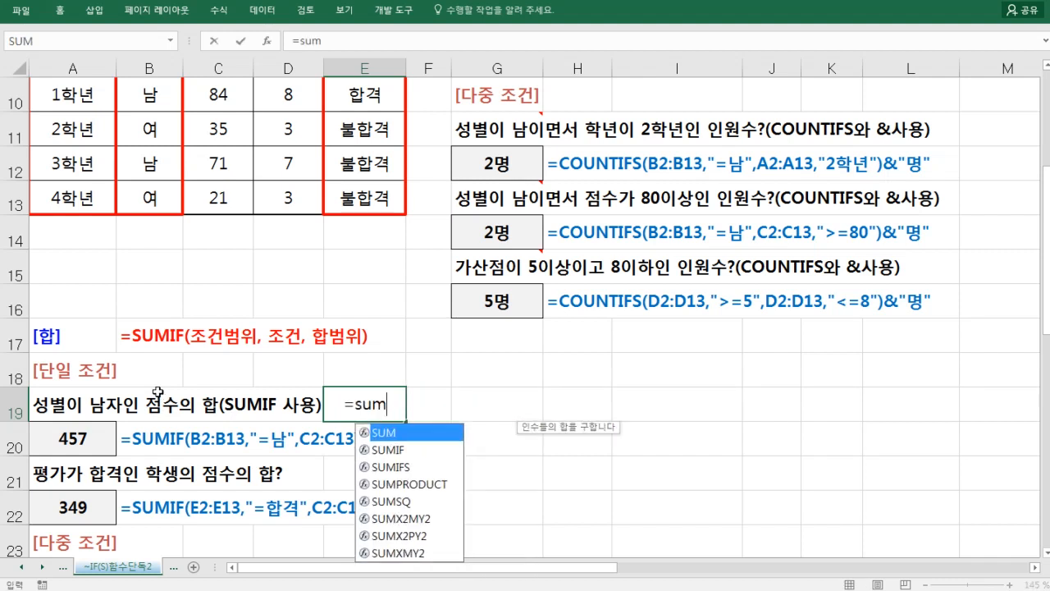
{"action": "key", "text": "Down"}
{"action": "key", "text": "Tab"}
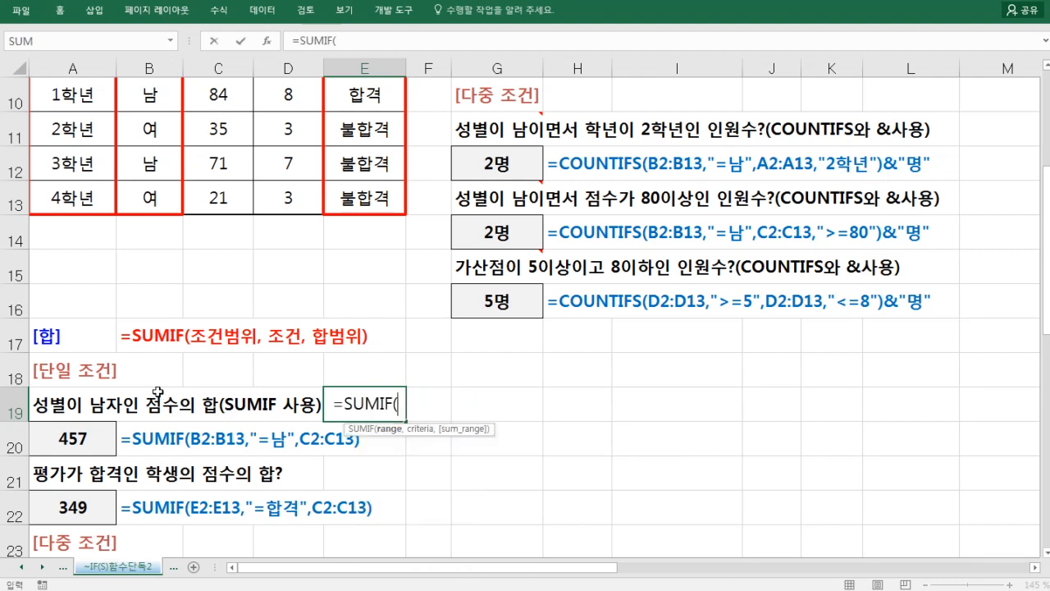
{"action": "scroll", "coordinate": [189, 385], "scroll_direction": "up", "scroll_amount": 2}
{"action": "scroll", "coordinate": [194, 337], "scroll_direction": "down", "scroll_amount": 2}
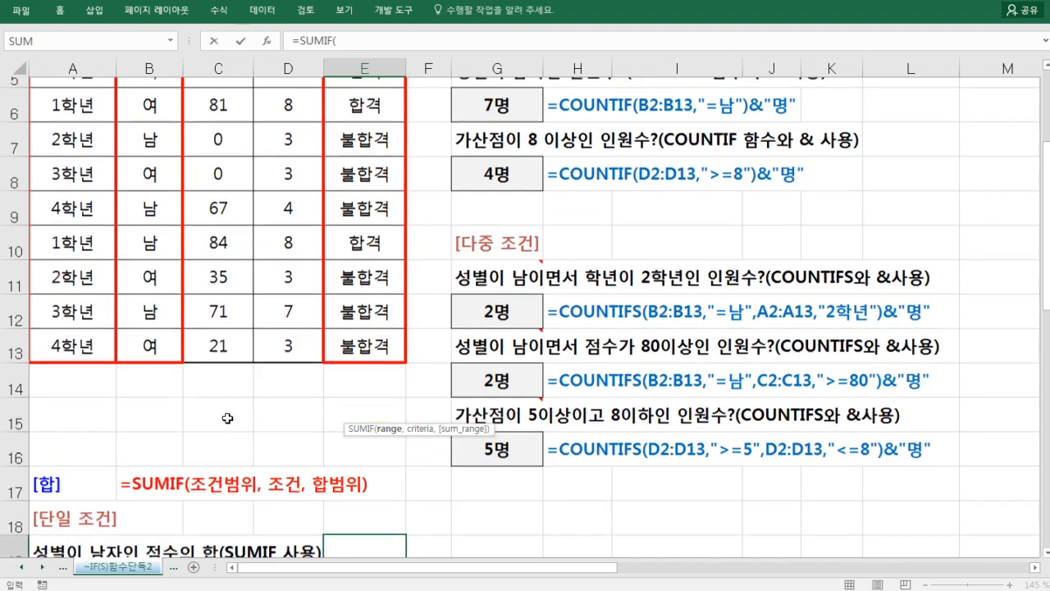
{"action": "mouse_move", "coordinate": [192, 319]}
{"action": "left_mouse_down"}
{"action": "mouse_move", "coordinate": [265, 348]}
{"action": "mouse_move", "coordinate": [304, 351]}
{"action": "left_mouse_up"}
{"action": "key", "text": "Escape"}
{"action": "scroll", "coordinate": [136, 276], "scroll_direction": "up", "scroll_amount": 3}
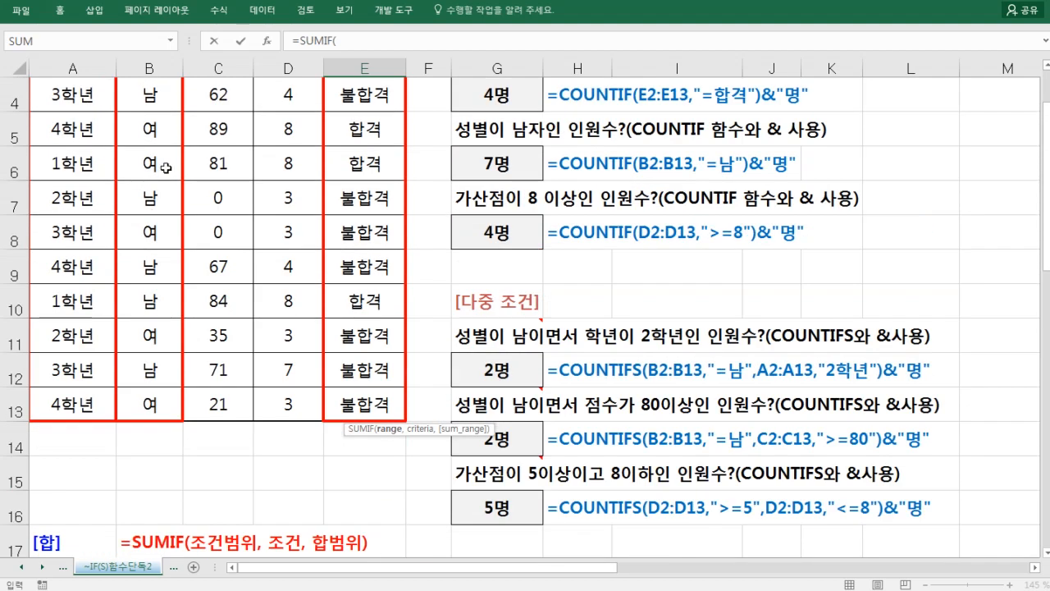
{"action": "scroll", "coordinate": [156, 123], "scroll_direction": "up", "scroll_amount": 1}
{"action": "left_click_drag", "start_coordinate": [153, 125], "coordinate": [150, 502]}
{"action": "scroll", "coordinate": [271, 451], "scroll_direction": "down", "scroll_amount": 3}
{"action": "scroll", "coordinate": [280, 447], "scroll_direction": "down", "scroll_amount": 1}
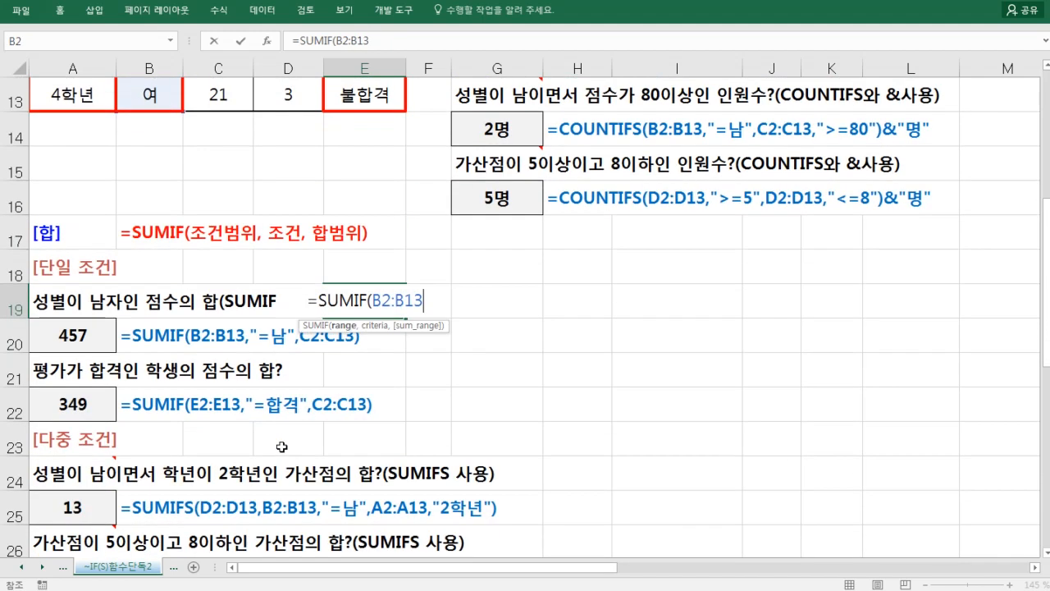
- Add "=남" as the criterion of the E19 SUMIF formula and enter it
{"action": "type", "text": ","}
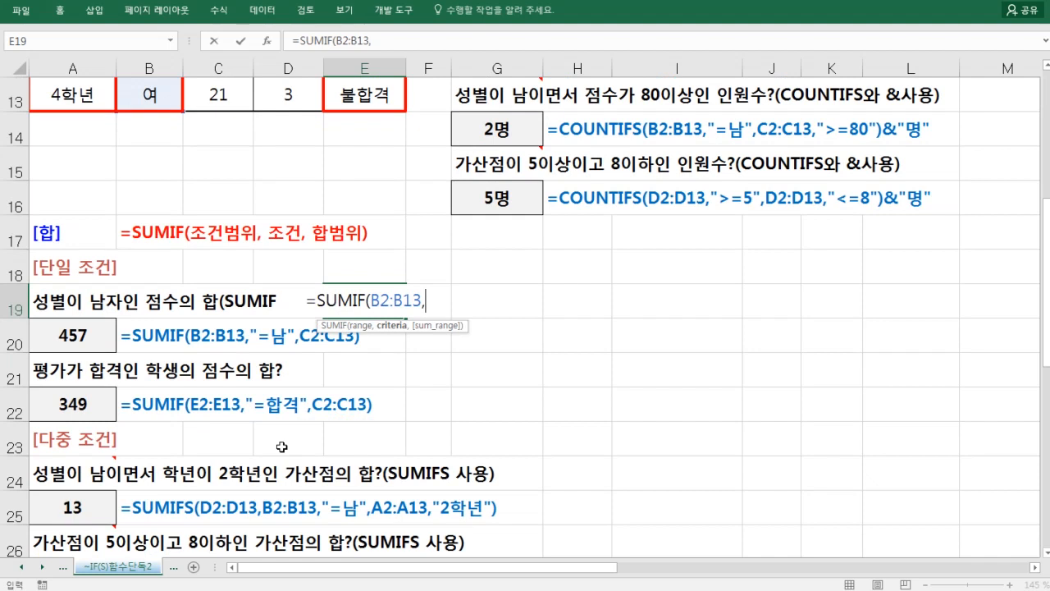
{"action": "type", "text": "\"=남"}
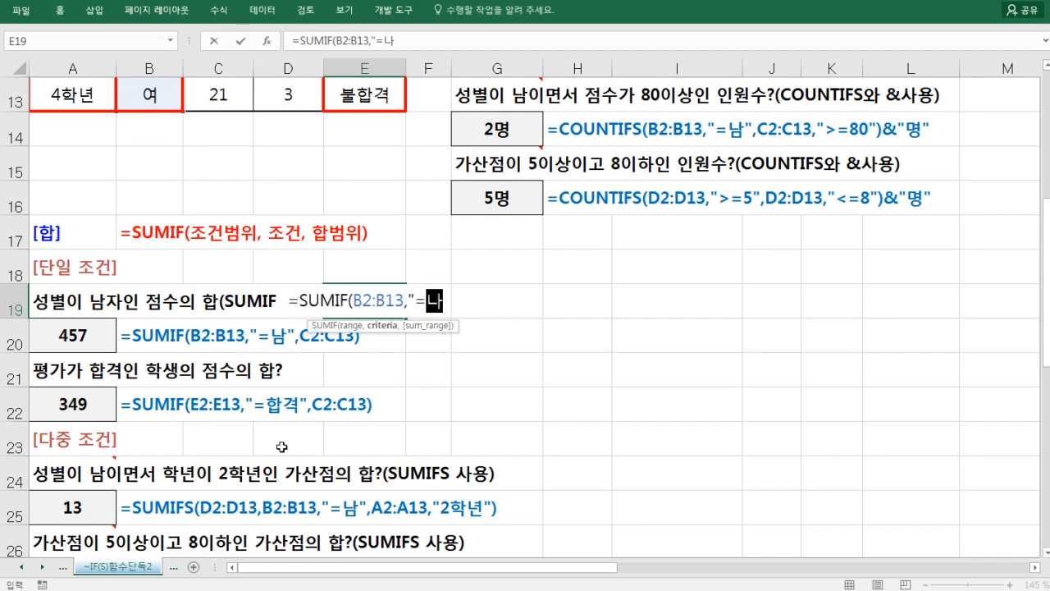
{"action": "type", "text": "\""}
{"action": "key", "text": "Return"}
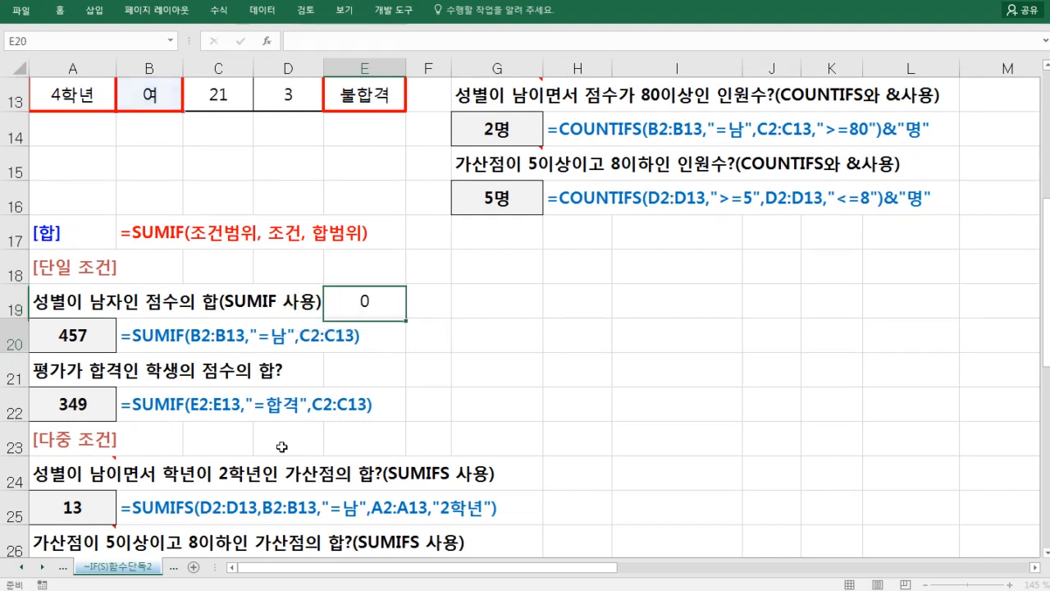
- Reopen the E19 SUMIF formula for editing and add the 점수 cells C2:C13 as the sum range
{"action": "left_click", "coordinate": [402, 305]}
{"action": "double_click", "coordinate": [404, 307]}
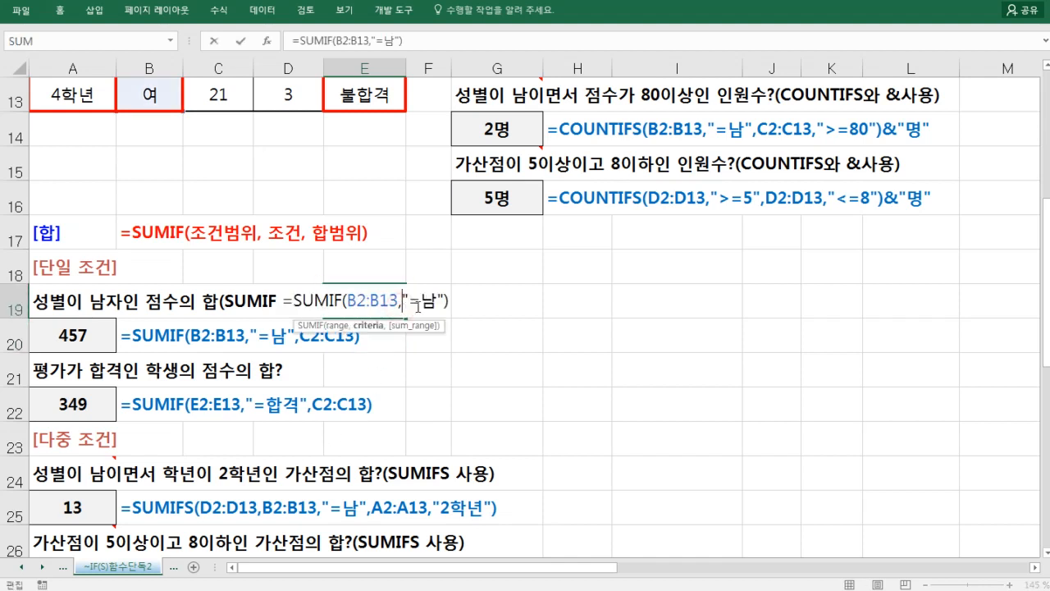
{"action": "key", "text": "BackSpace"}
{"action": "type", "text": ","}
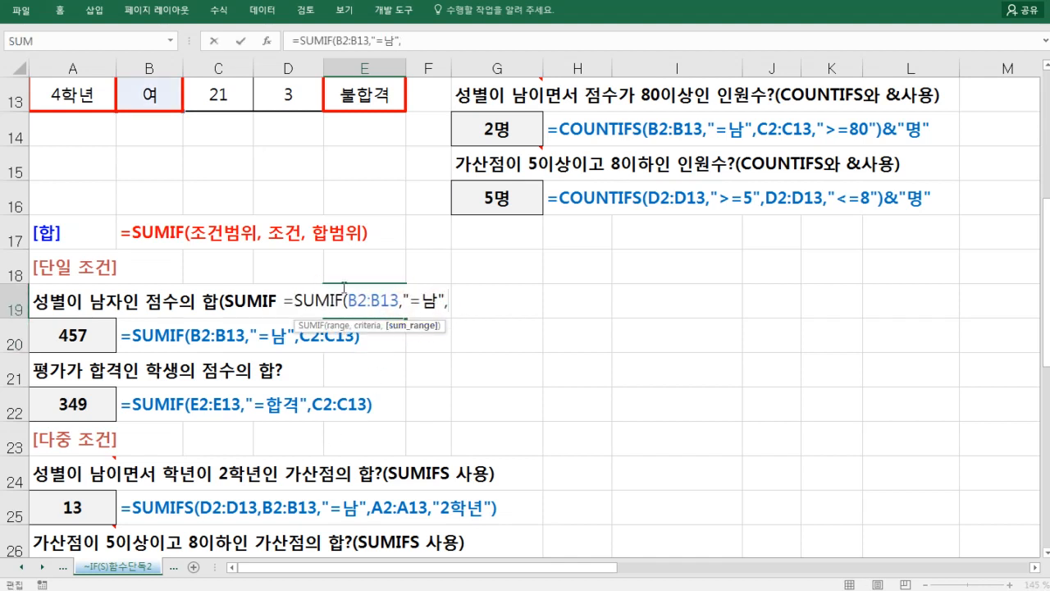
{"action": "scroll", "coordinate": [237, 243], "scroll_direction": "up", "scroll_amount": 2}
{"action": "scroll", "coordinate": [237, 243], "scroll_direction": "up", "scroll_amount": 2}
{"action": "scroll", "coordinate": [234, 205], "scroll_direction": "down", "scroll_amount": 1}
{"action": "scroll", "coordinate": [228, 147], "scroll_direction": "up", "scroll_amount": 1}
{"action": "left_click_drag", "start_coordinate": [220, 132], "coordinate": [226, 502]}
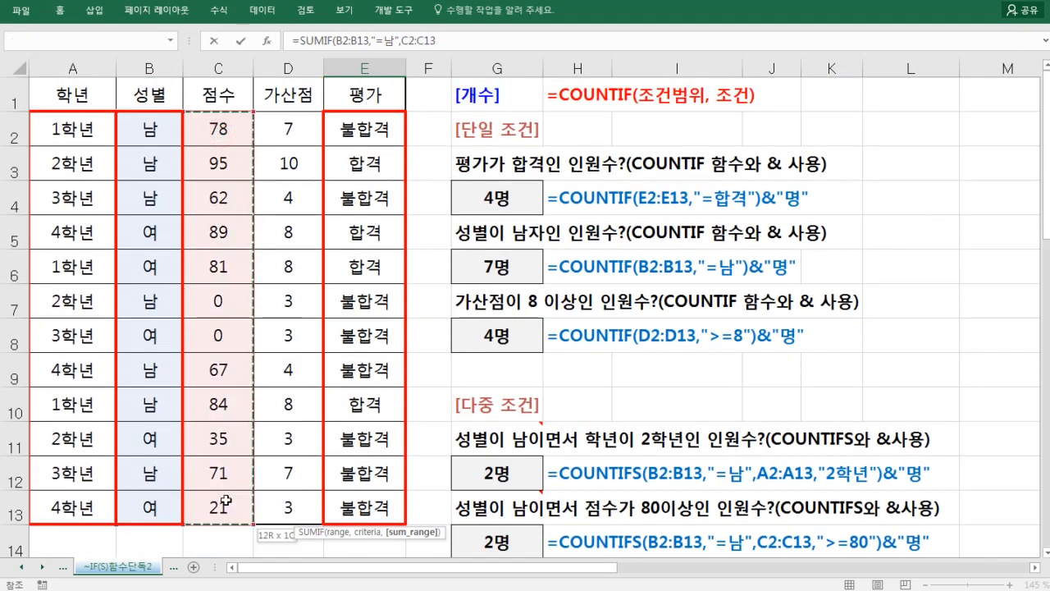
{"action": "scroll", "coordinate": [233, 486], "scroll_direction": "down", "scroll_amount": 2}
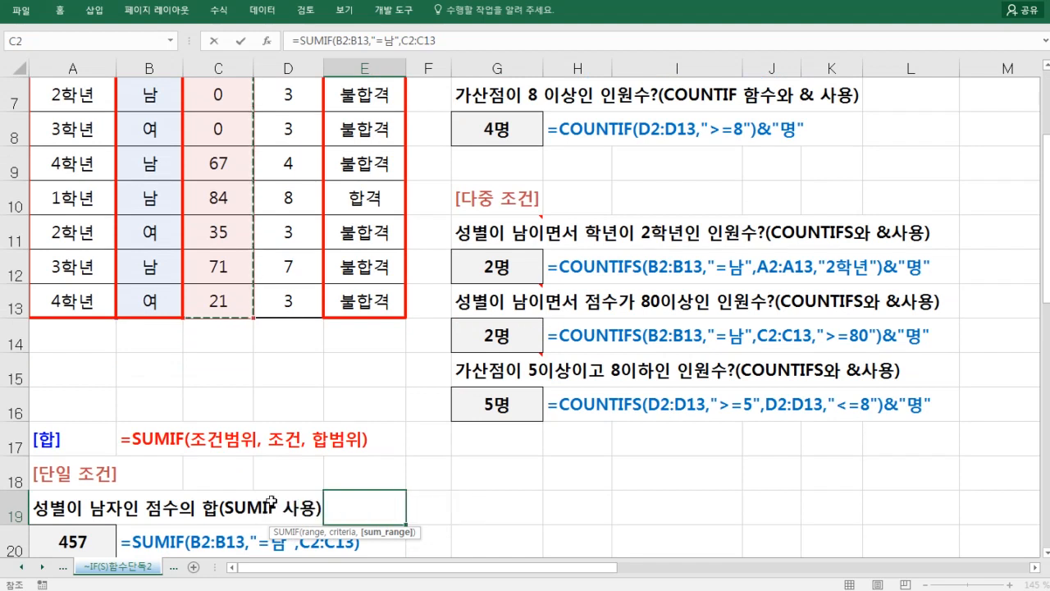
- Complete the E19 formula as =SUMIF(B2:B13,"=남",C2:C13), then clear the cell
{"action": "scroll", "coordinate": [350, 449], "scroll_direction": "down", "scroll_amount": 1}
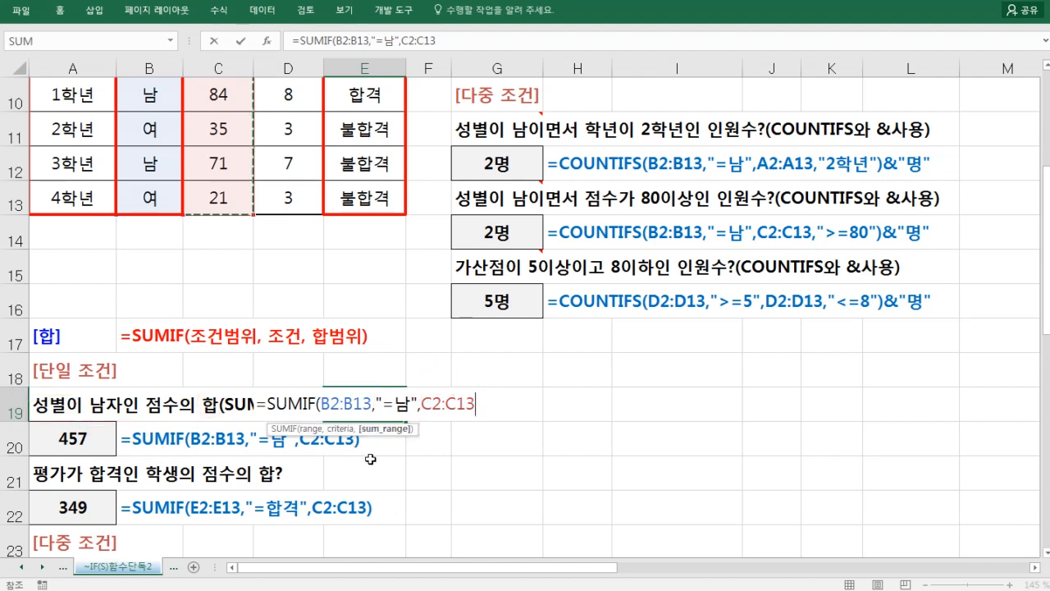
{"action": "type", "text": ")"}
{"action": "key", "text": "Return"}
{"action": "key", "text": "Up"}
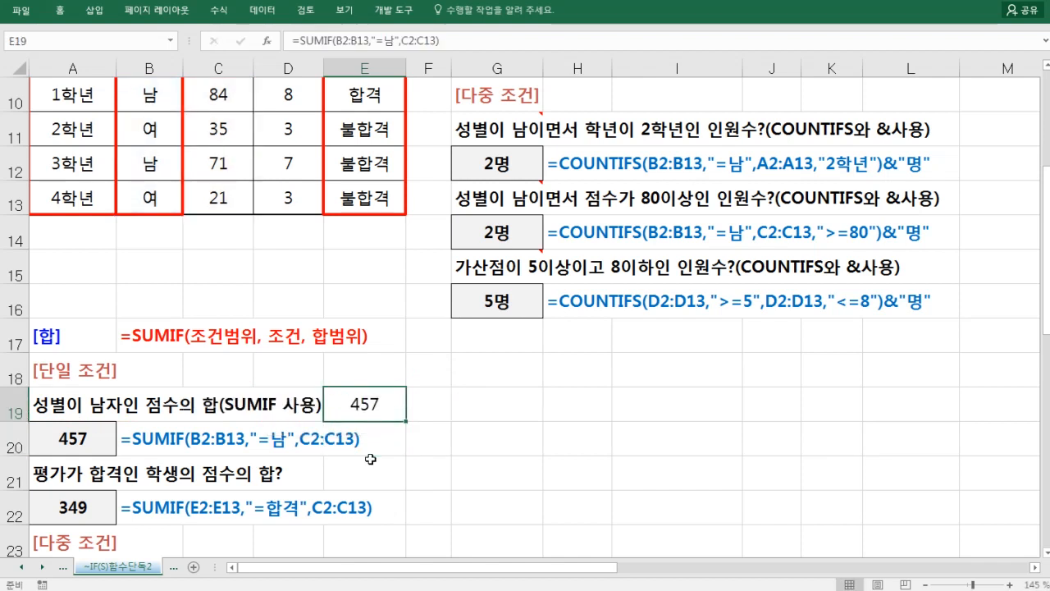
{"action": "key", "text": "Delete"}
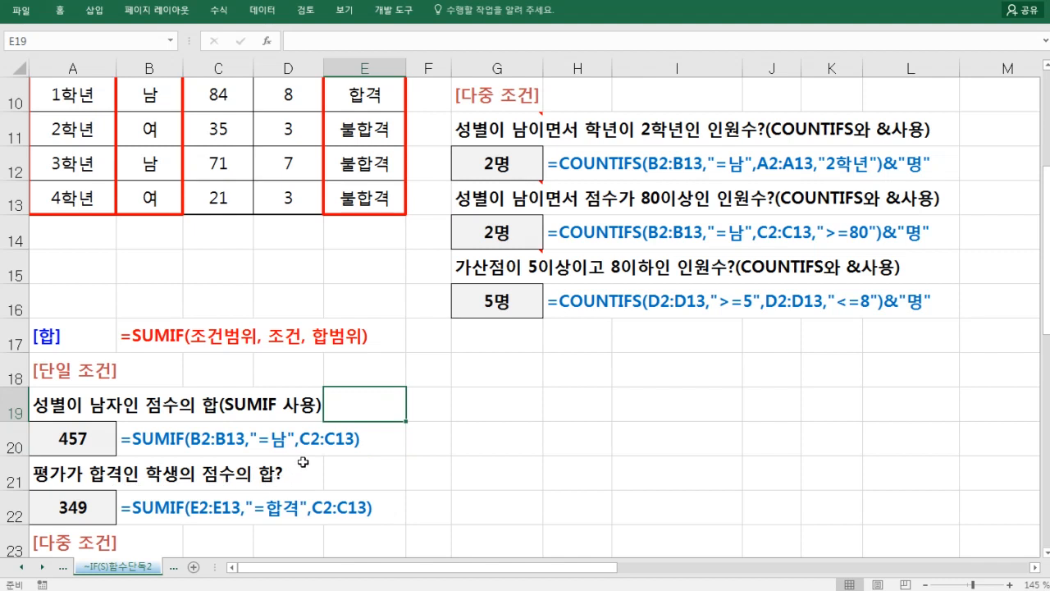
- Examine the 평가 column as the criteria range and the 점수 column as the sum range for the 합격 SUMIF example
{"action": "scroll", "coordinate": [344, 391], "scroll_direction": "up", "scroll_amount": 2}
{"action": "scroll", "coordinate": [344, 390], "scroll_direction": "up", "scroll_amount": 1}
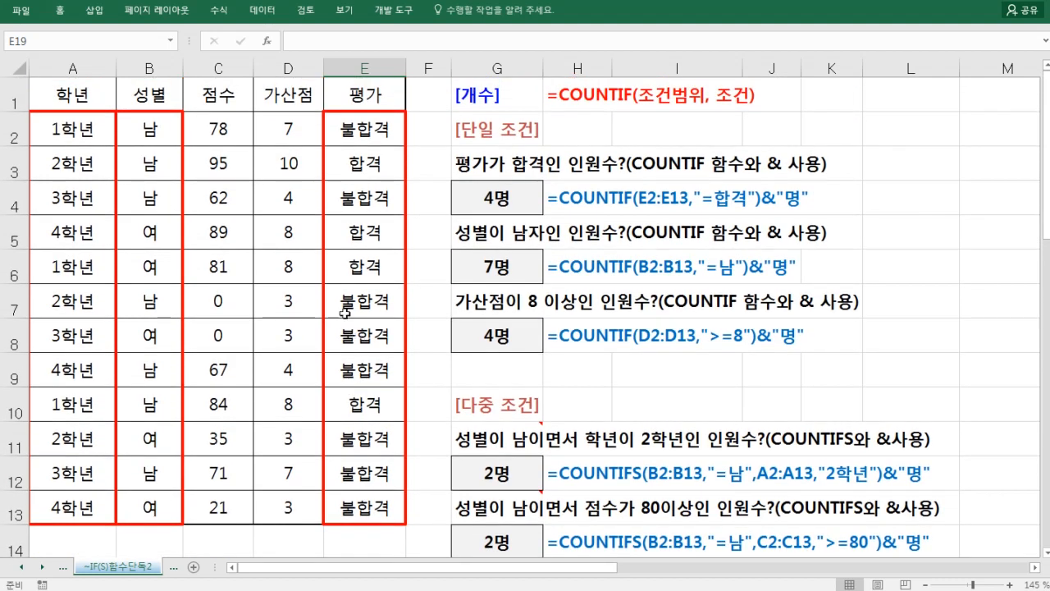
{"action": "mouse_move", "coordinate": [328, 118]}
{"action": "left_mouse_down"}
{"action": "mouse_move", "coordinate": [390, 297]}
{"action": "mouse_move", "coordinate": [412, 521]}
{"action": "left_mouse_up"}
{"action": "scroll", "coordinate": [347, 368], "scroll_direction": "down", "scroll_amount": 3}
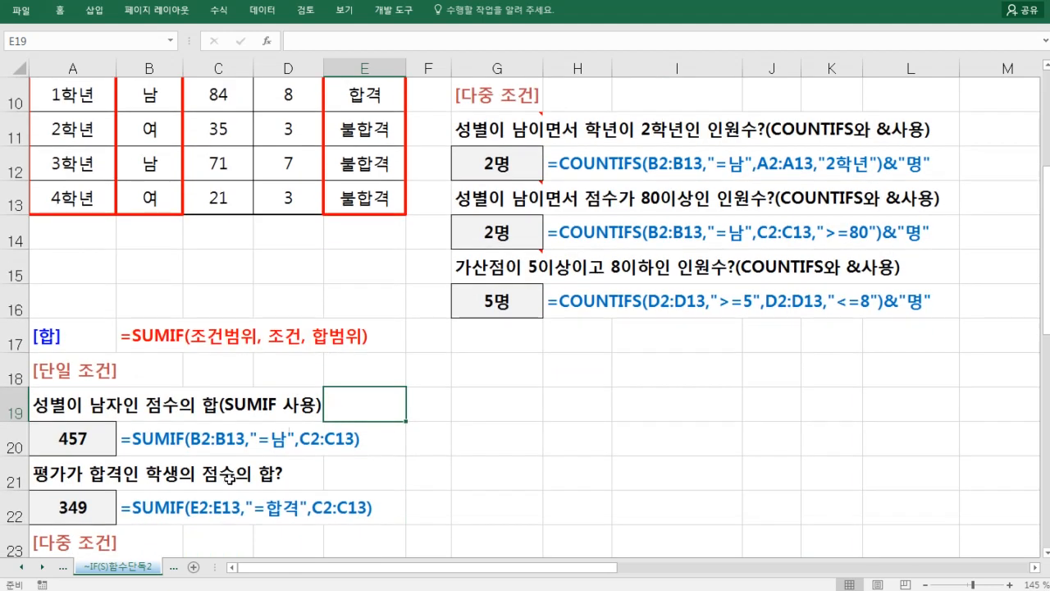
{"action": "scroll", "coordinate": [228, 480], "scroll_direction": "up", "scroll_amount": 3}
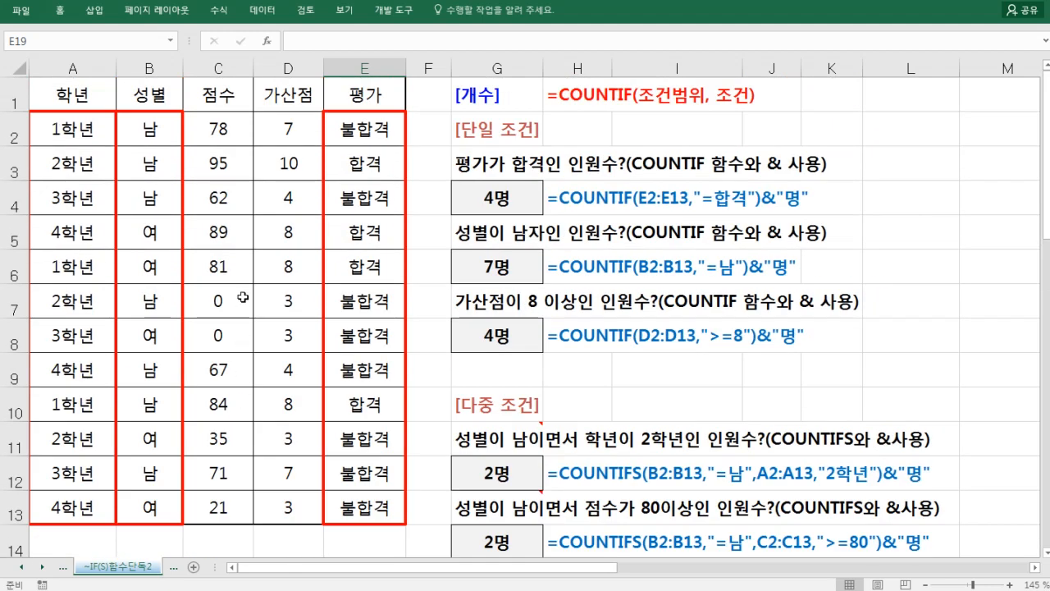
{"action": "mouse_move", "coordinate": [188, 128]}
{"action": "left_mouse_down"}
{"action": "mouse_move", "coordinate": [228, 320]}
{"action": "mouse_move", "coordinate": [240, 525]}
{"action": "left_mouse_up"}
{"action": "left_click_drag", "start_coordinate": [337, 118], "coordinate": [401, 518]}
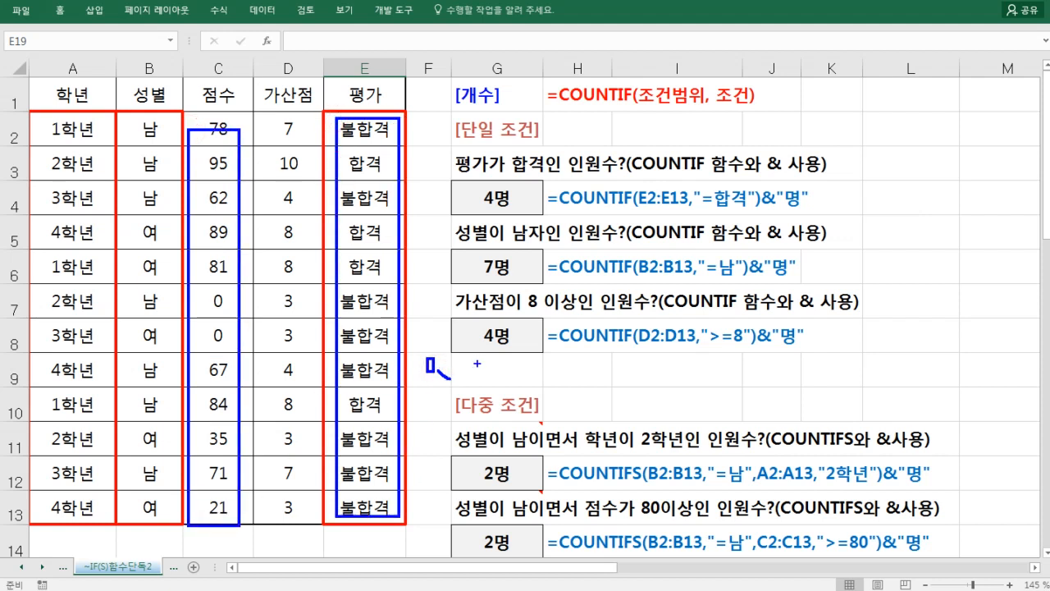
{"action": "mouse_move", "coordinate": [405, 326]}
{"action": "left_mouse_down"}
{"action": "mouse_move", "coordinate": [420, 345]}
{"action": "mouse_move", "coordinate": [456, 351]}
{"action": "left_mouse_up"}
{"action": "mouse_move", "coordinate": [246, 391]}
{"action": "left_mouse_down"}
{"action": "mouse_move", "coordinate": [266, 394]}
{"action": "mouse_move", "coordinate": [283, 443]}
{"action": "mouse_move", "coordinate": [279, 422]}
{"action": "left_mouse_up"}
{"action": "left_click_drag", "start_coordinate": [455, 369], "coordinate": [434, 365]}
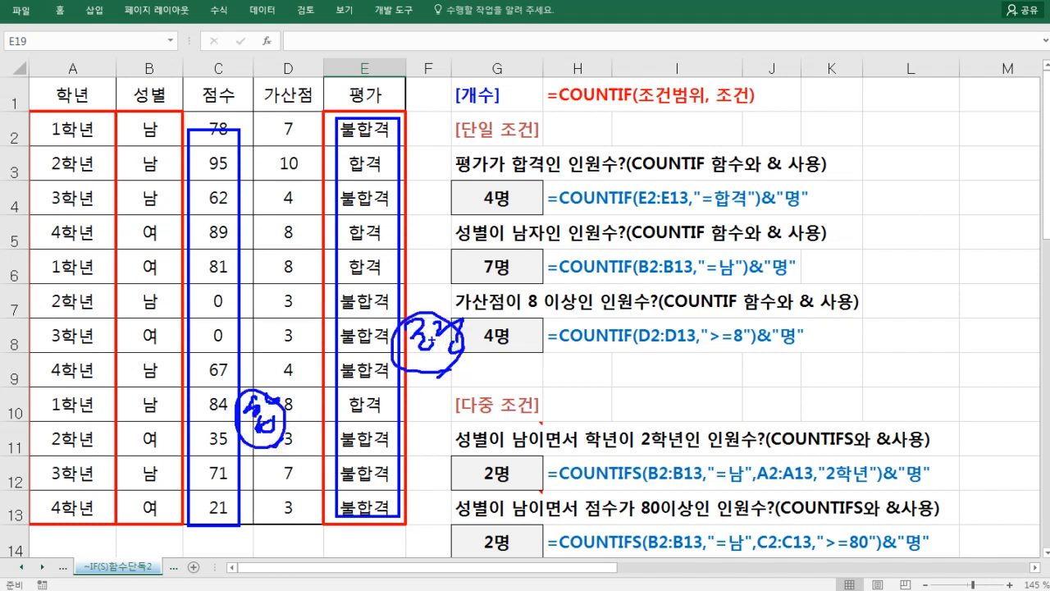
{"action": "key", "text": "Escape"}
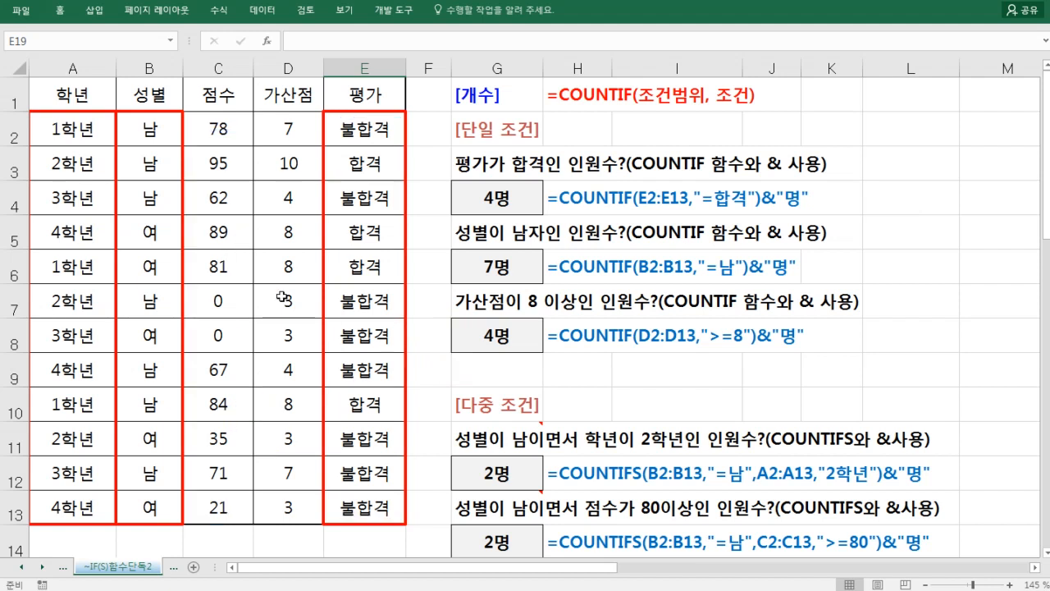
- Start a SUMIFS formula in E23 beside the [다중 조건] heading
{"action": "scroll", "coordinate": [283, 297], "scroll_direction": "down", "scroll_amount": 4}
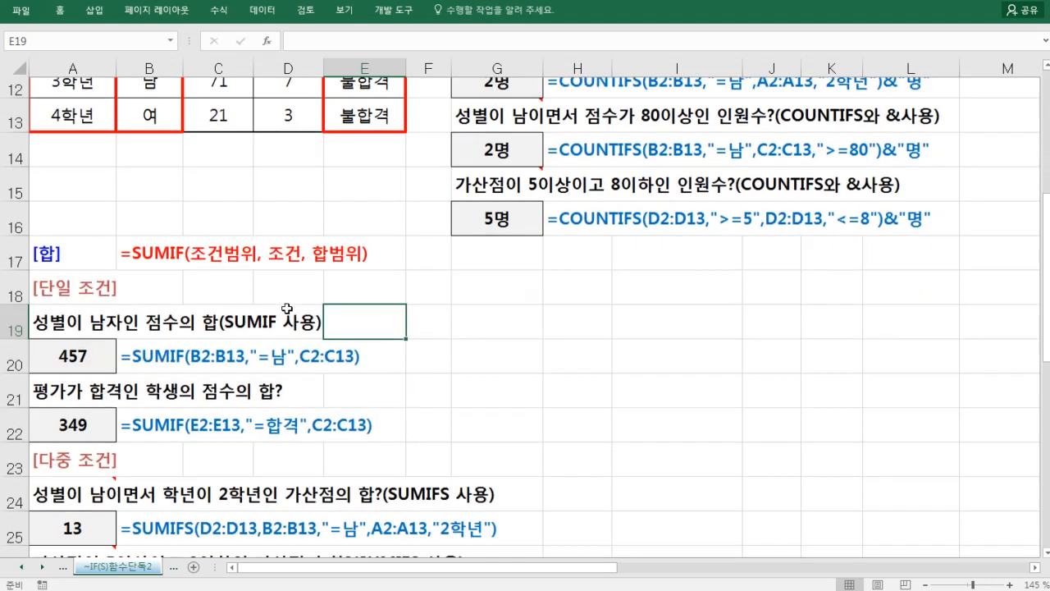
{"action": "scroll", "coordinate": [288, 302], "scroll_direction": "down", "scroll_amount": 1}
{"action": "left_click", "coordinate": [447, 309]}
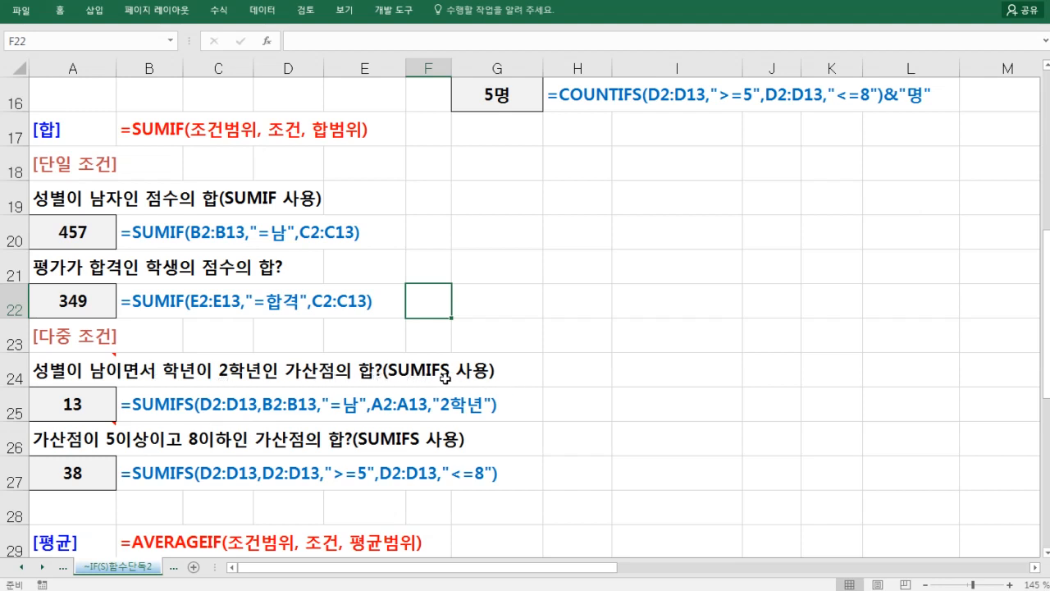
{"action": "left_click", "coordinate": [521, 345]}
{"action": "left_click", "coordinate": [366, 348]}
{"action": "type", "text": "=sum"}
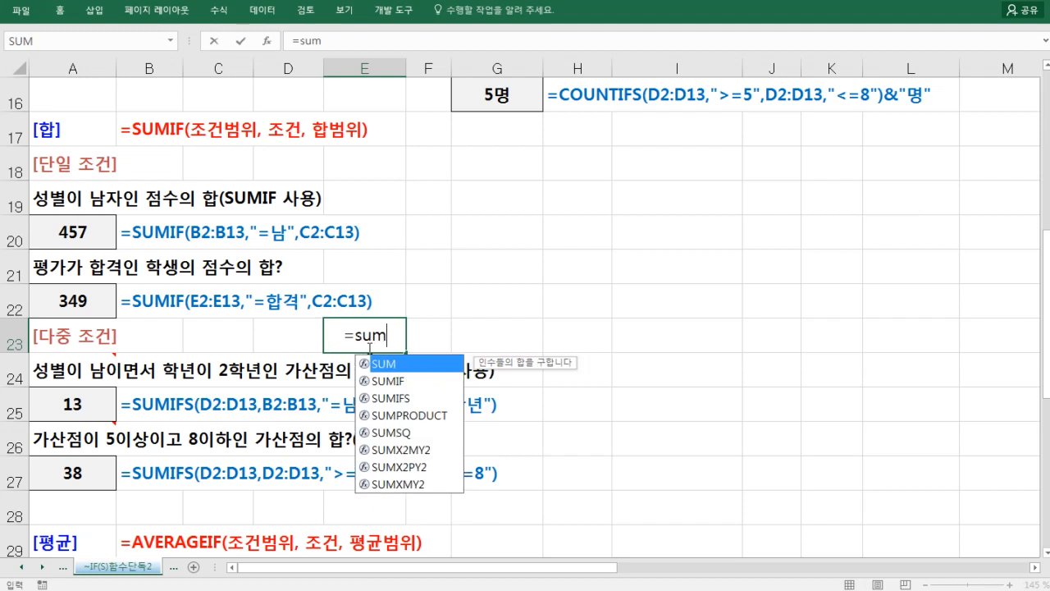
{"action": "key", "text": "Down"}
{"action": "key", "text": "Down"}
{"action": "key", "text": "Tab"}
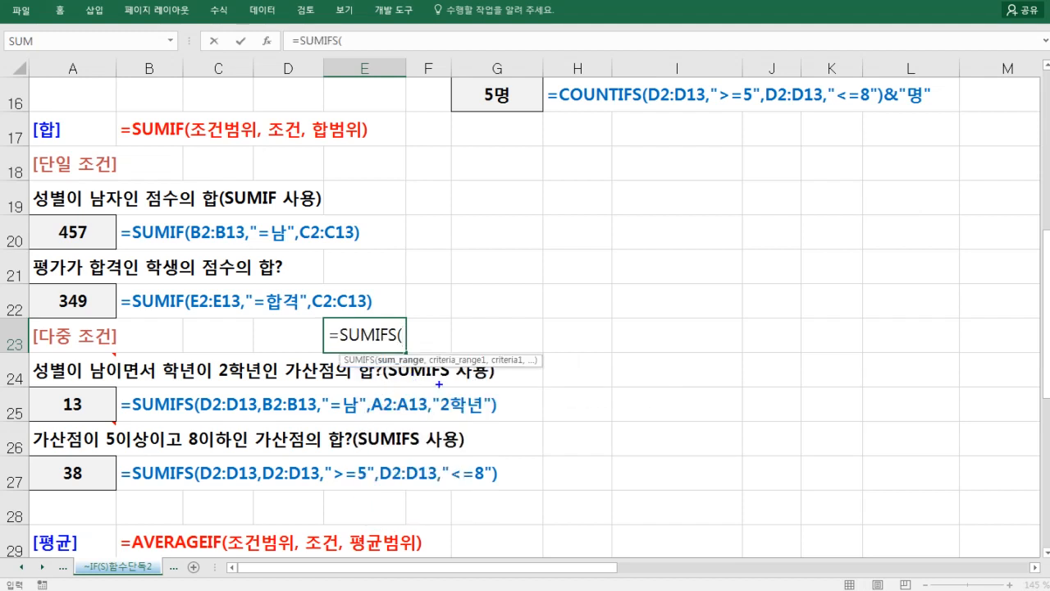
- Examine the SUMIFS argument order, focusing on sum_range coming before the pairs of criteria ranges and criteria
{"action": "left_click_drag", "start_coordinate": [376, 358], "coordinate": [429, 373]}
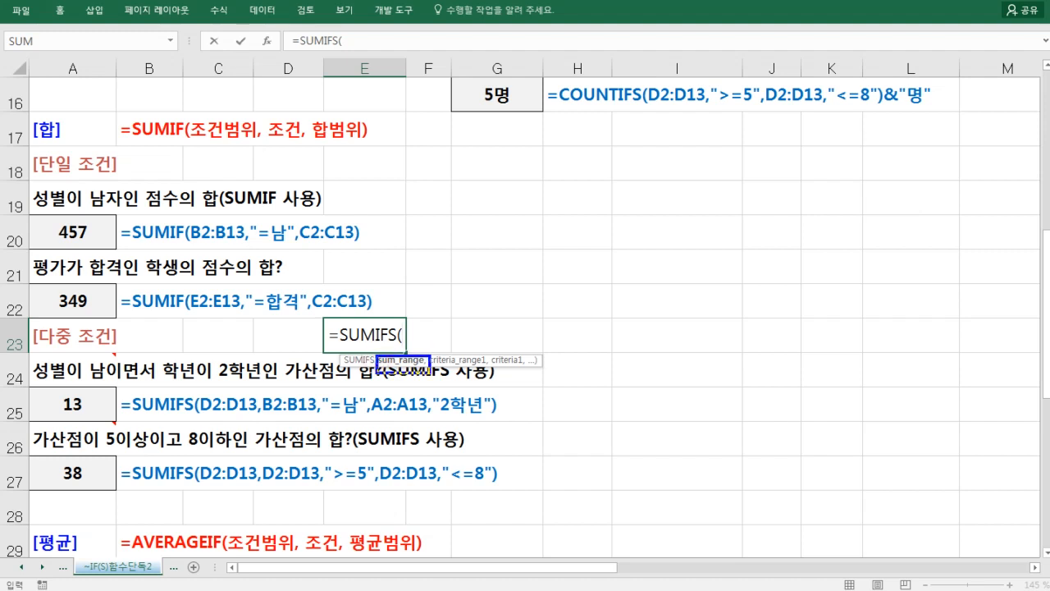
{"action": "key", "text": "Escape"}
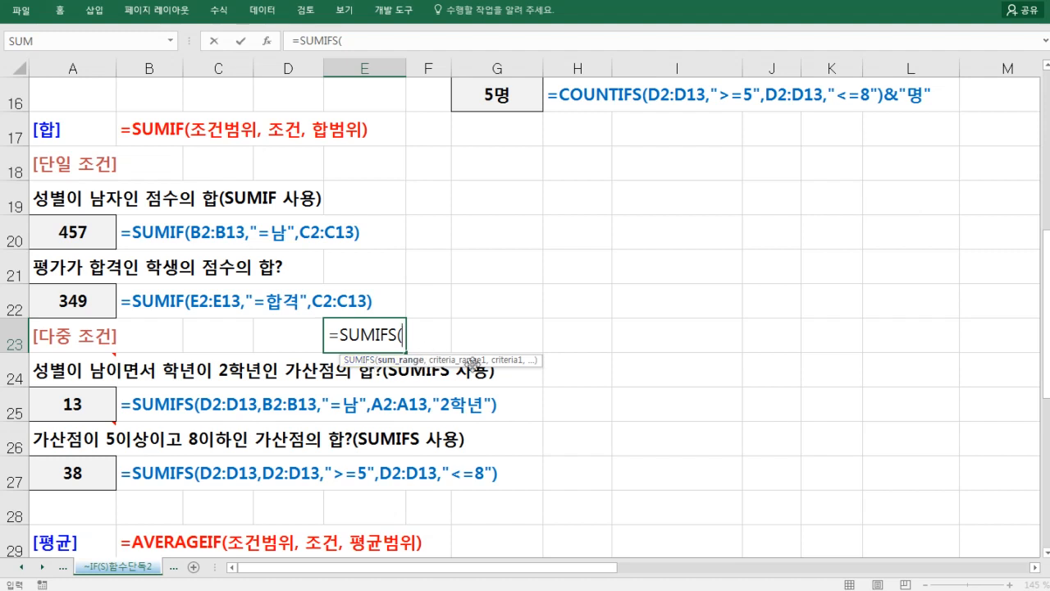
{"action": "left_click_drag", "start_coordinate": [416, 318], "coordinate": [525, 359]}
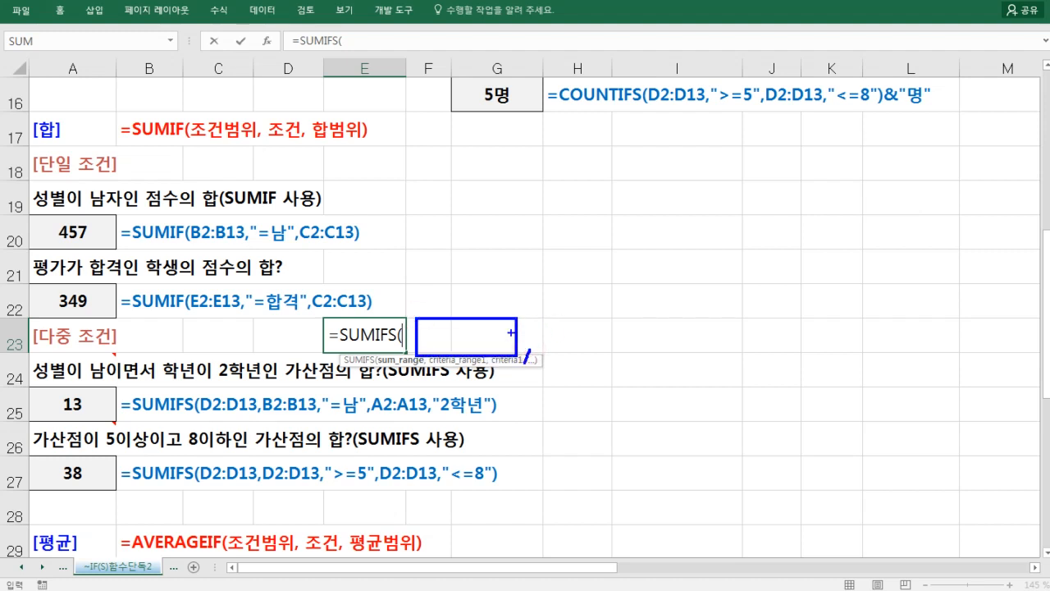
{"action": "left_click_drag", "start_coordinate": [542, 317], "coordinate": [597, 374]}
{"action": "left_click_drag", "start_coordinate": [616, 320], "coordinate": [697, 354]}
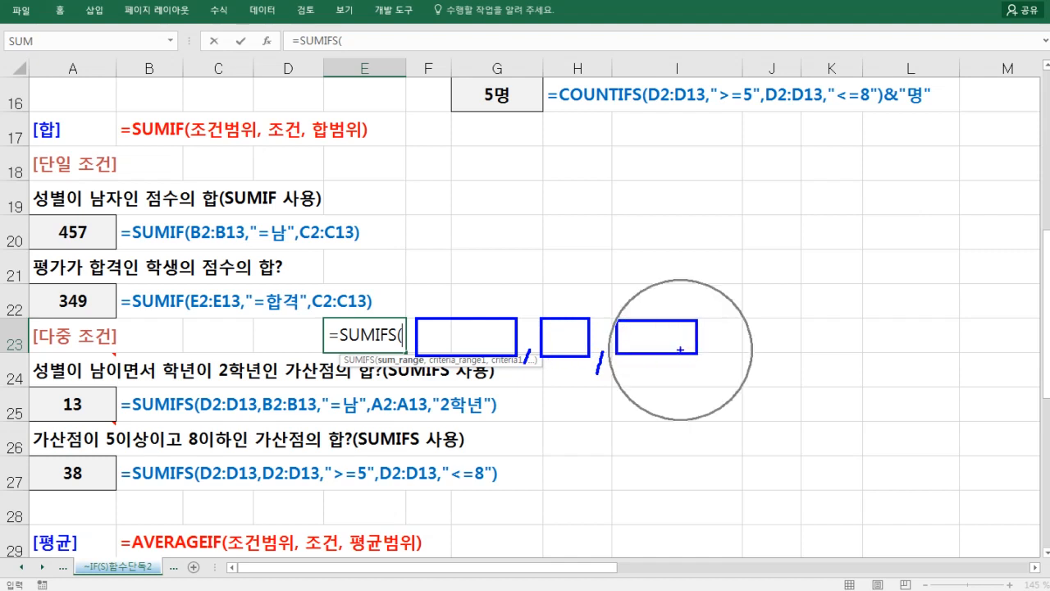
{"action": "left_click_drag", "start_coordinate": [707, 346], "coordinate": [704, 365]}
{"action": "mouse_move", "coordinate": [722, 322]}
{"action": "left_mouse_down"}
{"action": "mouse_move", "coordinate": [780, 364]}
{"action": "mouse_move", "coordinate": [905, 351]}
{"action": "mouse_move", "coordinate": [931, 325]}
{"action": "left_mouse_up"}
{"action": "left_click", "coordinate": [871, 354]}
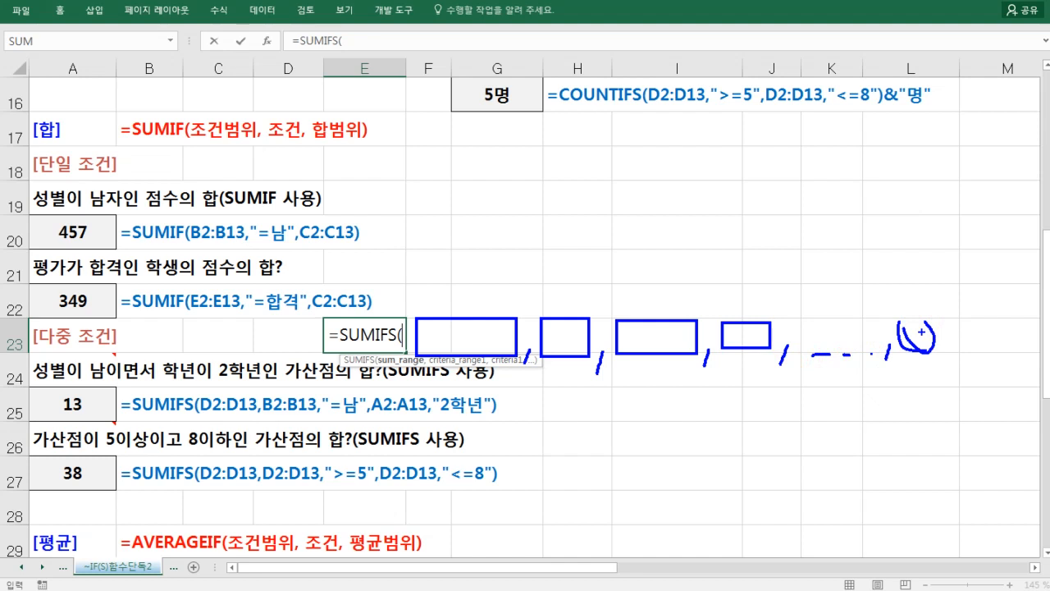
{"action": "mouse_move", "coordinate": [932, 312]}
{"action": "left_mouse_down"}
{"action": "mouse_move", "coordinate": [937, 371]}
{"action": "mouse_move", "coordinate": [909, 329]}
{"action": "mouse_move", "coordinate": [927, 330]}
{"action": "mouse_move", "coordinate": [905, 389]}
{"action": "mouse_move", "coordinate": [920, 387]}
{"action": "left_mouse_up"}
{"action": "mouse_move", "coordinate": [897, 390]}
{"action": "left_mouse_down"}
{"action": "mouse_move", "coordinate": [925, 405]}
{"action": "mouse_move", "coordinate": [920, 417]}
{"action": "left_mouse_up"}
{"action": "mouse_move", "coordinate": [903, 428]}
{"action": "left_mouse_down"}
{"action": "mouse_move", "coordinate": [917, 430]}
{"action": "mouse_move", "coordinate": [907, 443]}
{"action": "left_mouse_up"}
{"action": "left_click_drag", "start_coordinate": [921, 420], "coordinate": [924, 441]}
{"action": "mouse_move", "coordinate": [915, 308]}
{"action": "left_mouse_down"}
{"action": "mouse_move", "coordinate": [917, 283]}
{"action": "mouse_move", "coordinate": [510, 228]}
{"action": "mouse_move", "coordinate": [399, 317]}
{"action": "mouse_move", "coordinate": [421, 317]}
{"action": "left_mouse_up"}
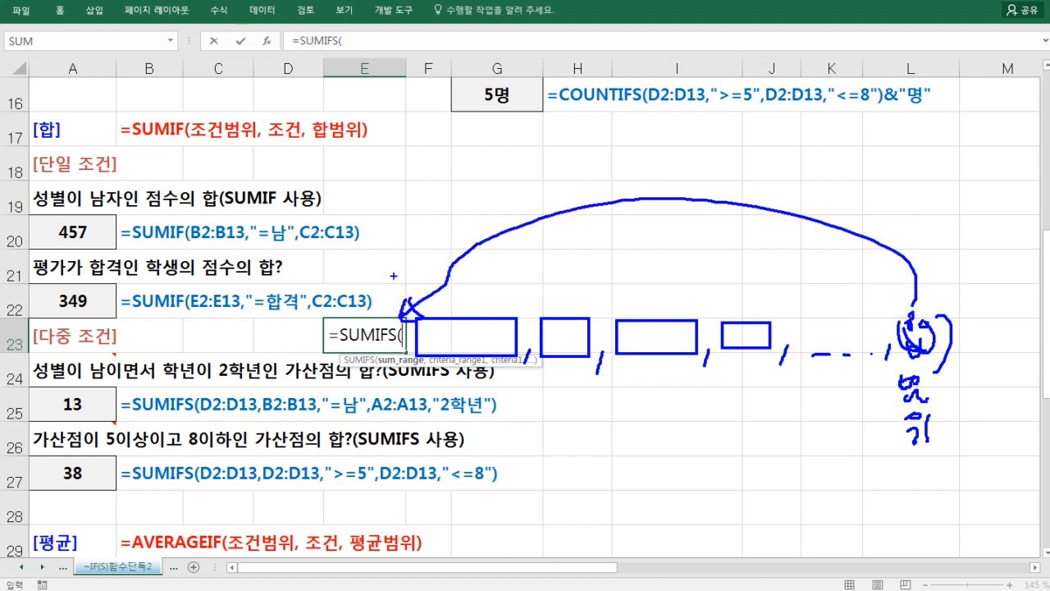
{"action": "key", "text": "Escape"}
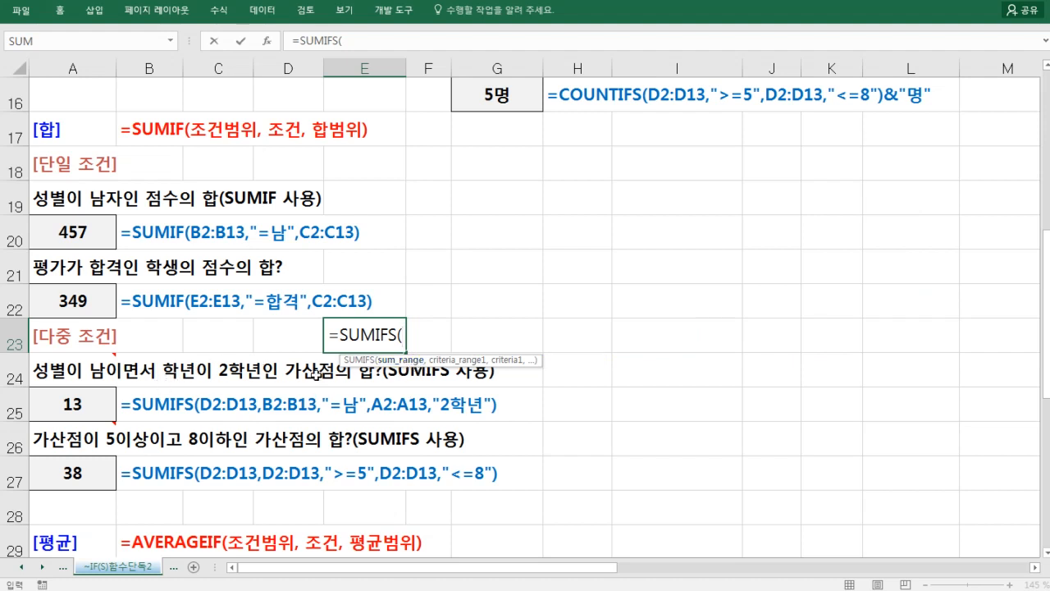
- Set the 가산점 cells D2:D13 as the sum range of the E23 SUMIFS formula
{"action": "scroll", "coordinate": [327, 379], "scroll_direction": "up", "scroll_amount": 5}
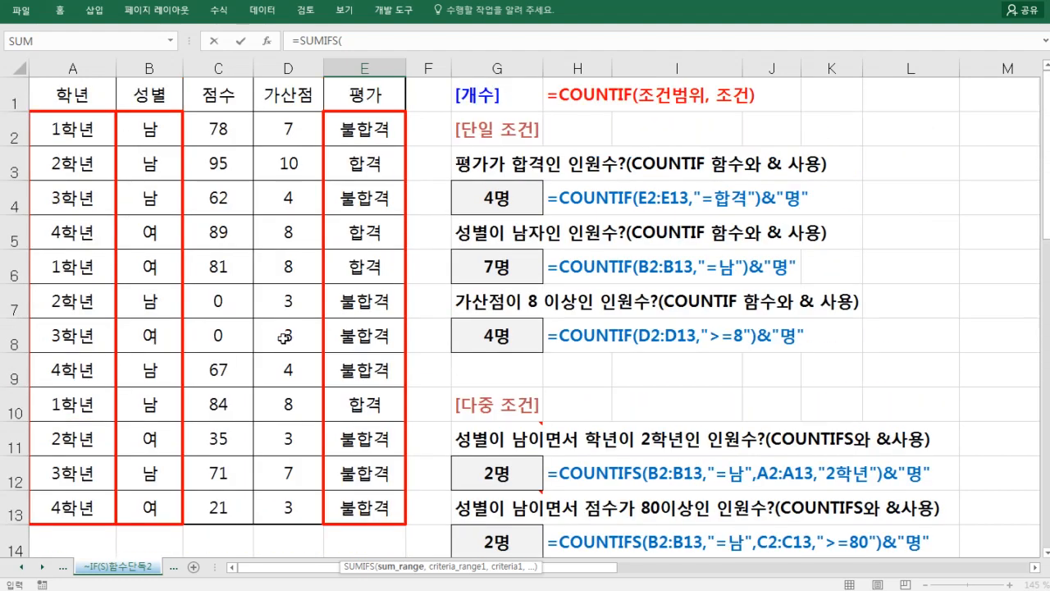
{"action": "left_click_drag", "start_coordinate": [270, 127], "coordinate": [288, 507]}
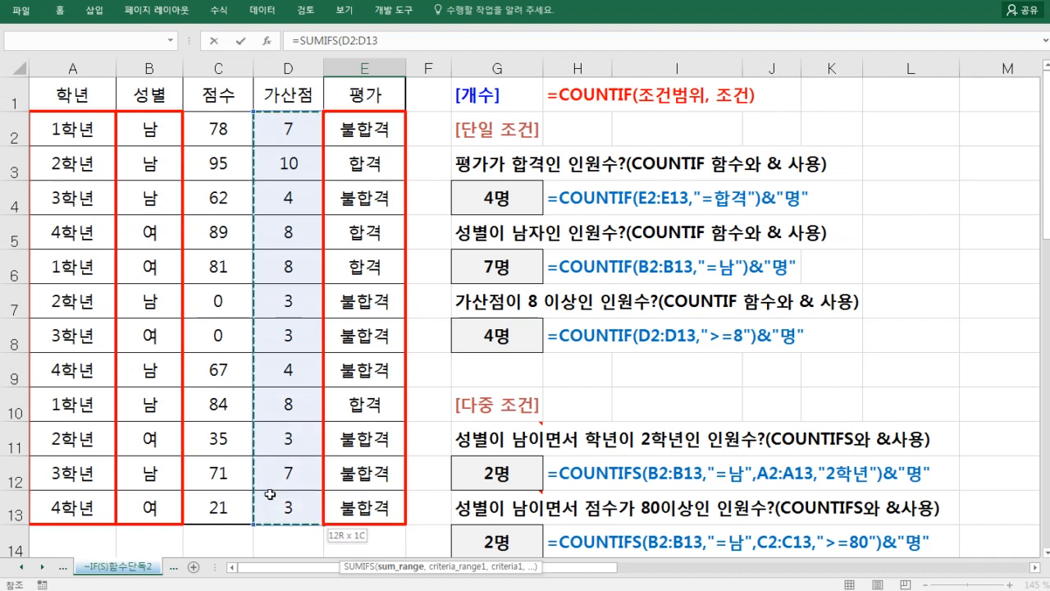
{"action": "scroll", "coordinate": [287, 492], "scroll_direction": "down", "scroll_amount": 5}
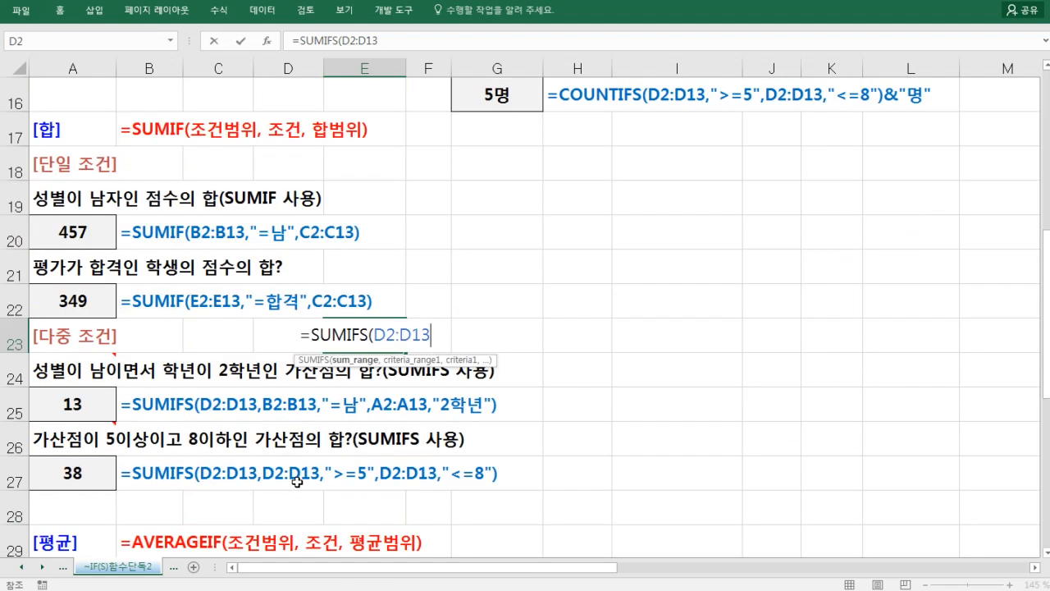
{"action": "type", "text": ","}
- Add the 성별 cells B2:B13 with the criterion "=남" as the first condition of the SUMIFS formula
{"action": "scroll", "coordinate": [152, 361], "scroll_direction": "up", "scroll_amount": 5}
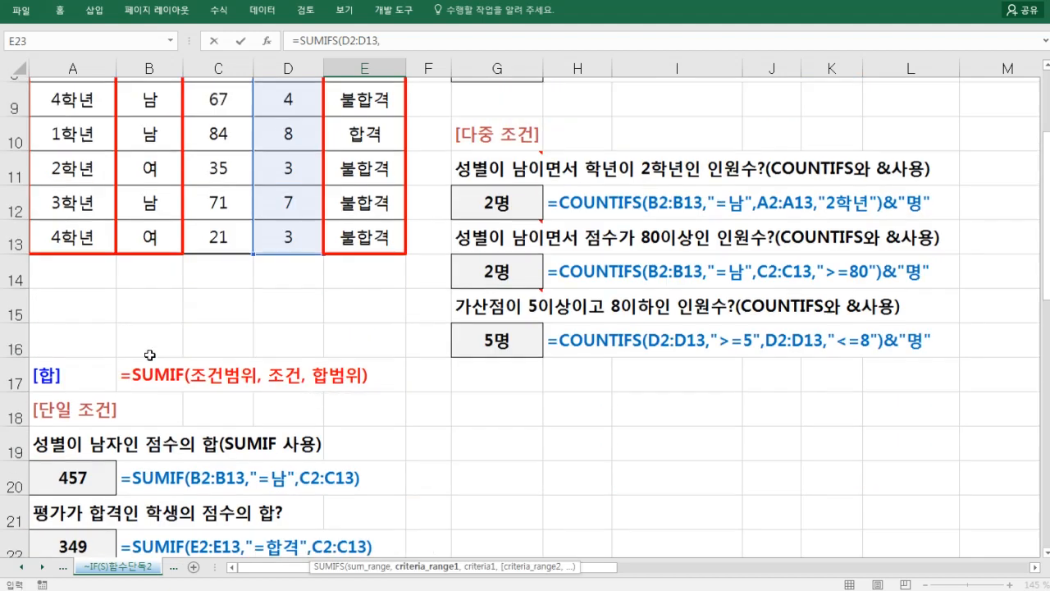
{"action": "left_click_drag", "start_coordinate": [147, 129], "coordinate": [150, 502]}
{"action": "scroll", "coordinate": [178, 496], "scroll_direction": "down", "scroll_amount": 4}
{"action": "scroll", "coordinate": [179, 496], "scroll_direction": "down", "scroll_amount": 2}
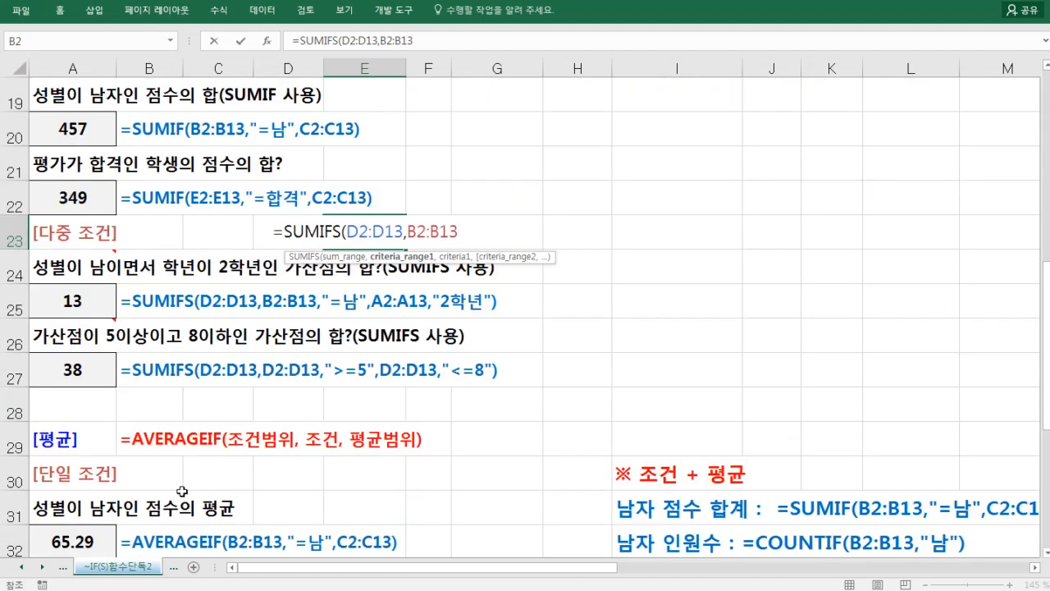
{"action": "type", "text": ",\"="}
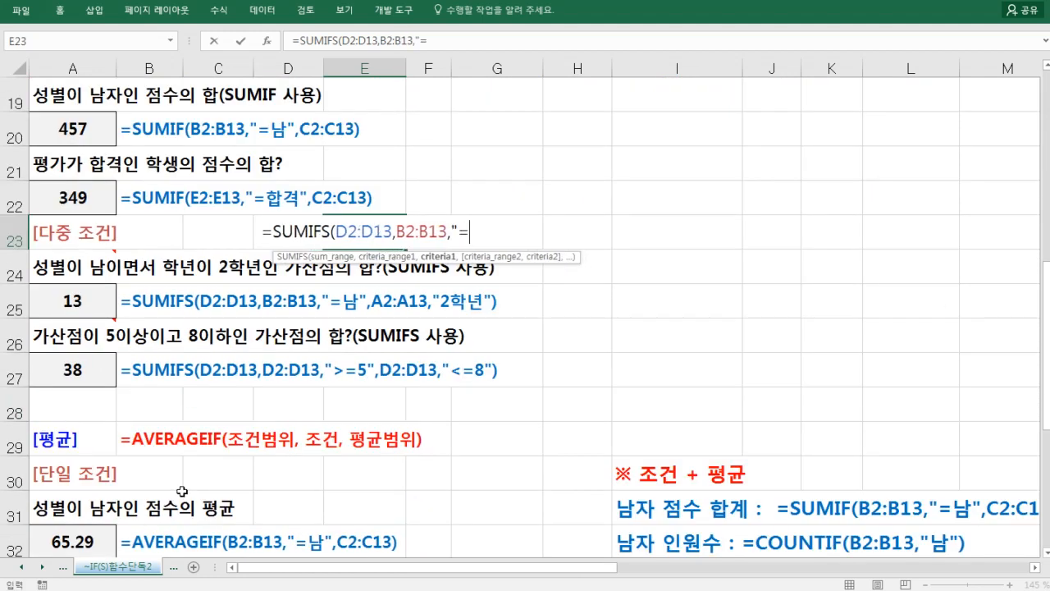
{"action": "type", "text": "남\","}
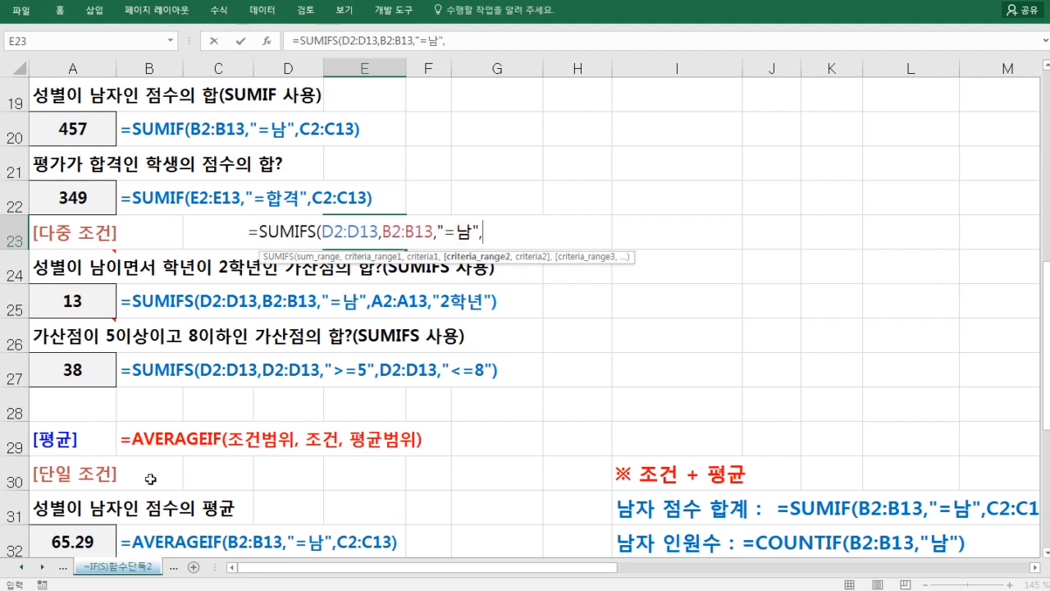
- Add the 학년 cells A2:A13 with the criterion "=2학년" as the second condition and enter the SUMIFS formula
{"action": "scroll", "coordinate": [182, 491], "scroll_direction": "up", "scroll_amount": 6}
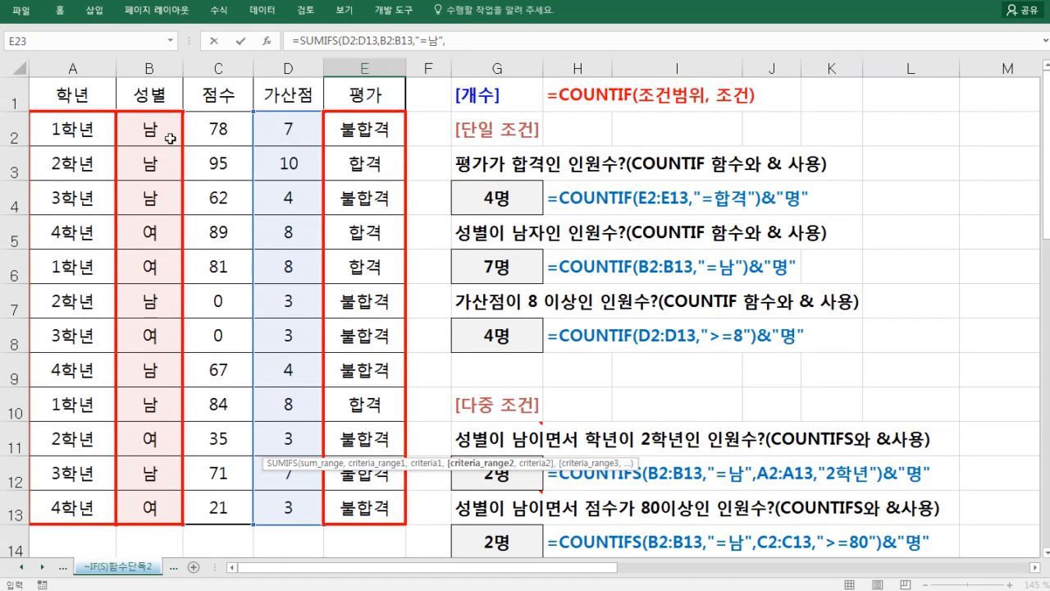
{"action": "left_click_drag", "start_coordinate": [87, 130], "coordinate": [71, 492]}
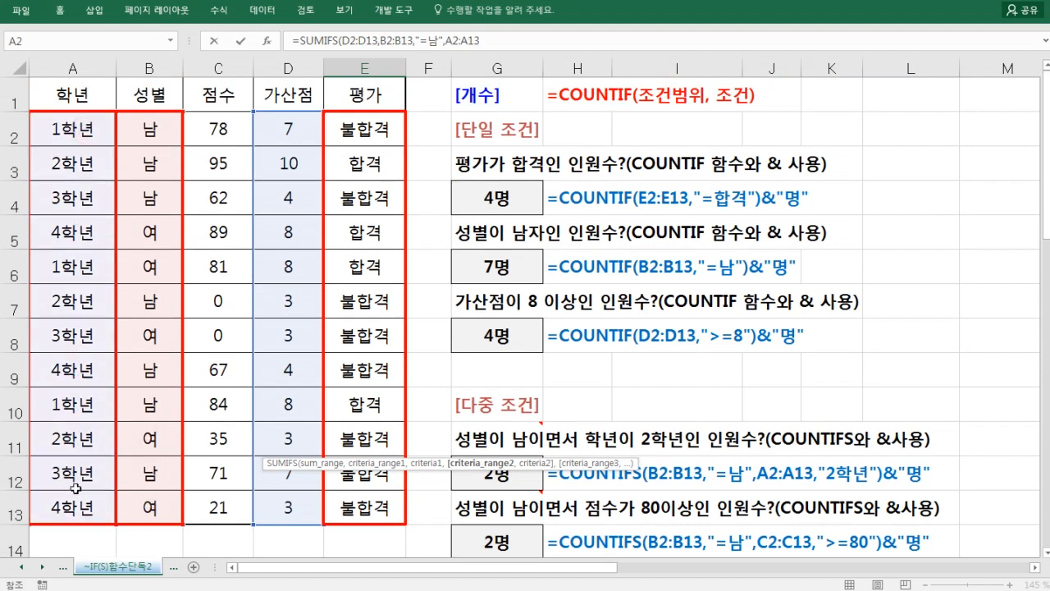
{"action": "scroll", "coordinate": [78, 488], "scroll_direction": "down", "scroll_amount": 6}
{"action": "type", "text": ",\"="}
{"action": "type", "text": "2"}
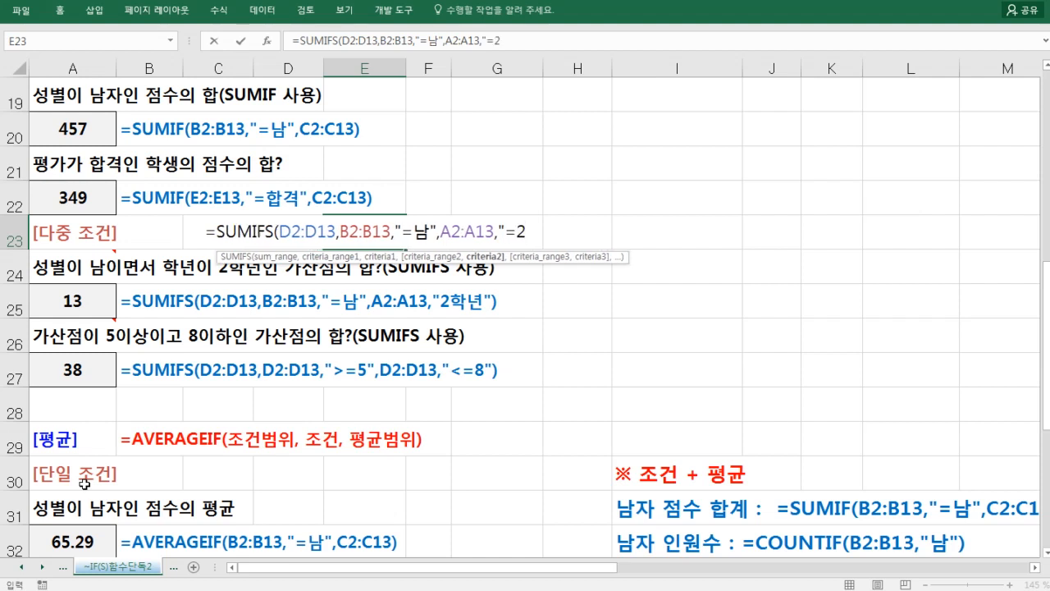
{"action": "type", "text": "학년\")"}
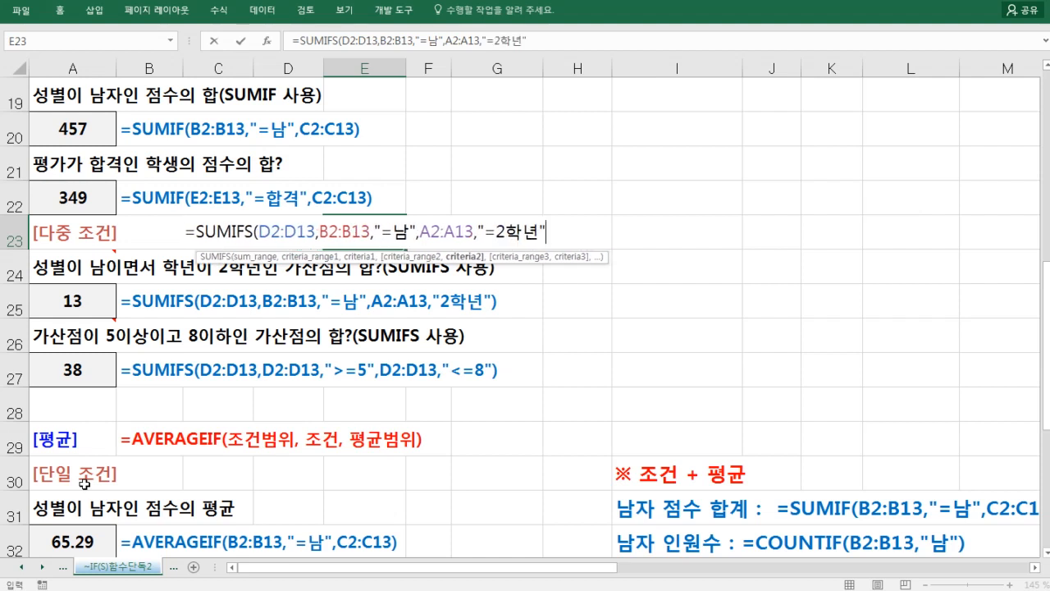
{"action": "key", "text": "Return"}
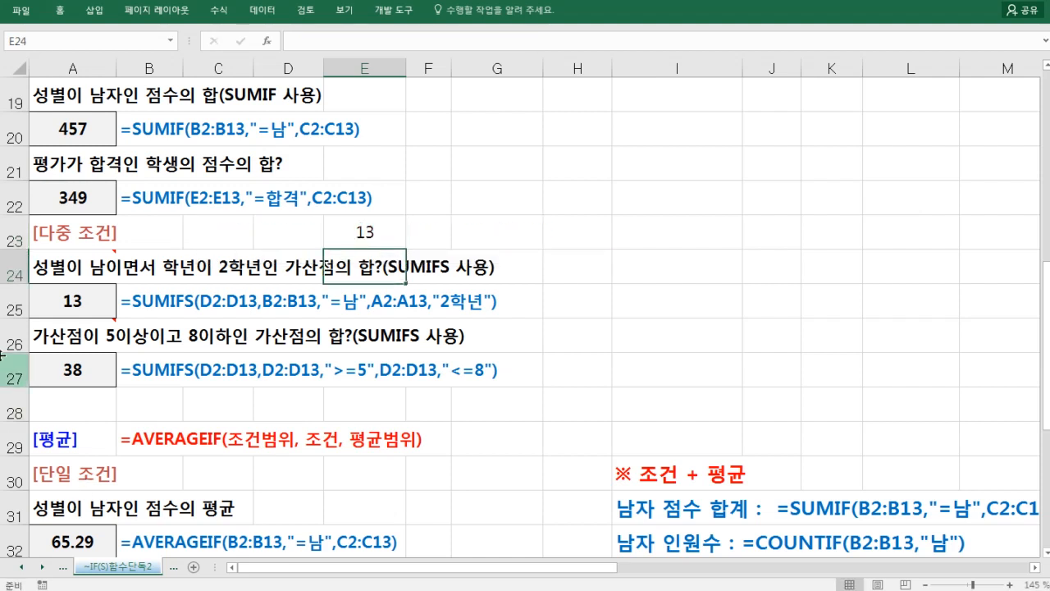
- Clear the SUMIFS formula from E23
{"action": "left_click", "coordinate": [356, 241]}
{"action": "key", "text": "Delete"}
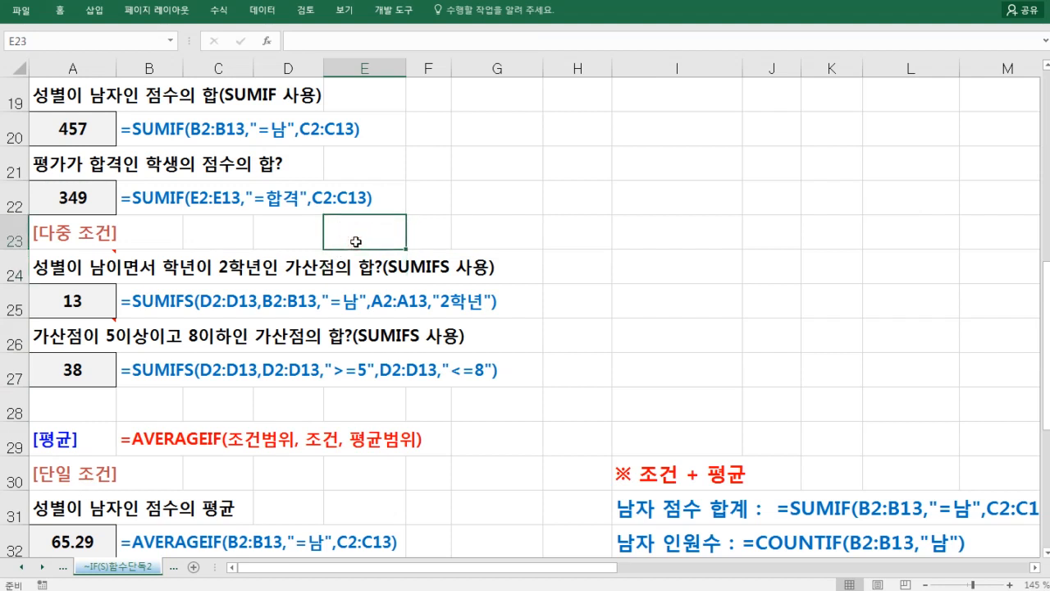
{"action": "left_click", "coordinate": [318, 348]}
- Examine the AVERAGEIF example in rows 31 and 32 for the average 점수 of students whose 성별 is 남
{"action": "scroll", "coordinate": [317, 345], "scroll_direction": "down", "scroll_amount": 1}
{"action": "scroll", "coordinate": [316, 344], "scroll_direction": "down", "scroll_amount": 2}
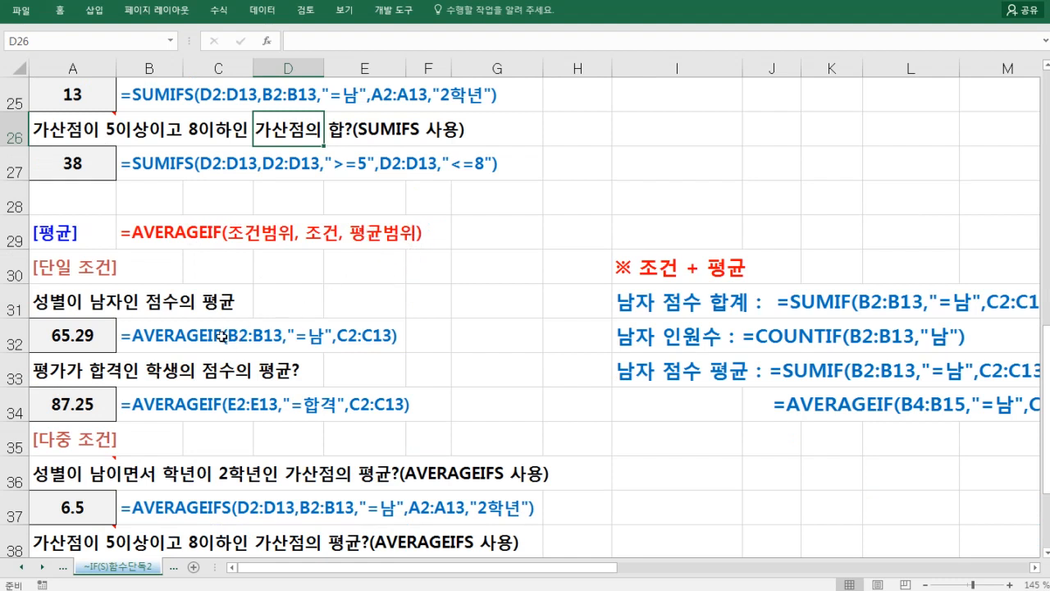
{"action": "mouse_move", "coordinate": [31, 287]}
{"action": "left_mouse_down"}
{"action": "mouse_move", "coordinate": [134, 317]}
{"action": "mouse_move", "coordinate": [233, 317]}
{"action": "left_mouse_up"}
{"action": "mouse_move", "coordinate": [32, 282]}
{"action": "left_mouse_down"}
{"action": "mouse_move", "coordinate": [41, 303]}
{"action": "mouse_move", "coordinate": [122, 321]}
{"action": "left_mouse_up"}
{"action": "mouse_move", "coordinate": [148, 281]}
{"action": "left_mouse_down"}
{"action": "mouse_move", "coordinate": [161, 305]}
{"action": "mouse_move", "coordinate": [187, 318]}
{"action": "left_mouse_up"}
{"action": "left_click_drag", "start_coordinate": [335, 321], "coordinate": [402, 353]}
{"action": "key", "text": "Escape"}
- Start an AVERAGEIF formula in D31, beside the question about the male students' average 점수
{"action": "left_click", "coordinate": [282, 295]}
{"action": "type", "text": "=ㅁㅍ"}
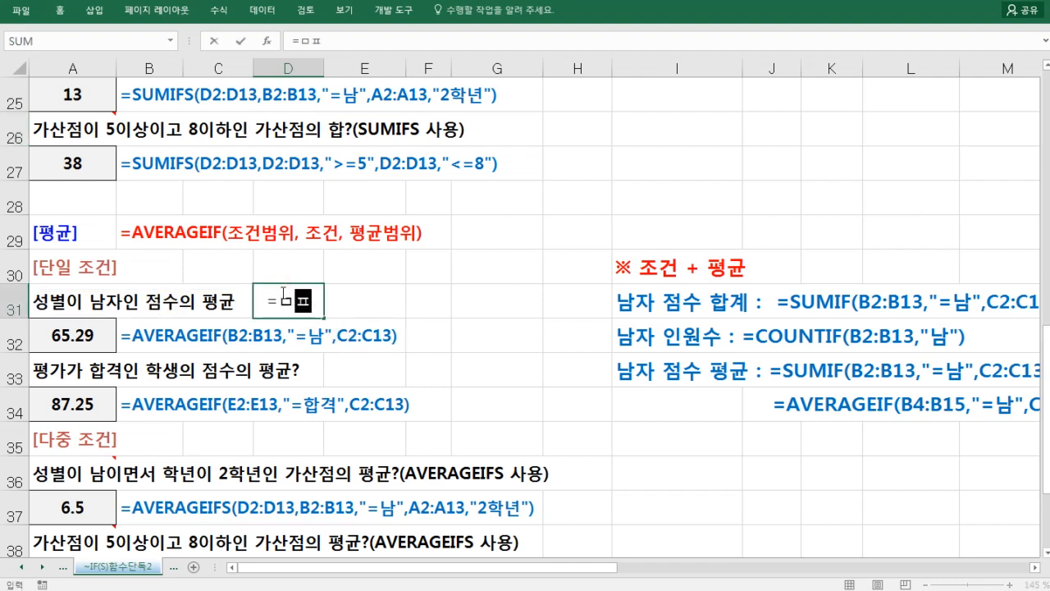
{"action": "type", "text": "ㄷㄱ"}
{"action": "key", "text": "BackSpace"}
{"action": "key", "text": "BackSpace"}
{"action": "key", "text": "BackSpace"}
{"action": "key", "text": "BackSpace"}
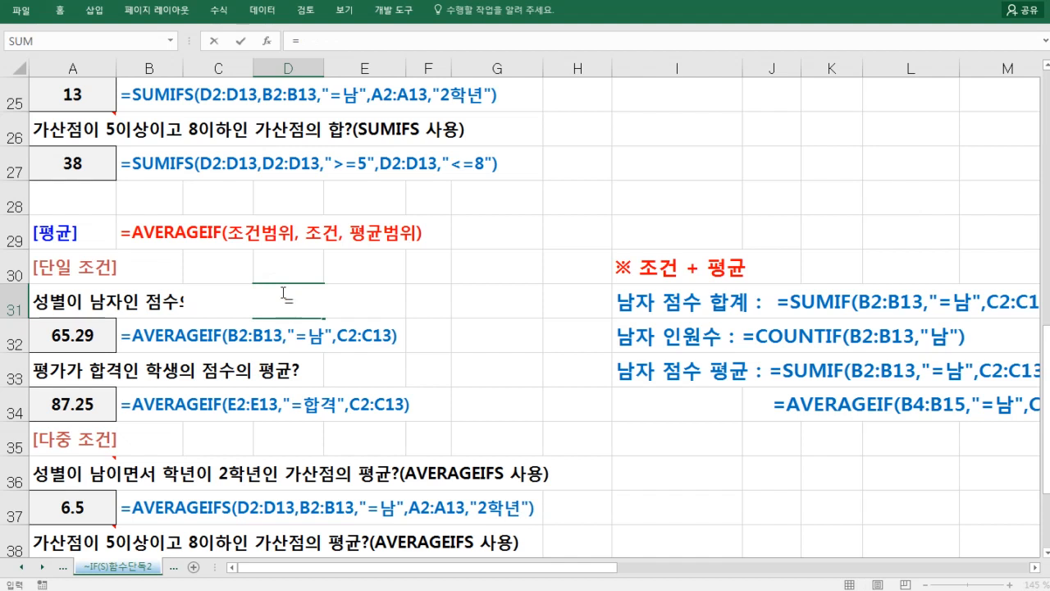
{"action": "type", "text": "ave"}
{"action": "key", "text": "Down"}
{"action": "key", "text": "Down"}
{"action": "key", "text": "Down"}
{"action": "key", "text": "Down"}
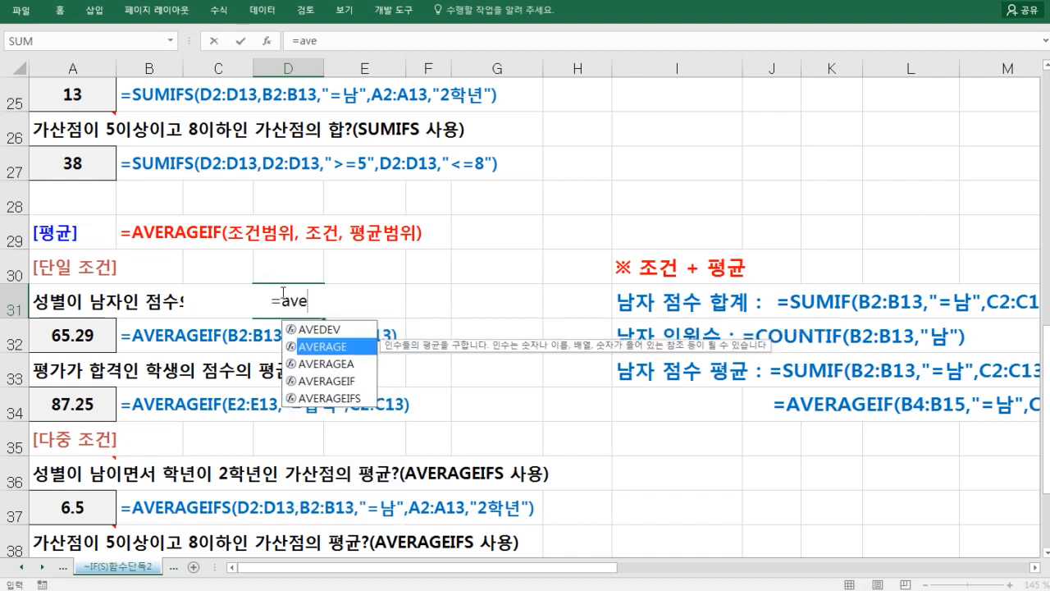
{"action": "key", "text": "Up"}
{"action": "key", "text": "Tab"}
- Set the 성별 cells B2:B13 as the AVERAGEIF condition range with the criterion "=남"
{"action": "scroll", "coordinate": [283, 293], "scroll_direction": "up", "scroll_amount": 8}
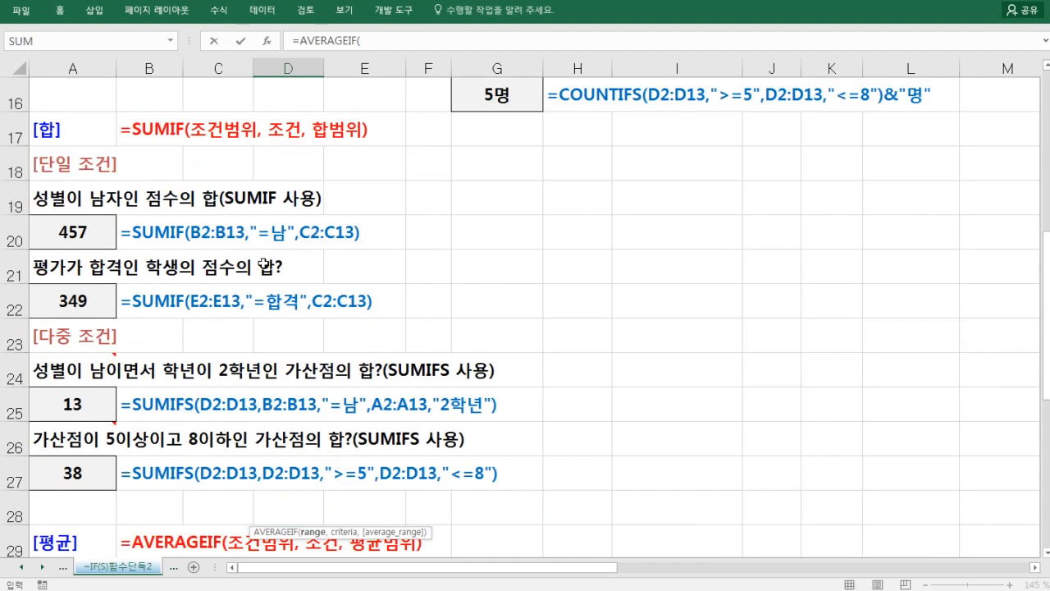
{"action": "left_click_drag", "start_coordinate": [147, 127], "coordinate": [148, 501]}
{"action": "scroll", "coordinate": [238, 470], "scroll_direction": "down", "scroll_amount": 3}
{"action": "scroll", "coordinate": [239, 470], "scroll_direction": "down", "scroll_amount": 2}
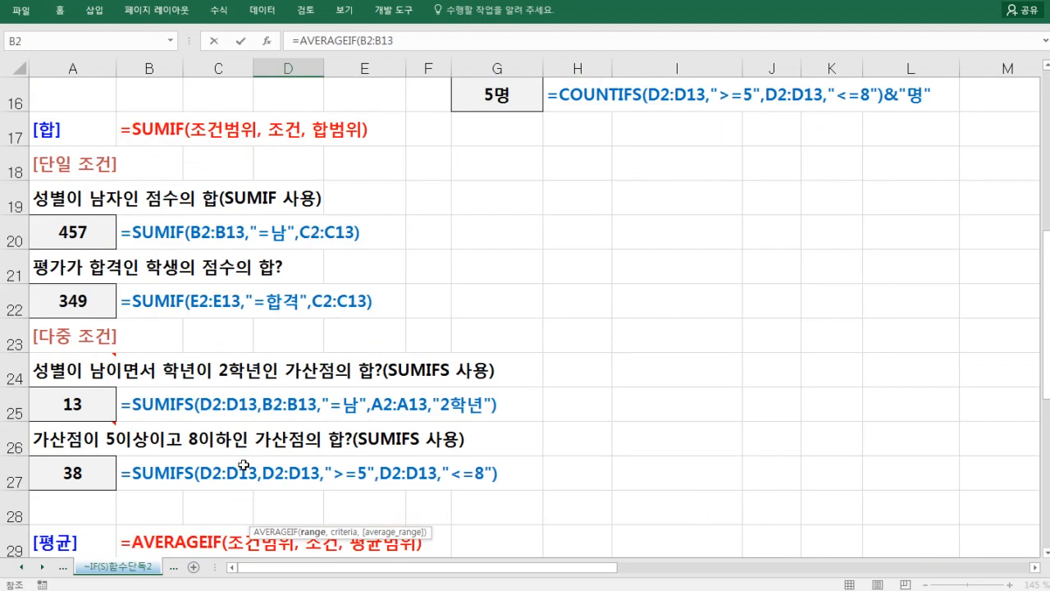
{"action": "scroll", "coordinate": [244, 464], "scroll_direction": "down", "scroll_amount": 2}
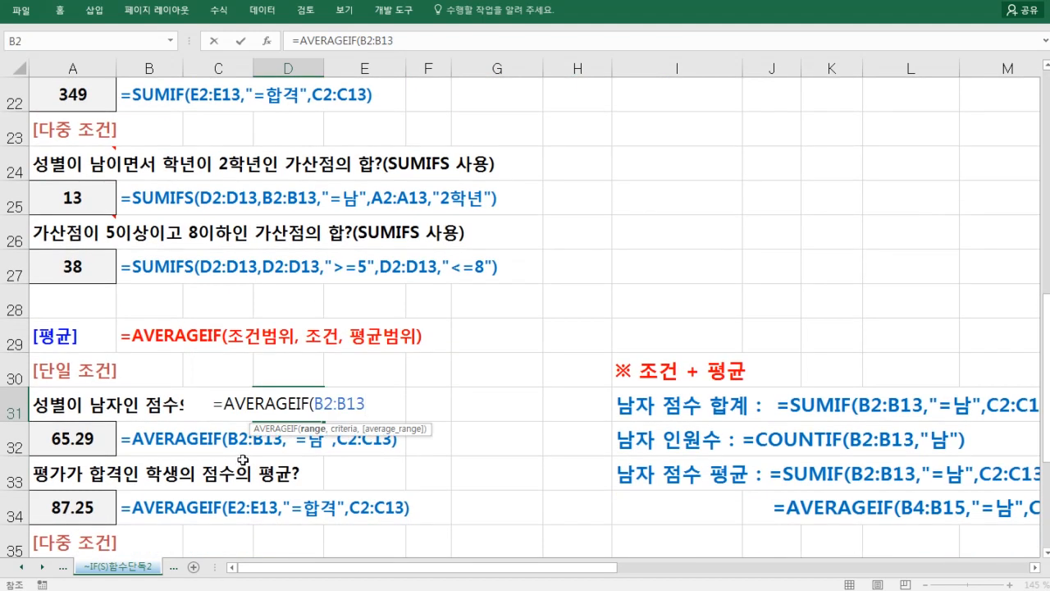
{"action": "type", "text": ",\"sk"}
{"action": "key", "text": "BackSpace"}
{"action": "key", "text": "BackSpace"}
{"action": "type", "text": "=나"}
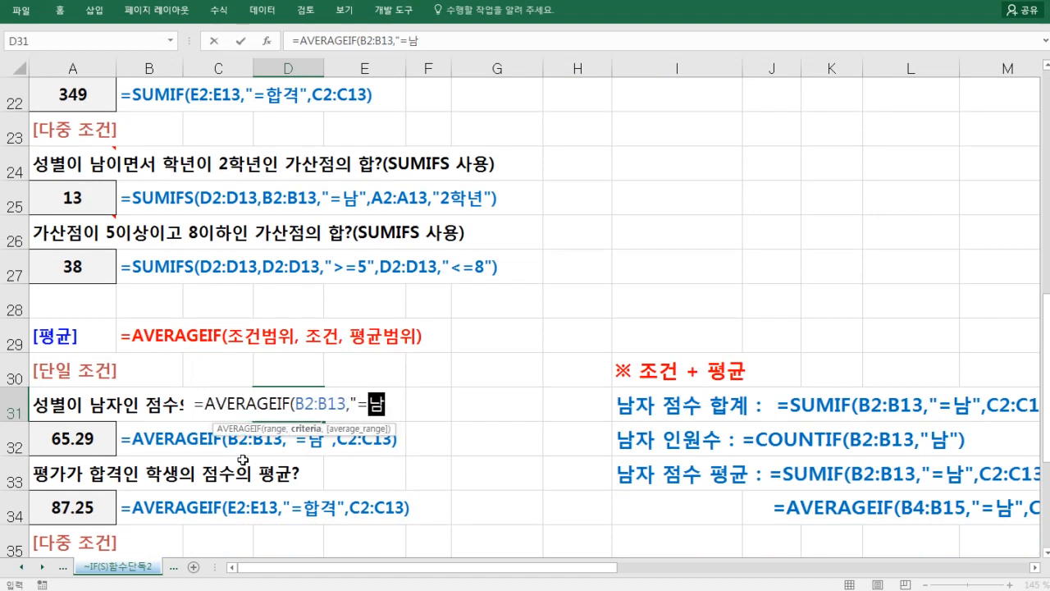
{"action": "type", "text": "\","}
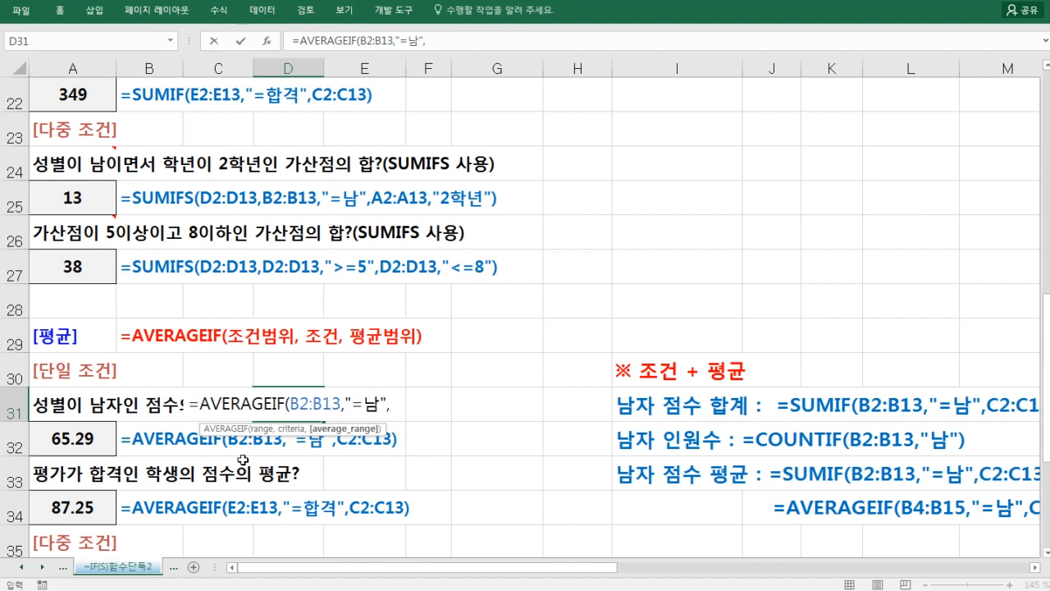
- Add the 점수 cells C2:C13 as the average range and enter the AVERAGEIF formula
{"action": "scroll", "coordinate": [190, 404], "scroll_direction": "up", "scroll_amount": 2}
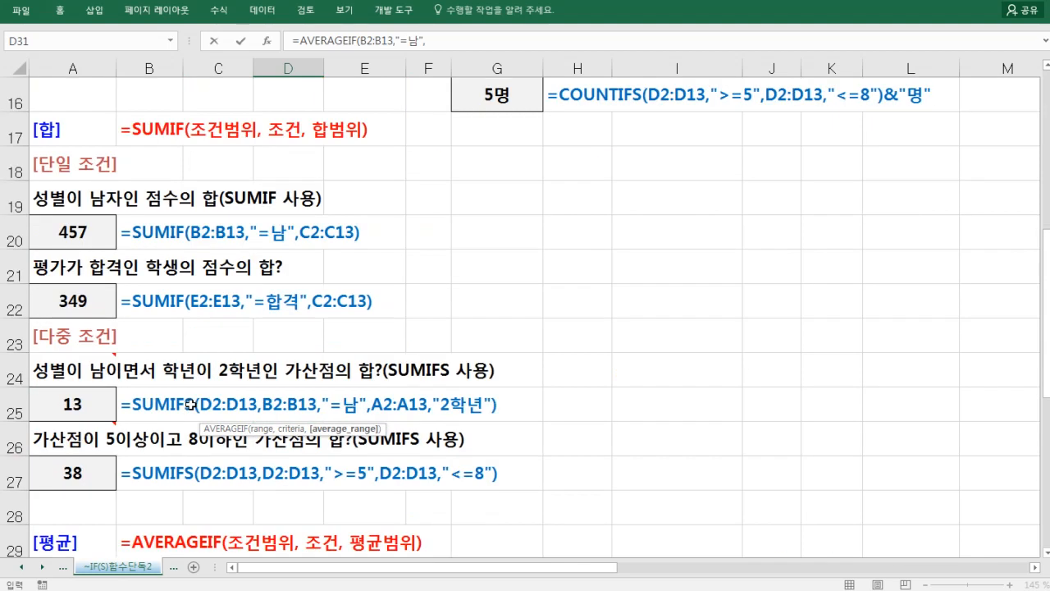
{"action": "scroll", "coordinate": [190, 404], "scroll_direction": "up", "scroll_amount": 5}
{"action": "left_click_drag", "start_coordinate": [225, 138], "coordinate": [221, 502]}
{"action": "scroll", "coordinate": [230, 476], "scroll_direction": "down", "scroll_amount": 3}
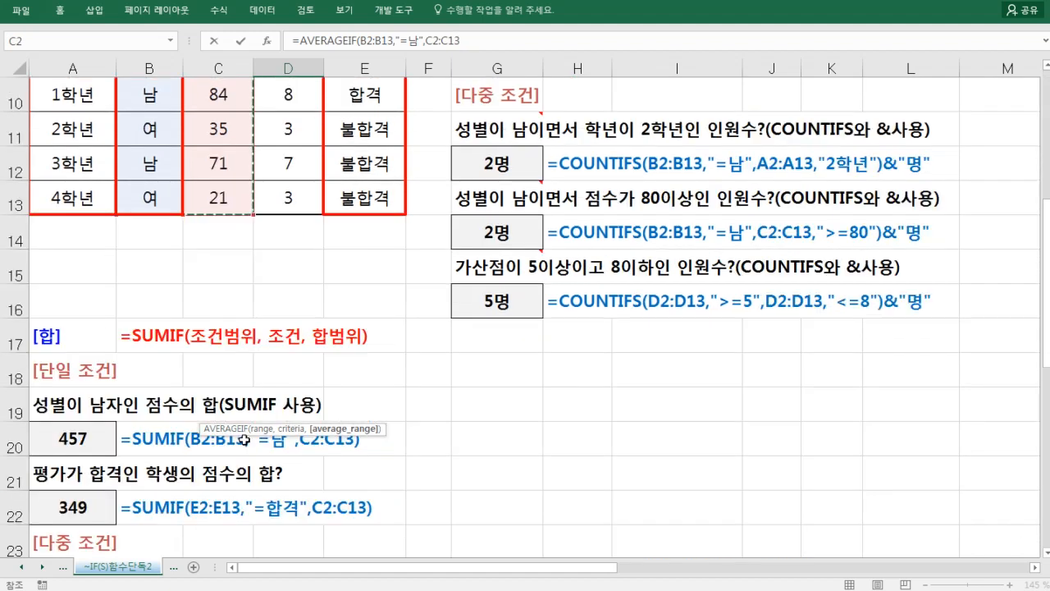
{"action": "scroll", "coordinate": [244, 439], "scroll_direction": "down", "scroll_amount": 5}
{"action": "type", "text": ")"}
{"action": "key", "text": "Return"}
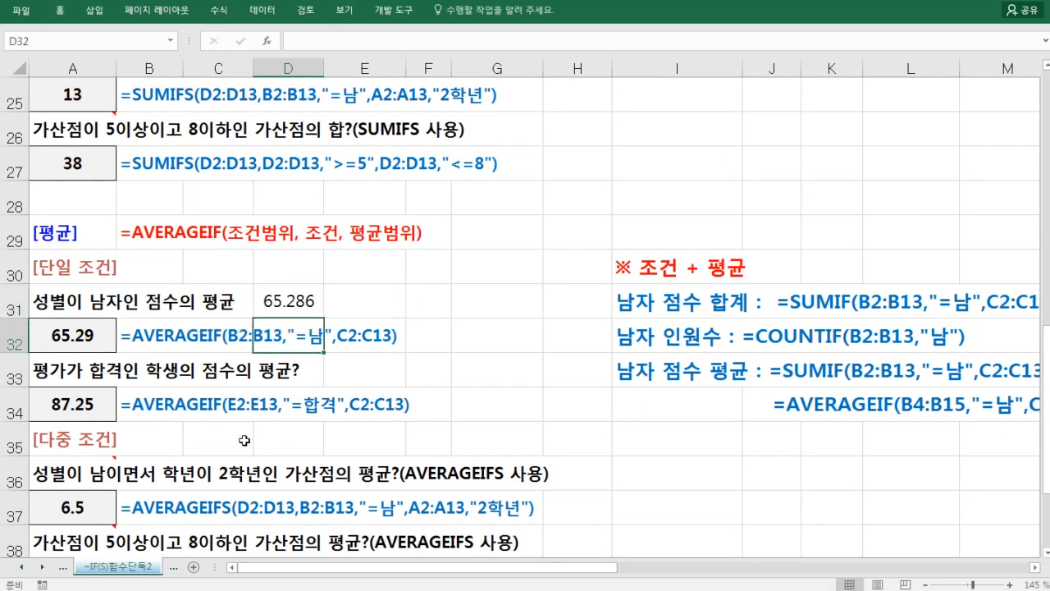
- Clear the AVERAGEIF formula from D31
{"action": "left_click", "coordinate": [310, 307]}
{"action": "key", "text": "Delete"}
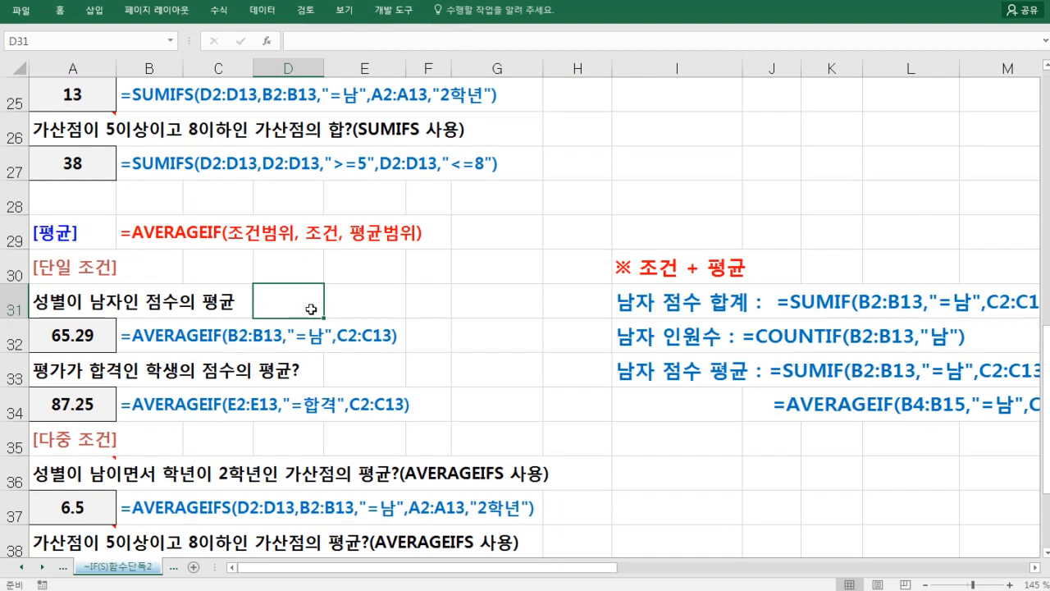
{"action": "left_click", "coordinate": [287, 435]}
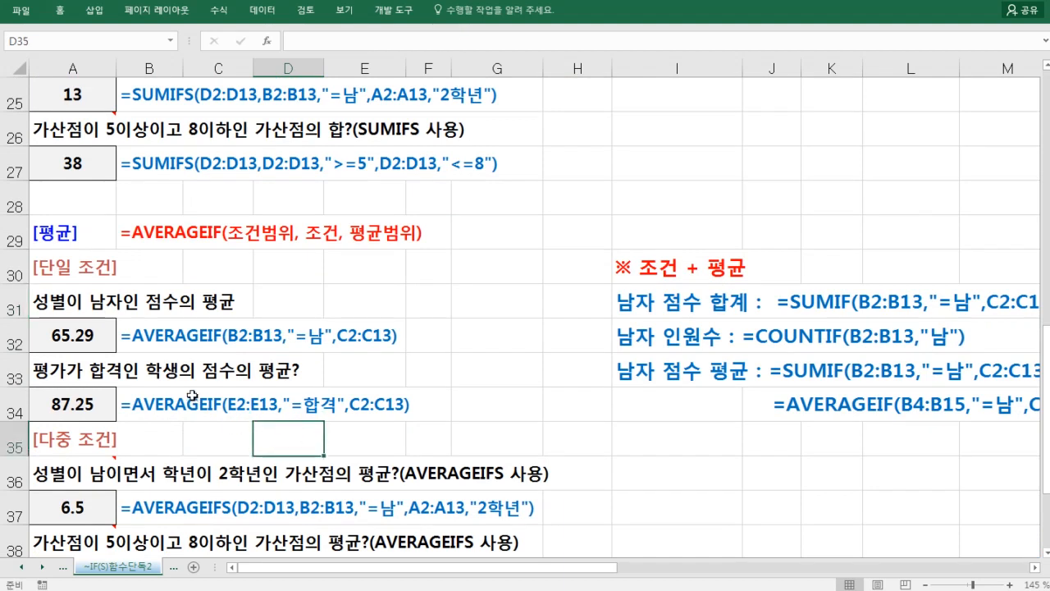
- Examine the arguments of the AVERAGEIFS formula in A37, especially its average range D2:D13
{"action": "scroll", "coordinate": [192, 396], "scroll_direction": "down", "scroll_amount": 1}
{"action": "scroll", "coordinate": [216, 413], "scroll_direction": "down", "scroll_amount": 1}
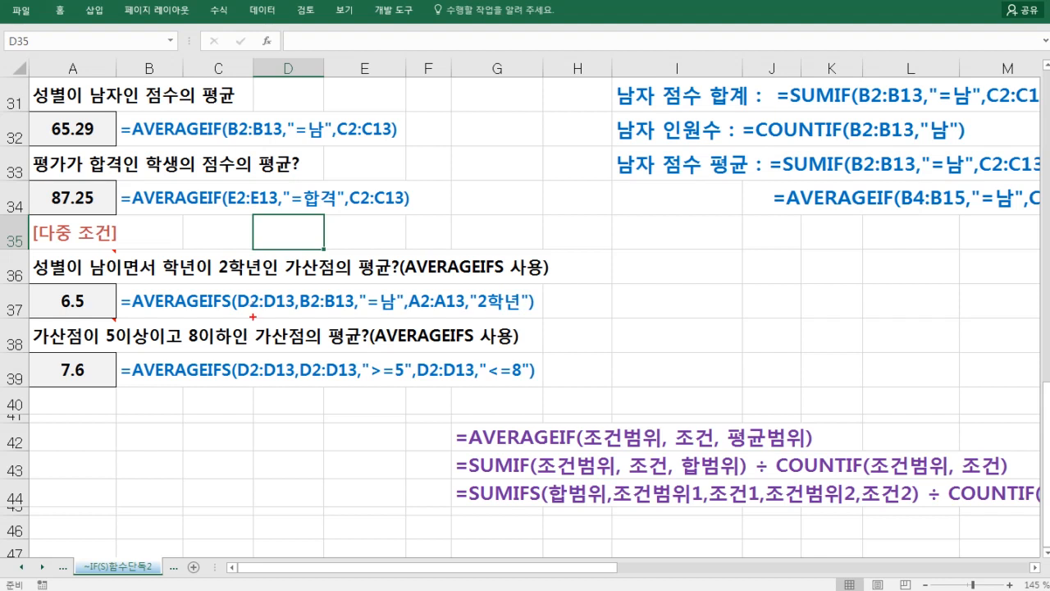
{"action": "mouse_move", "coordinate": [236, 290]}
{"action": "left_mouse_down"}
{"action": "mouse_move", "coordinate": [248, 305]}
{"action": "mouse_move", "coordinate": [297, 312]}
{"action": "left_mouse_up"}
{"action": "left_click", "coordinate": [104, 310]}
{"action": "double_click", "coordinate": [104, 310]}
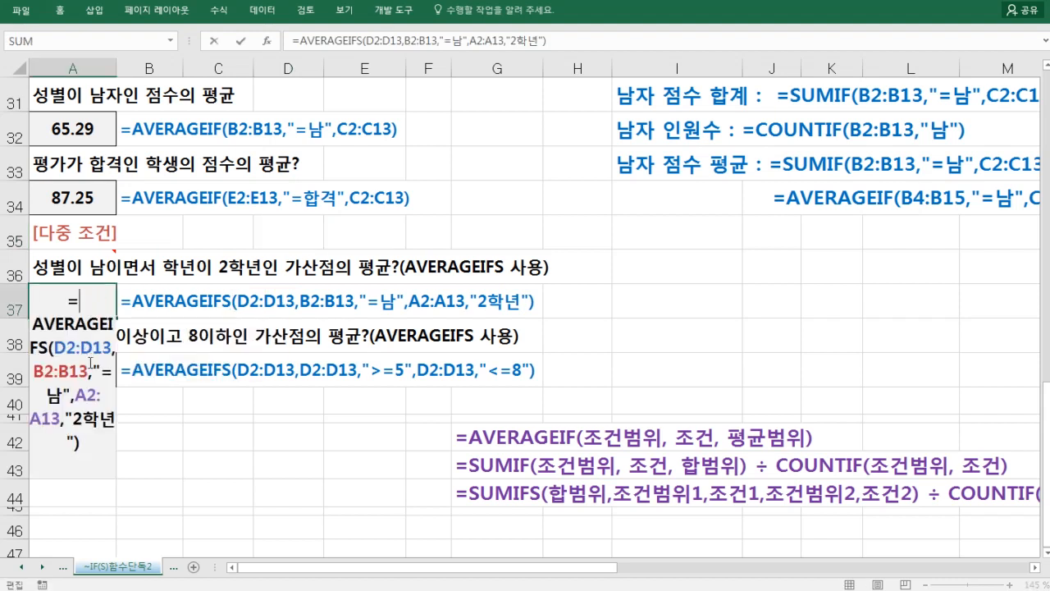
{"action": "left_click", "coordinate": [86, 324]}
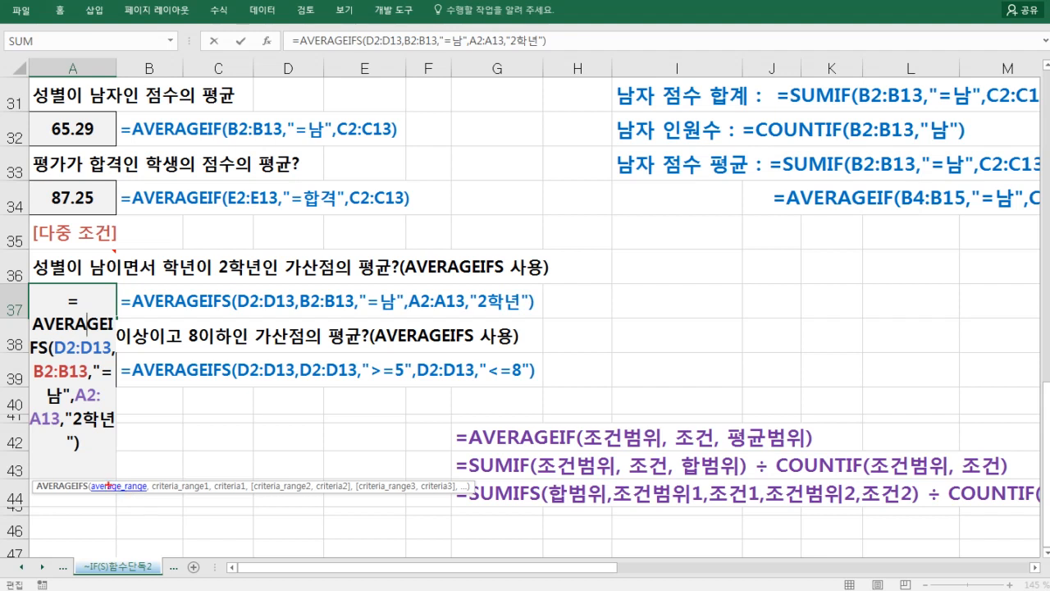
{"action": "left_click_drag", "start_coordinate": [88, 477], "coordinate": [154, 497]}
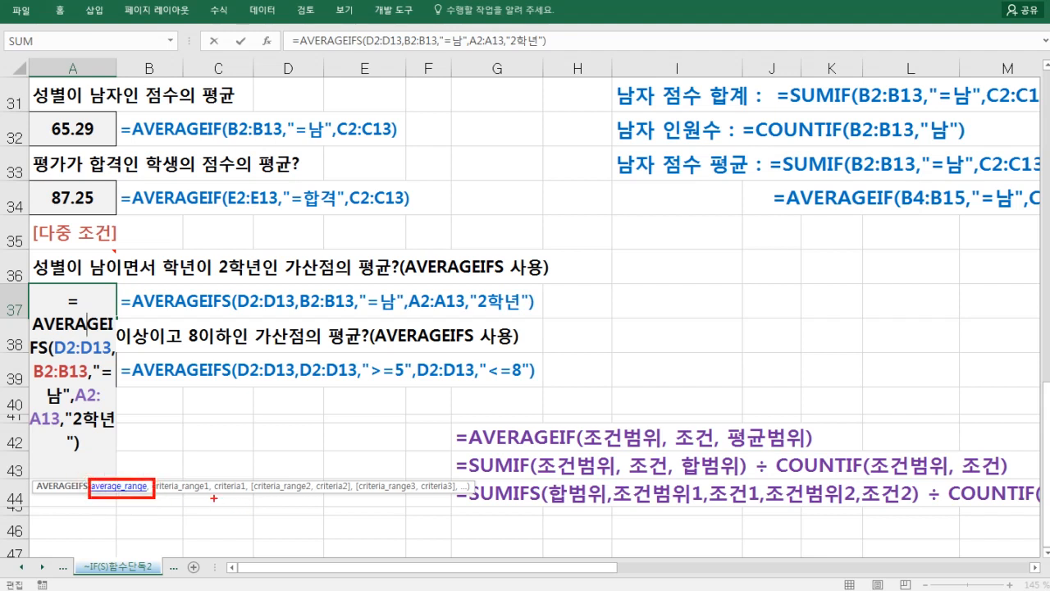
{"action": "mouse_move", "coordinate": [474, 471]}
{"action": "left_mouse_down"}
{"action": "mouse_move", "coordinate": [486, 480]}
{"action": "mouse_move", "coordinate": [156, 469]}
{"action": "mouse_move", "coordinate": [172, 456]}
{"action": "left_mouse_up"}
{"action": "key", "text": "Escape"}
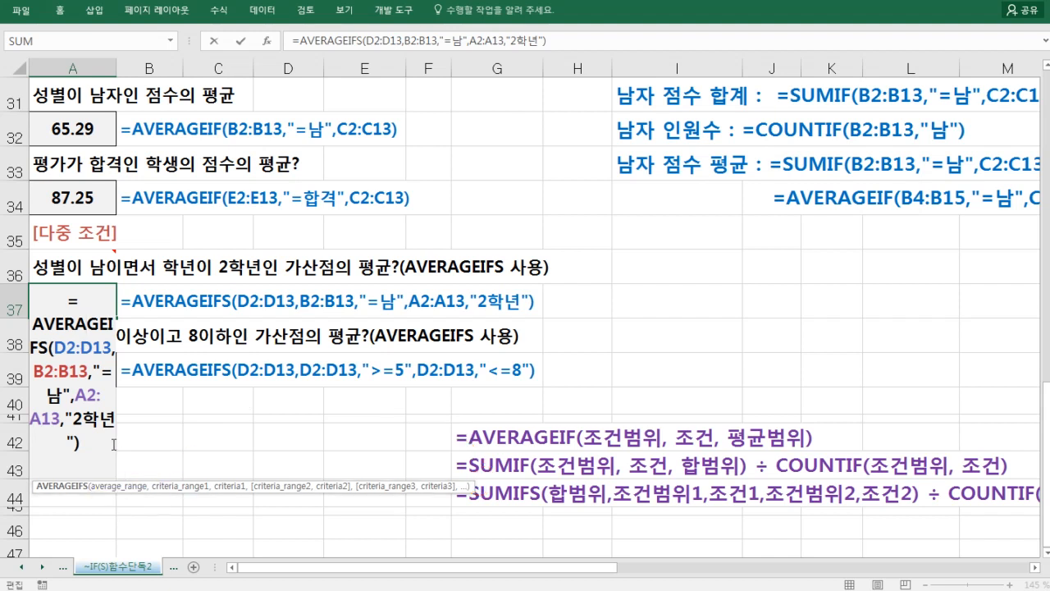
- Change the 학년 criterion in the AVERAGEIFS formula in A37 to "=2학년"
{"action": "left_click", "coordinate": [76, 415]}
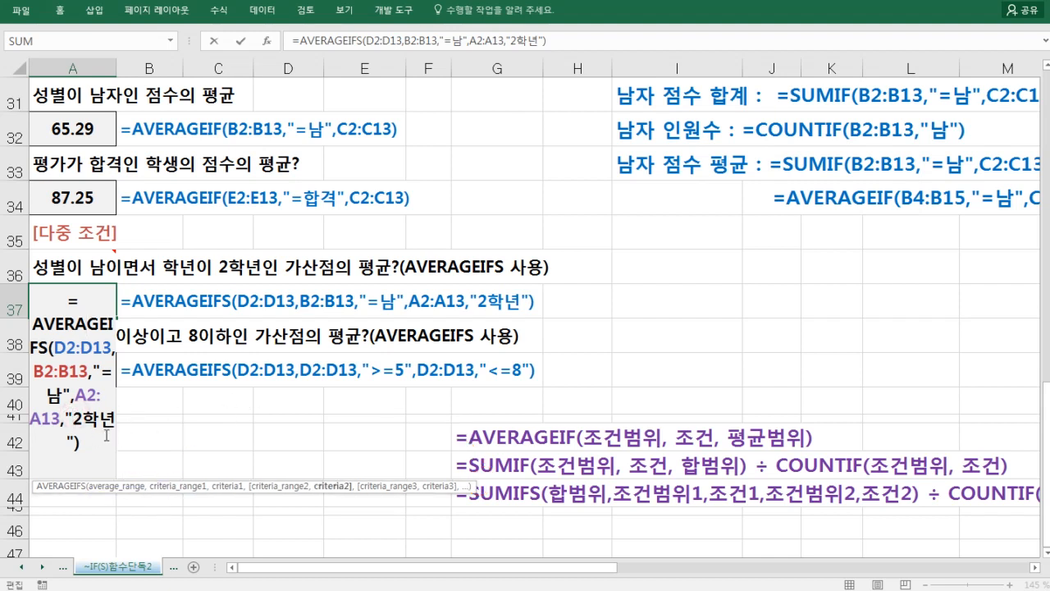
{"action": "type", "text": "="}
{"action": "key", "text": "Return"}
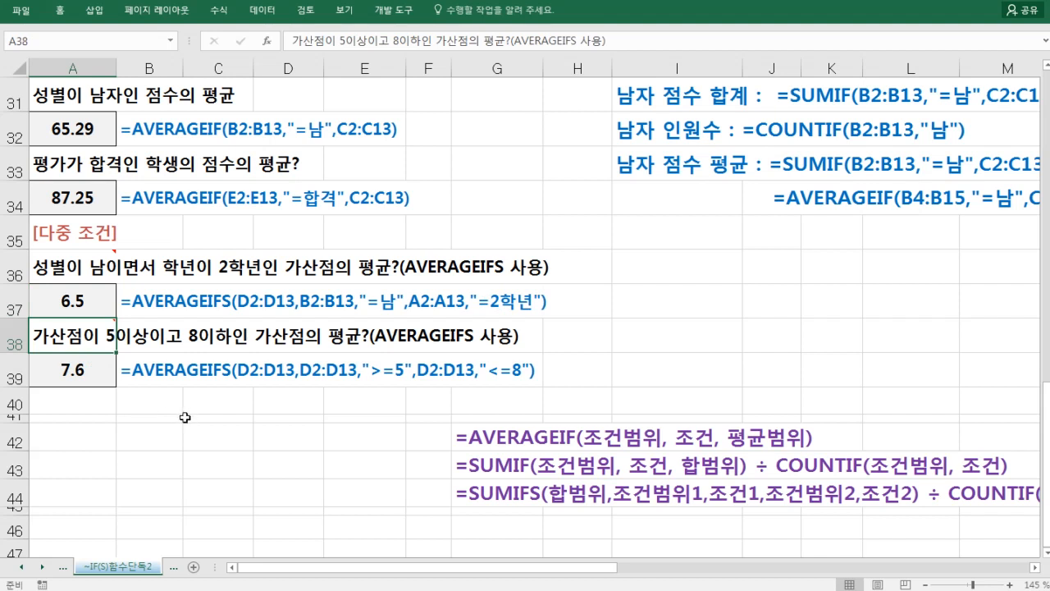
- Examine the AVERAGEIFS example in row 39, comparing its average range and its ">=5" and "<=8" conditions with the question above
{"action": "left_click", "coordinate": [82, 374]}
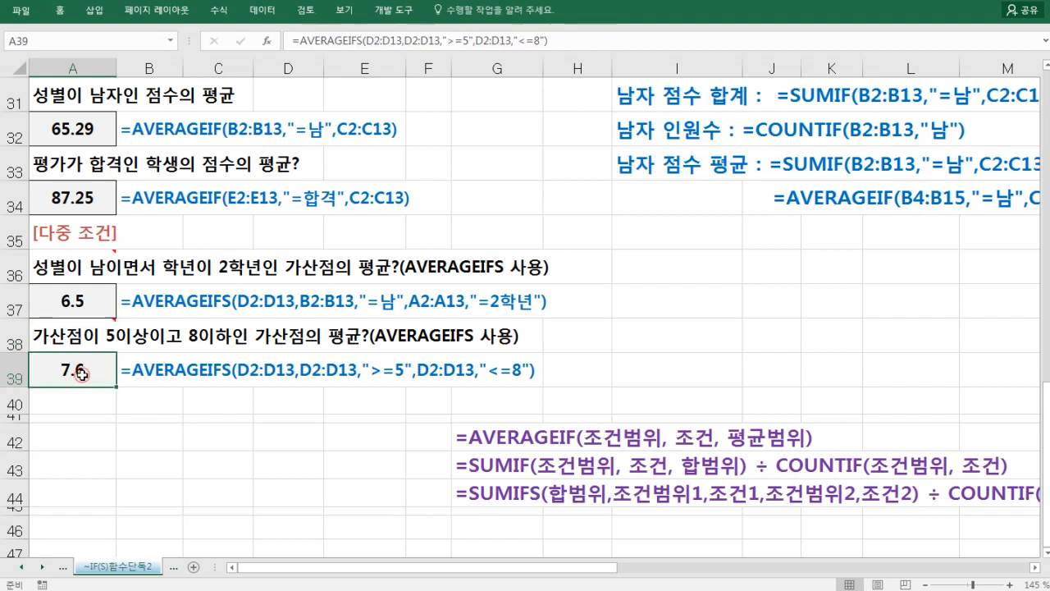
{"action": "double_click", "coordinate": [83, 314]}
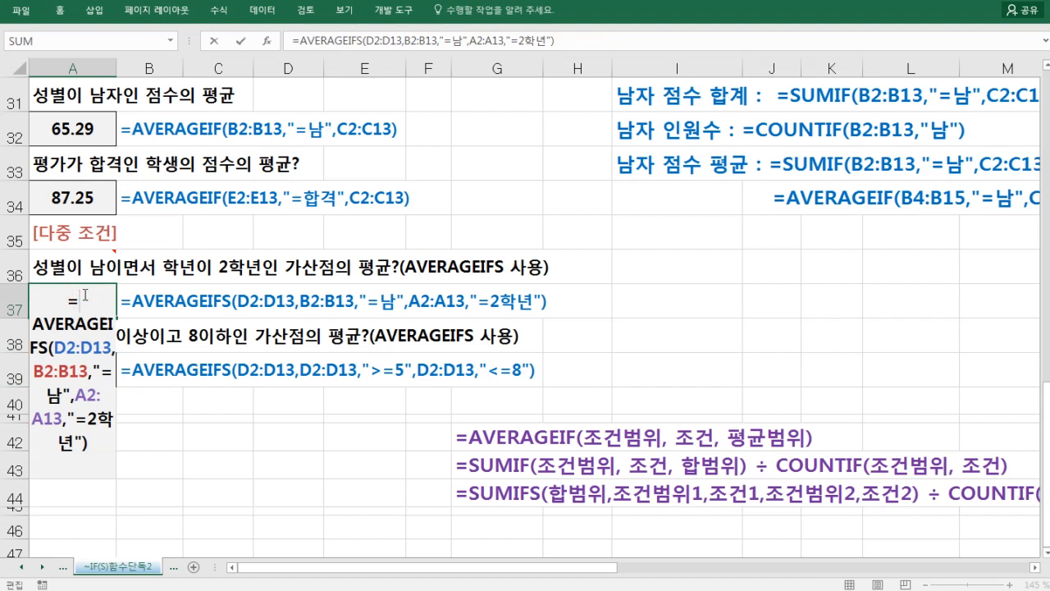
{"action": "key", "text": "Escape"}
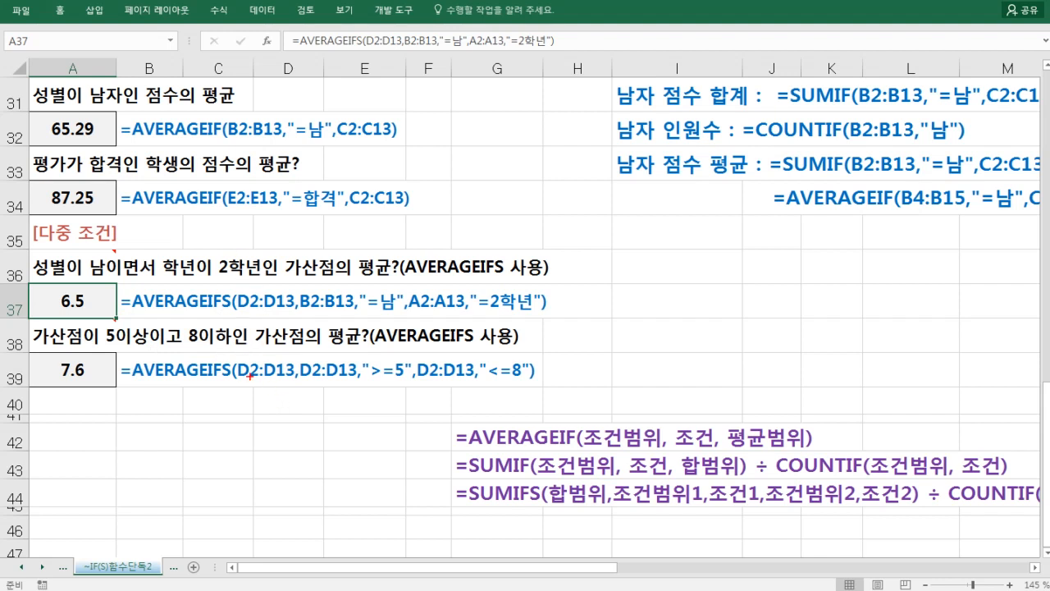
{"action": "mouse_move", "coordinate": [236, 357]}
{"action": "left_mouse_down"}
{"action": "mouse_move", "coordinate": [295, 386]}
{"action": "mouse_move", "coordinate": [279, 387]}
{"action": "left_mouse_up"}
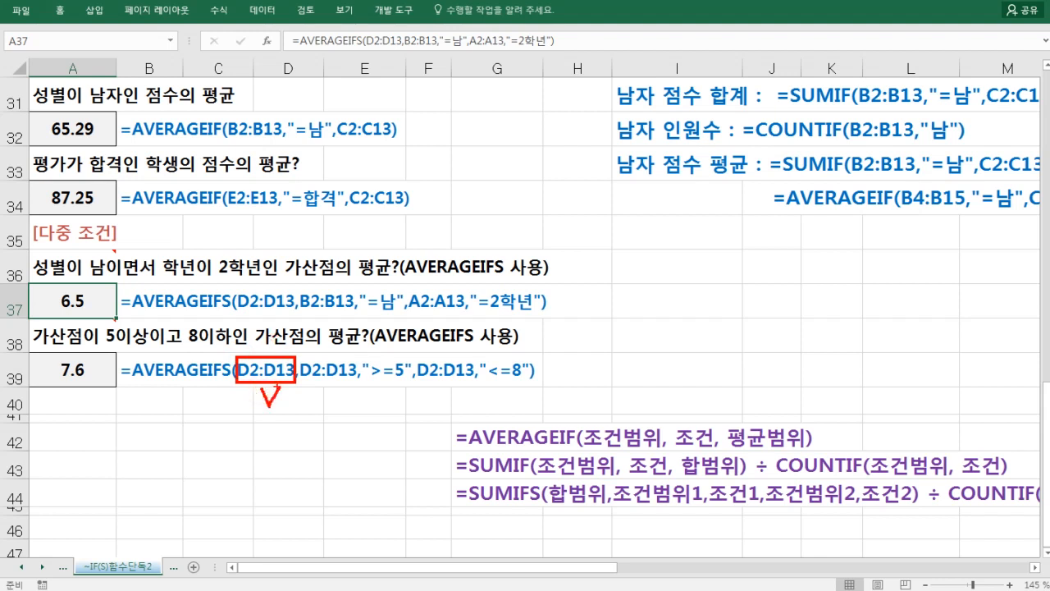
{"action": "left_click_drag", "start_coordinate": [246, 345], "coordinate": [332, 345]}
{"action": "left_click_drag", "start_coordinate": [40, 349], "coordinate": [90, 345]}
{"action": "left_click_drag", "start_coordinate": [294, 379], "coordinate": [474, 379]}
{"action": "left_click_drag", "start_coordinate": [317, 389], "coordinate": [341, 387]}
{"action": "left_click_drag", "start_coordinate": [418, 389], "coordinate": [440, 391]}
{"action": "key", "text": "Escape"}
- Examine how the SUMIFS example in row 27 uses D2:D13 as both sum range and condition ranges
{"action": "scroll", "coordinate": [246, 397], "scroll_direction": "up", "scroll_amount": 1}
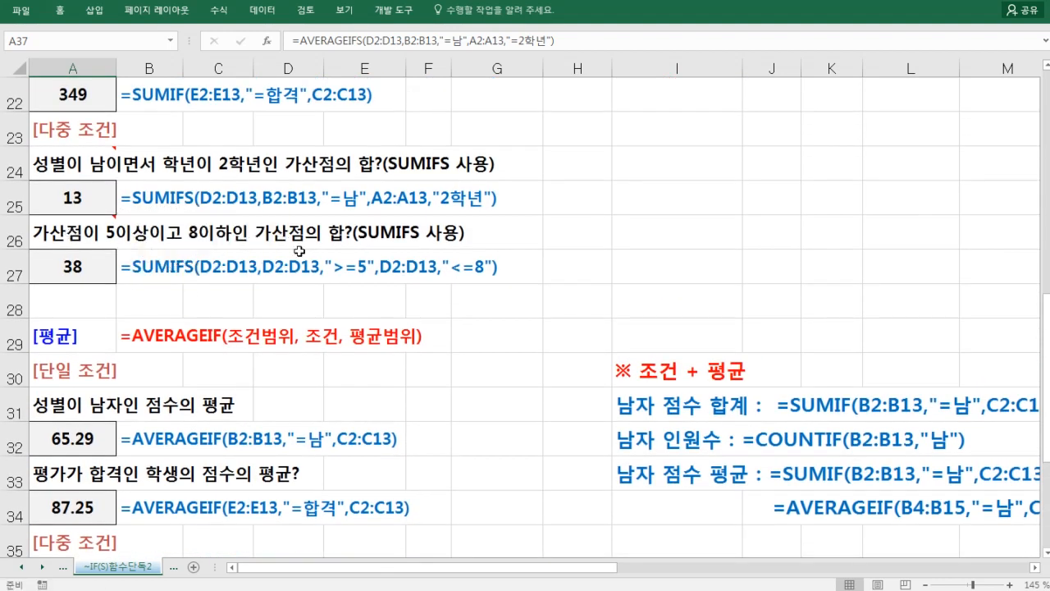
{"action": "mouse_move", "coordinate": [197, 255]}
{"action": "left_mouse_down"}
{"action": "mouse_move", "coordinate": [235, 279]}
{"action": "mouse_move", "coordinate": [314, 282]}
{"action": "left_mouse_up"}
{"action": "left_click_drag", "start_coordinate": [378, 253], "coordinate": [433, 278]}
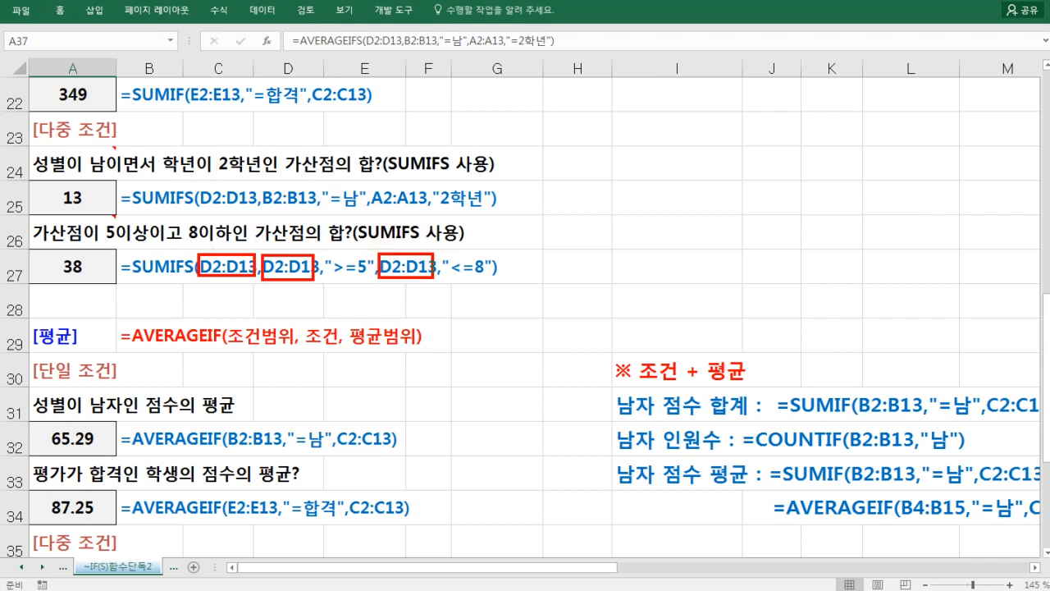
{"action": "left_click_drag", "start_coordinate": [299, 280], "coordinate": [385, 275]}
{"action": "key", "text": "Escape"}
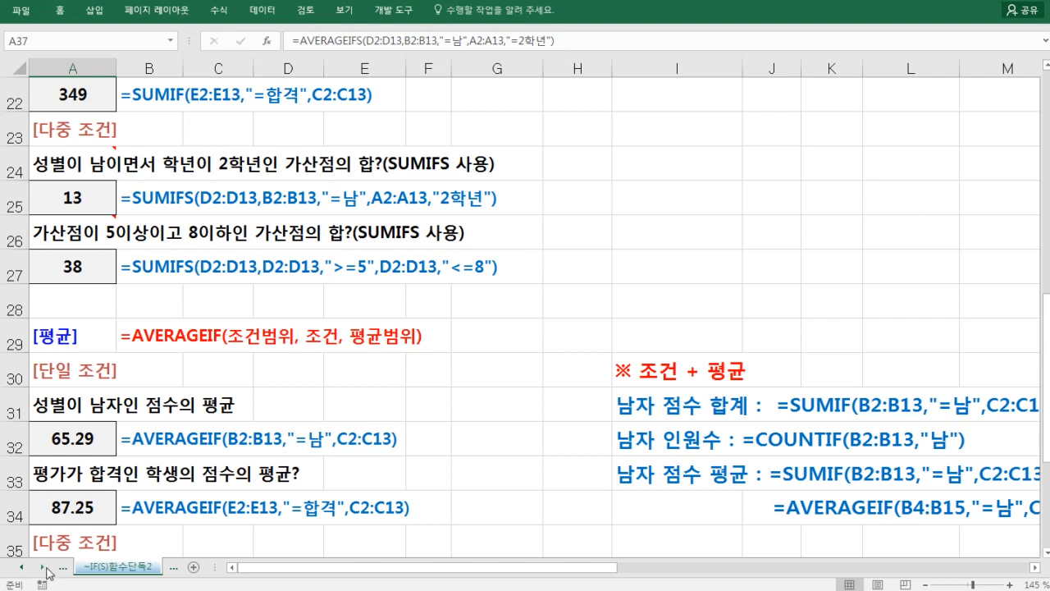
- Examine the 조건 + 평균 notes in rows 30 to 34, comparing AVERAGEIF with SUMIF divided by COUNTIF
{"action": "left_click", "coordinate": [621, 494]}
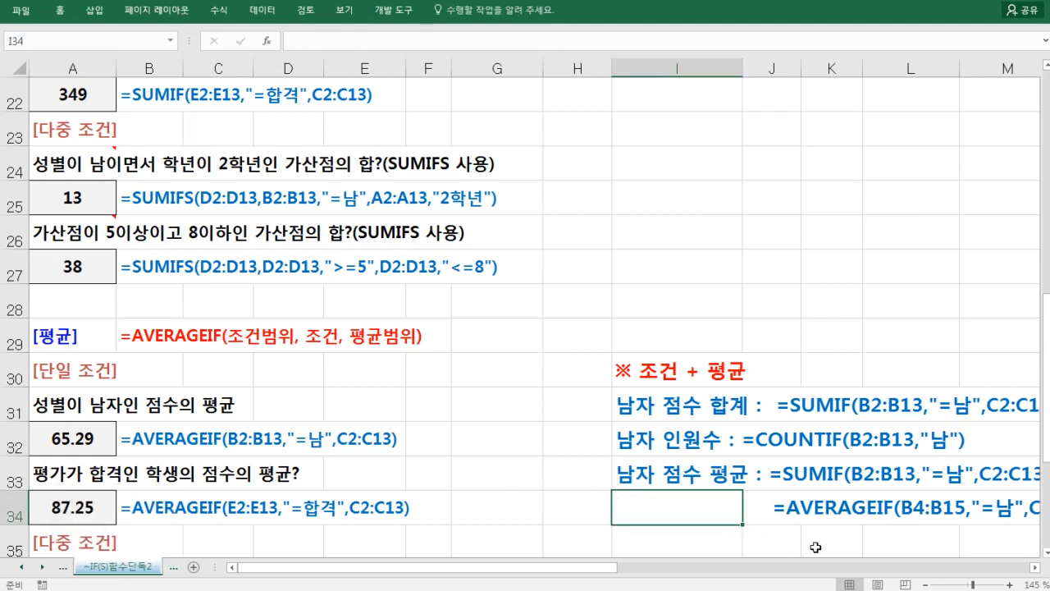
{"action": "scroll", "coordinate": [758, 473], "scroll_direction": "down", "scroll_amount": 1, "text": "ctrl"}
{"action": "scroll", "coordinate": [758, 472], "scroll_direction": "down", "scroll_amount": 1, "text": "ctrl"}
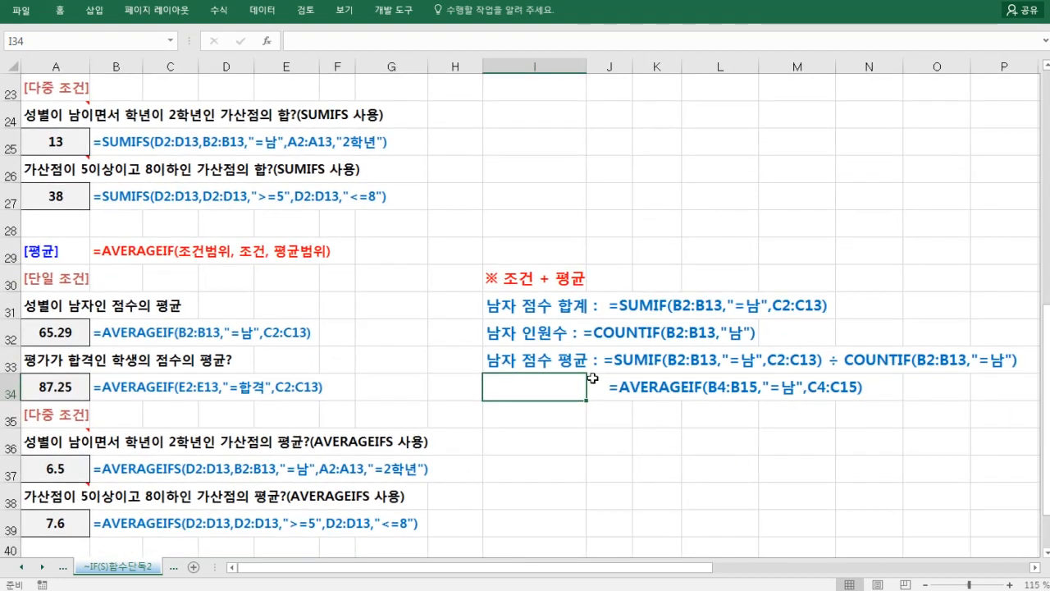
{"action": "left_click", "coordinate": [544, 406]}
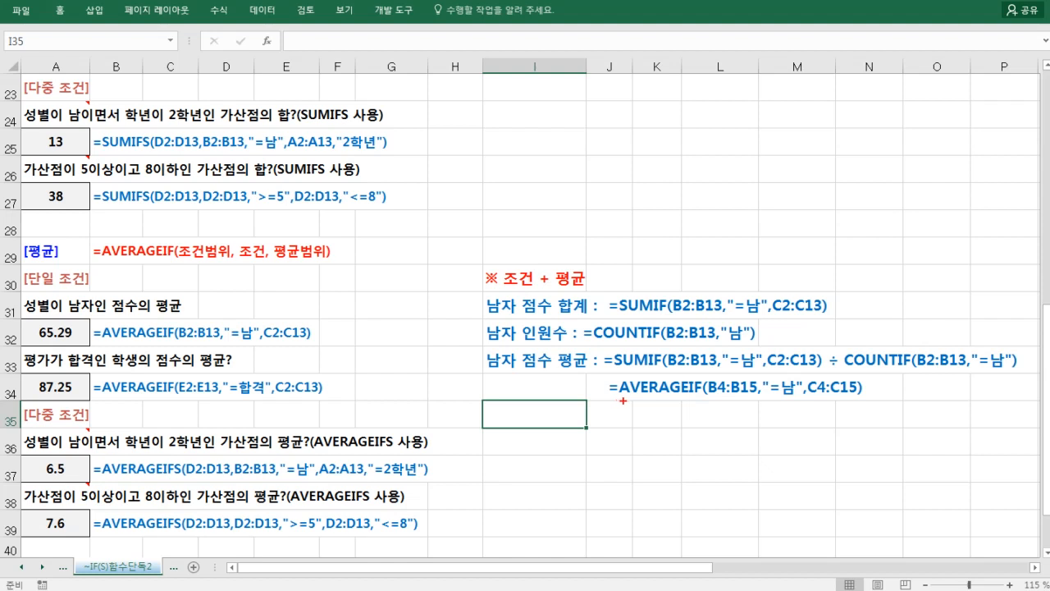
{"action": "mouse_move", "coordinate": [620, 380]}
{"action": "left_mouse_down"}
{"action": "mouse_move", "coordinate": [702, 400]}
{"action": "mouse_move", "coordinate": [868, 400]}
{"action": "left_mouse_up"}
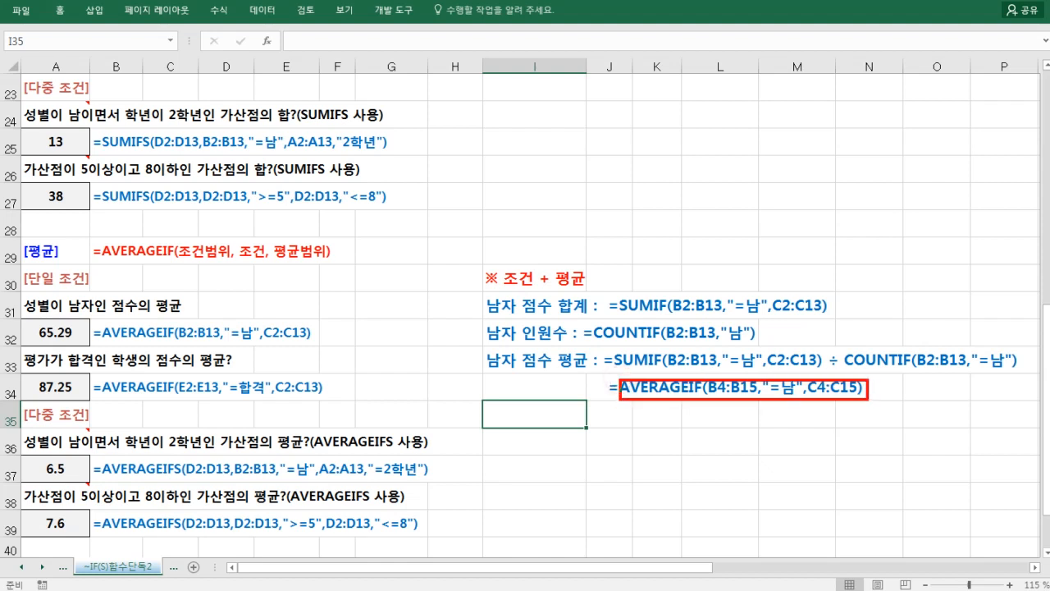
{"action": "left_click_drag", "start_coordinate": [645, 335], "coordinate": [669, 329]}
{"action": "left_click_drag", "start_coordinate": [845, 338], "coordinate": [869, 333]}
{"action": "mouse_move", "coordinate": [679, 372]}
{"action": "left_mouse_down"}
{"action": "mouse_move", "coordinate": [634, 403]}
{"action": "mouse_move", "coordinate": [680, 409]}
{"action": "left_mouse_up"}
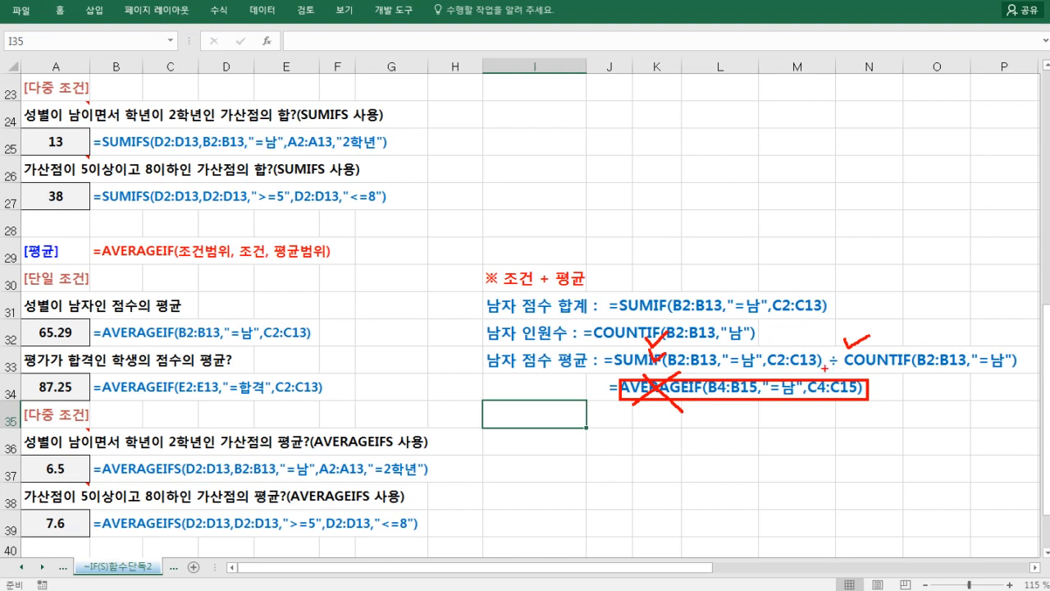
{"action": "left_click_drag", "start_coordinate": [865, 348], "coordinate": [883, 345]}
{"action": "key", "text": "Escape"}
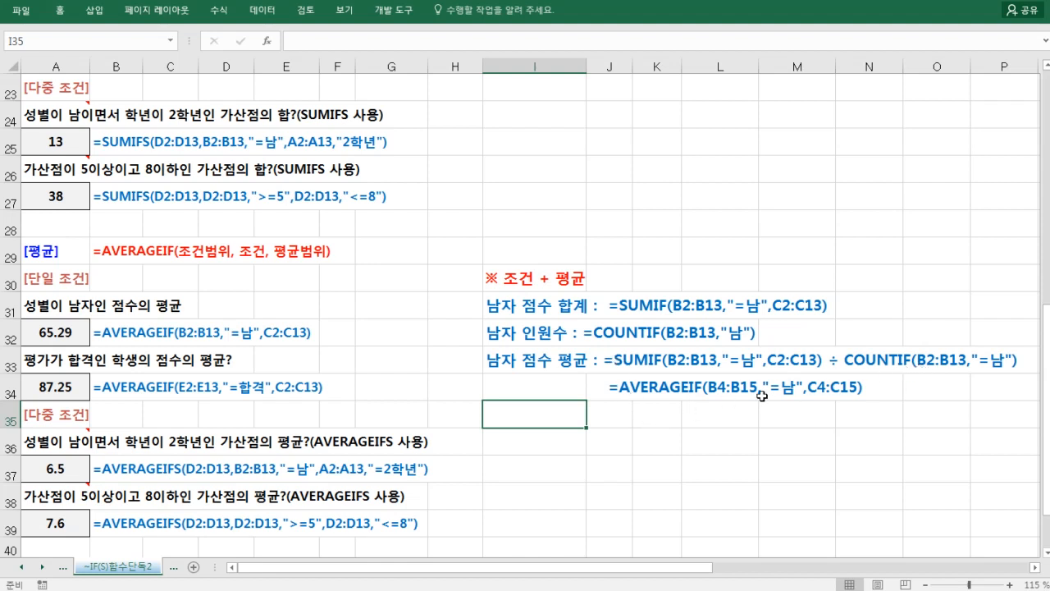
- Remove a leading space from the AVERAGEIF note in J34 to align it with the formula above
{"action": "double_click", "coordinate": [609, 387]}
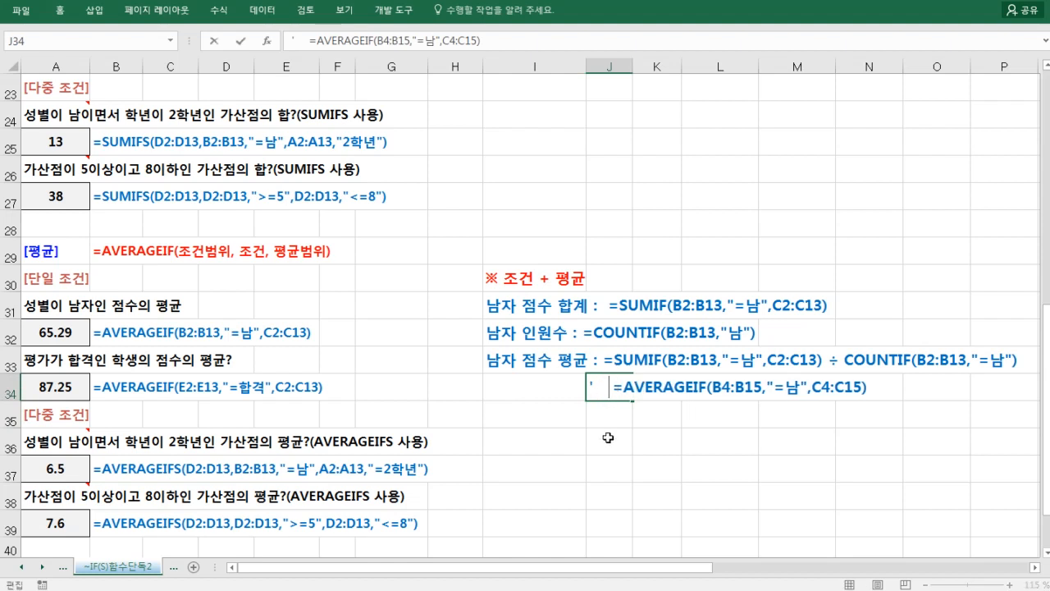
{"action": "key", "text": "Return"}
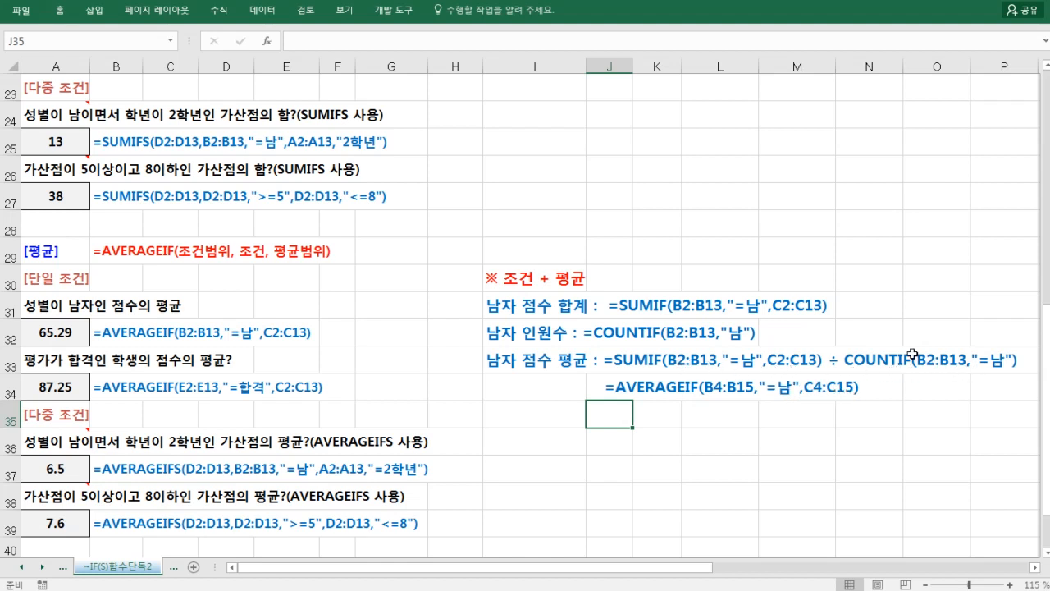
{"action": "left_click_drag", "start_coordinate": [521, 308], "coordinate": [513, 375]}
{"action": "left_click", "coordinate": [497, 417]}
{"action": "left_click_drag", "start_coordinate": [525, 310], "coordinate": [521, 361]}
{"action": "left_click", "coordinate": [474, 390]}
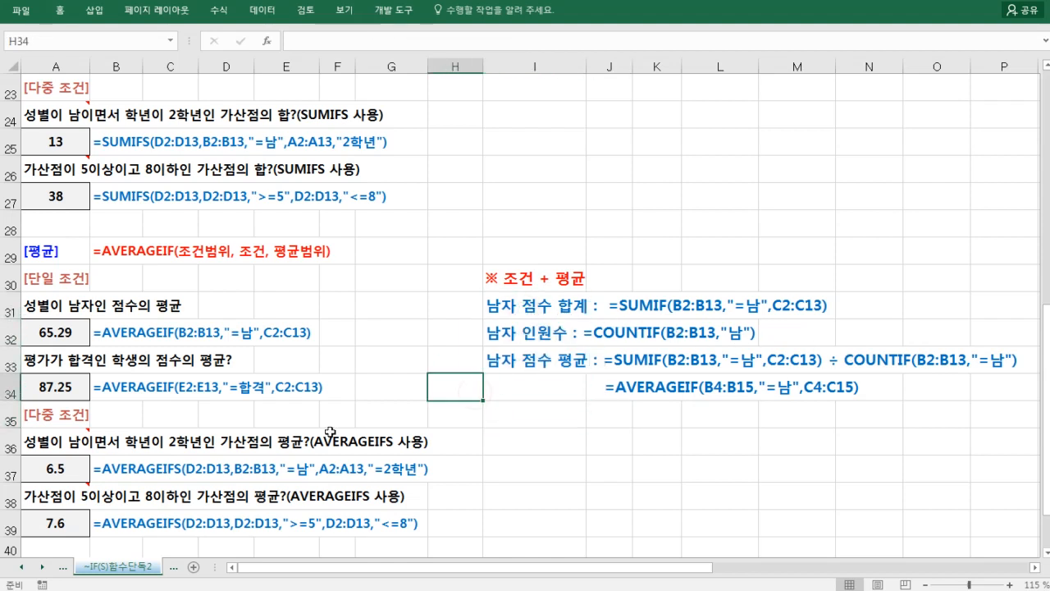
- Switch to the ~IF(S)함수단독3 sheet and examine its multi-condition COUNTIFS, SUMIFS and AVERAGEIFS examples in column H
{"action": "left_click", "coordinate": [41, 571]}
{"action": "left_click", "coordinate": [111, 571]}
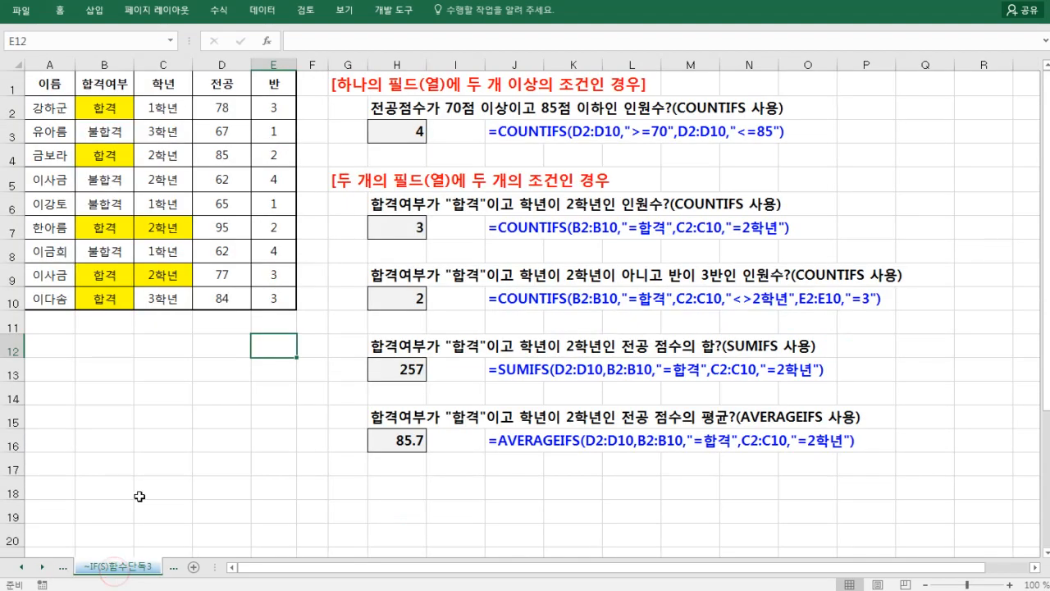
{"action": "scroll", "coordinate": [162, 357], "scroll_direction": "down", "scroll_amount": 1}
{"action": "scroll", "coordinate": [164, 347], "scroll_direction": "up", "scroll_amount": 1}
{"action": "left_click", "coordinate": [407, 131]}
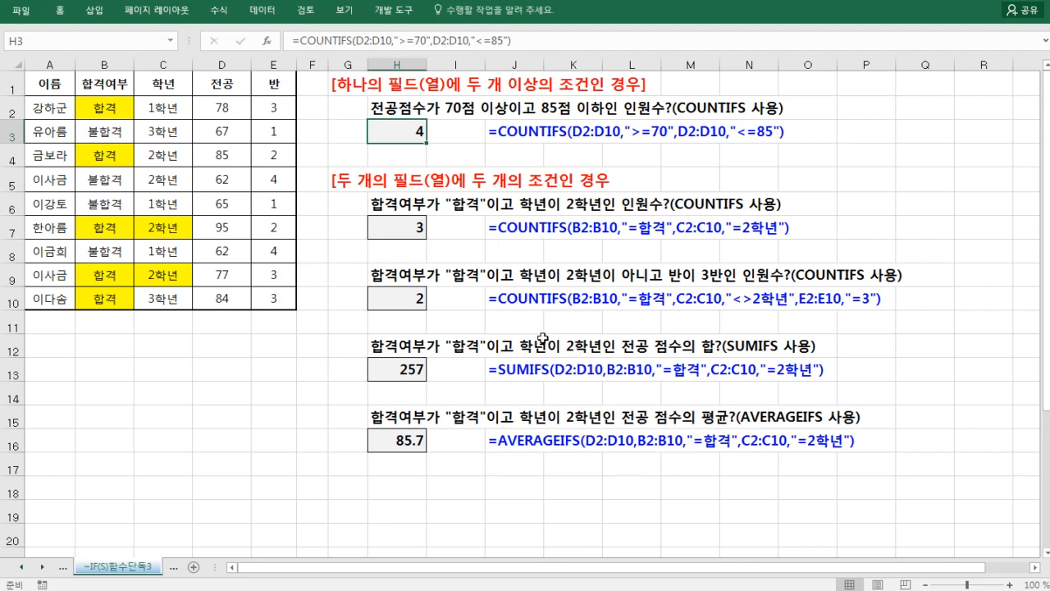
{"action": "left_click", "coordinate": [406, 298]}
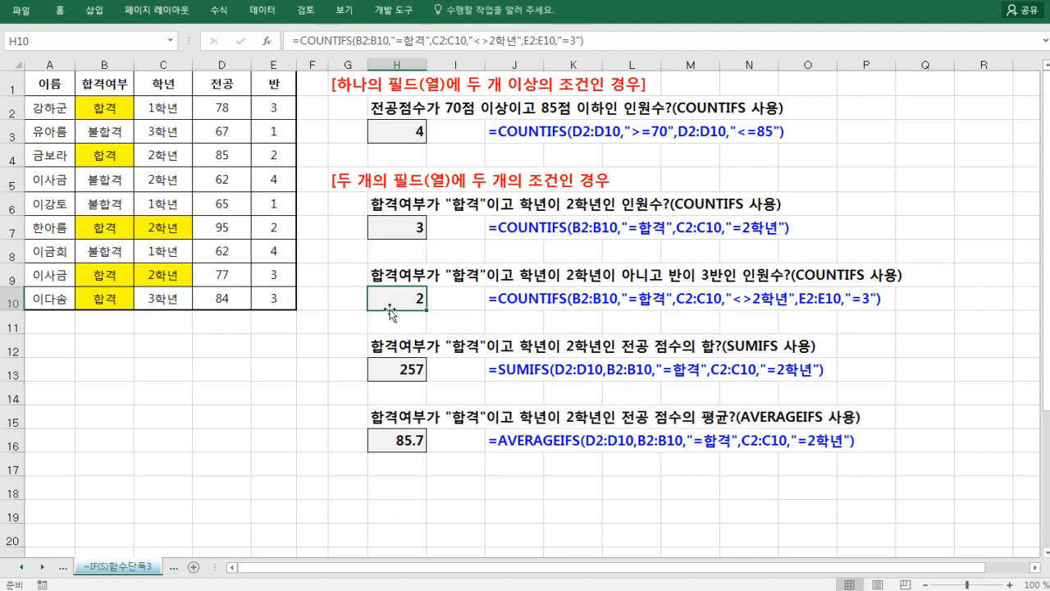
{"action": "scroll", "coordinate": [401, 312], "scroll_direction": "up", "scroll_amount": 1}
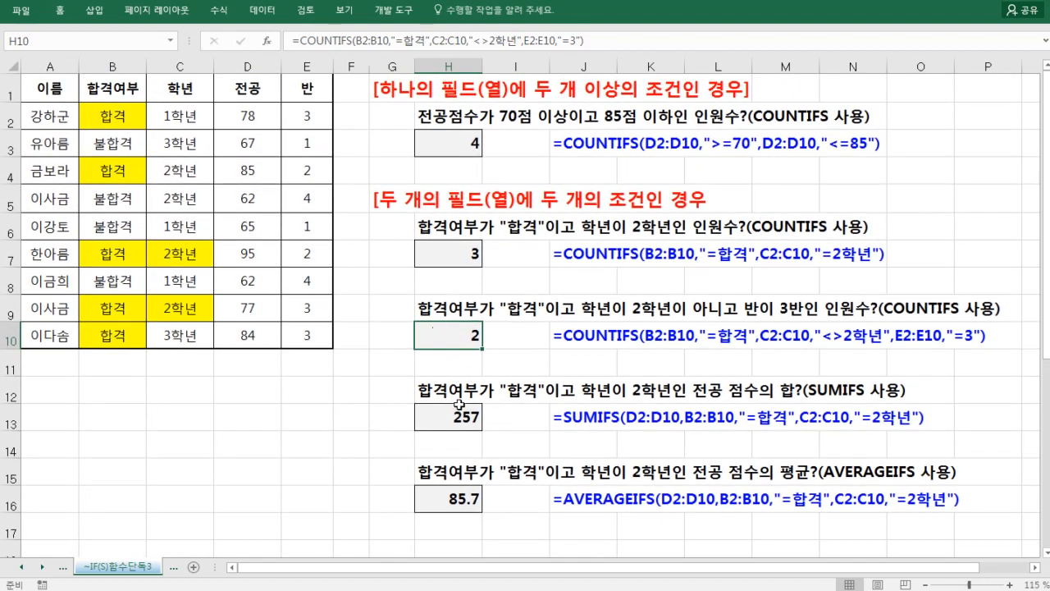
{"action": "left_click", "coordinate": [458, 405]}
{"action": "left_click", "coordinate": [459, 491]}
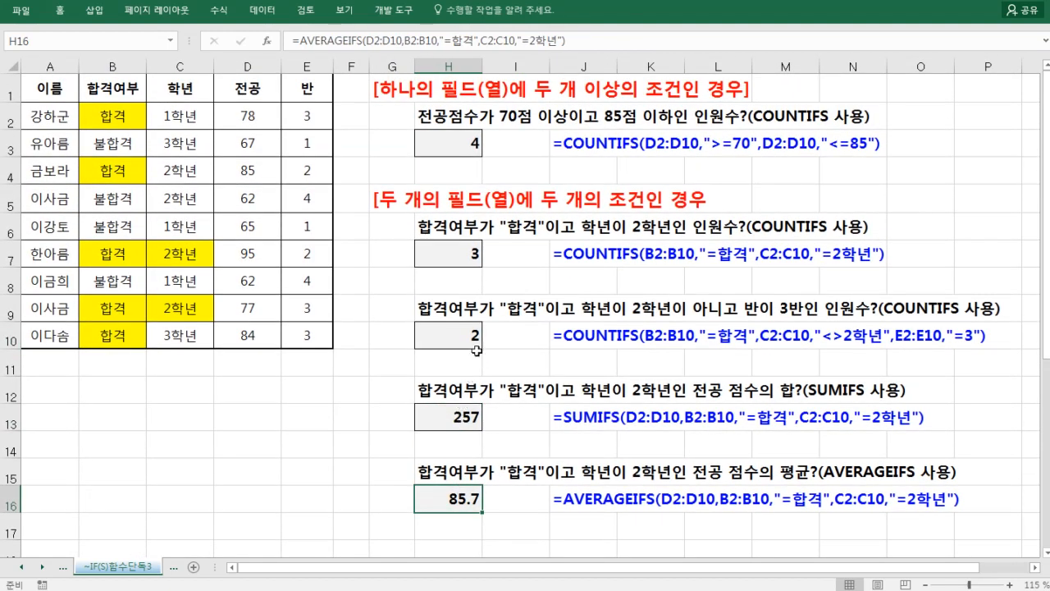
{"action": "left_click", "coordinate": [454, 145]}
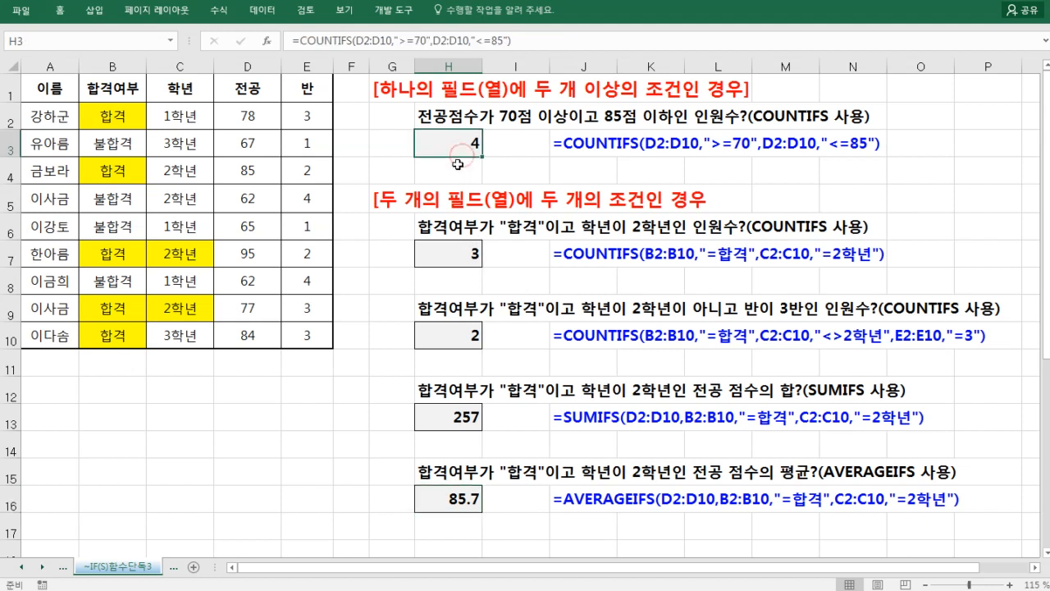
{"action": "left_click", "coordinate": [438, 223]}
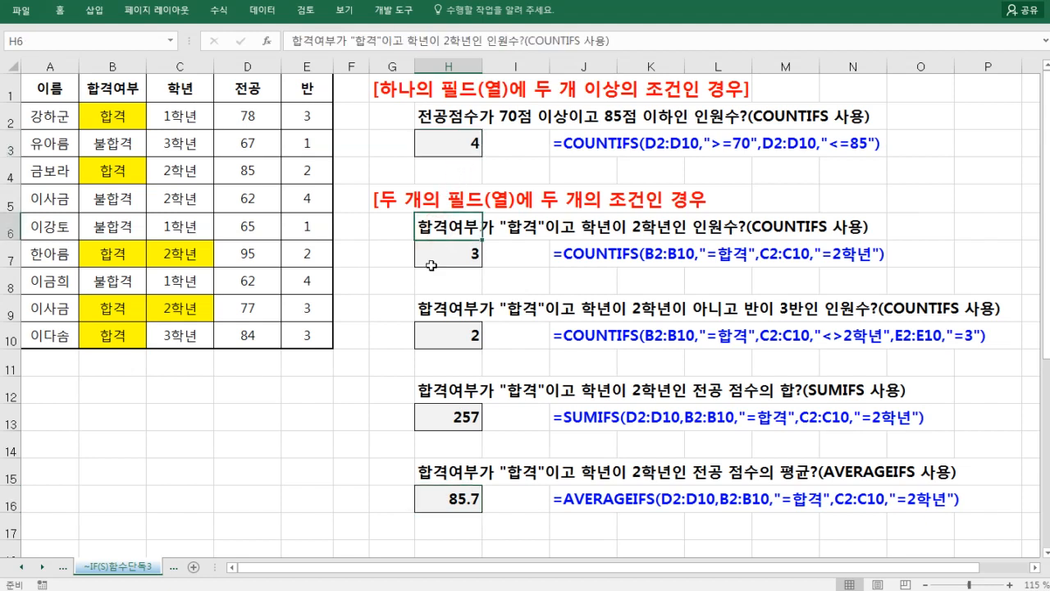
- Switch to the next sheet and make the table headers 이름, 성별, 나이 and 점수 in B3:E3 bold
{"action": "left_click", "coordinate": [43, 568]}
{"action": "left_click", "coordinate": [111, 566]}
{"action": "scroll", "coordinate": [246, 369], "scroll_direction": "up", "scroll_amount": 3}
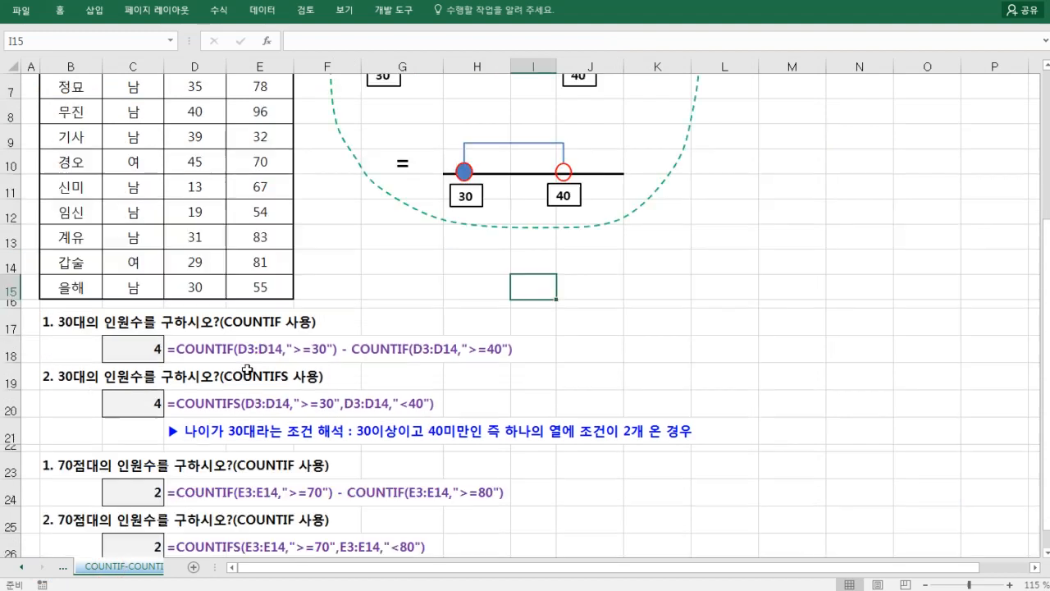
{"action": "scroll", "coordinate": [246, 369], "scroll_direction": "up", "scroll_amount": 2}
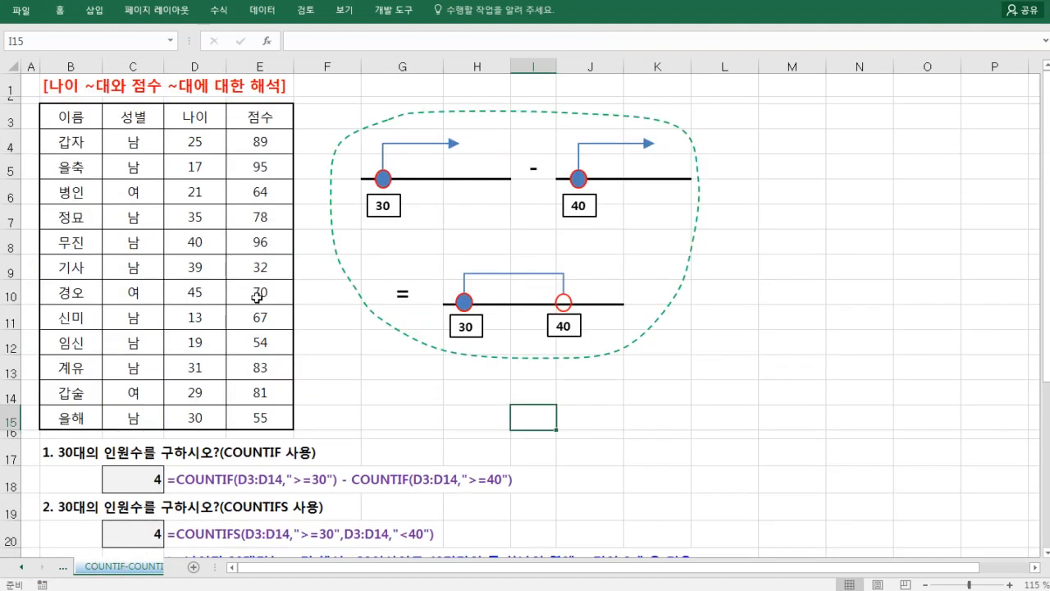
{"action": "left_click_drag", "start_coordinate": [69, 116], "coordinate": [259, 116]}
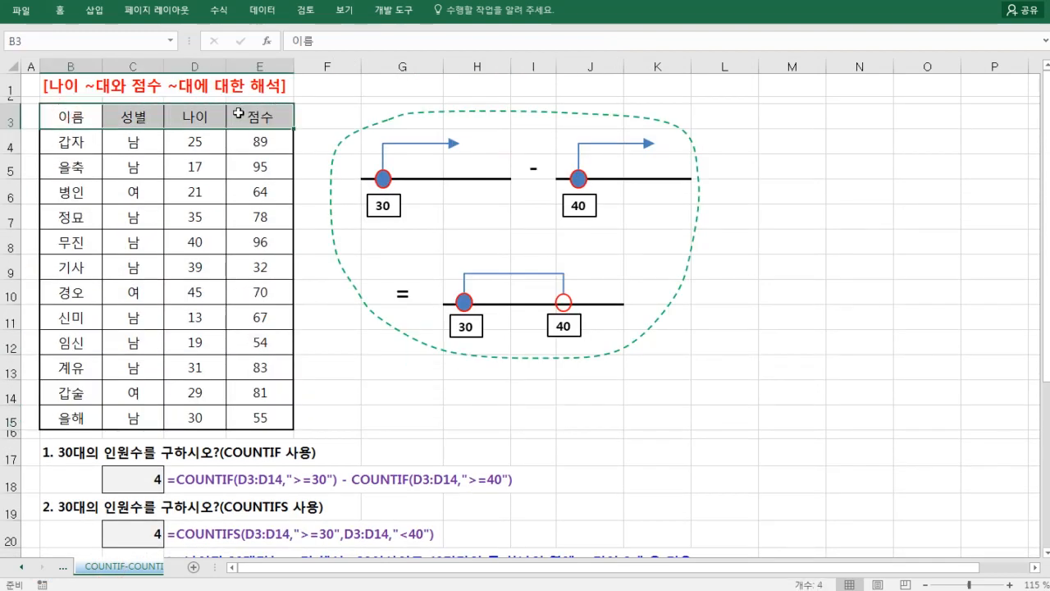
{"action": "left_click", "coordinate": [60, 11]}
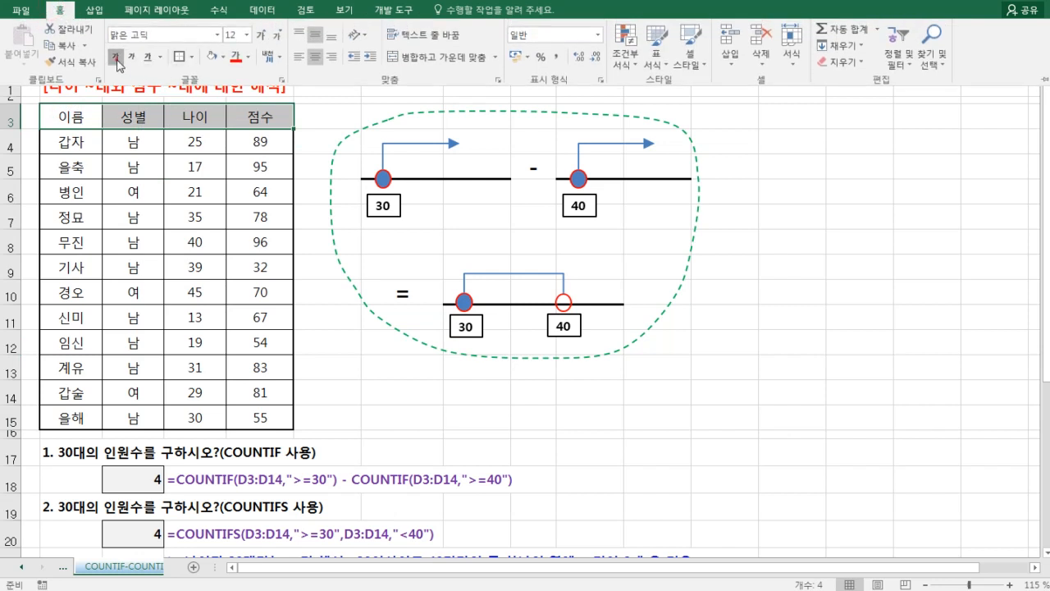
{"action": "left_click", "coordinate": [264, 291]}
{"action": "left_click", "coordinate": [336, 387]}
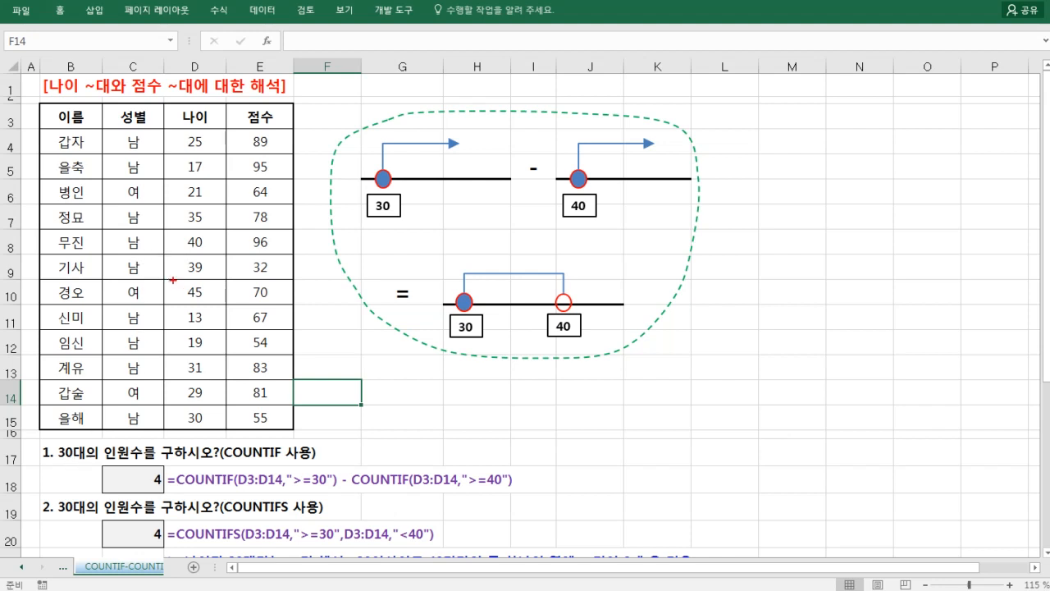
- Examine how the row 18 formula counts people in their 30s by subtracting the ">=40" COUNTIF from the ">=30" COUNTIF
{"action": "mouse_move", "coordinate": [420, 379]}
{"action": "left_mouse_down"}
{"action": "mouse_move", "coordinate": [442, 400]}
{"action": "mouse_move", "coordinate": [467, 392]}
{"action": "mouse_move", "coordinate": [487, 407]}
{"action": "left_mouse_up"}
{"action": "left_click_drag", "start_coordinate": [415, 422], "coordinate": [497, 415]}
{"action": "mouse_move", "coordinate": [518, 379]}
{"action": "left_mouse_down"}
{"action": "mouse_move", "coordinate": [530, 409]}
{"action": "mouse_move", "coordinate": [551, 393]}
{"action": "mouse_move", "coordinate": [584, 417]}
{"action": "mouse_move", "coordinate": [610, 392]}
{"action": "mouse_move", "coordinate": [614, 410]}
{"action": "mouse_move", "coordinate": [674, 405]}
{"action": "mouse_move", "coordinate": [687, 391]}
{"action": "mouse_move", "coordinate": [702, 410]}
{"action": "mouse_move", "coordinate": [732, 392]}
{"action": "mouse_move", "coordinate": [735, 408]}
{"action": "left_mouse_up"}
{"action": "left_click_drag", "start_coordinate": [295, 486], "coordinate": [326, 482]}
{"action": "left_click_drag", "start_coordinate": [481, 488], "coordinate": [512, 490]}
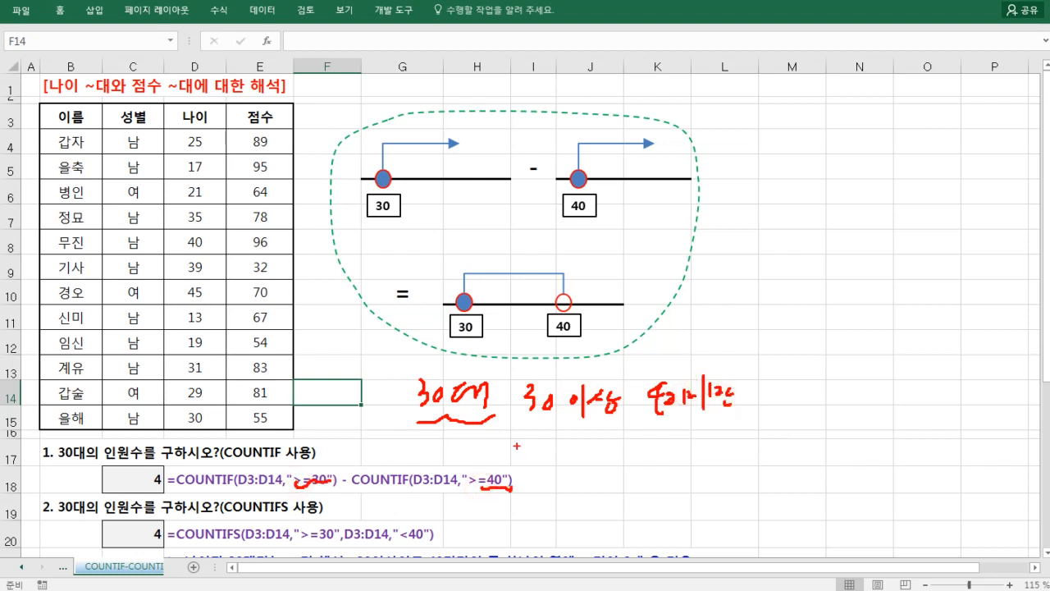
{"action": "key", "text": "Escape"}
{"action": "scroll", "coordinate": [148, 344], "scroll_direction": "down", "scroll_amount": 3}
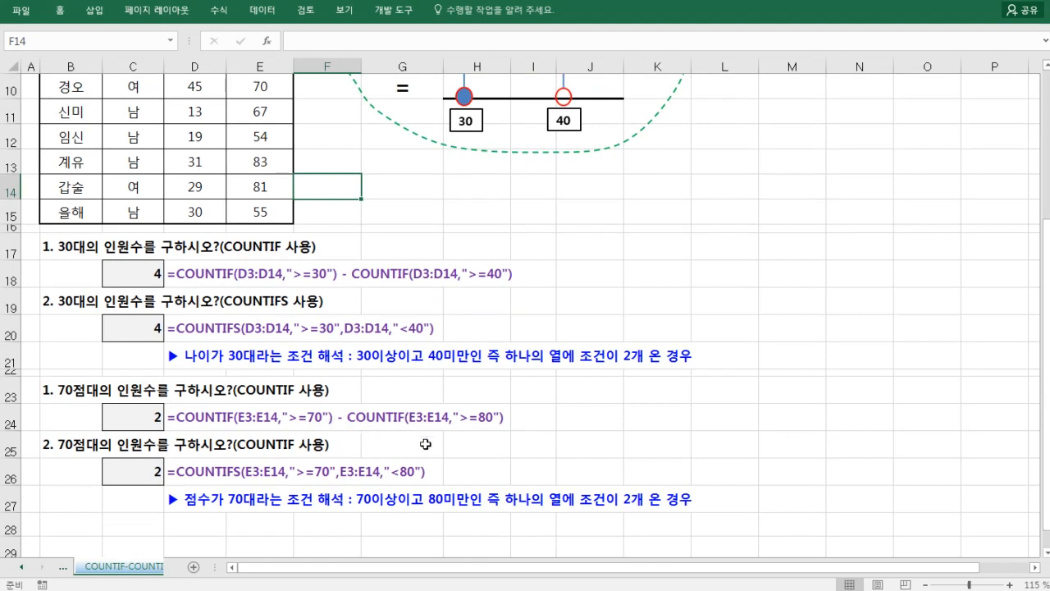
{"action": "scroll", "coordinate": [342, 408], "scroll_direction": "up", "scroll_amount": 3}
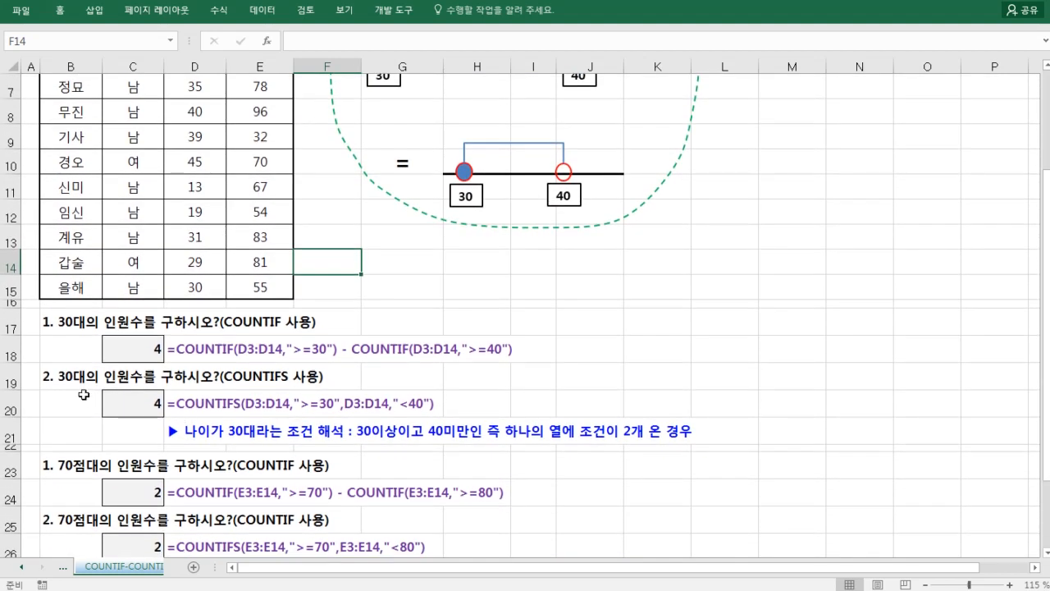
- Examine the COUNTIFS formula in row 20 that answers the same 30대 question with two conditions on D3:D14
{"action": "left_click", "coordinate": [67, 381]}
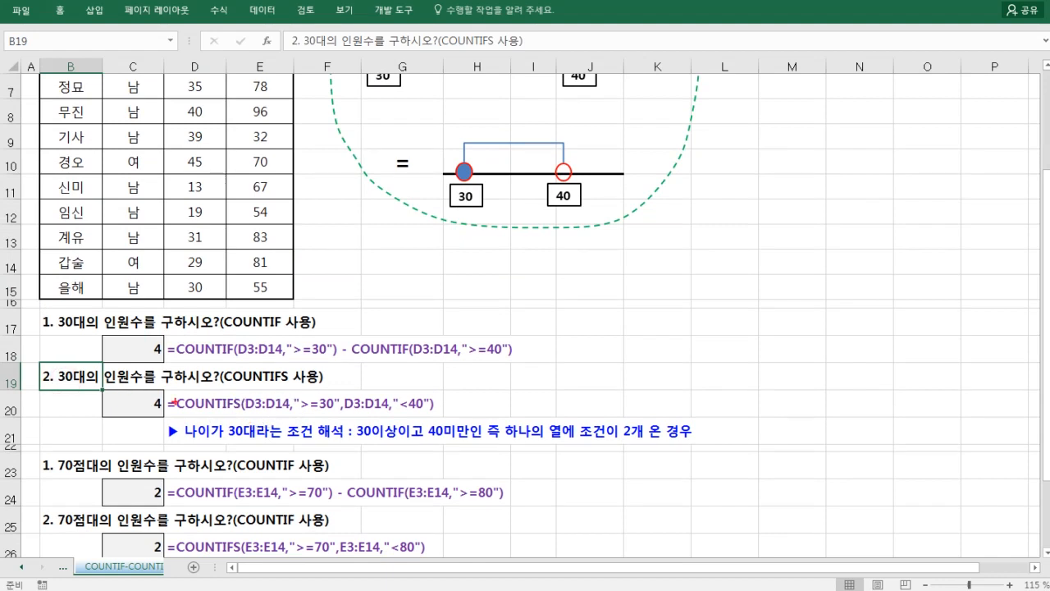
{"action": "left_click_drag", "start_coordinate": [168, 395], "coordinate": [443, 426]}
{"action": "key", "text": "Escape"}
{"action": "scroll", "coordinate": [196, 430], "scroll_direction": "up", "scroll_amount": 2, "text": "ctrl"}
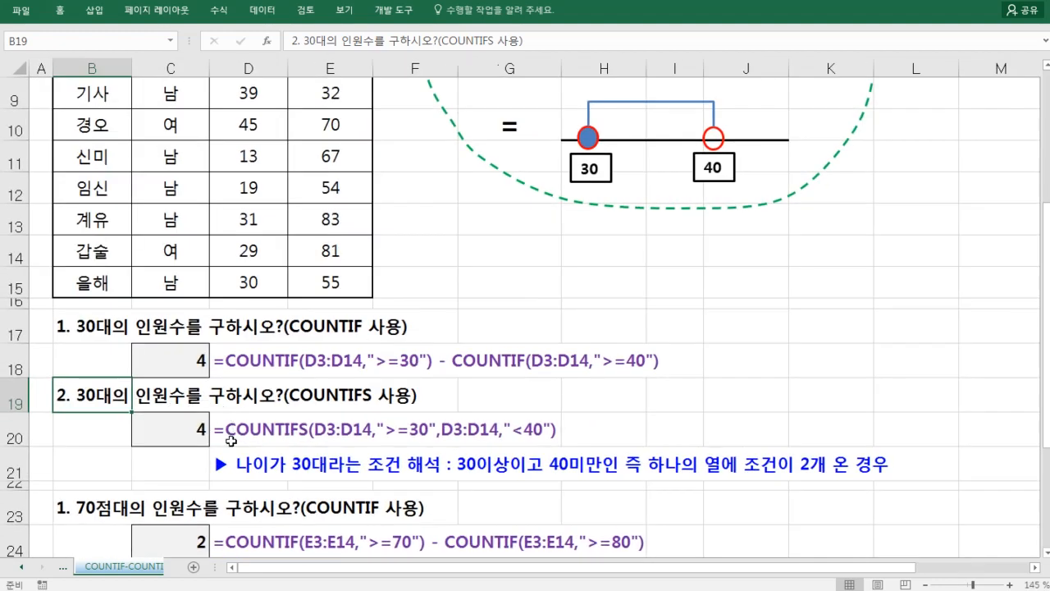
{"action": "left_click", "coordinate": [219, 428]}
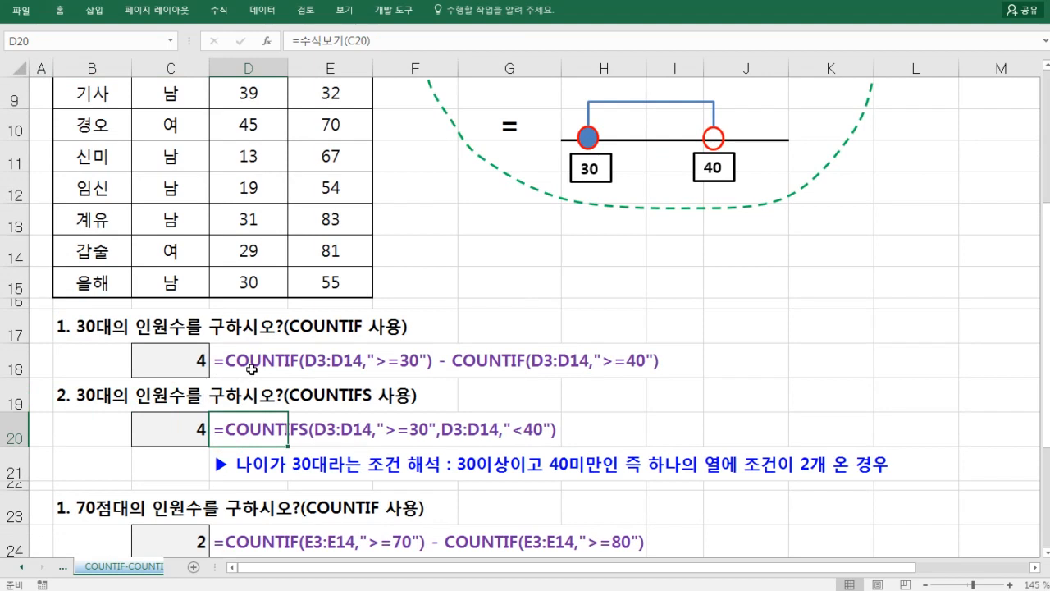
{"action": "left_click", "coordinate": [489, 322]}
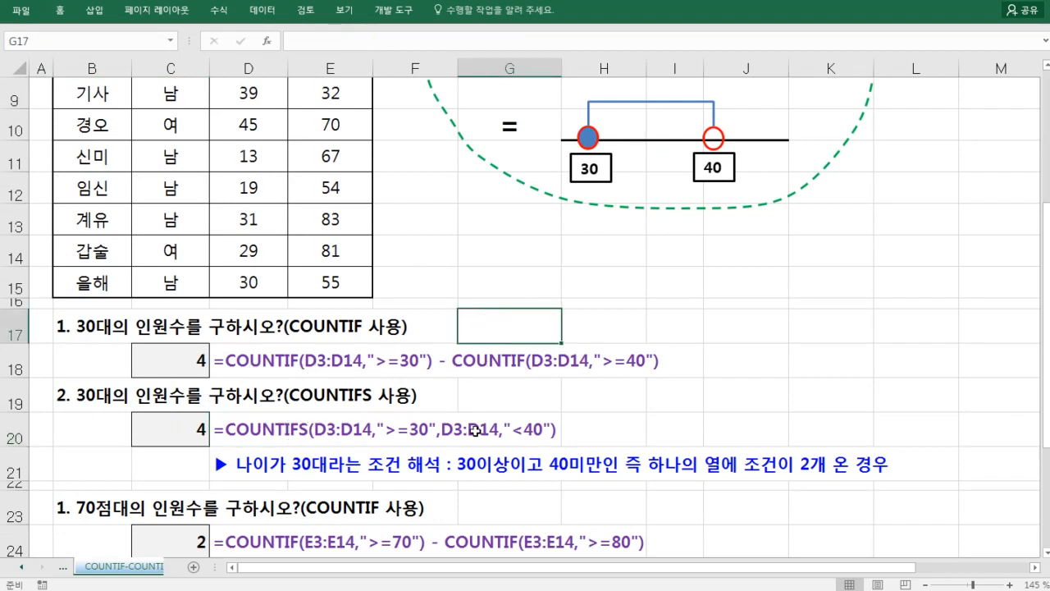
- Examine the number-line diagram, relating the ranges starting at 30 and 40 to the resulting 30-to-40 interval
{"action": "scroll", "coordinate": [550, 418], "scroll_direction": "up", "scroll_amount": 2}
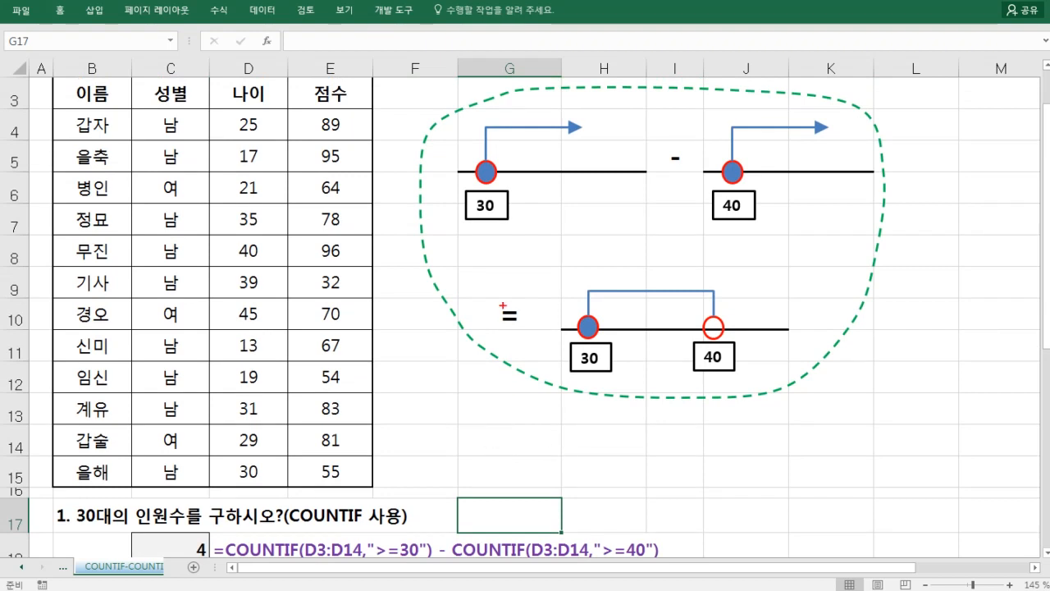
{"action": "mouse_move", "coordinate": [453, 100]}
{"action": "left_mouse_down"}
{"action": "mouse_move", "coordinate": [513, 171]}
{"action": "mouse_move", "coordinate": [602, 230]}
{"action": "left_mouse_up"}
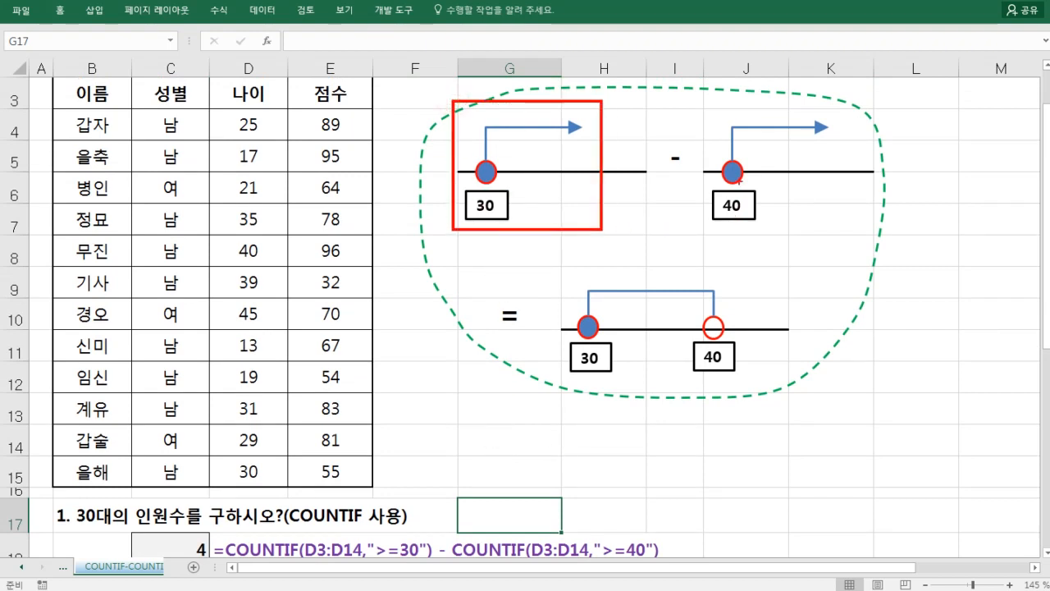
{"action": "left_click_drag", "start_coordinate": [689, 110], "coordinate": [853, 226]}
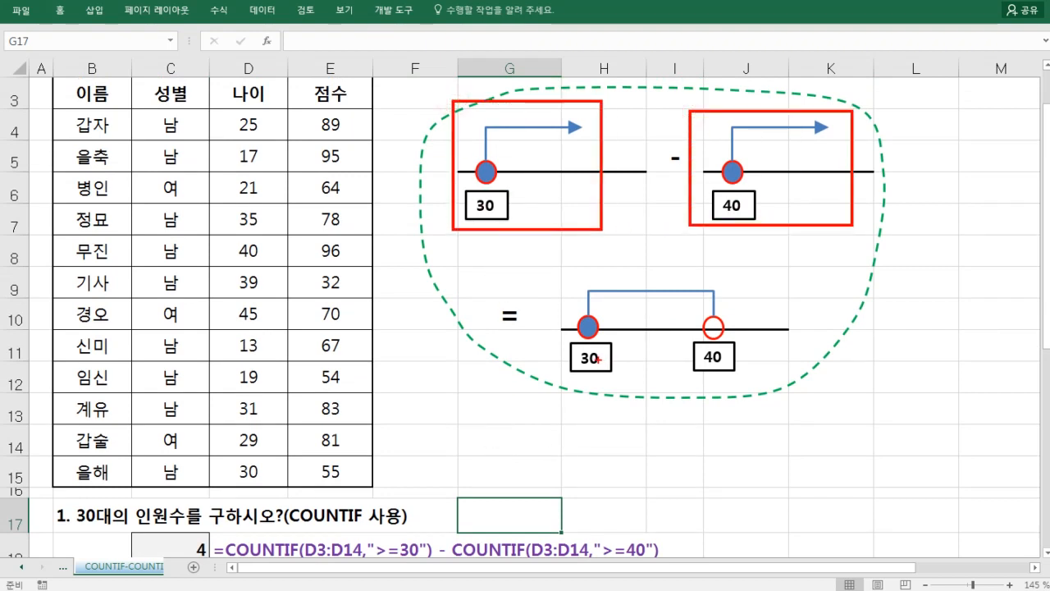
{"action": "left_click_drag", "start_coordinate": [548, 284], "coordinate": [748, 388]}
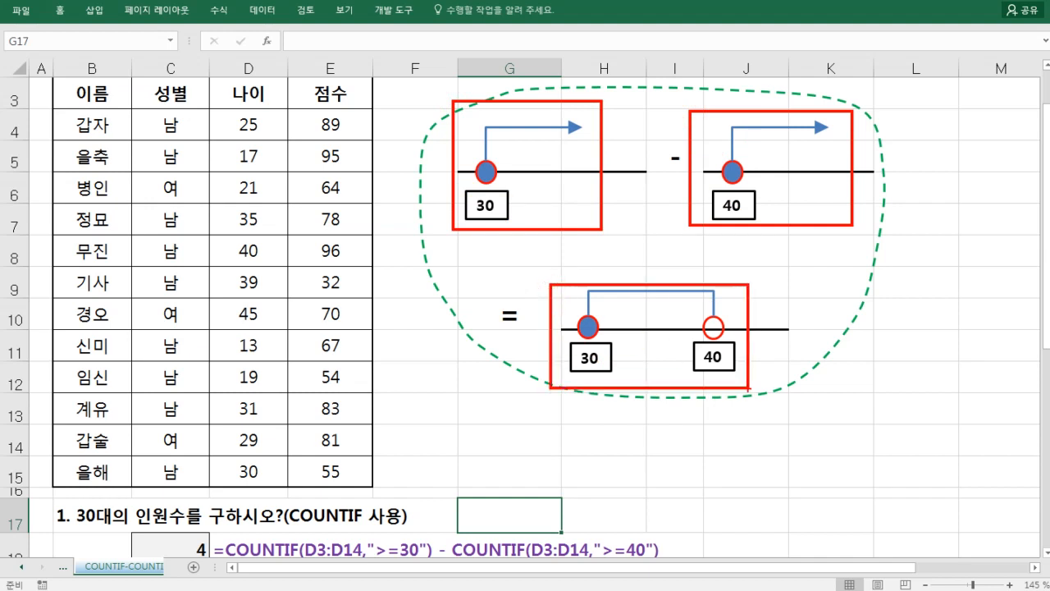
{"action": "key", "text": "Escape"}
{"action": "scroll", "coordinate": [438, 424], "scroll_direction": "down", "scroll_amount": 1}
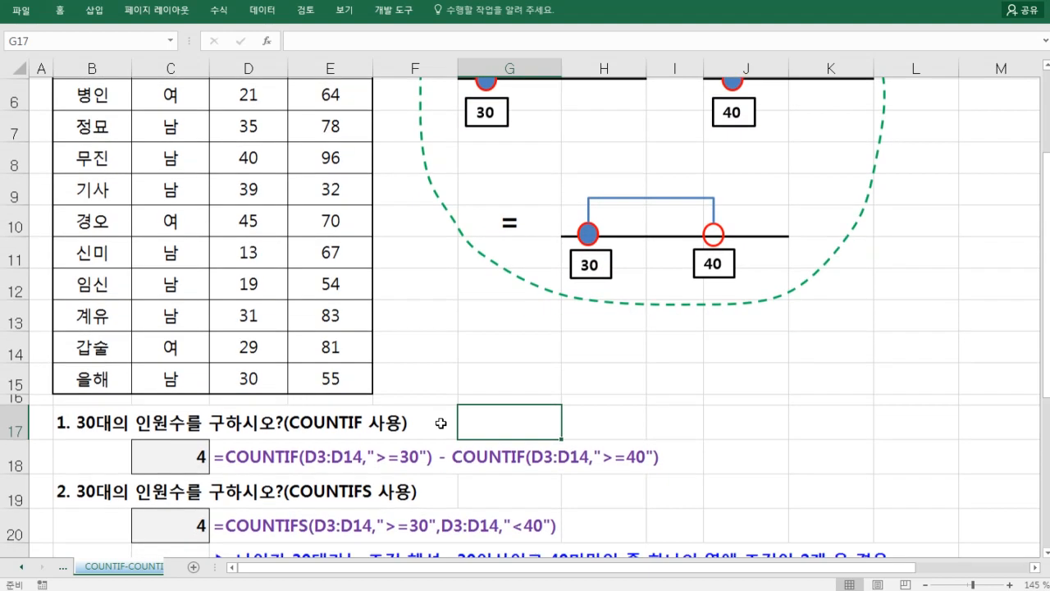
{"action": "left_click", "coordinate": [511, 328]}
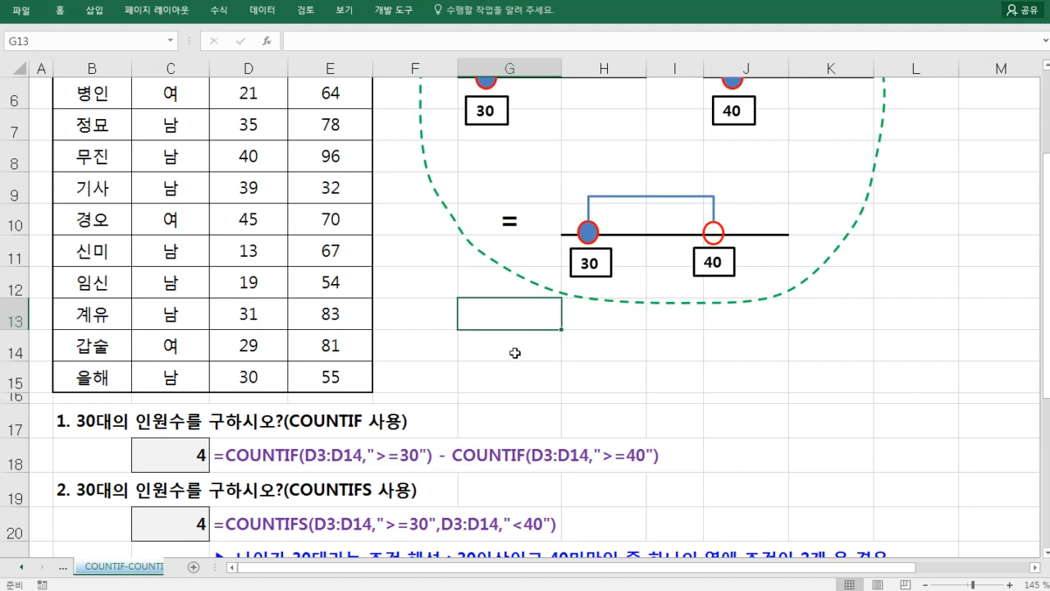
{"action": "scroll", "coordinate": [484, 378], "scroll_direction": "up", "scroll_amount": 1}
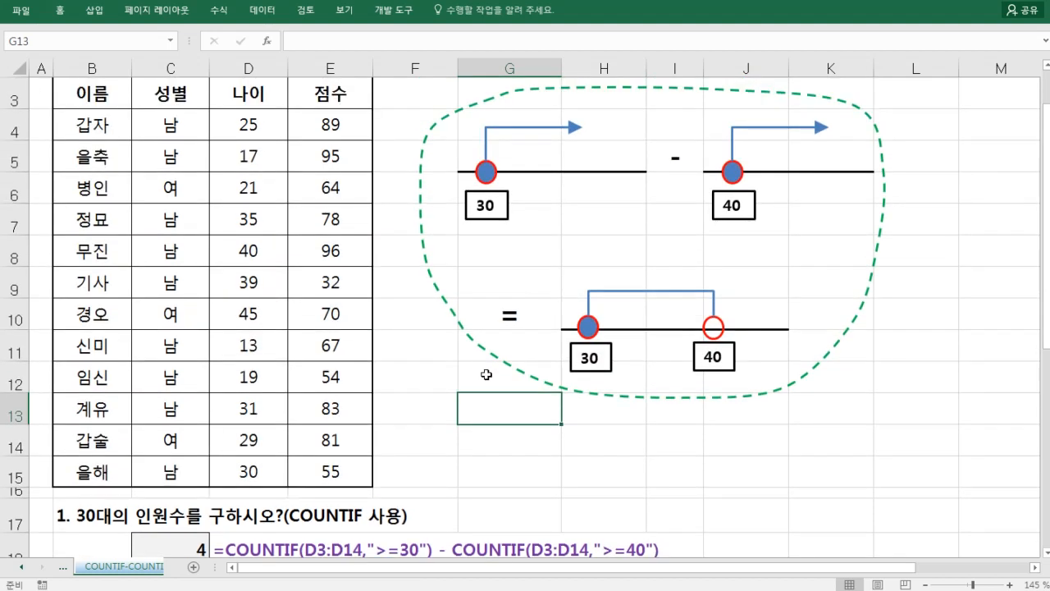
- Compare the two COUNTIF terms in row 18 with the ">=30" and "<40" conditions of the COUNTIFS formula in row 20
{"action": "scroll", "coordinate": [484, 375], "scroll_direction": "down", "scroll_amount": 2}
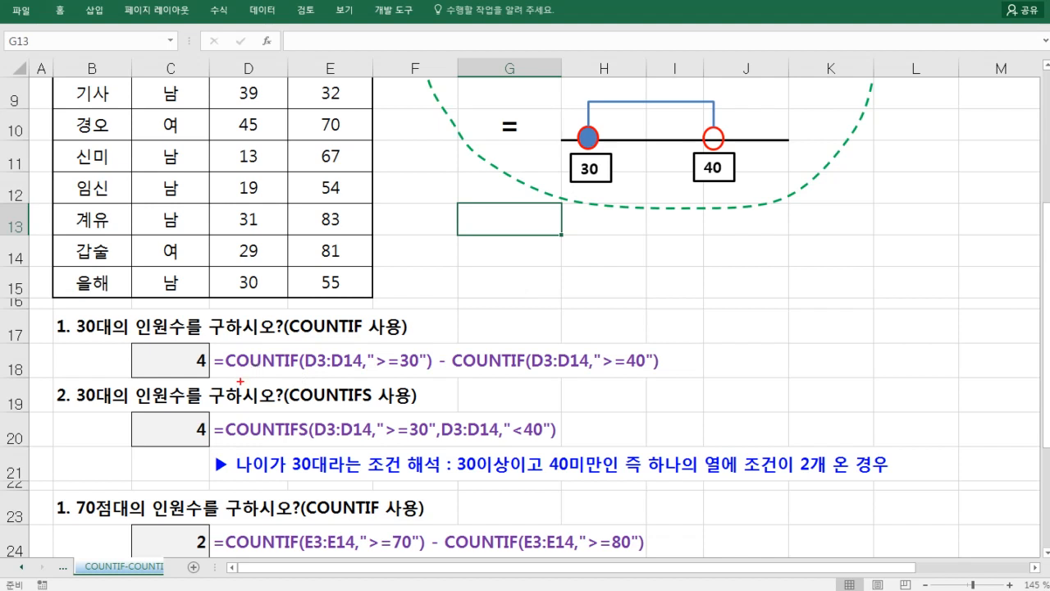
{"action": "mouse_move", "coordinate": [225, 344]}
{"action": "left_mouse_down"}
{"action": "mouse_move", "coordinate": [393, 375]}
{"action": "mouse_move", "coordinate": [672, 379]}
{"action": "left_mouse_up"}
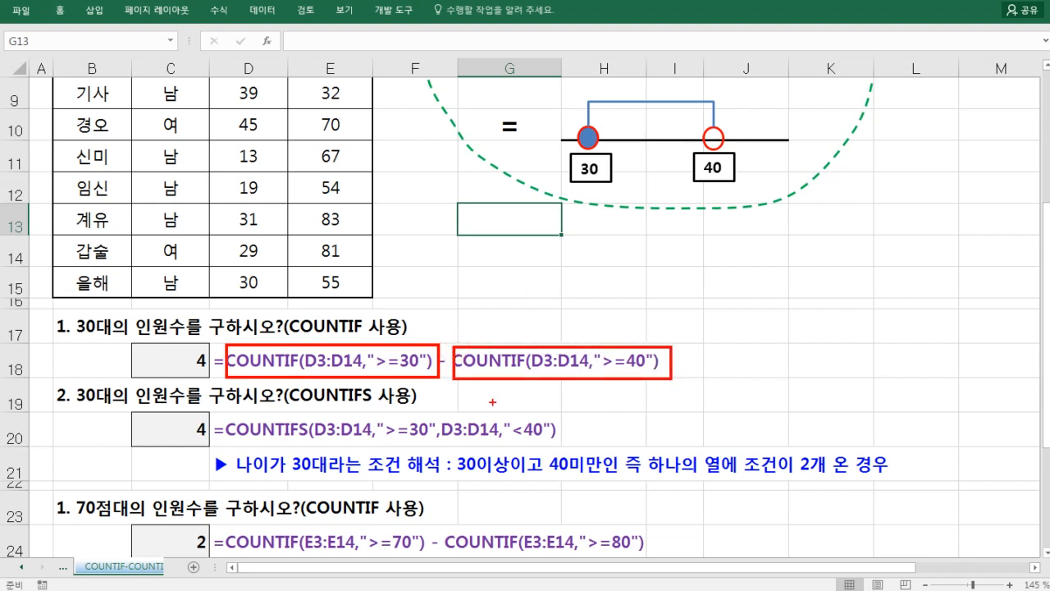
{"action": "mouse_move", "coordinate": [460, 384]}
{"action": "left_mouse_down"}
{"action": "mouse_move", "coordinate": [463, 414]}
{"action": "mouse_move", "coordinate": [480, 414]}
{"action": "left_mouse_up"}
{"action": "left_click_drag", "start_coordinate": [387, 440], "coordinate": [535, 447]}
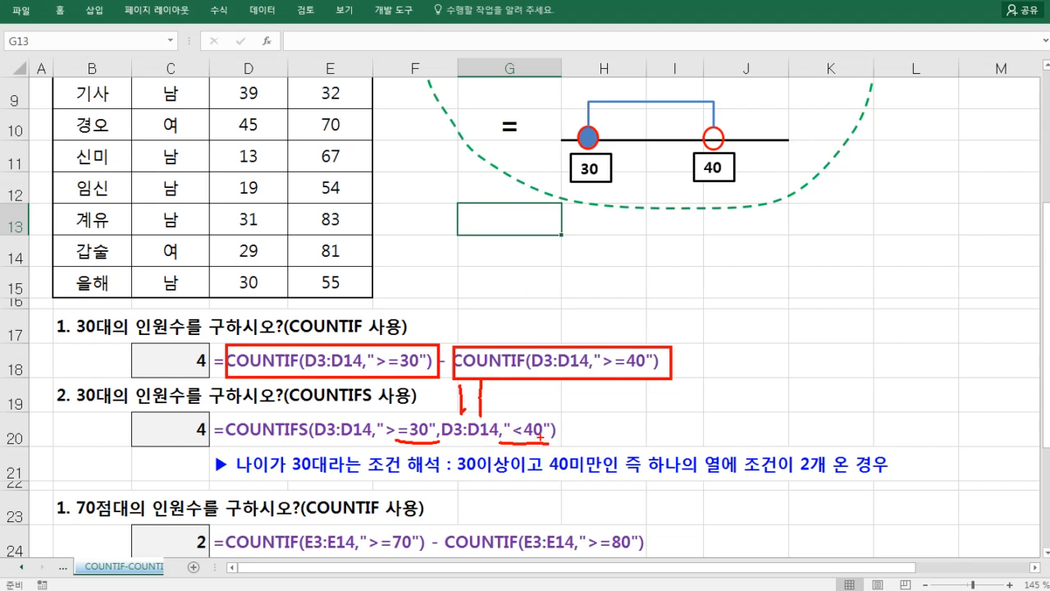
{"action": "key", "text": "Escape"}
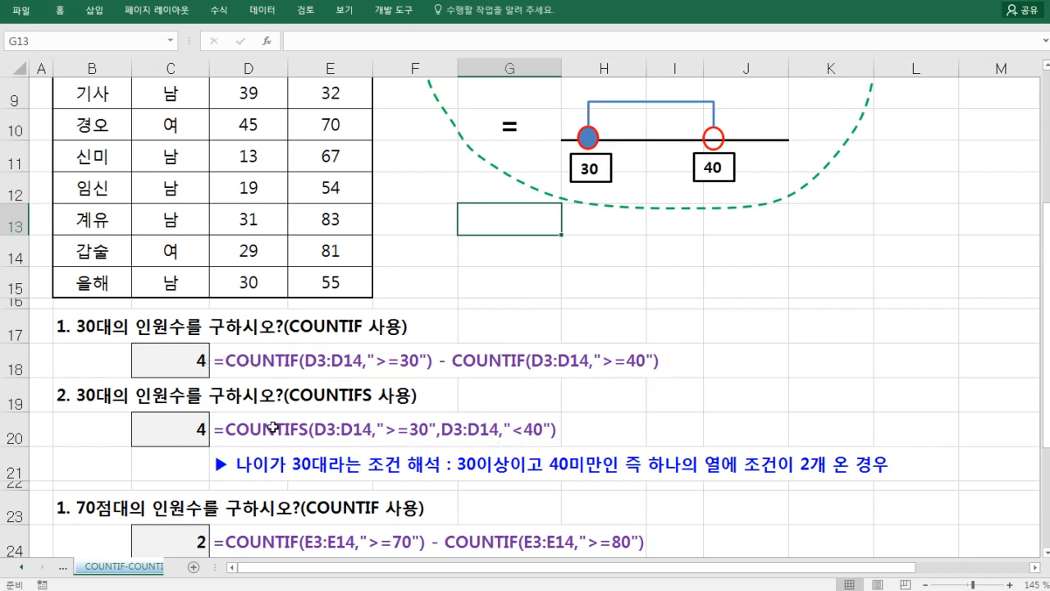
{"action": "left_click", "coordinate": [251, 362]}
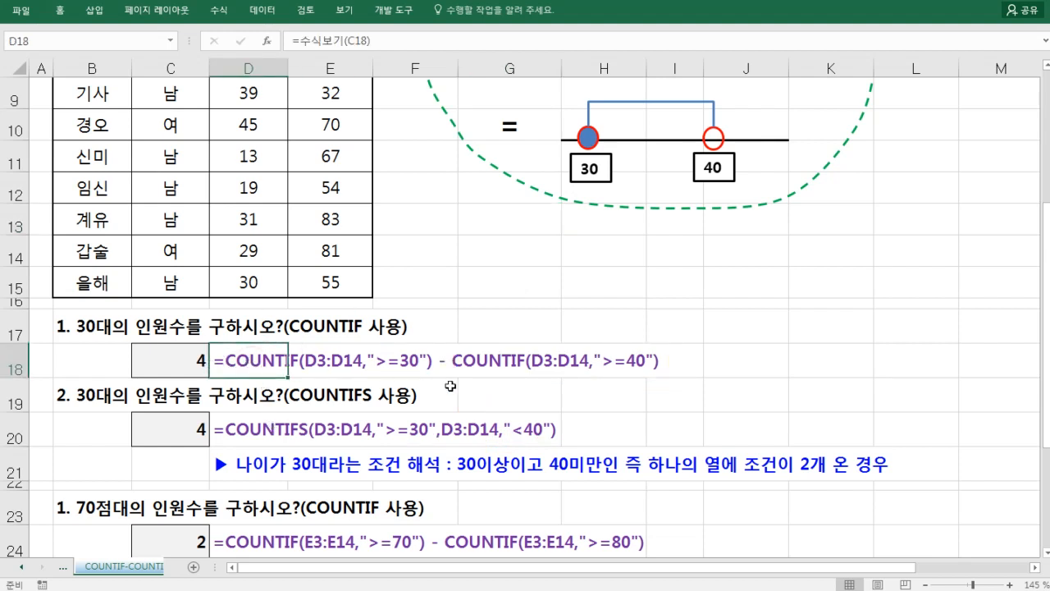
{"action": "left_click", "coordinate": [483, 330]}
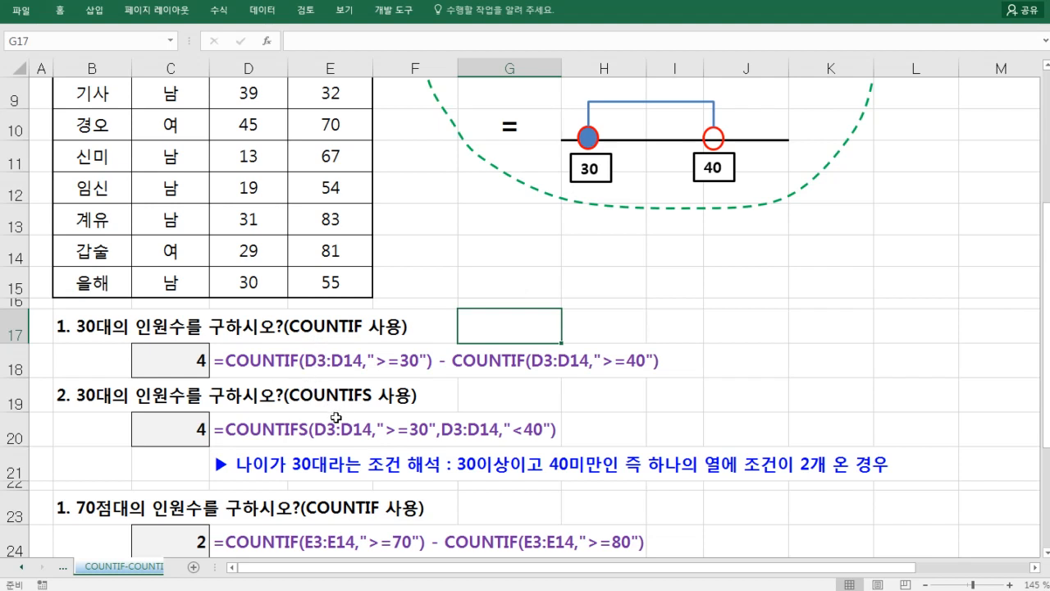
- Review the 70점대 examples in rows 23 to 27 alongside the number-line diagram and the 30대 examples
{"action": "scroll", "coordinate": [333, 417], "scroll_direction": "down", "scroll_amount": 2}
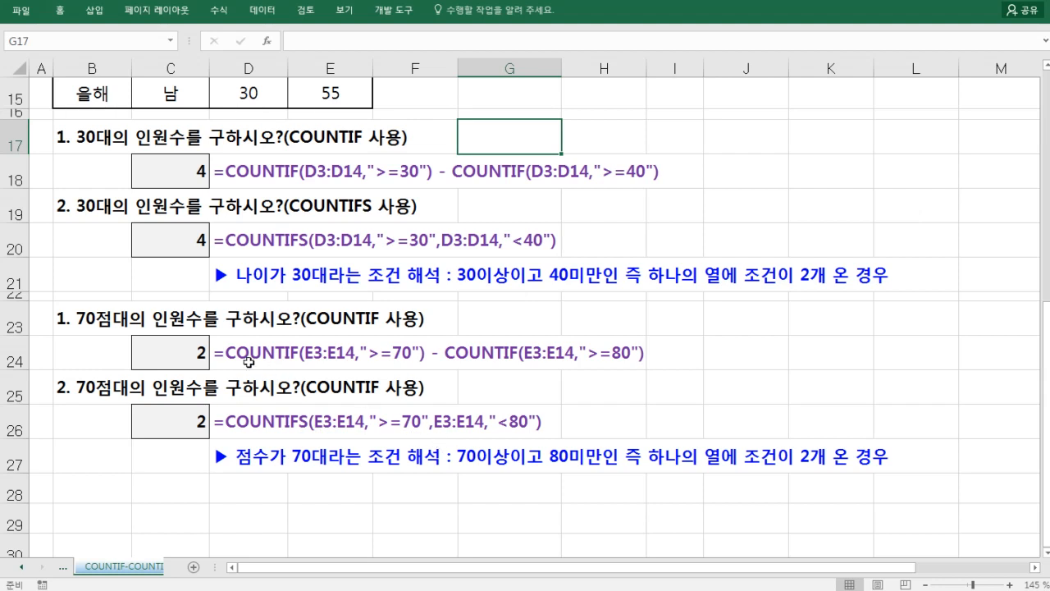
{"action": "scroll", "coordinate": [433, 354], "scroll_direction": "up", "scroll_amount": 1}
{"action": "scroll", "coordinate": [433, 351], "scroll_direction": "up", "scroll_amount": 3}
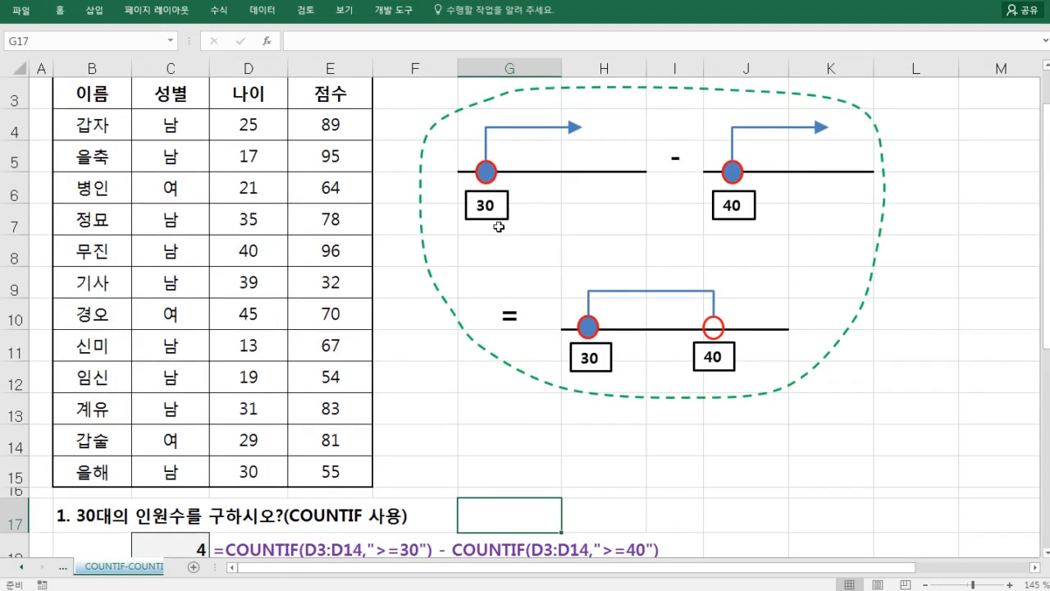
{"action": "scroll", "coordinate": [495, 322], "scroll_direction": "down", "scroll_amount": 2}
{"action": "scroll", "coordinate": [494, 322], "scroll_direction": "down", "scroll_amount": 3}
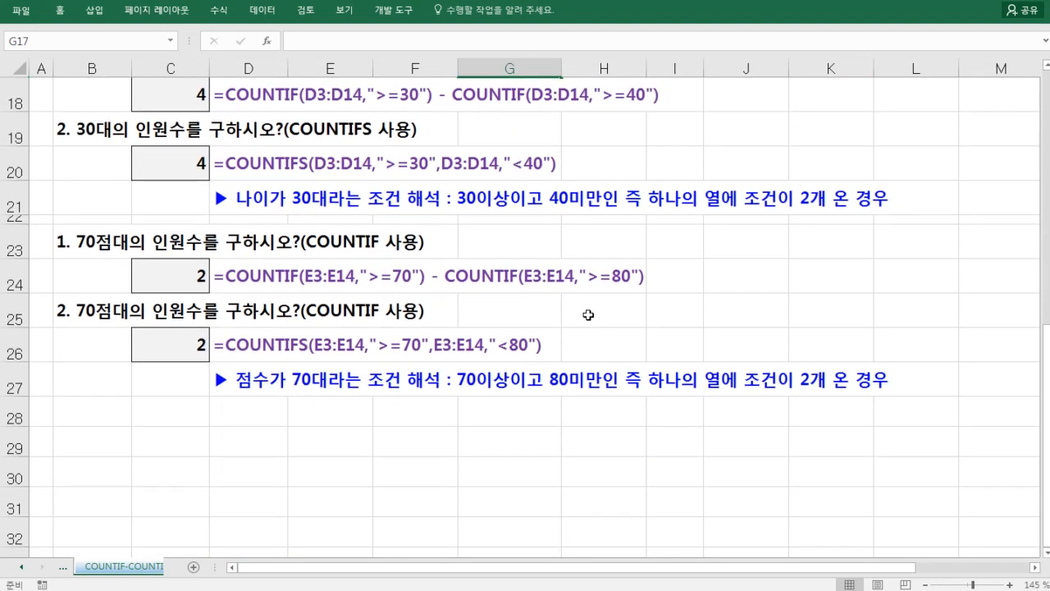
{"action": "scroll", "coordinate": [474, 260], "scroll_direction": "up", "scroll_amount": 3}
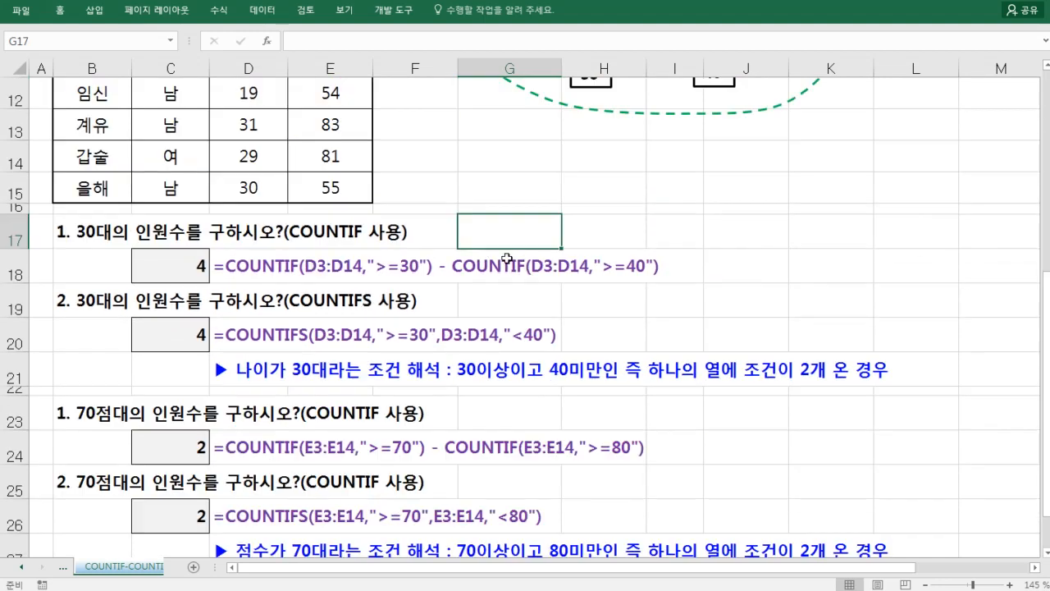
{"action": "scroll", "coordinate": [559, 276], "scroll_direction": "down", "scroll_amount": 2}
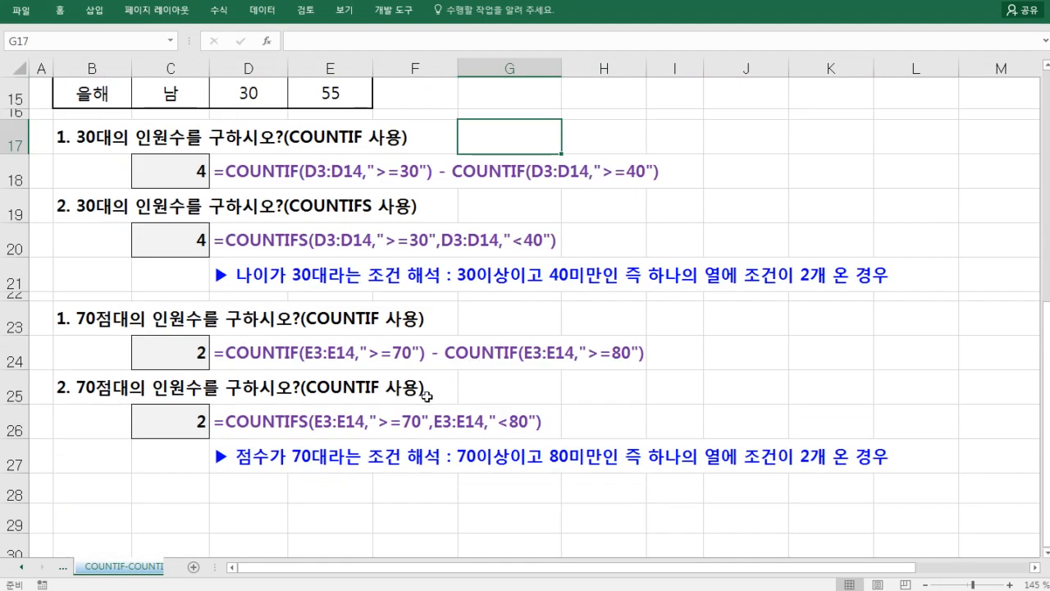
- Examine the 70점대 COUNTIF and COUNTIFS formulas in rows 24 and 26, comparing them with the 30대 formulas above
{"action": "mouse_move", "coordinate": [219, 340]}
{"action": "left_mouse_down"}
{"action": "mouse_move", "coordinate": [394, 371]}
{"action": "mouse_move", "coordinate": [661, 368]}
{"action": "left_mouse_up"}
{"action": "mouse_move", "coordinate": [219, 409]}
{"action": "left_mouse_down"}
{"action": "mouse_move", "coordinate": [488, 438]}
{"action": "mouse_move", "coordinate": [554, 435]}
{"action": "left_mouse_up"}
{"action": "mouse_move", "coordinate": [310, 399]}
{"action": "left_mouse_down"}
{"action": "mouse_move", "coordinate": [279, 443]}
{"action": "mouse_move", "coordinate": [305, 436]}
{"action": "left_mouse_up"}
{"action": "left_click_drag", "start_coordinate": [303, 329], "coordinate": [354, 293]}
{"action": "left_click_drag", "start_coordinate": [310, 216], "coordinate": [280, 261]}
{"action": "left_click_drag", "start_coordinate": [284, 219], "coordinate": [305, 261]}
{"action": "mouse_move", "coordinate": [276, 156]}
{"action": "left_mouse_down"}
{"action": "mouse_move", "coordinate": [283, 176]}
{"action": "mouse_move", "coordinate": [312, 130]}
{"action": "left_mouse_up"}
{"action": "key", "text": "Escape"}
{"action": "left_click", "coordinate": [512, 427]}
{"action": "left_click", "coordinate": [523, 396]}
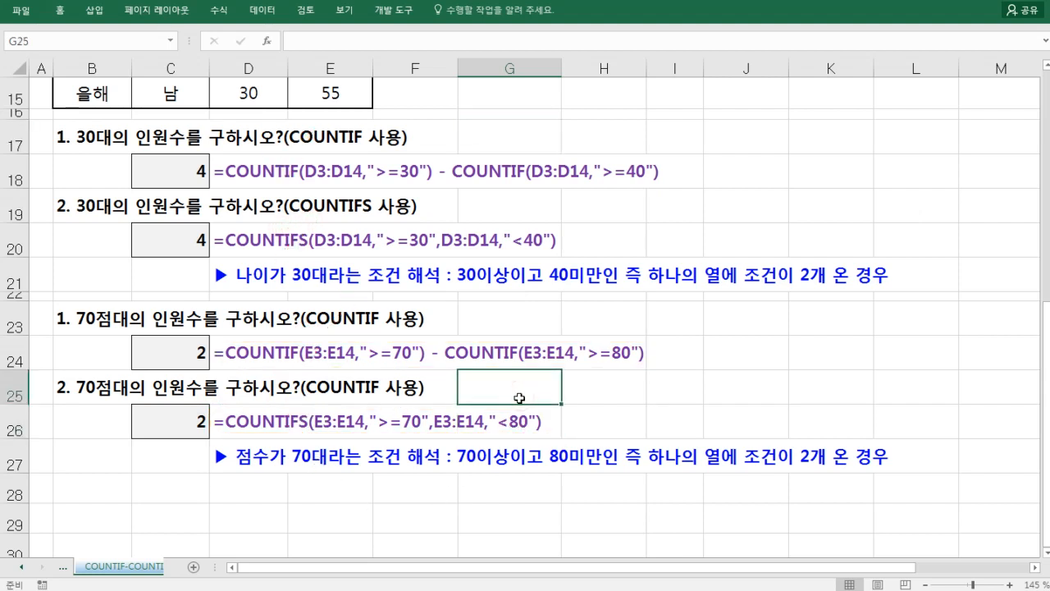